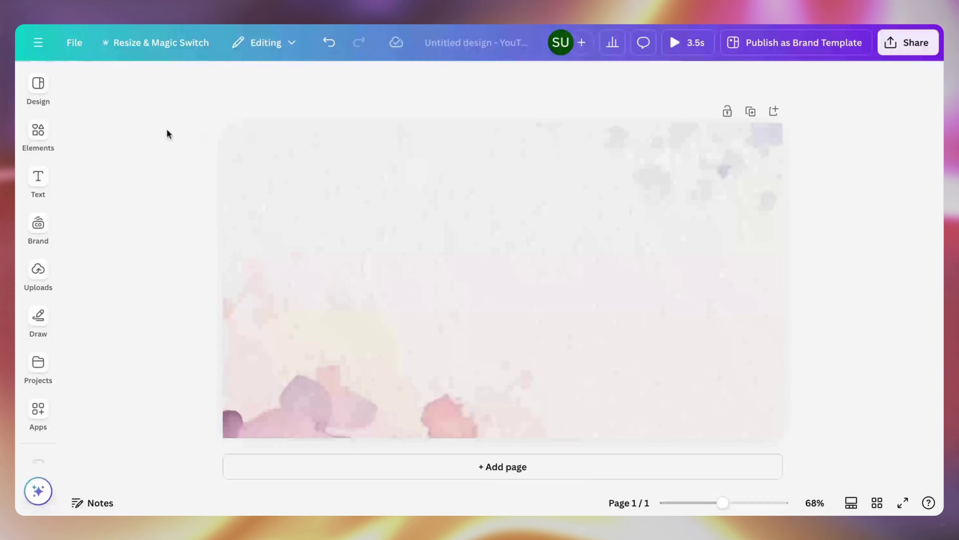
# - Browse the full Grids collection in the elements library to review the available layouts
pyautogui.click(54, 141)
pyautogui.scroll(-10, 155, 222)
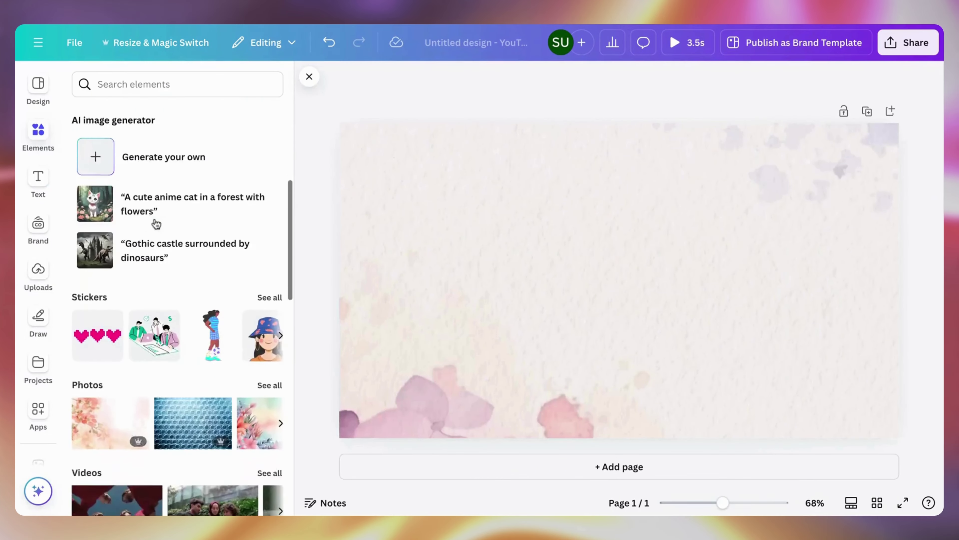
pyautogui.scroll(-10, 156, 224)
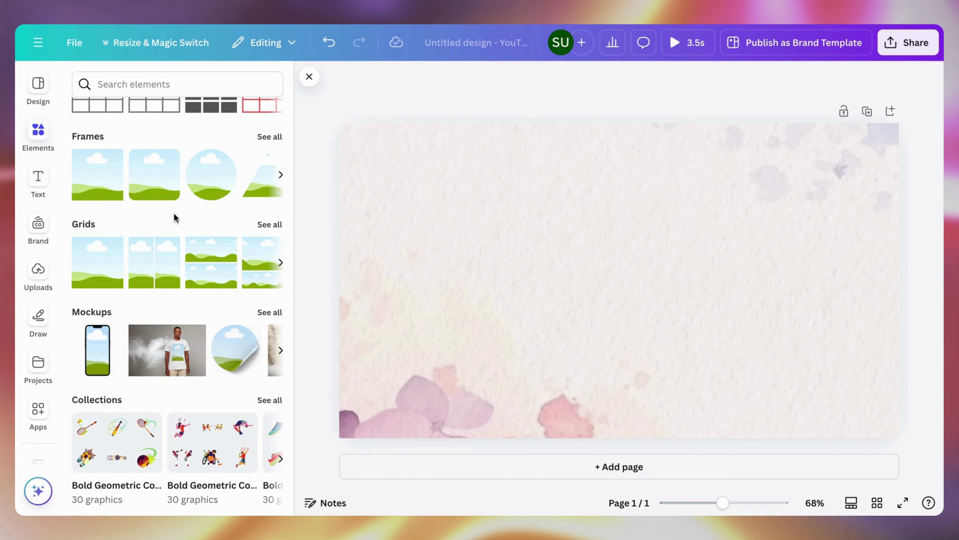
pyautogui.click(277, 225)
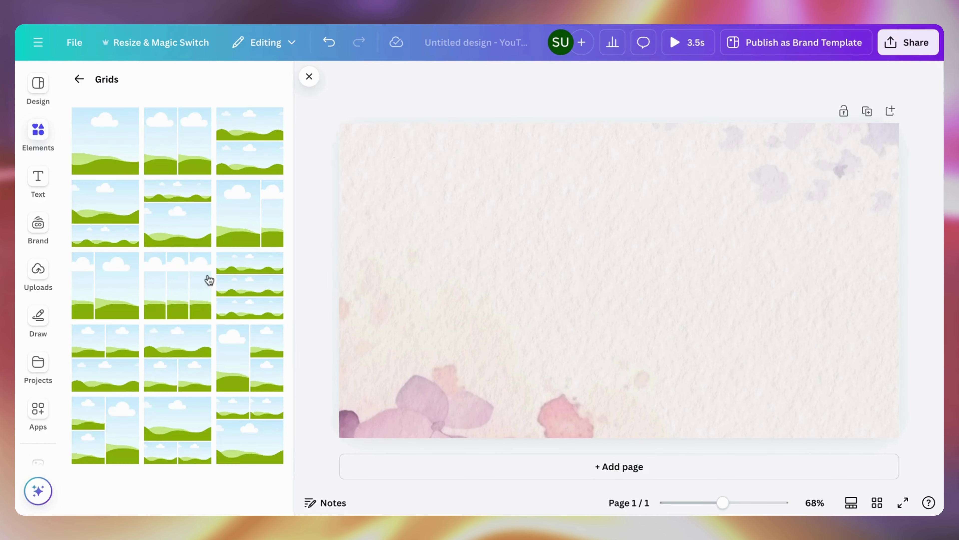
pyautogui.scroll(-10, 207, 280)
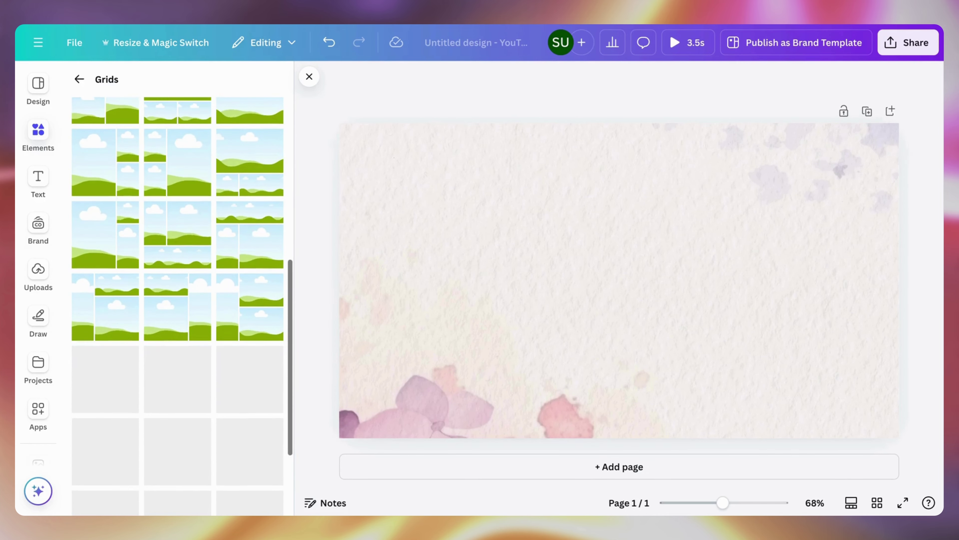
pyautogui.scroll(-5, 177, 288)
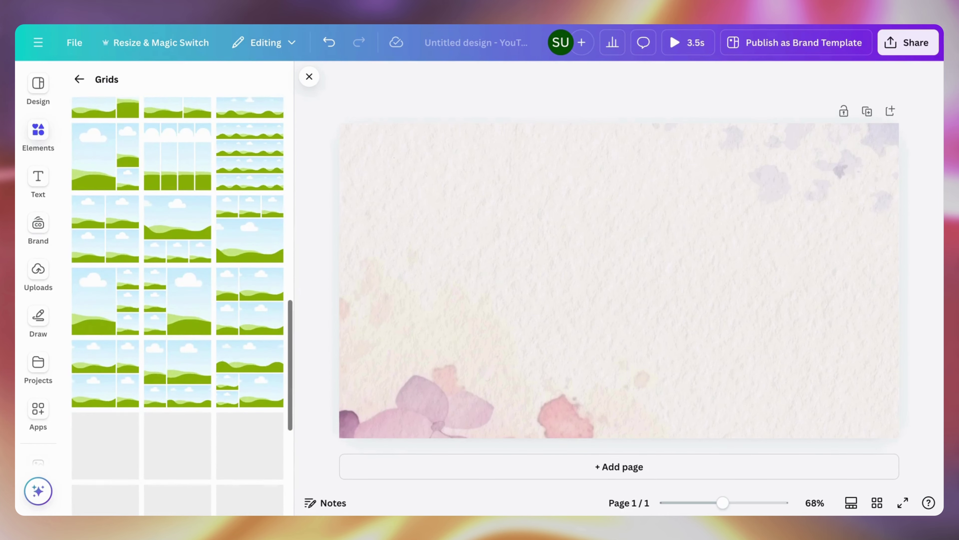
pyautogui.click(79, 80)
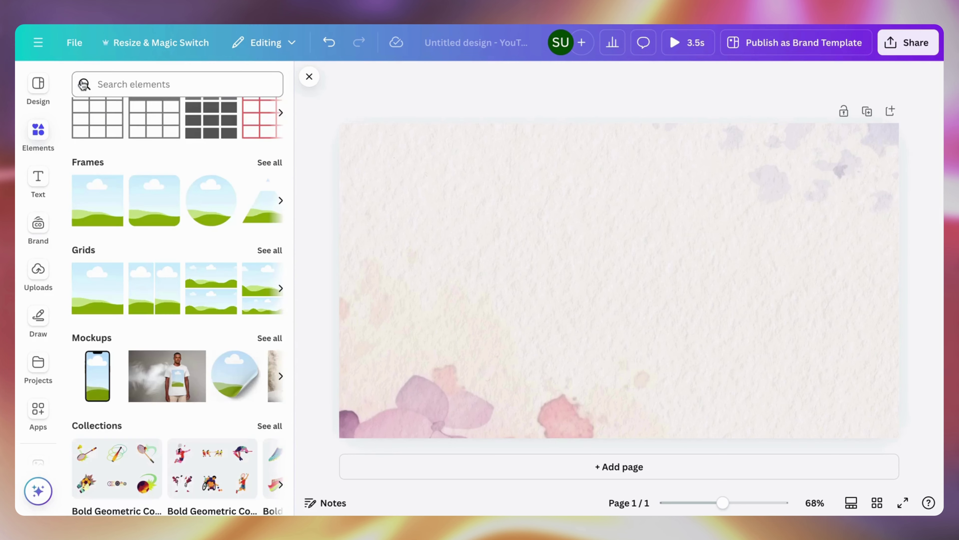
# - Open the full Frames collection and look through its Devices category
pyautogui.scroll(-1, 129, 234)
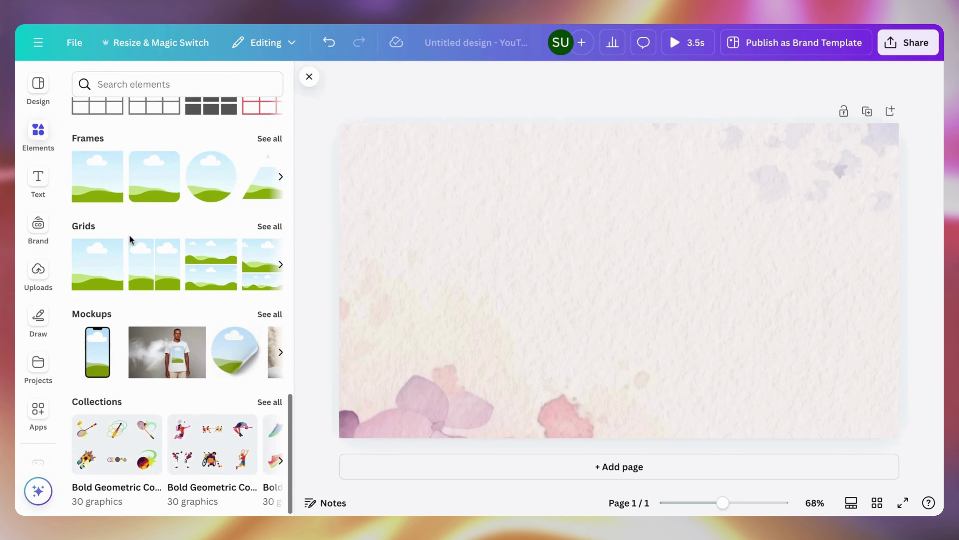
pyautogui.click(265, 140)
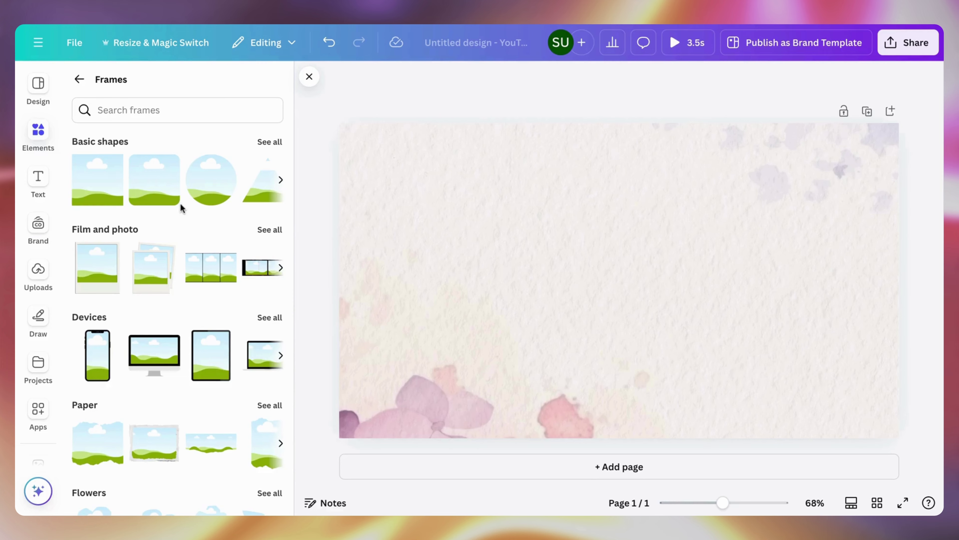
pyautogui.scroll(-3, 180, 203)
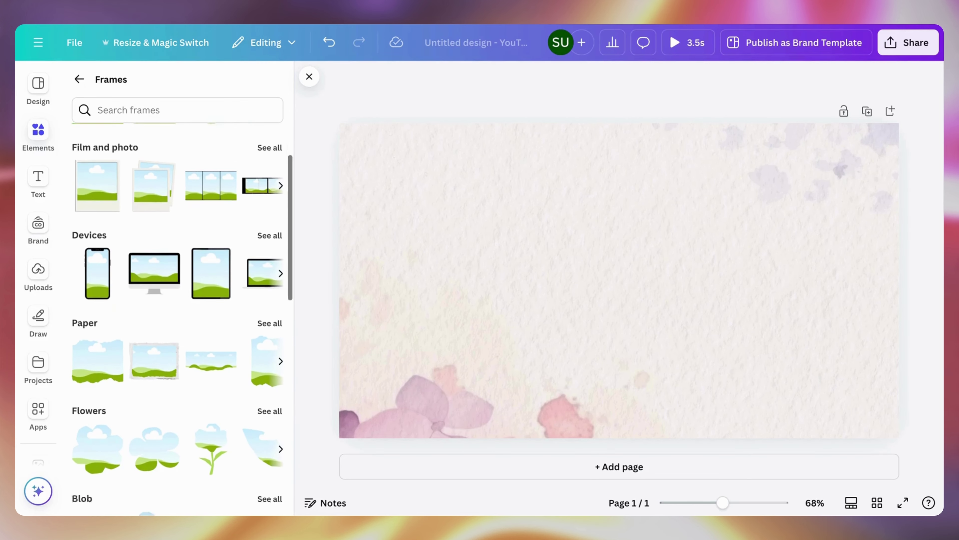
pyautogui.scroll(-2, 178, 303)
pyautogui.scroll(-1, 203, 194)
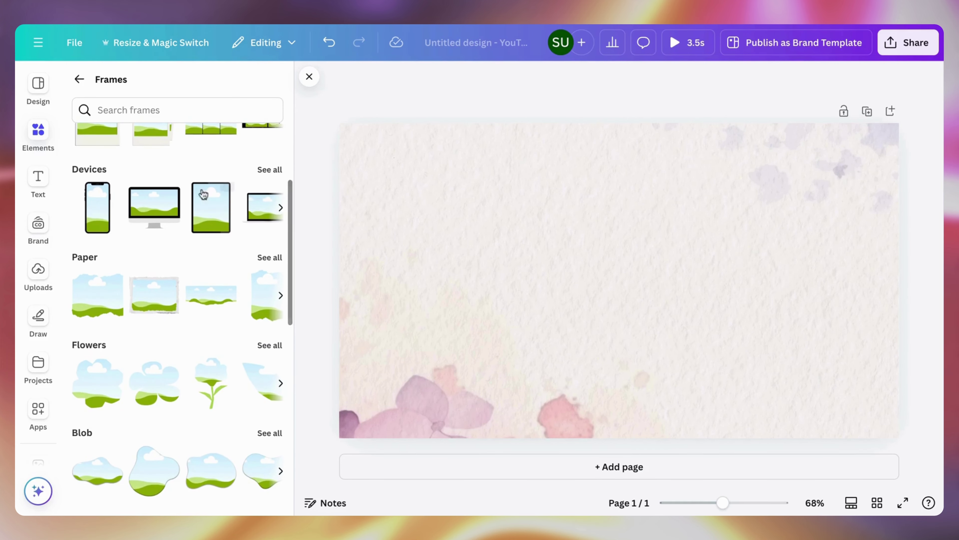
pyautogui.click(269, 170)
pyautogui.scroll(-5, 210, 259)
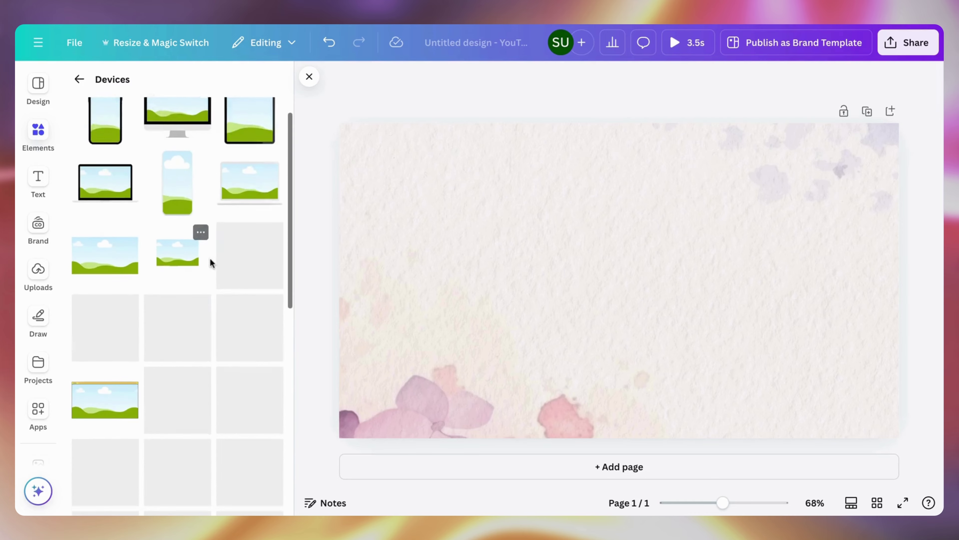
pyautogui.scroll(-5, 210, 261)
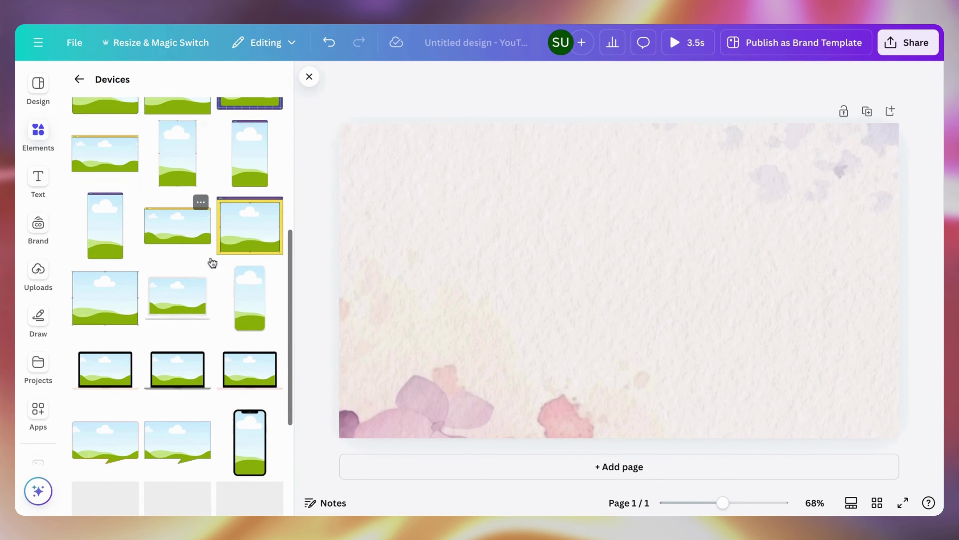
pyautogui.click(71, 81)
# - Look through the Paper category of frames for torn-edge and paper-style shapes
pyautogui.scroll(-3, 146, 230)
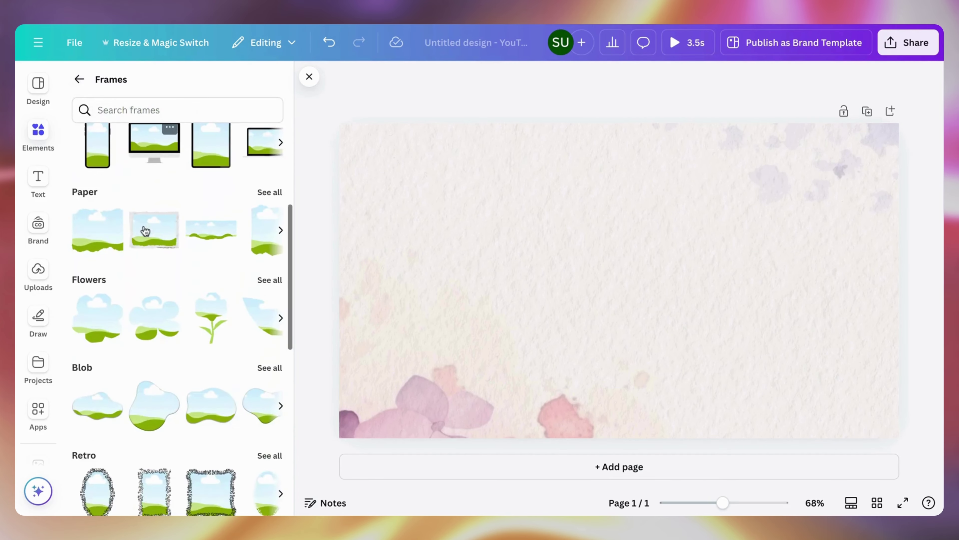
pyautogui.click(260, 194)
pyautogui.scroll(-3, 220, 250)
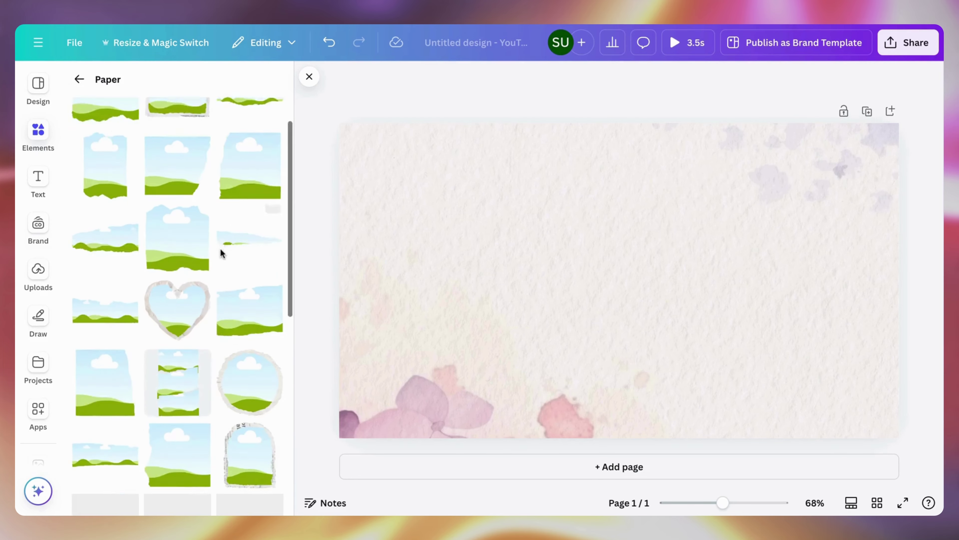
pyautogui.scroll(-5, 222, 252)
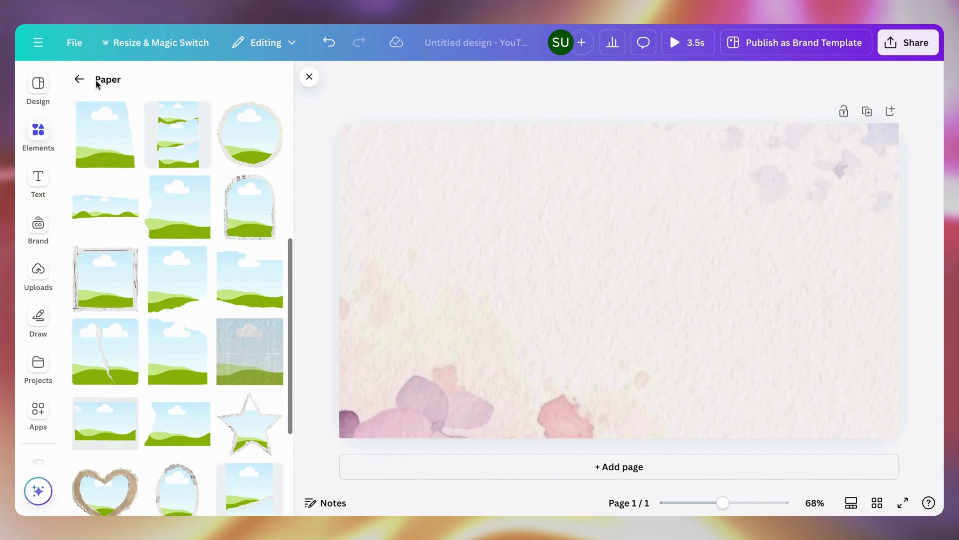
pyautogui.scroll(-5, 159, 284)
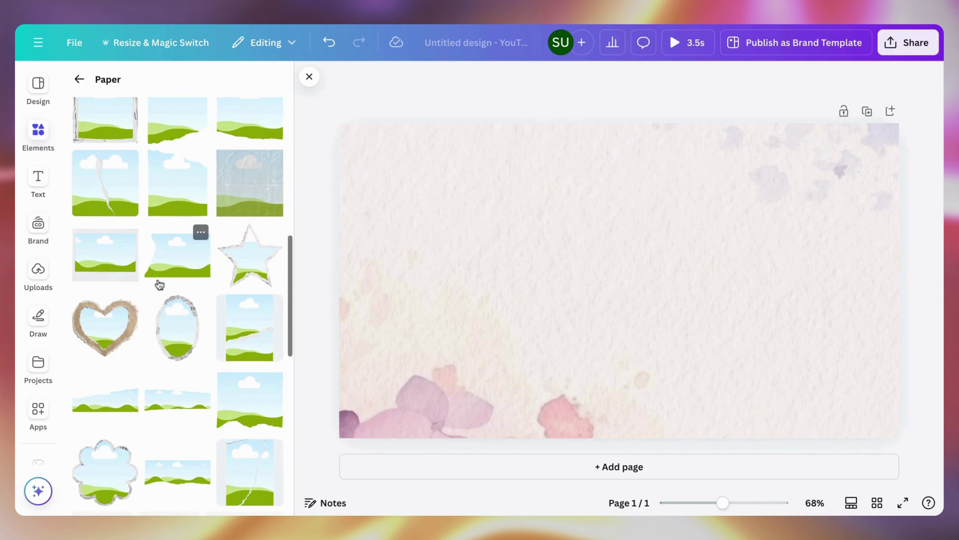
pyautogui.click(80, 80)
# - Look through the Flowers category of frames
pyautogui.scroll(-1, 149, 301)
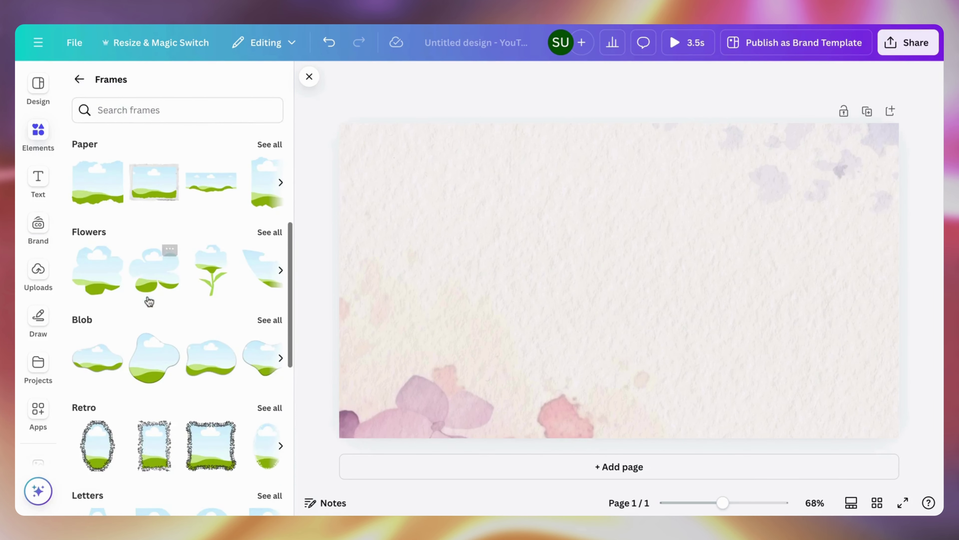
pyautogui.click(267, 232)
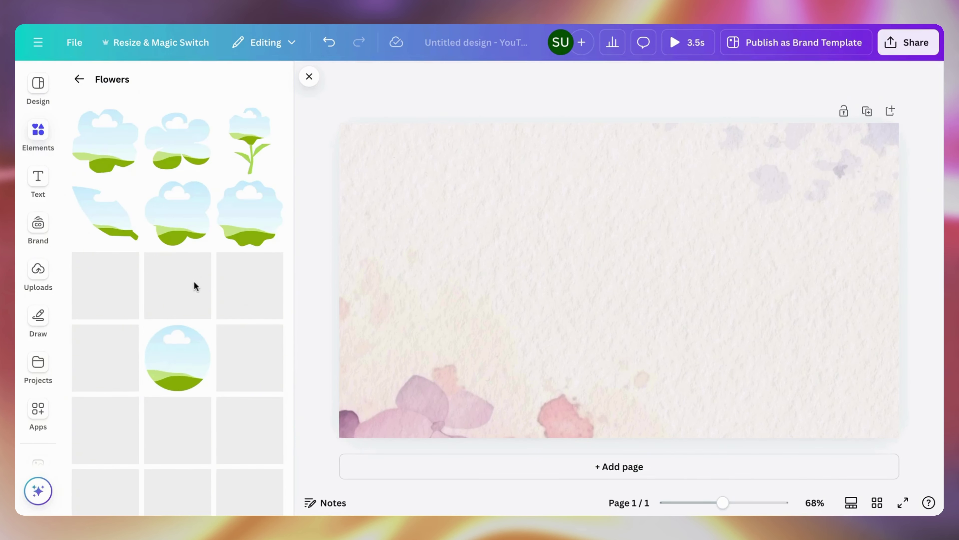
pyautogui.scroll(-1, 194, 284)
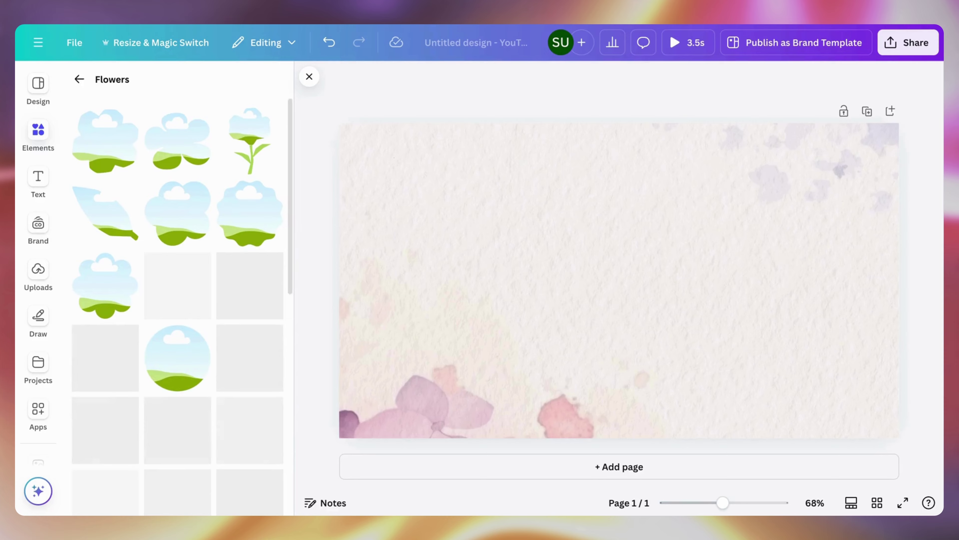
pyautogui.scroll(-2, 193, 280)
pyautogui.click(80, 79)
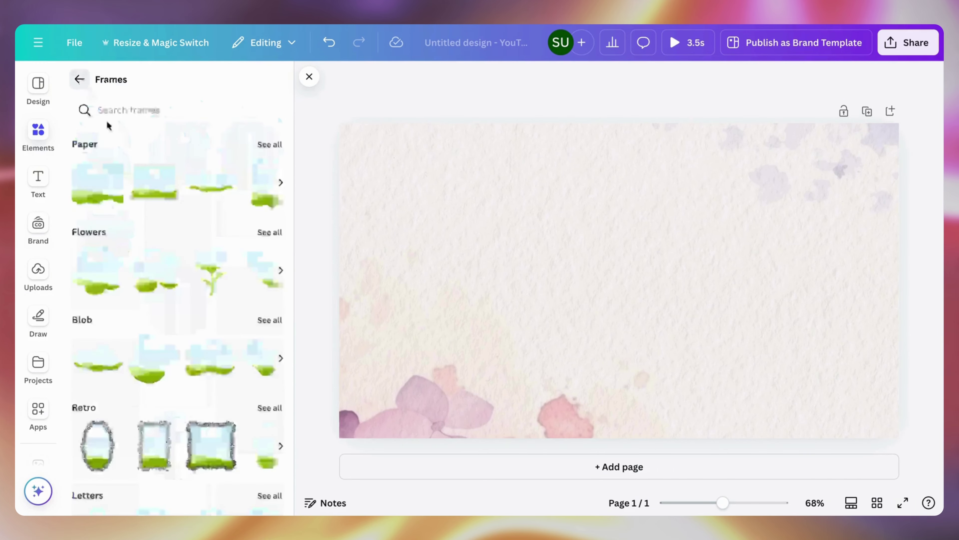
# - Scan the remaining frame categories, including Blob, Retro, Letters, Numbers and Trending
pyautogui.scroll(-1, 181, 325)
pyautogui.scroll(-3, 181, 325)
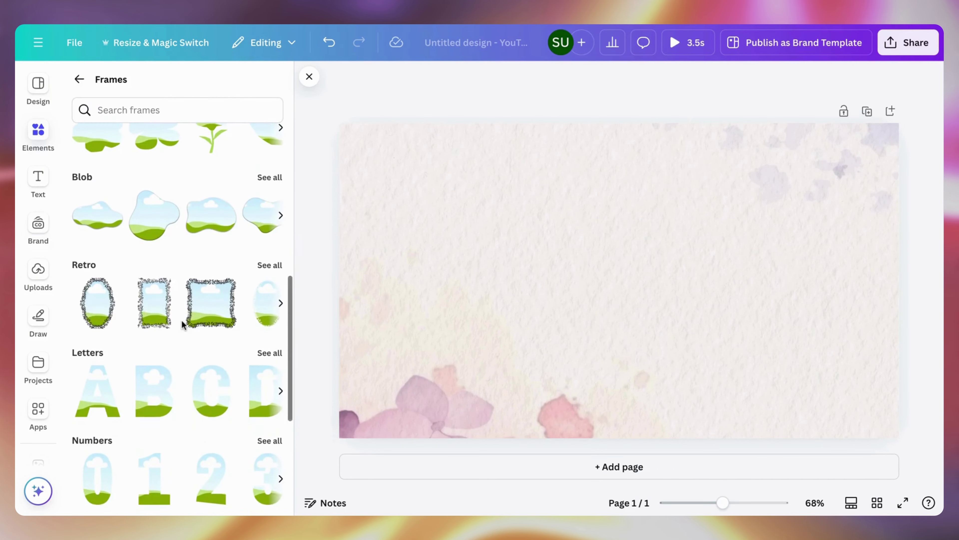
pyautogui.scroll(-2, 181, 321)
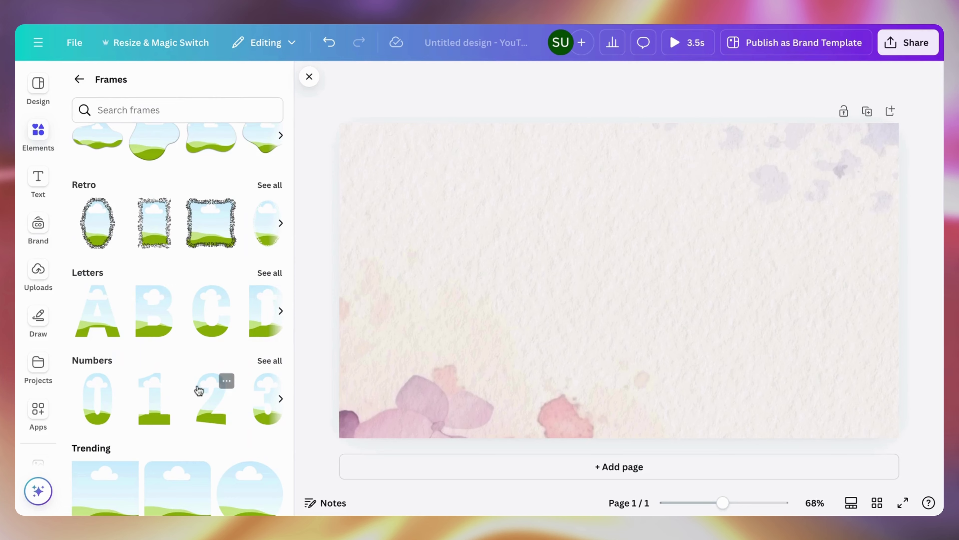
pyautogui.scroll(-2, 199, 390)
pyautogui.scroll(10, 198, 388)
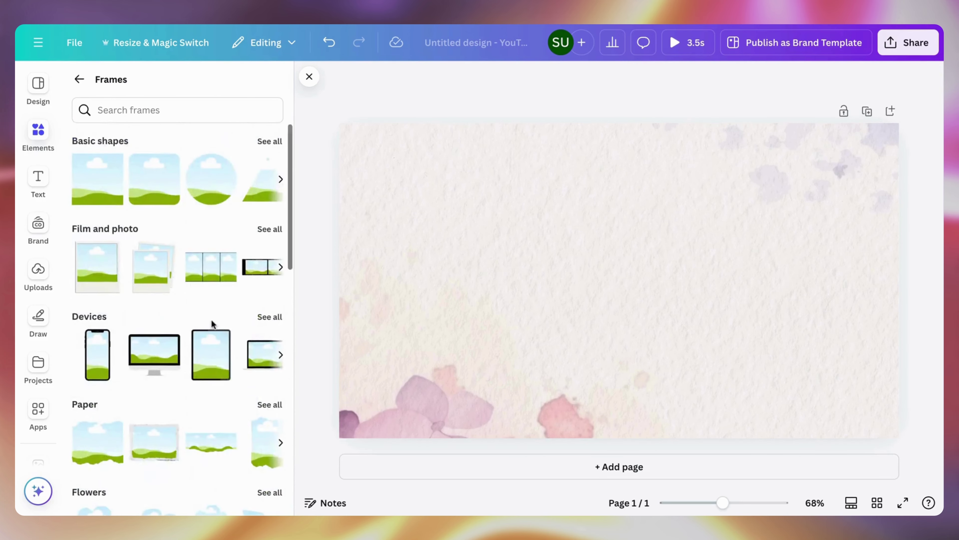
# - Add the letter F frame from the Letters category and place it in the left part of the page
pyautogui.scroll(-10, 211, 318)
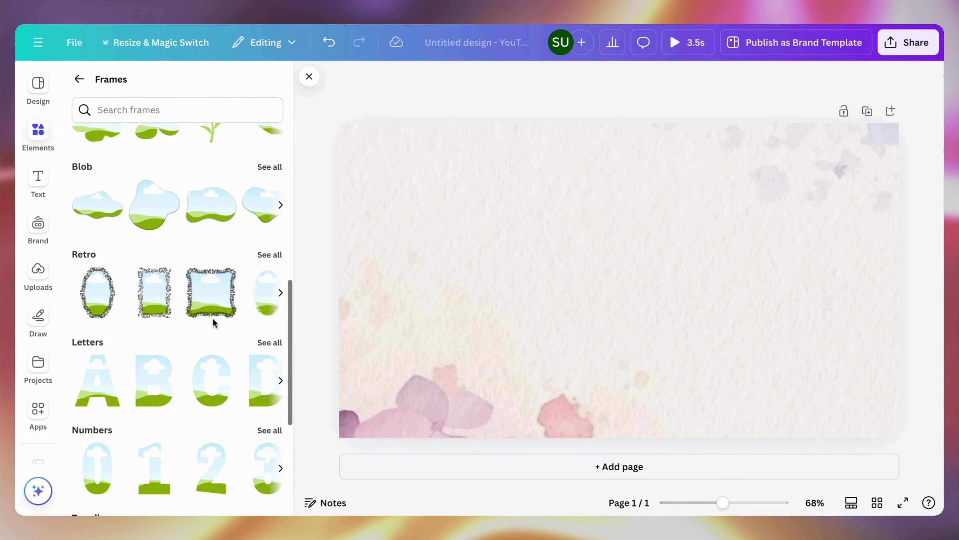
pyautogui.click(266, 342)
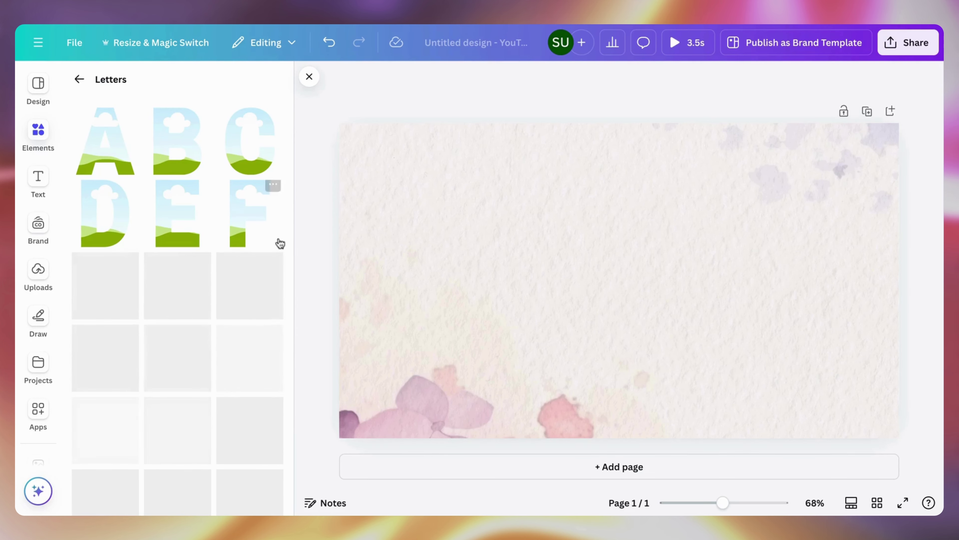
pyautogui.click(249, 214)
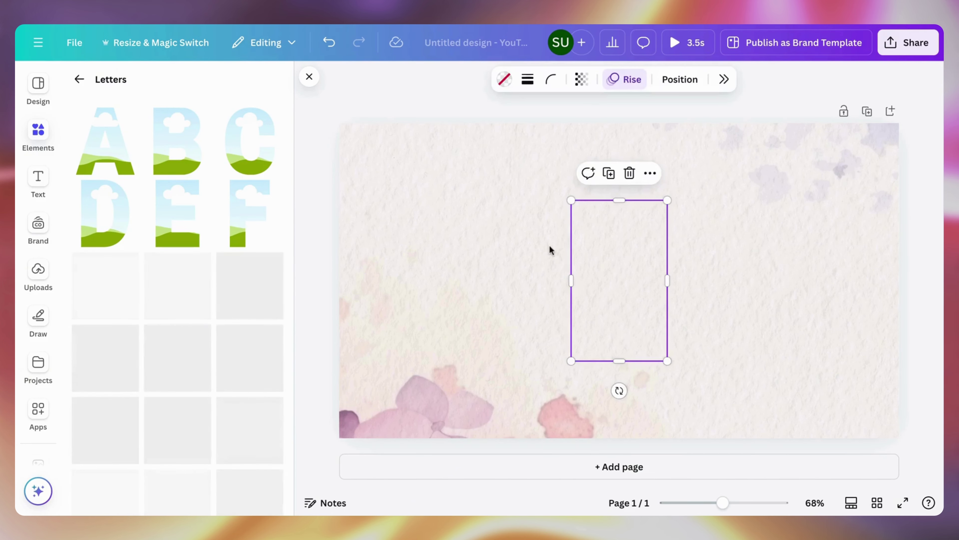
pyautogui.moveTo(625, 250); pyautogui.dragTo(444, 253)
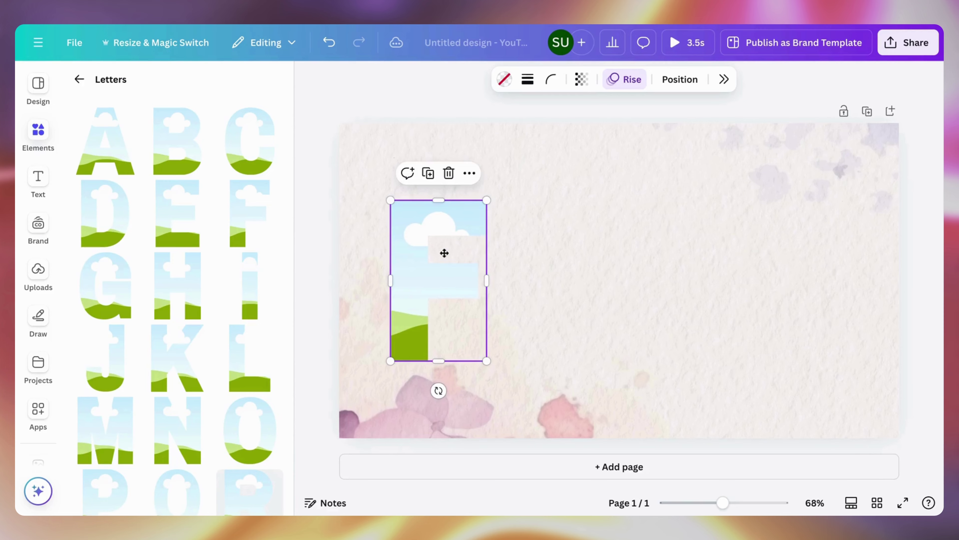
# - Search the frames for "r", add the bold letter R frame and place it directly right of the F
pyautogui.click(78, 80)
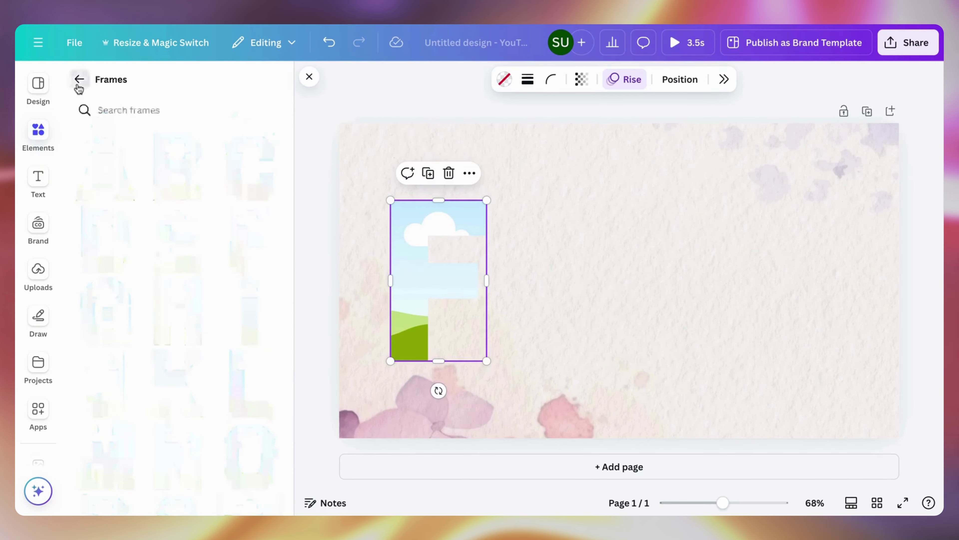
pyautogui.click(144, 112)
pyautogui.write('r')
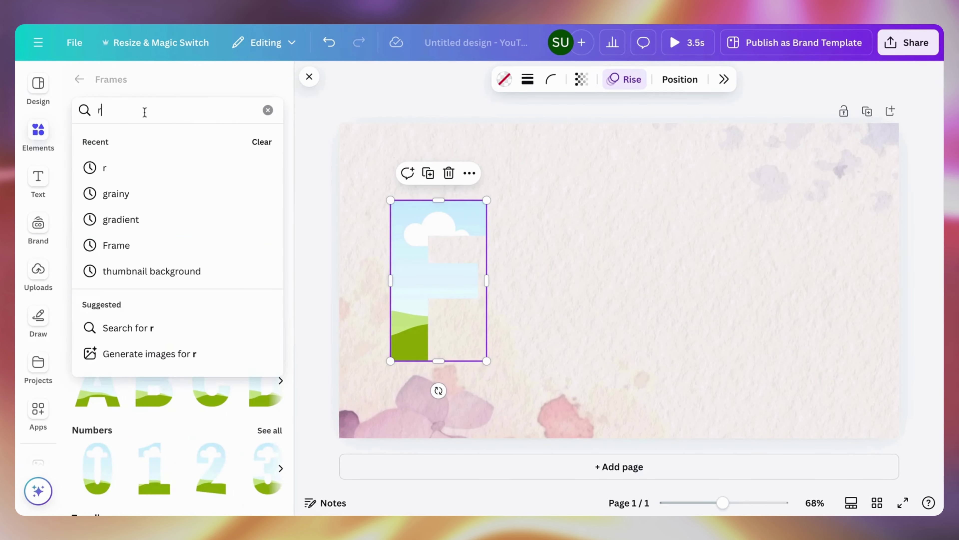
pyautogui.press('Return')
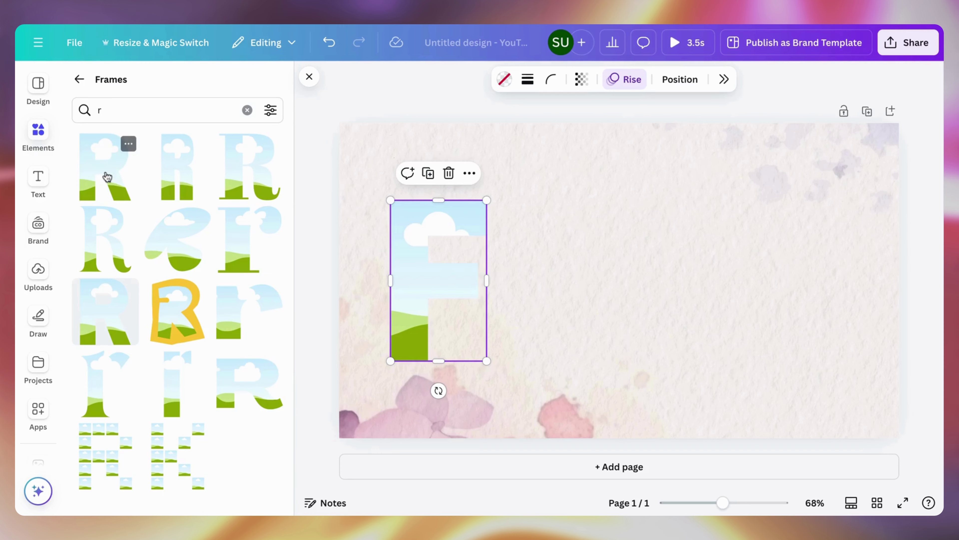
pyautogui.click(107, 176)
pyautogui.moveTo(589, 244); pyautogui.dragTo(533, 237)
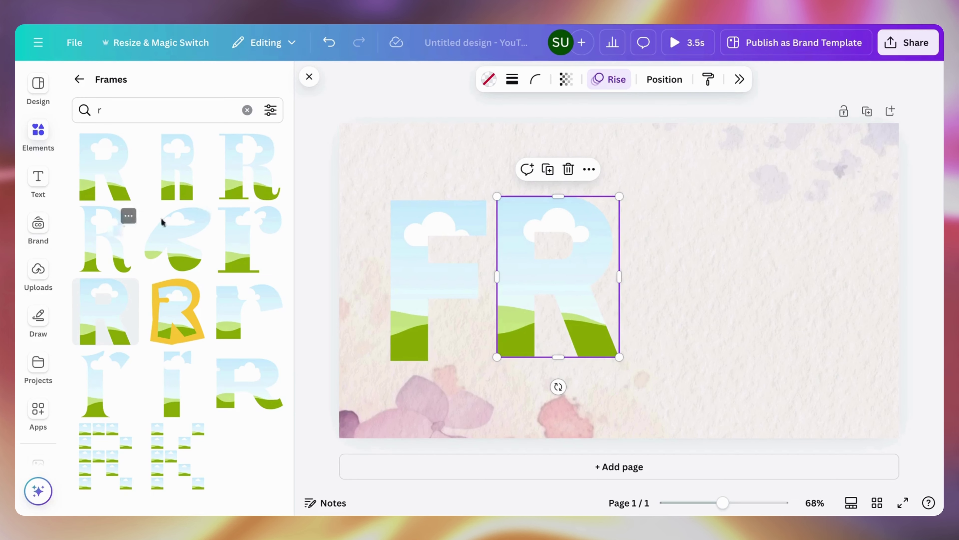
# - Search the frames for "a", add the bold letter A frame and place it directly right of the R
pyautogui.click(160, 114)
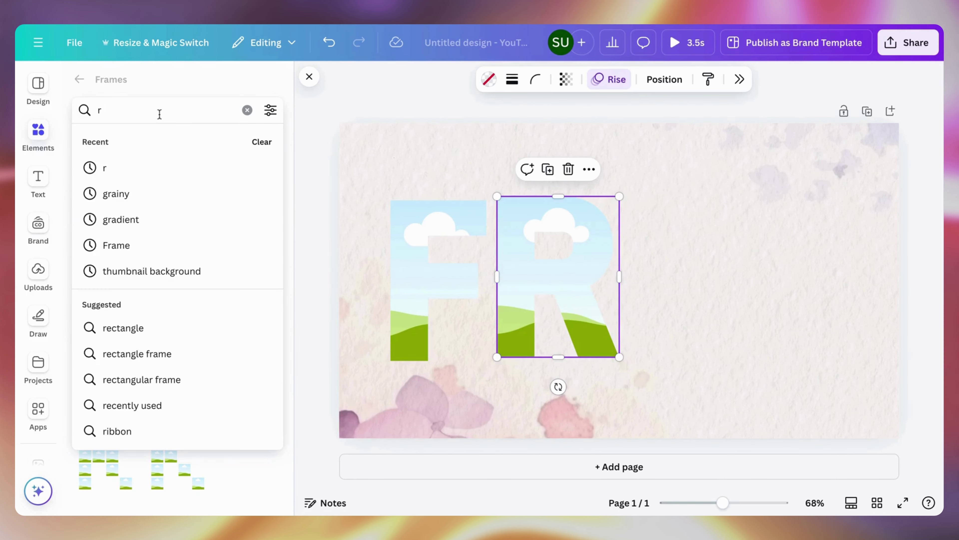
pyautogui.press('BackSpace')
pyautogui.write('a')
pyautogui.press('Return')
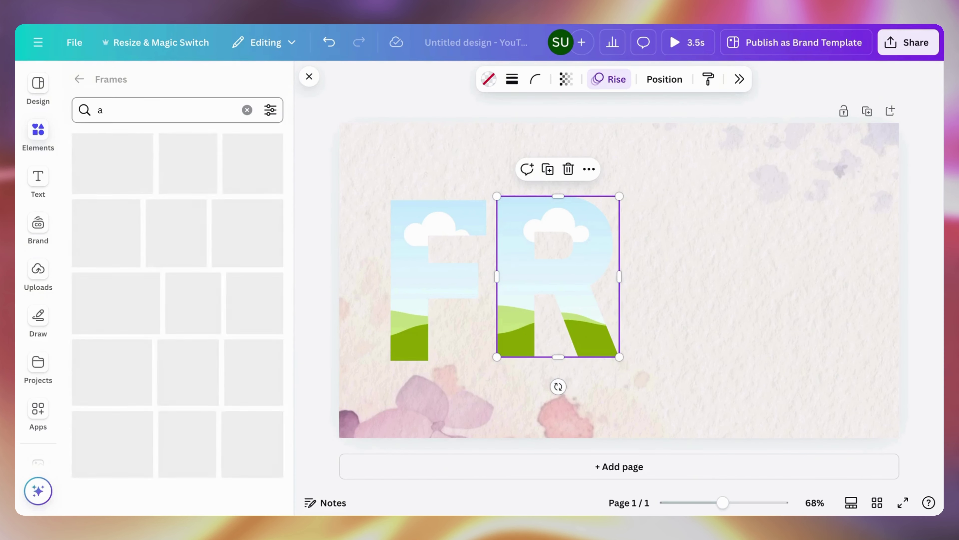
pyautogui.click(107, 171)
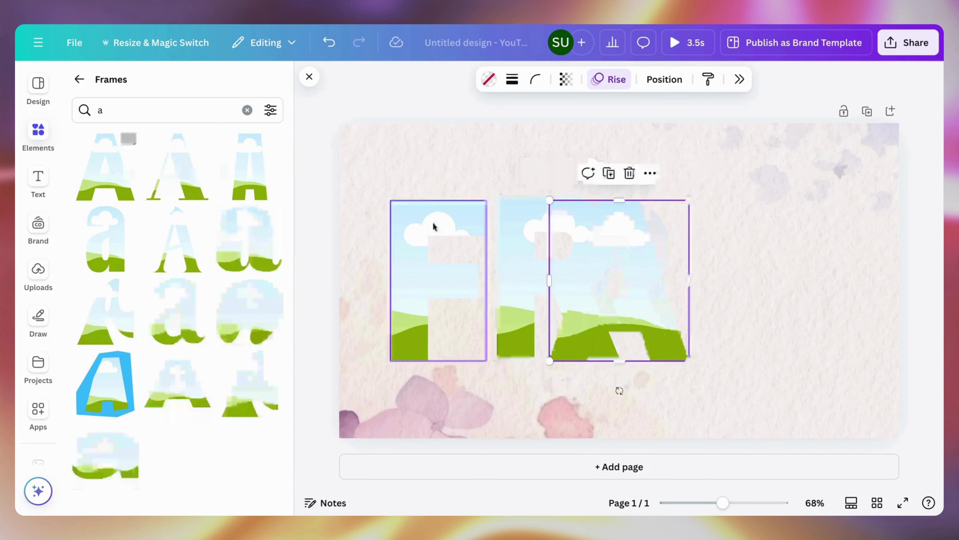
pyautogui.moveTo(573, 275); pyautogui.dragTo(641, 272)
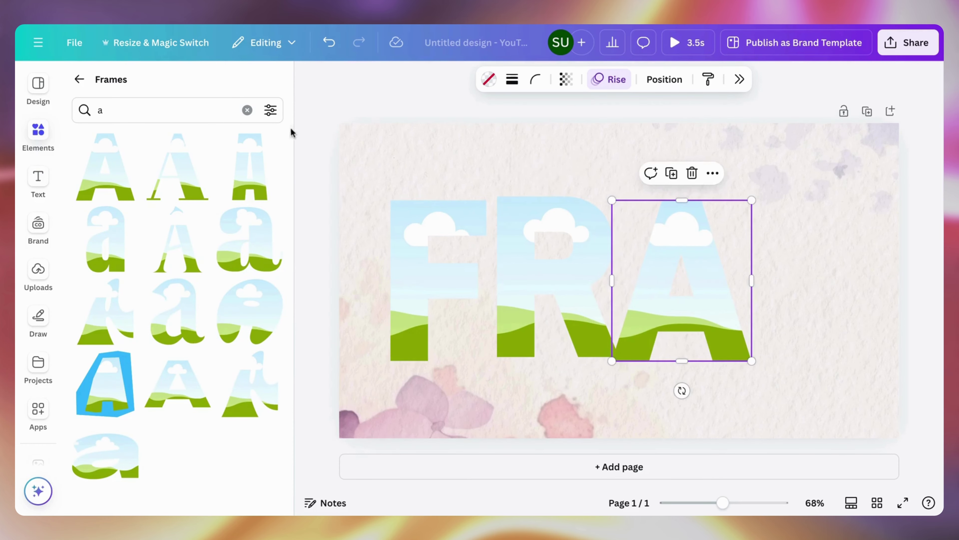
# - Search the frames for "m", add the bold letter M frame and place it directly right of the A
pyautogui.click(215, 110)
pyautogui.press('BackSpace')
pyautogui.write('m')
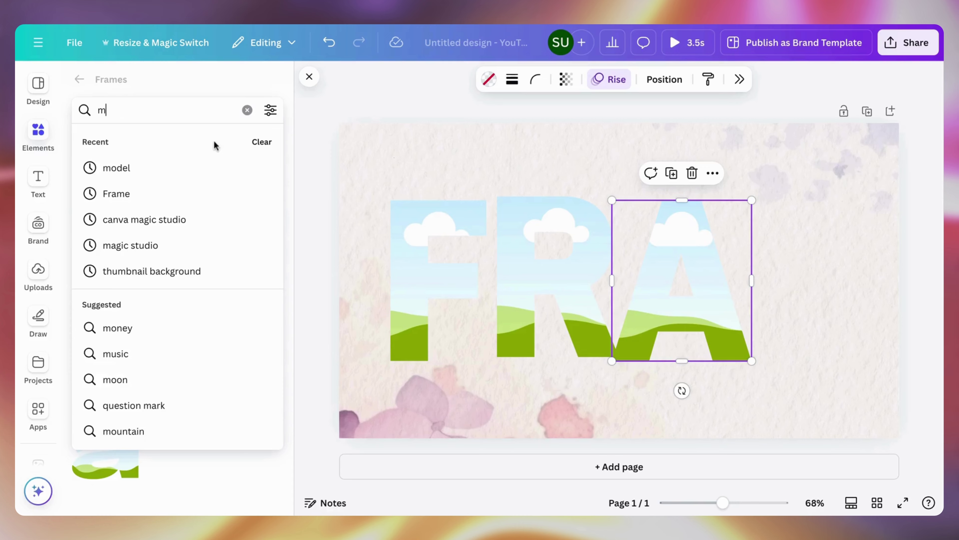
pyautogui.press('Return')
pyautogui.click(120, 171)
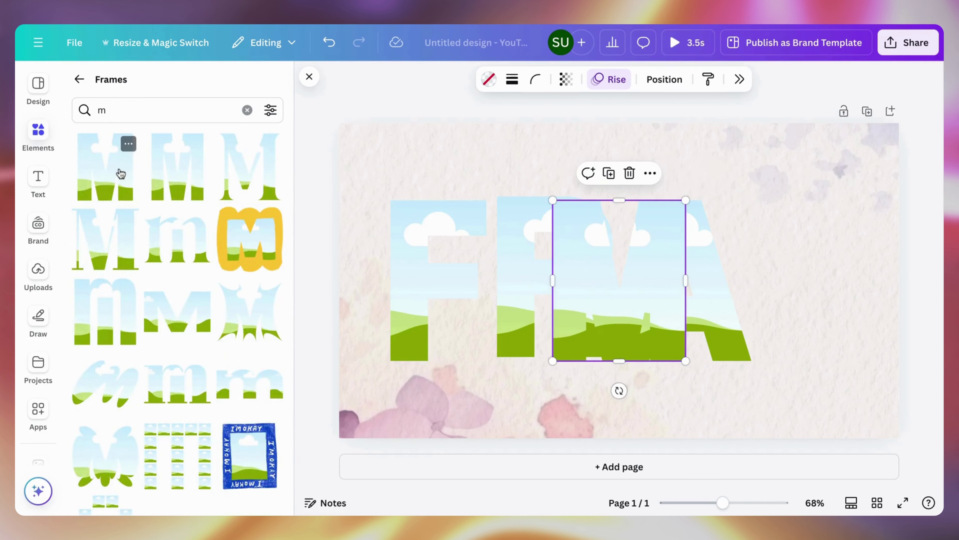
pyautogui.moveTo(563, 262); pyautogui.dragTo(761, 255)
# - Search the frames for "e", add the bold letter E frame and place it at the end of the word, after the M
pyautogui.click(161, 108)
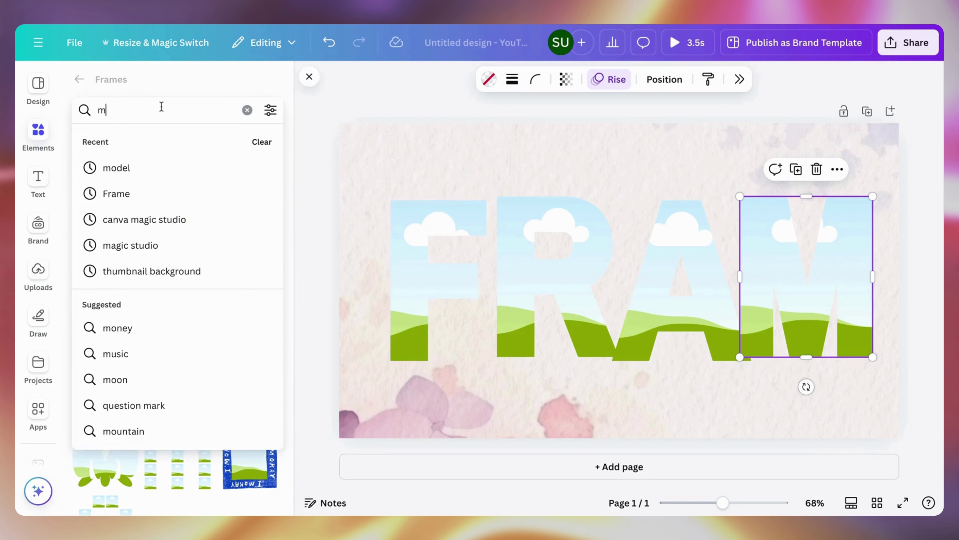
pyautogui.press('BackSpace')
pyautogui.write('e')
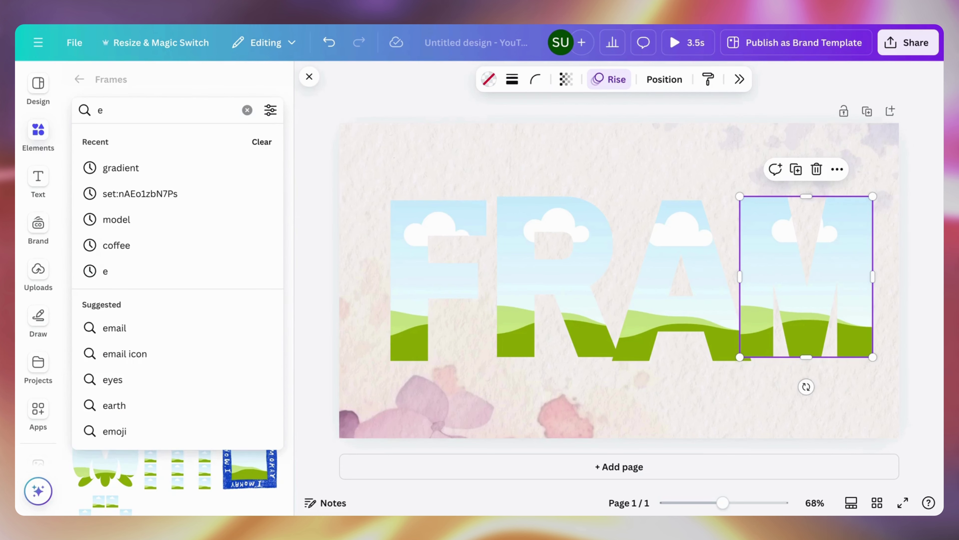
pyautogui.press('Return')
pyautogui.click(112, 180)
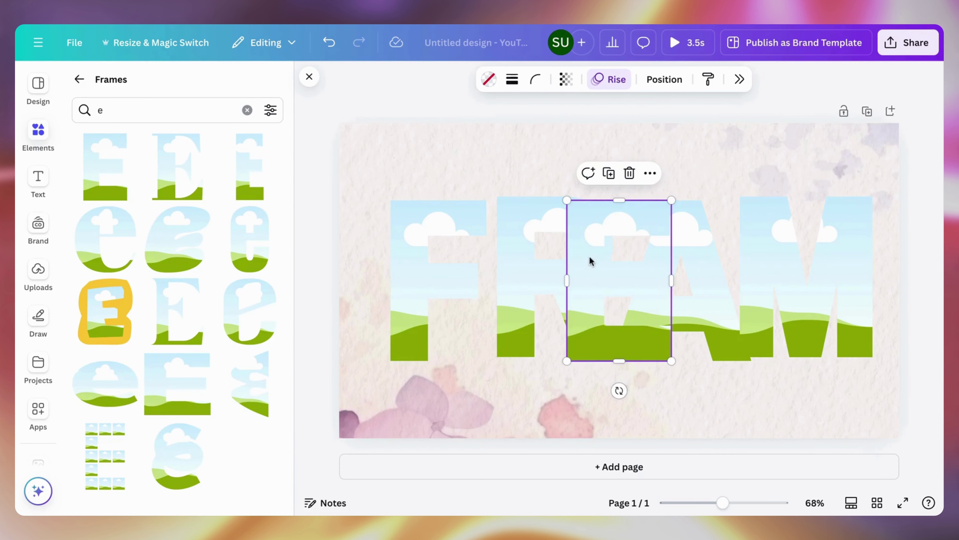
pyautogui.moveTo(597, 261); pyautogui.dragTo(844, 250)
# - Shift the F, R, A and M frames to the left to make room for the E, keeping their edges aligned
pyautogui.click(405, 280)
pyautogui.moveTo(405, 279); pyautogui.dragTo(371, 278)
pyautogui.moveTo(526, 266); pyautogui.dragTo(482, 268)
pyautogui.click(678, 268)
pyautogui.moveTo(679, 267); pyautogui.dragTo(646, 262)
pyautogui.moveTo(789, 242); pyautogui.dragTo(773, 236)
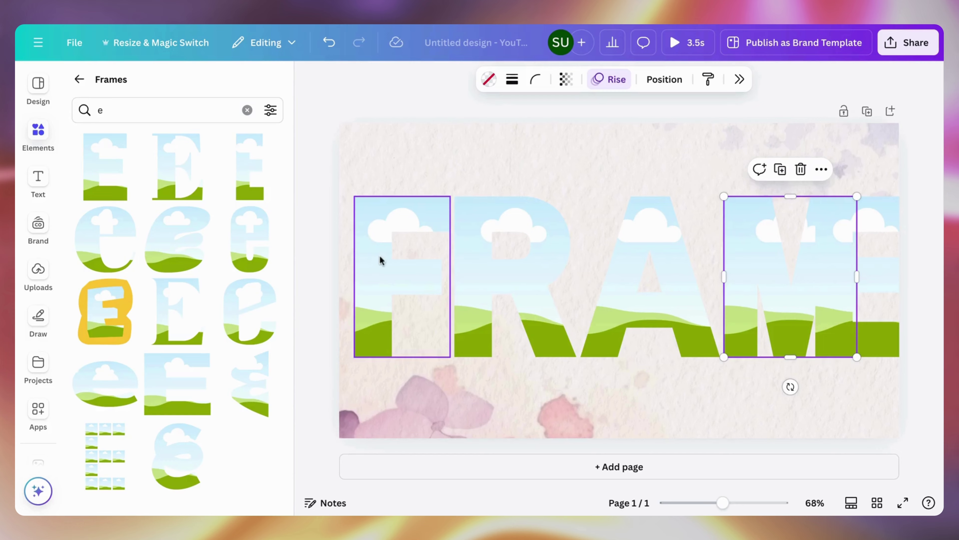
# - Scale down all five letter frames together and space them evenly in the row
pyautogui.moveTo(314, 262); pyautogui.dragTo(903, 271)
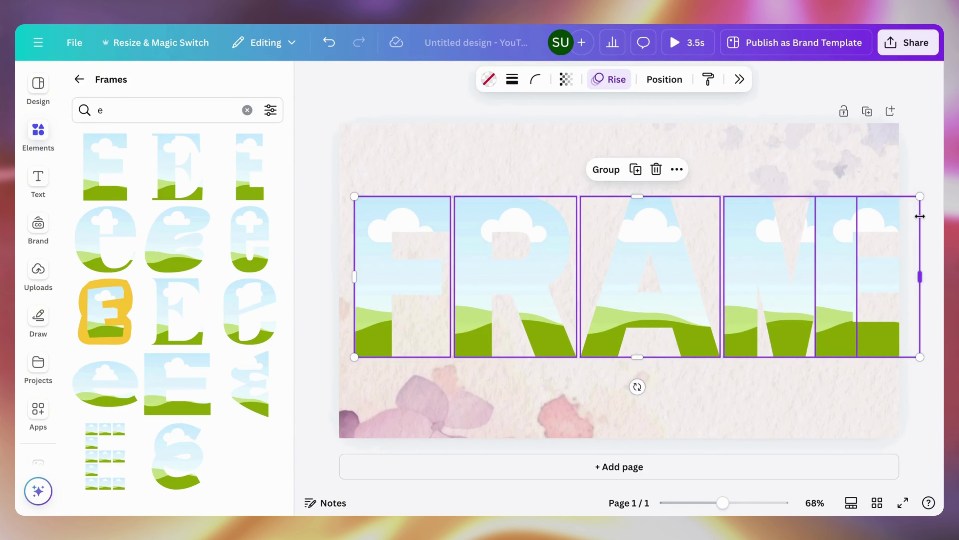
pyautogui.moveTo(920, 197); pyautogui.dragTo(815, 241)
pyautogui.click(668, 88)
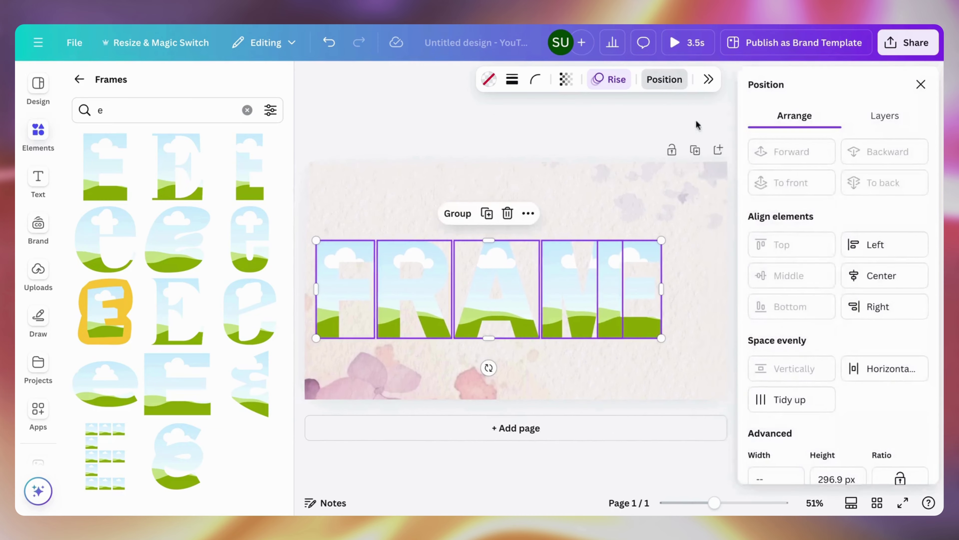
pyautogui.scroll(-3, 825, 320)
pyautogui.click(822, 330)
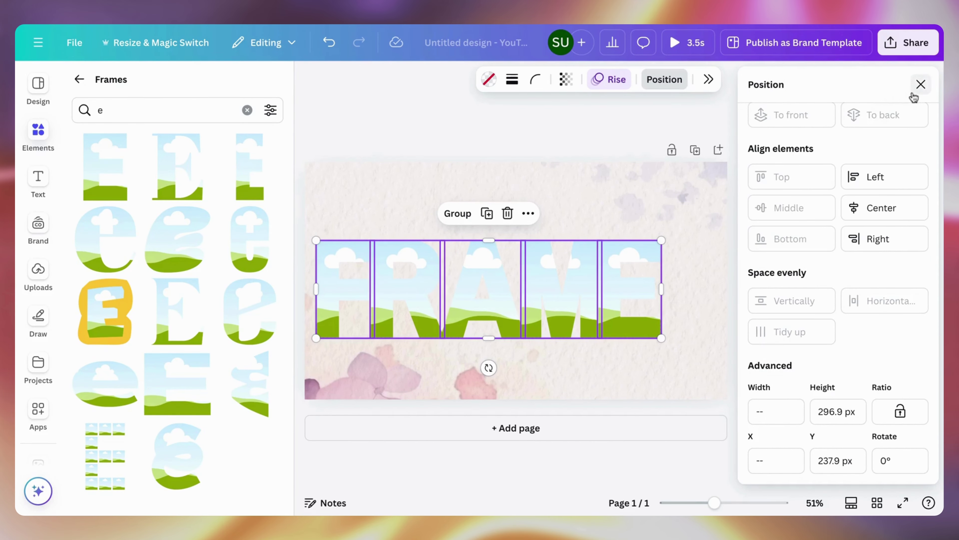
pyautogui.click(920, 85)
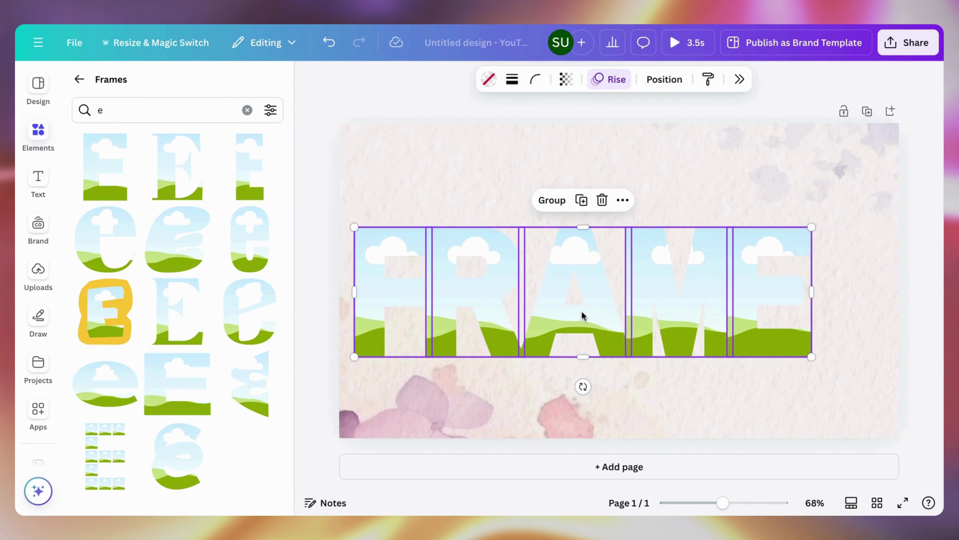
# - Center the word on the page, and nudge the E to the right and the F to the left to separate the letters
pyautogui.moveTo(583, 317); pyautogui.dragTo(617, 297)
pyautogui.click(675, 190)
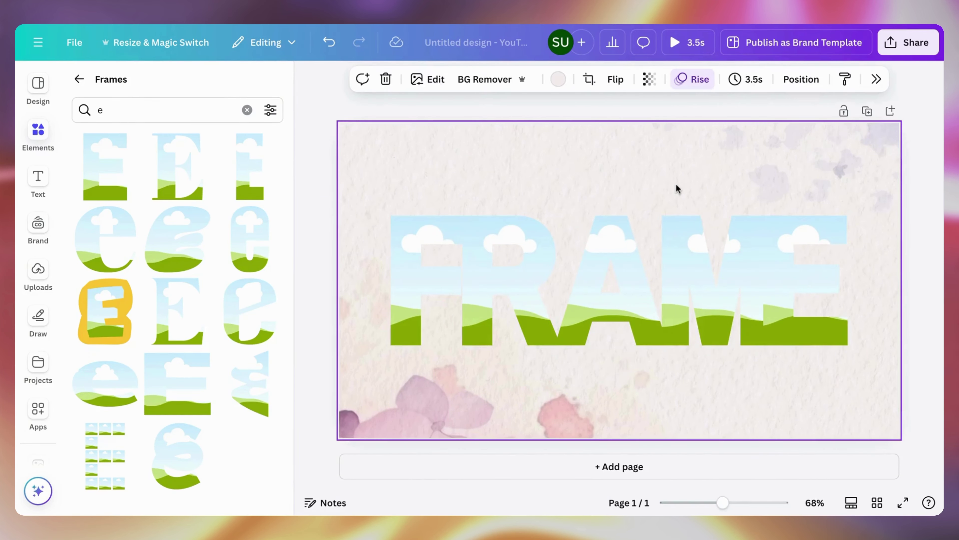
pyautogui.click(774, 273)
pyautogui.moveTo(774, 275); pyautogui.dragTo(786, 272)
pyautogui.click(655, 191)
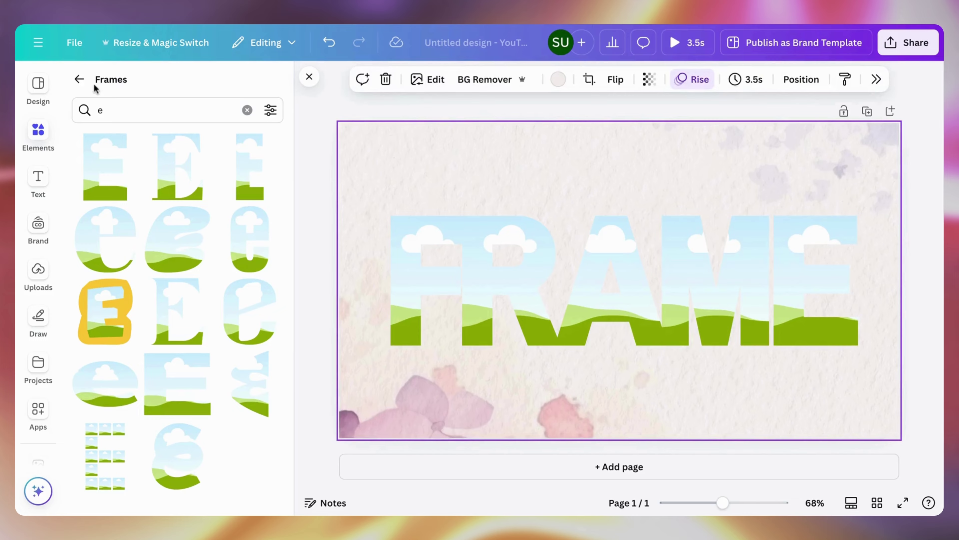
pyautogui.click(79, 80)
pyautogui.scroll(10, 141, 178)
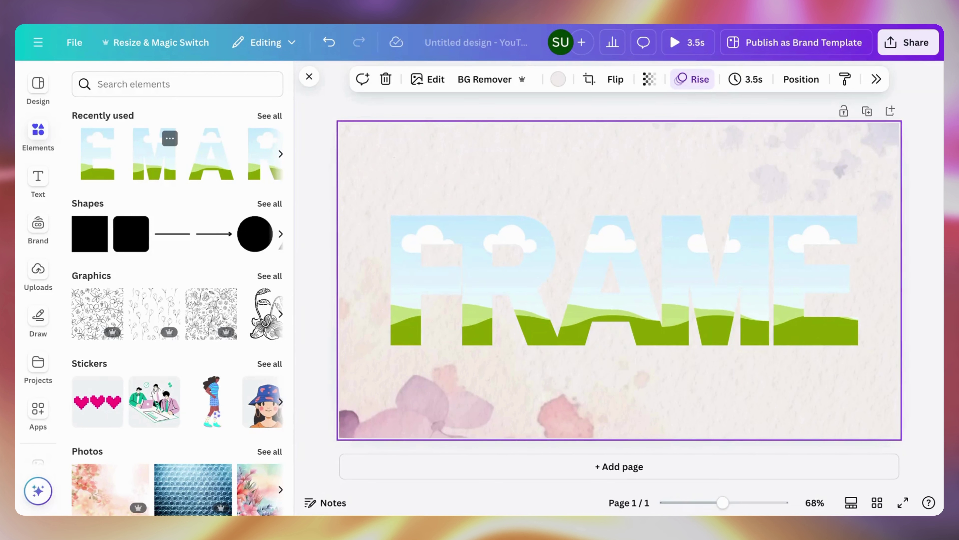
pyautogui.click(422, 278)
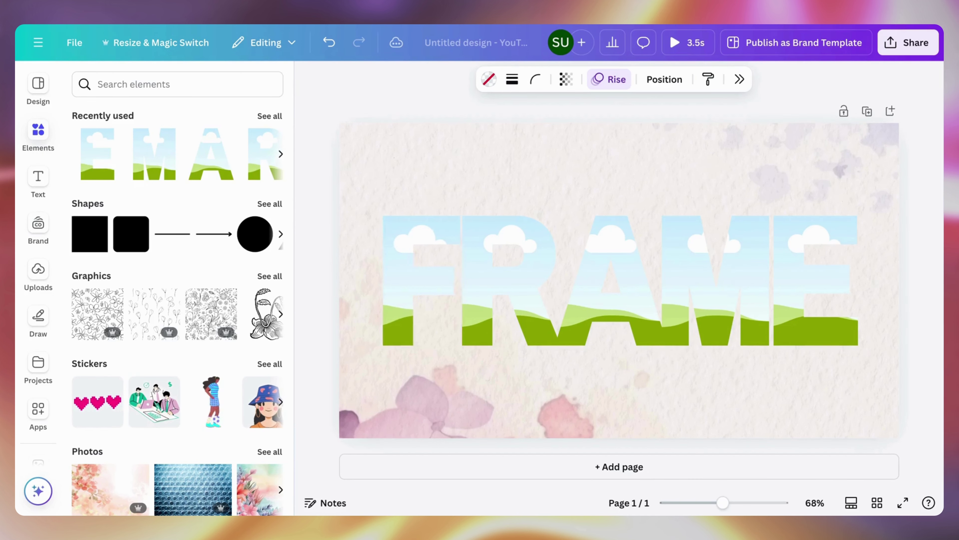
# - Try filling the letter F frame with the red-orange Test brand colour, and undo the fill
pyautogui.click(230, 86)
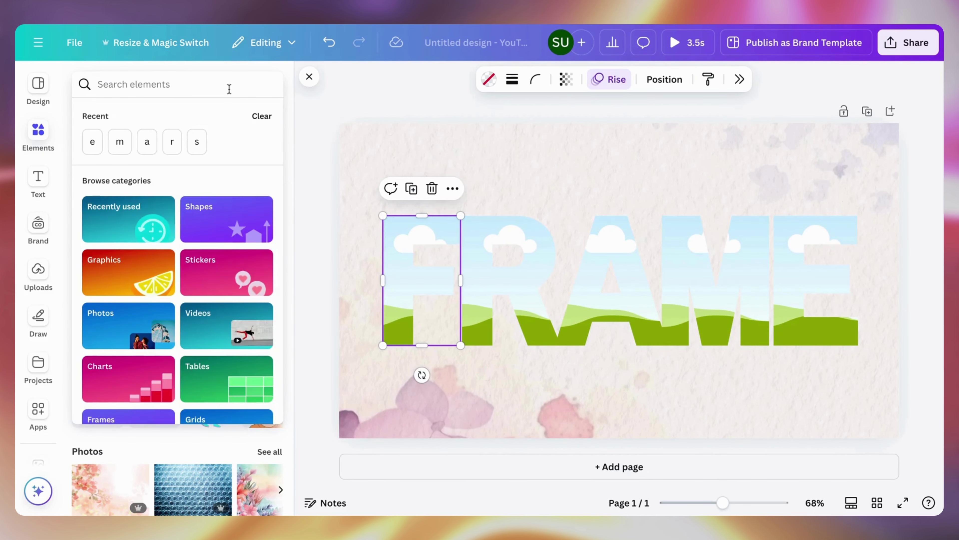
pyautogui.click(489, 79)
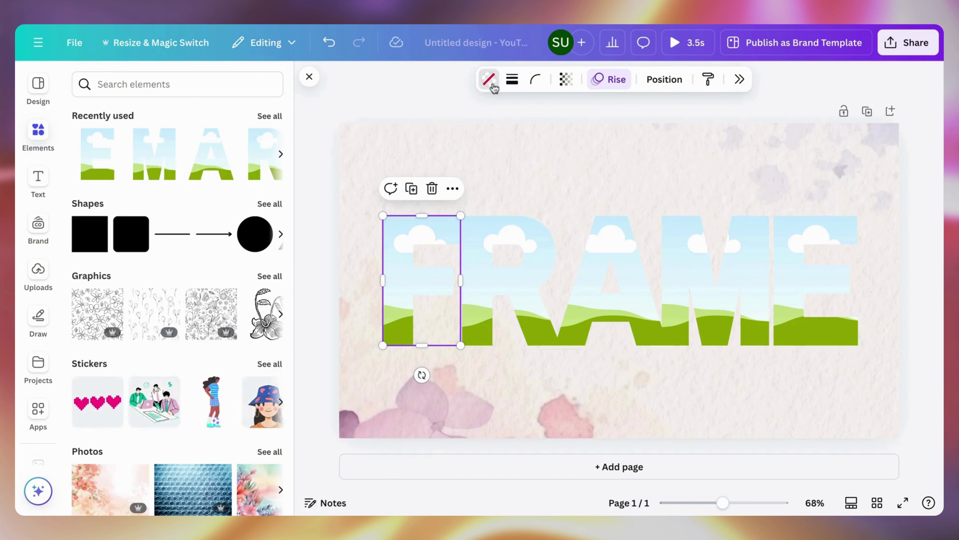
pyautogui.click(761, 264)
pyautogui.click(443, 286)
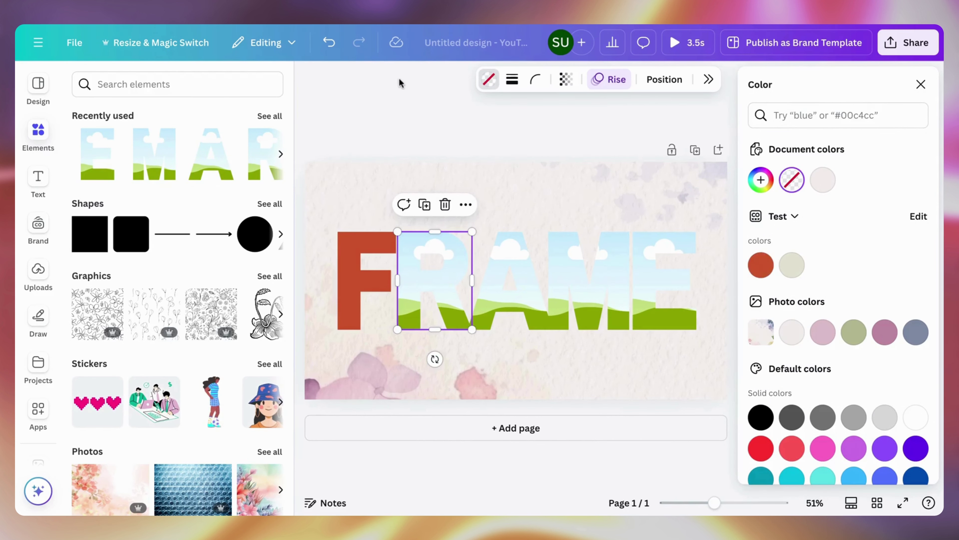
pyautogui.click(338, 36)
# - Open the full photo collection, add the recommended peach blossom photo and drop it into the F frame
pyautogui.click(225, 81)
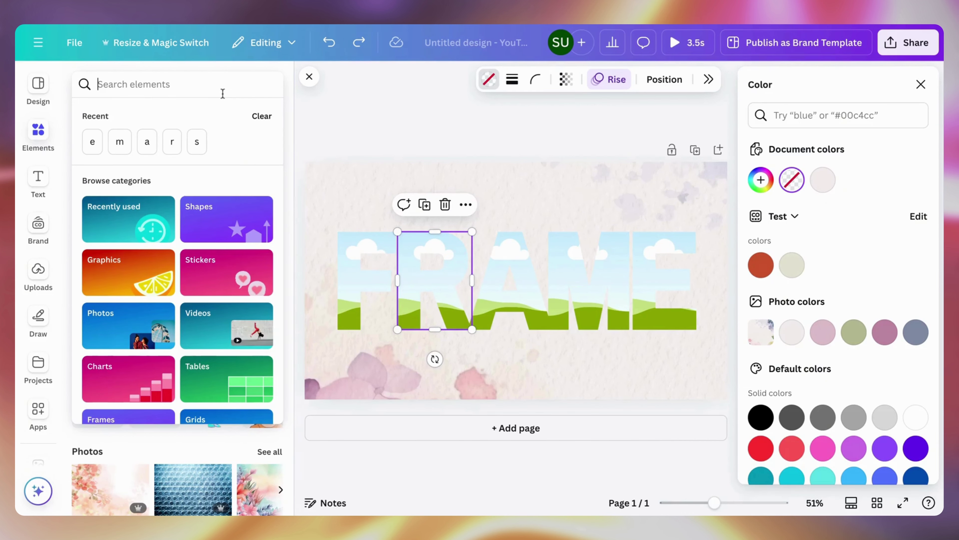
pyautogui.scroll(-3, 257, 333)
pyautogui.click(268, 455)
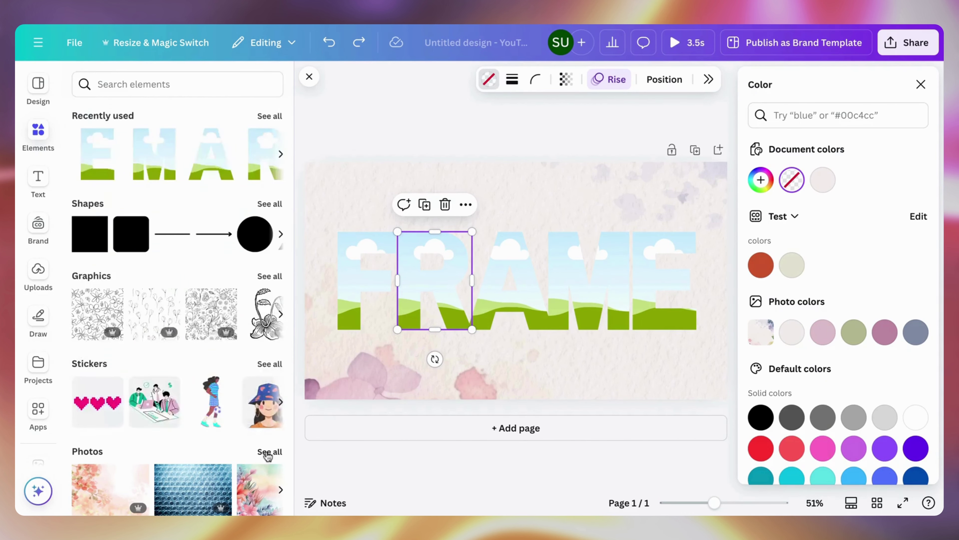
pyautogui.click(267, 455)
pyautogui.scroll(-1, 115, 274)
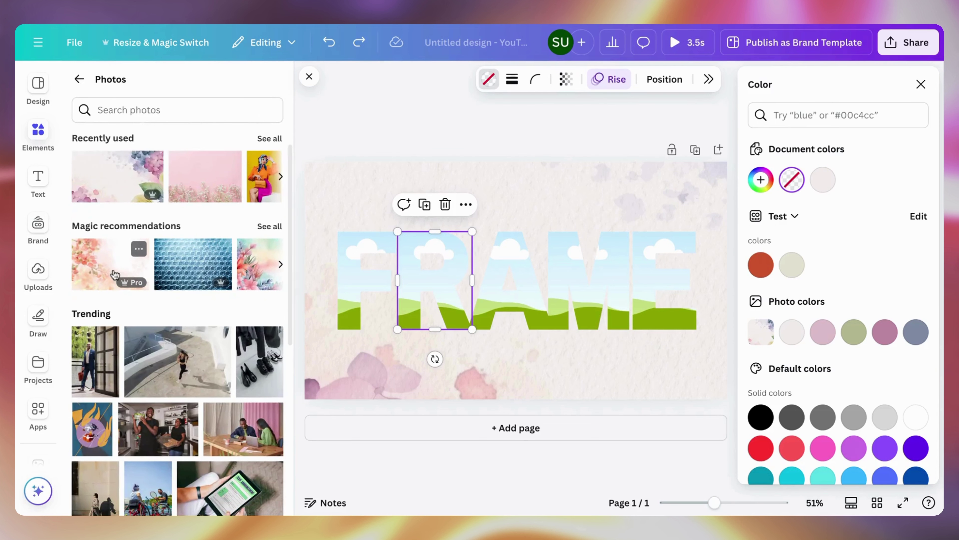
pyautogui.hscroll(4, 171, 174)
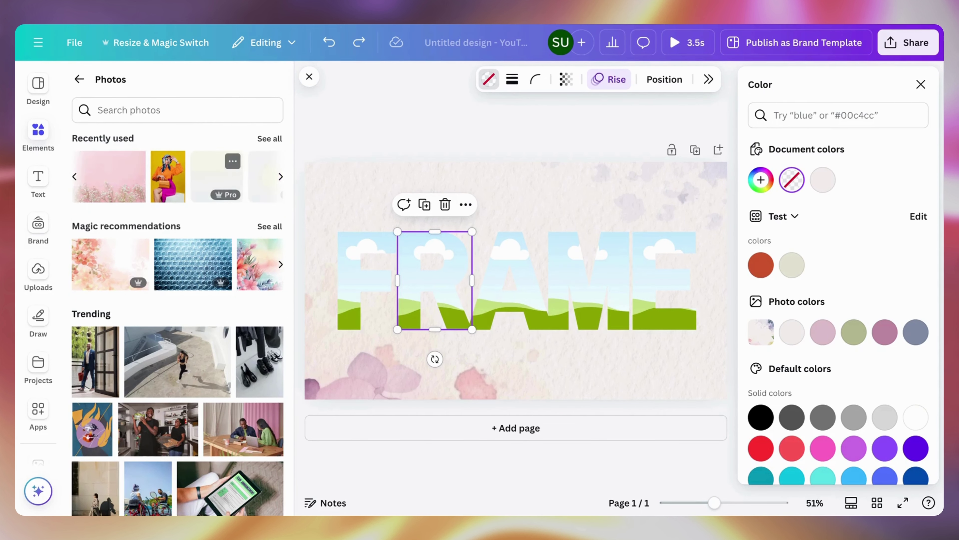
pyautogui.click(126, 259)
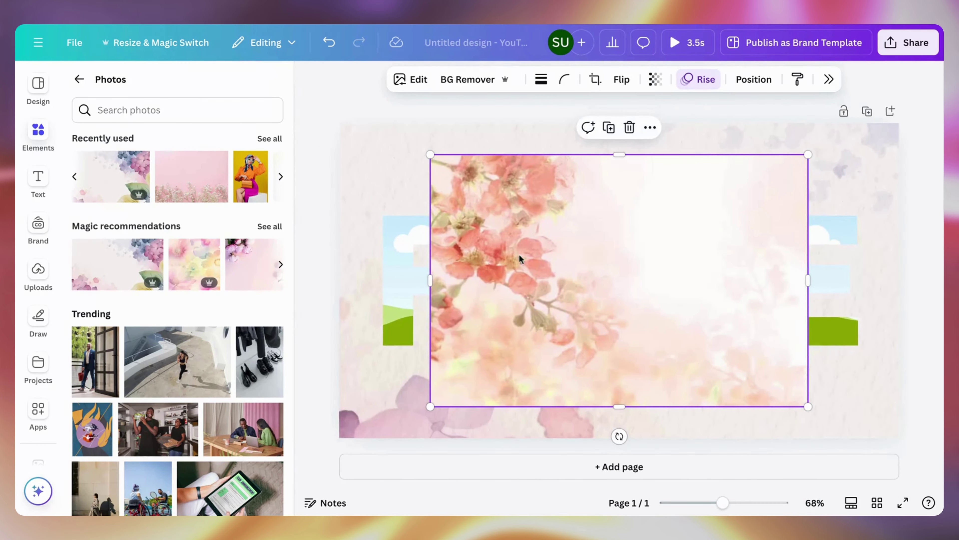
pyautogui.moveTo(519, 259); pyautogui.dragTo(424, 272)
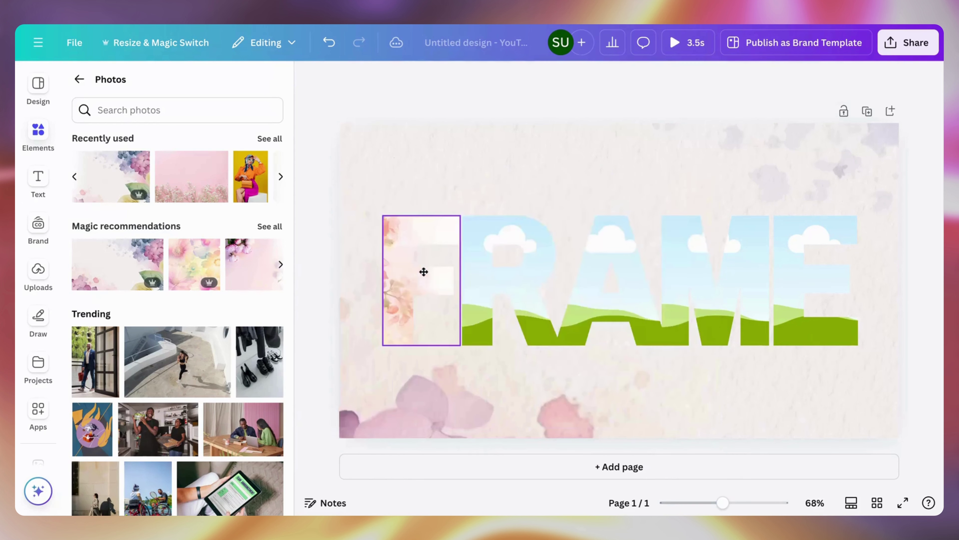
# - Open all Magic recommendations, add the pink roses photo and drop it into the F frame as its new image
pyautogui.click(266, 227)
pyautogui.scroll(-2, 242, 285)
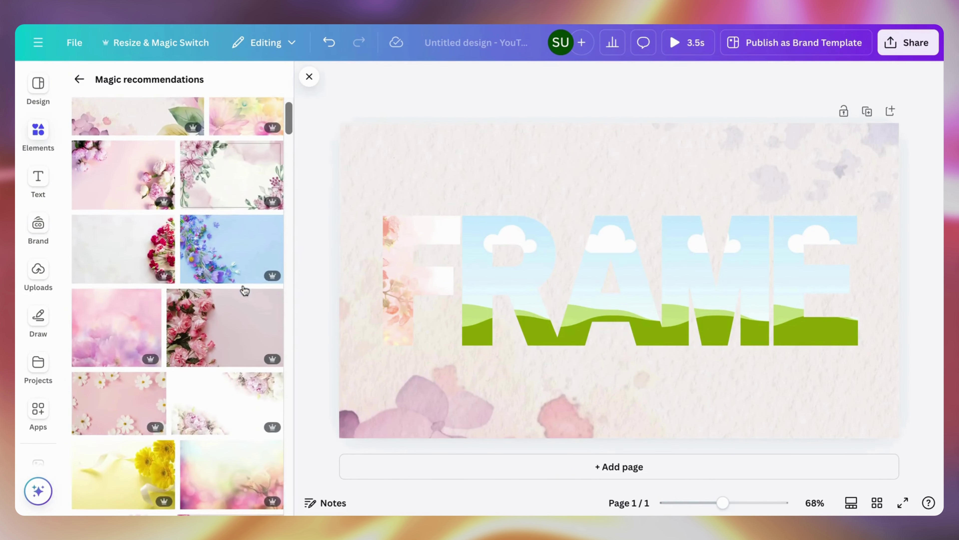
pyautogui.scroll(-2, 245, 291)
pyautogui.click(242, 288)
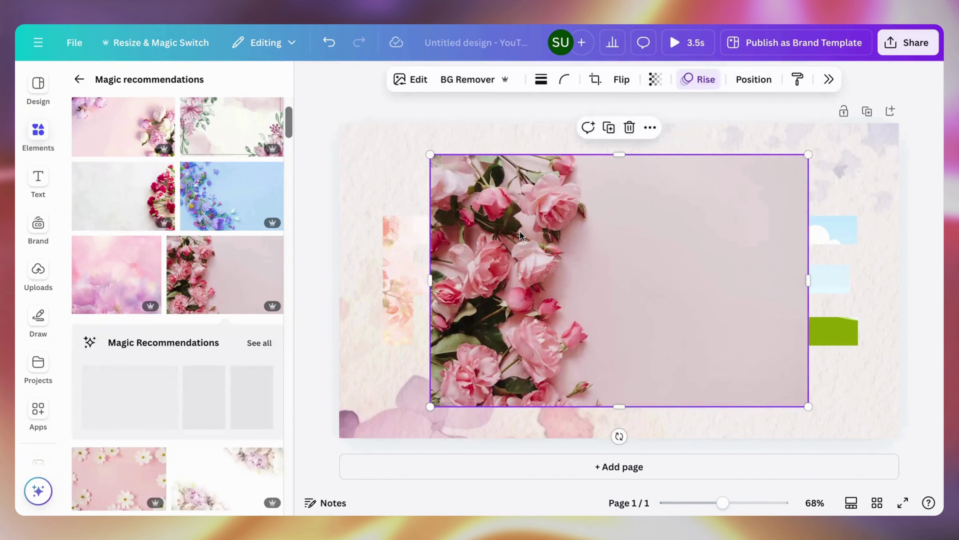
pyautogui.moveTo(520, 235); pyautogui.dragTo(405, 265)
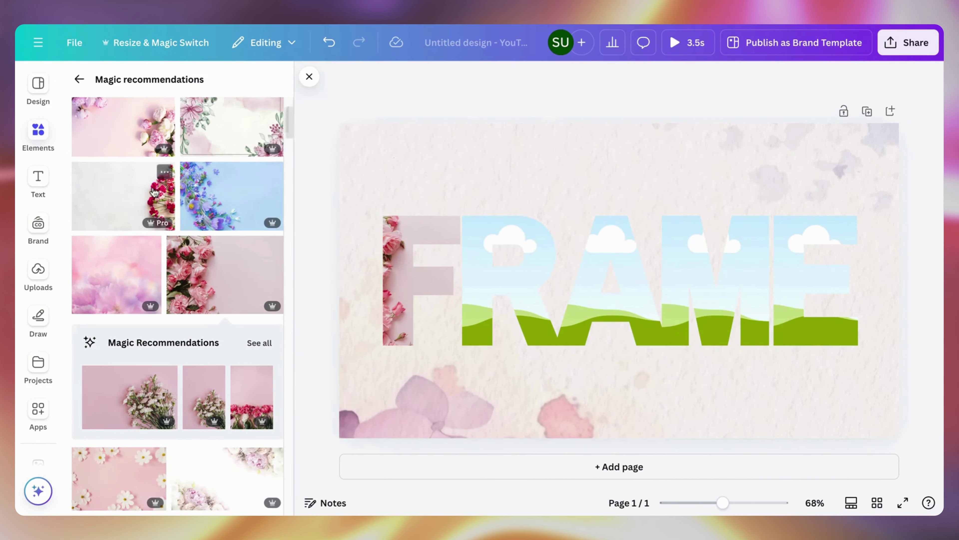
# - Drop the red carnations photo from the recommendations into the R frame and flip it horizontally
pyautogui.click(133, 203)
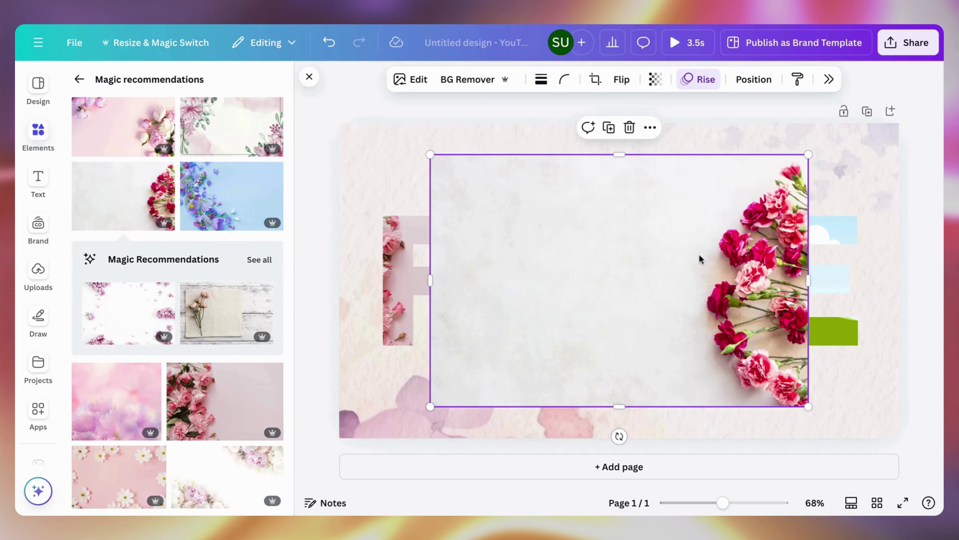
pyautogui.moveTo(742, 261); pyautogui.dragTo(477, 280)
pyautogui.doubleClick(513, 274)
pyautogui.click(530, 128)
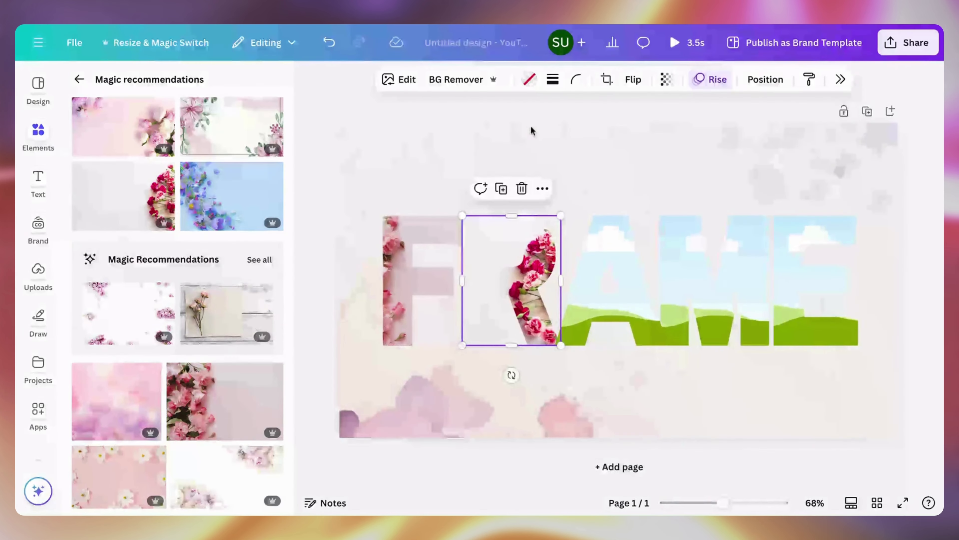
pyautogui.click(629, 87)
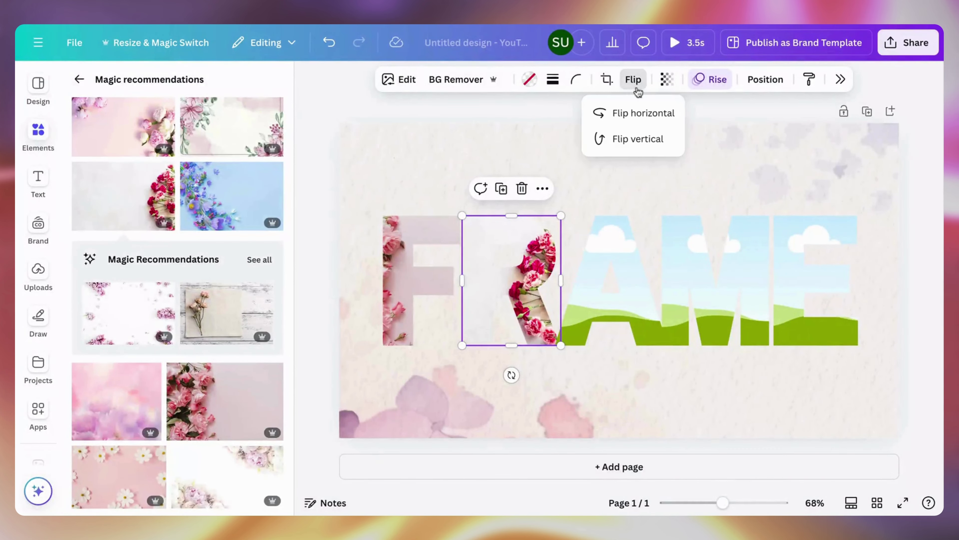
pyautogui.click(650, 112)
pyautogui.click(545, 143)
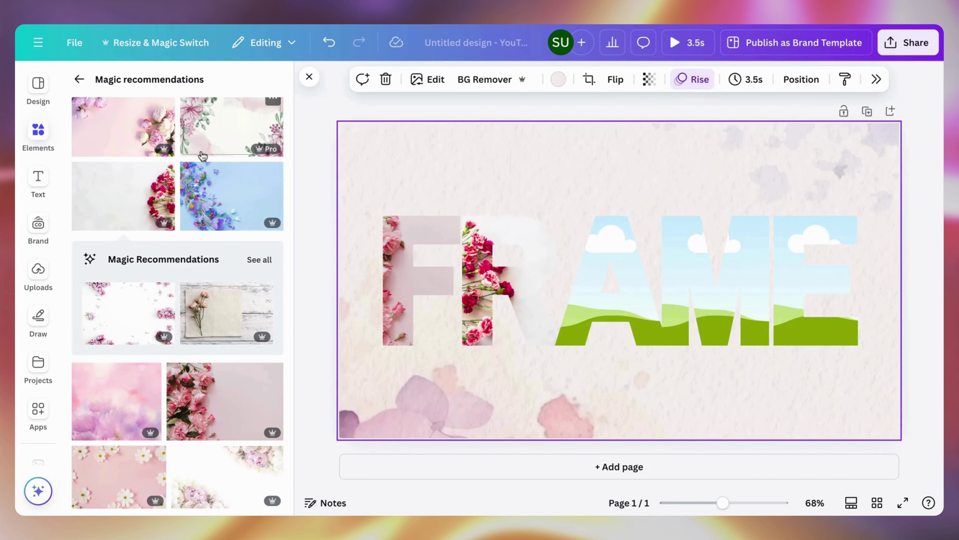
# - Replace the R frame's image with the pink roses photo and fill the A frame with the same photo
pyautogui.scroll(2, 203, 156)
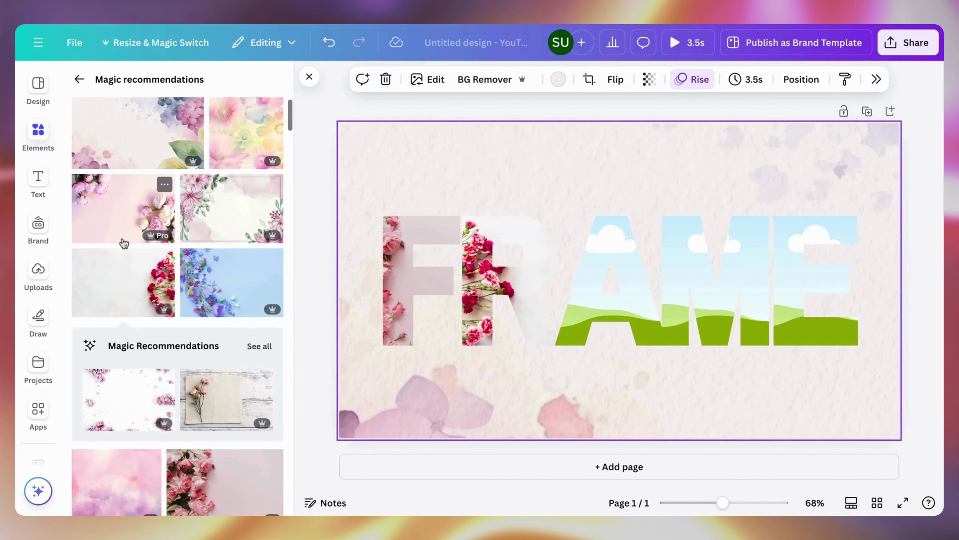
pyautogui.scroll(-3, 176, 364)
pyautogui.click(181, 363)
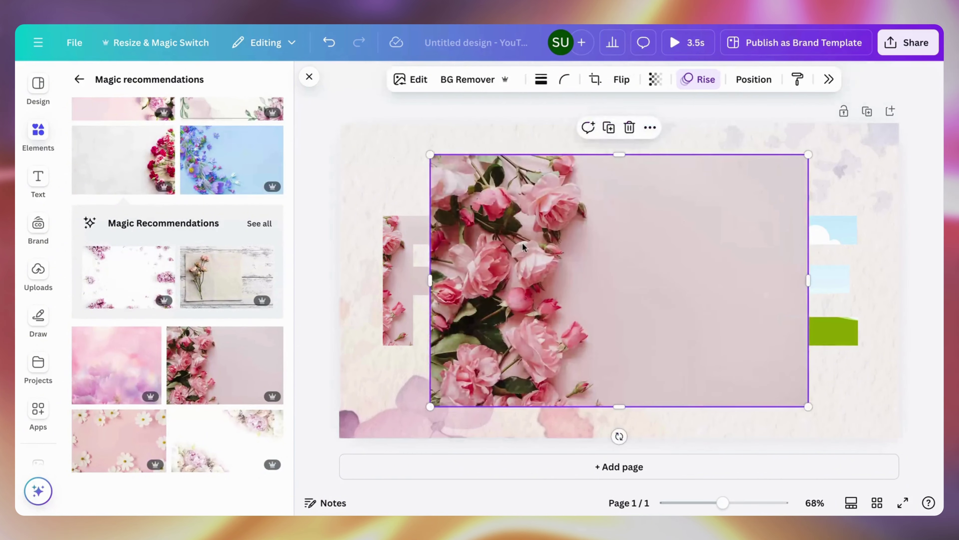
pyautogui.moveTo(523, 246); pyautogui.dragTo(522, 285)
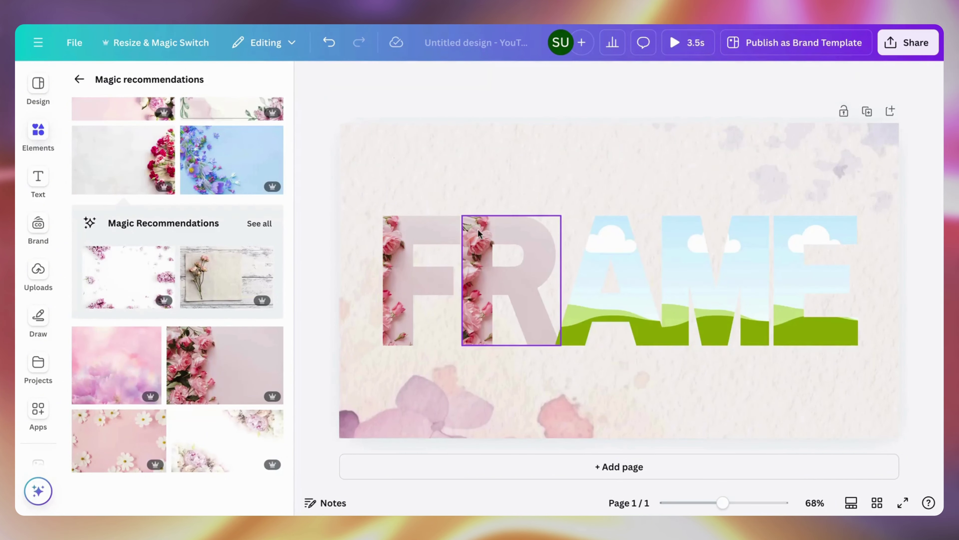
pyautogui.click(239, 348)
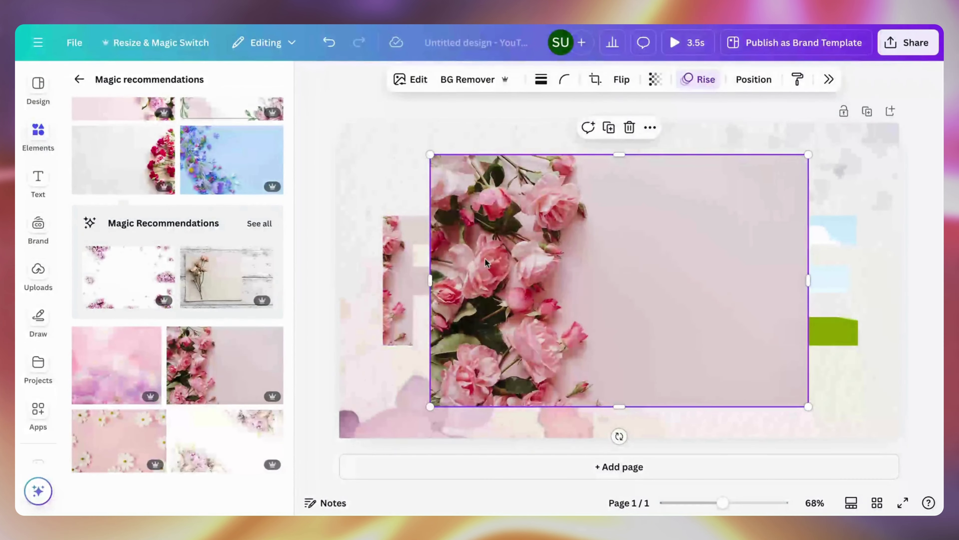
pyautogui.moveTo(486, 262); pyautogui.dragTo(623, 266)
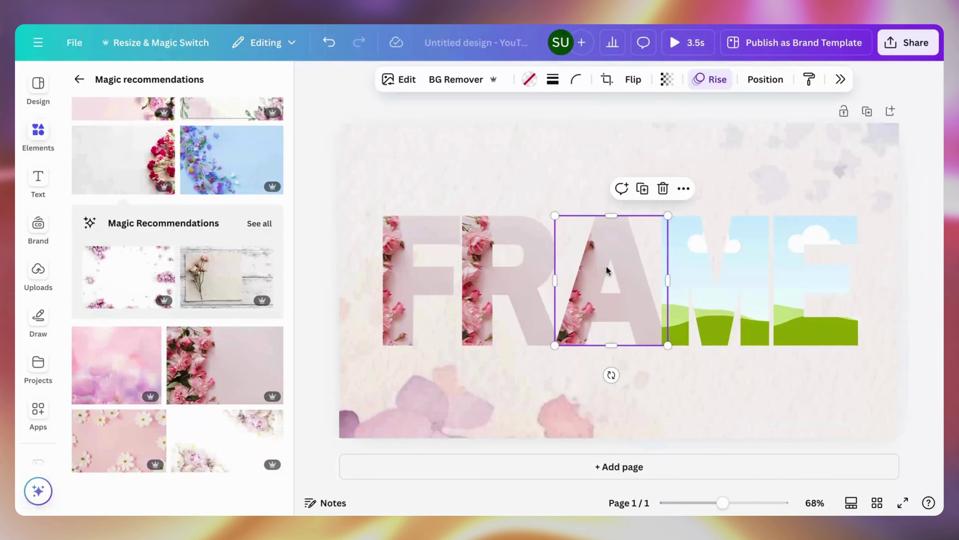
# - Add the recommended pink roses photo twice and drop it into the M frame and the E frame
pyautogui.click(635, 81)
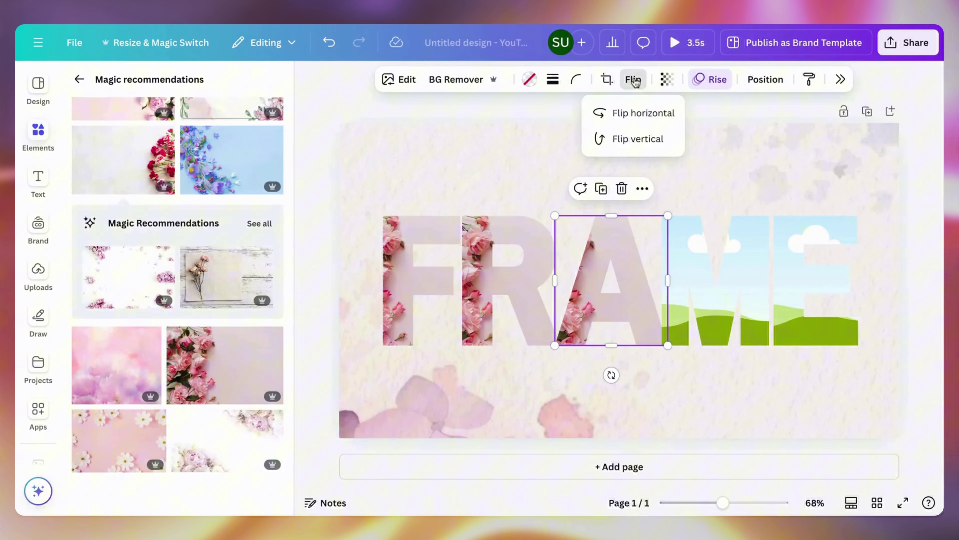
pyautogui.click(686, 166)
pyautogui.click(210, 369)
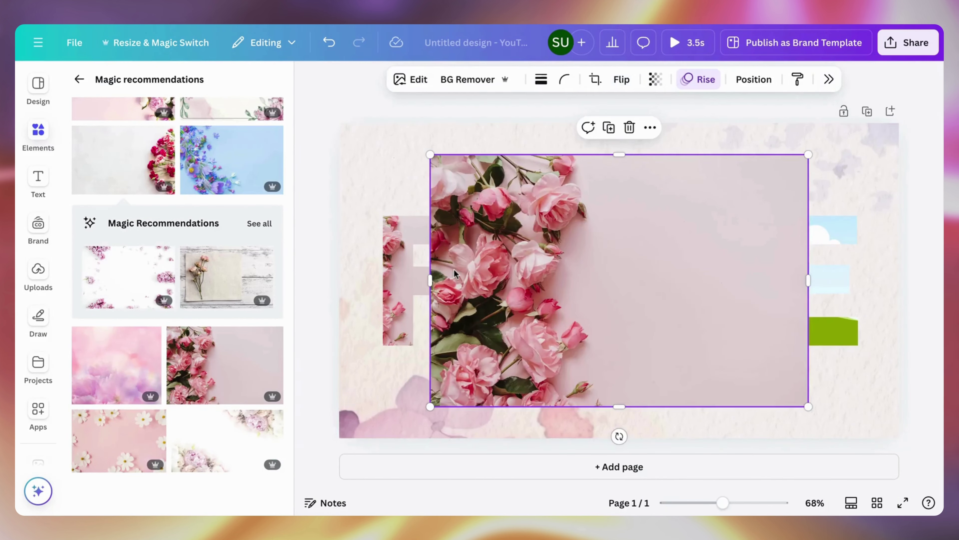
pyautogui.moveTo(454, 273); pyautogui.dragTo(680, 246)
pyautogui.click(223, 362)
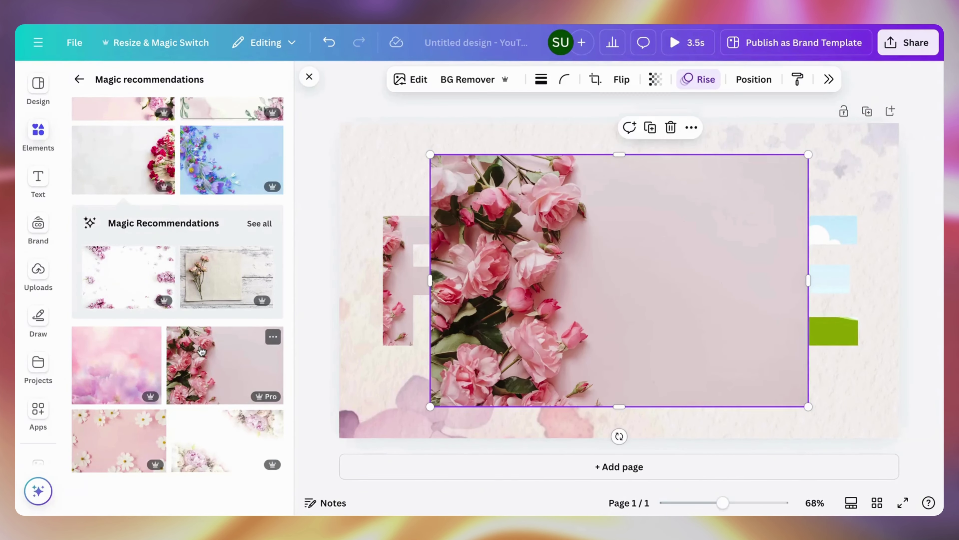
pyautogui.moveTo(494, 258); pyautogui.dragTo(801, 246)
# - Flip the E frame's image horizontally and vertically
pyautogui.click(819, 262)
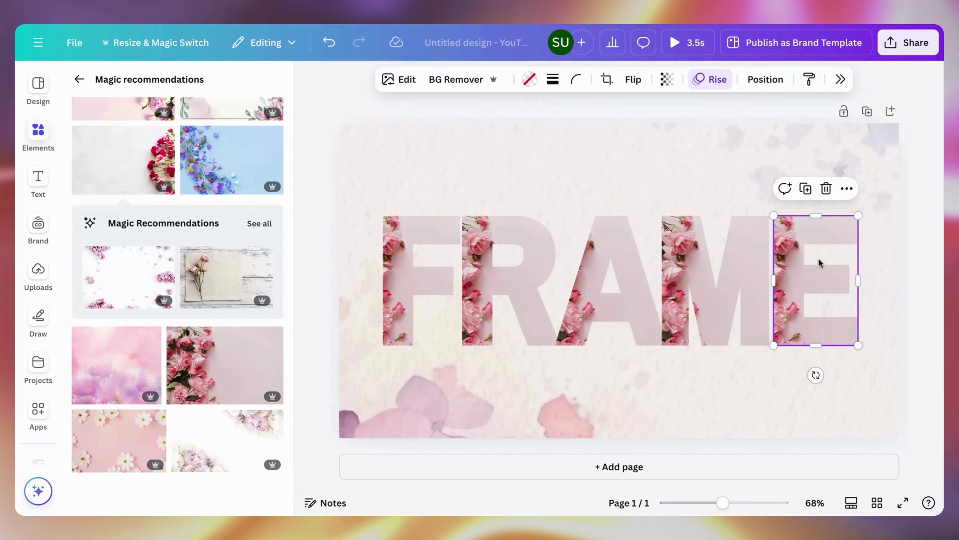
pyautogui.click(634, 80)
pyautogui.click(639, 110)
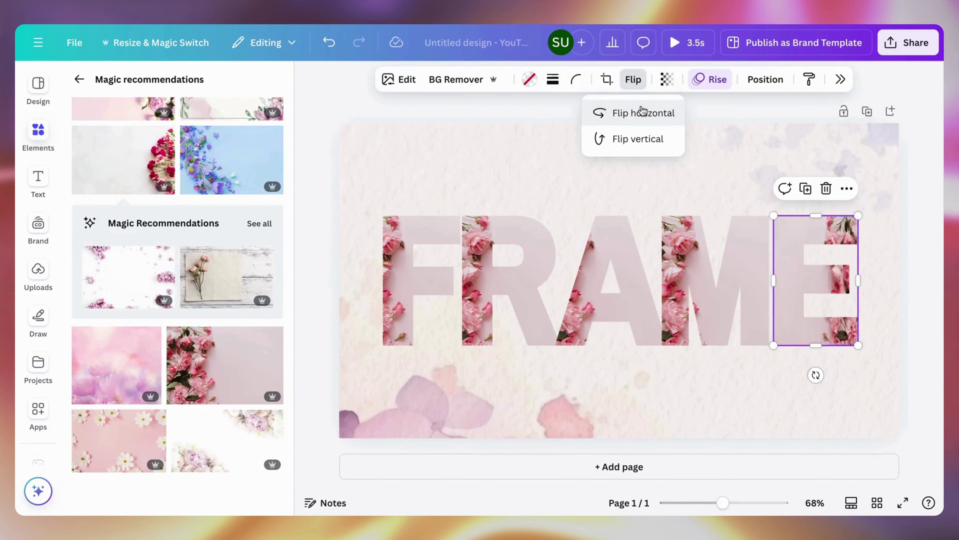
pyautogui.click(632, 147)
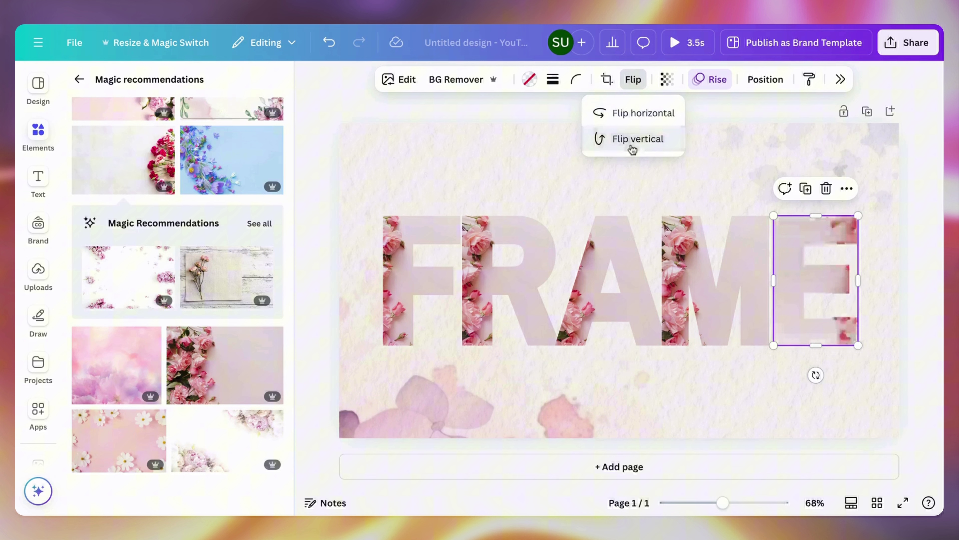
pyautogui.click(631, 127)
pyautogui.click(611, 112)
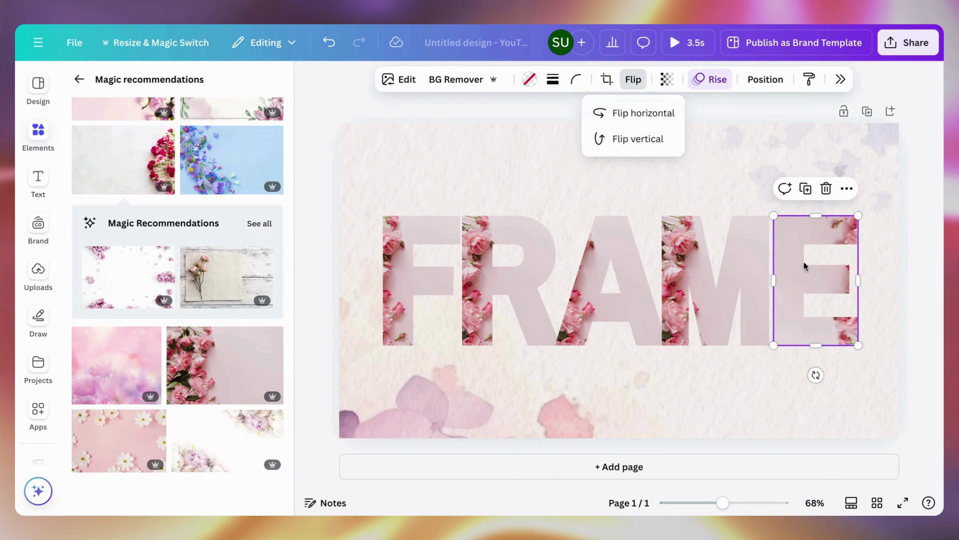
# - Crop the photo inside the E frame by shifting it left so that more roses fill the letter
pyautogui.click(826, 260)
pyautogui.rightClick(819, 263)
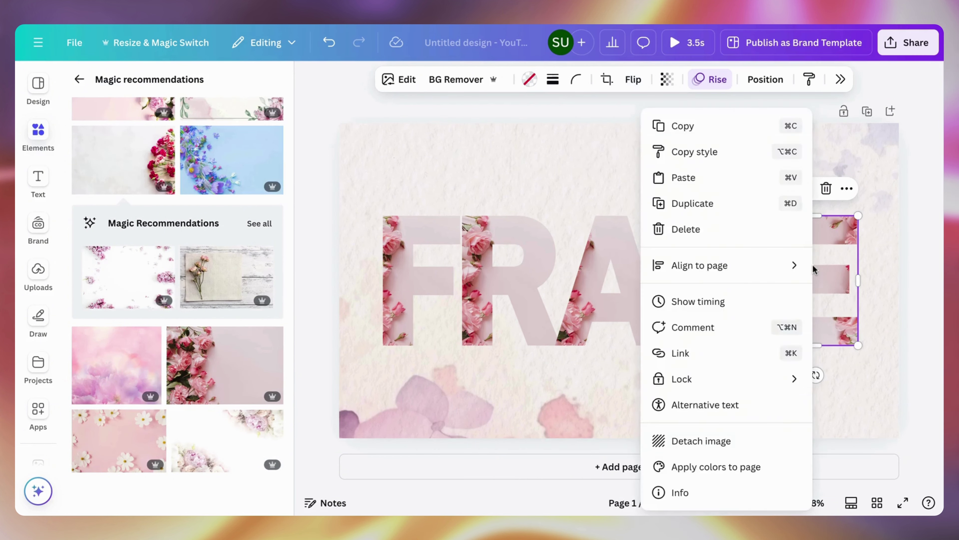
pyautogui.press('Escape')
pyautogui.press('Escape')
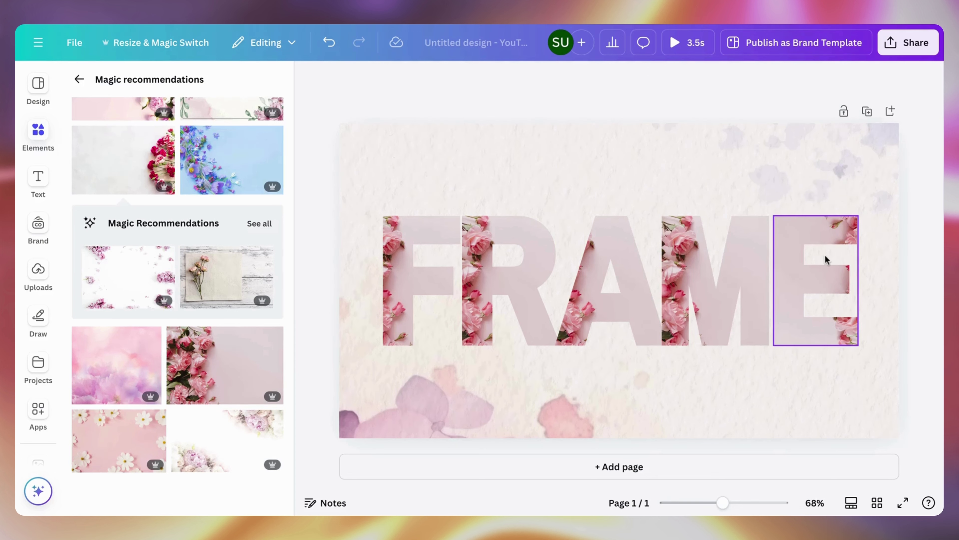
pyautogui.click(824, 256)
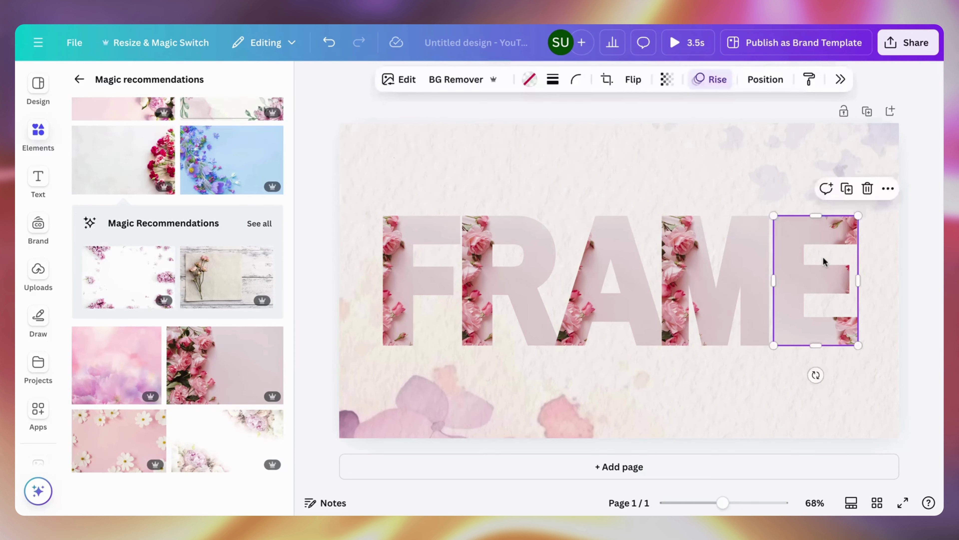
pyautogui.doubleClick(799, 257)
pyautogui.press('Escape')
pyautogui.doubleClick(785, 263)
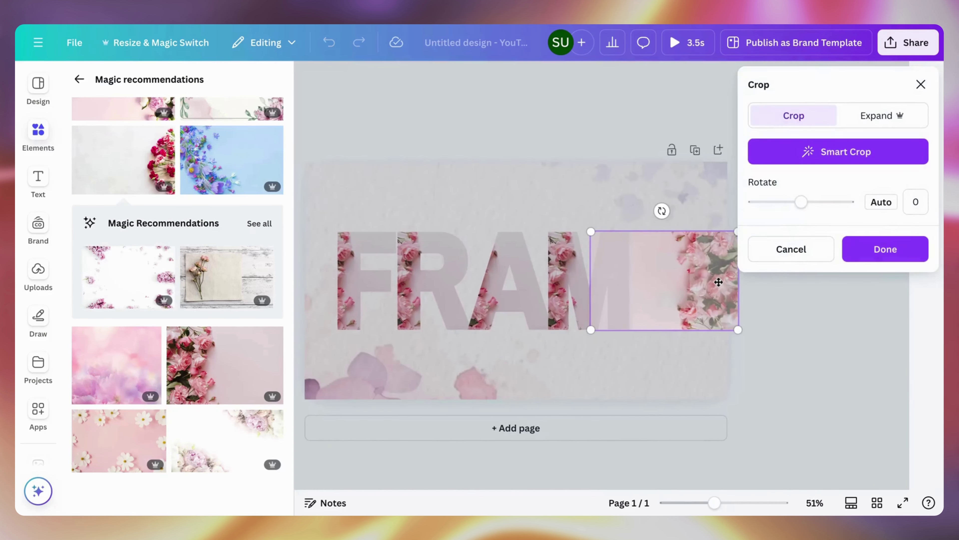
pyautogui.moveTo(718, 282); pyautogui.dragTo(690, 282)
pyautogui.press('Escape')
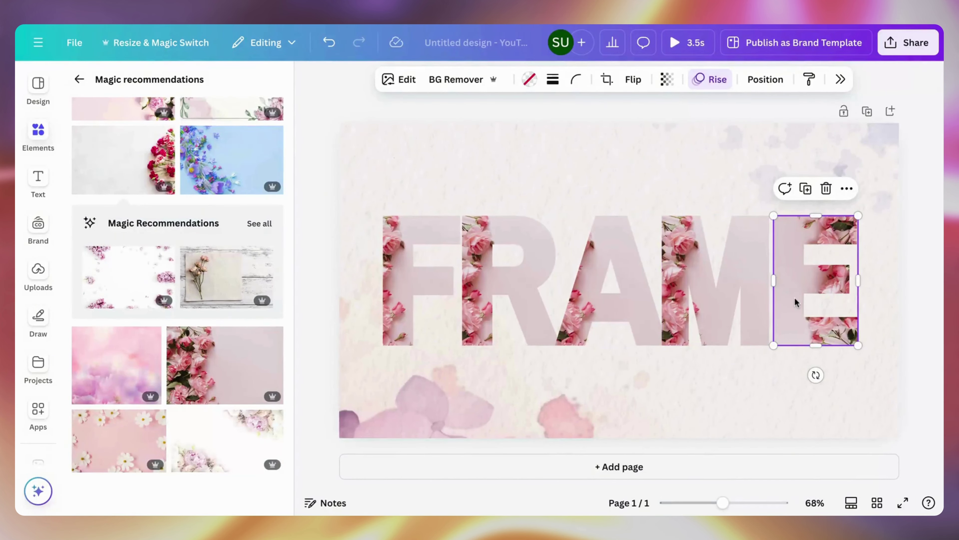
# - Flip the E frame's image horizontally again to put the roses along the letter's stem
pyautogui.click(642, 80)
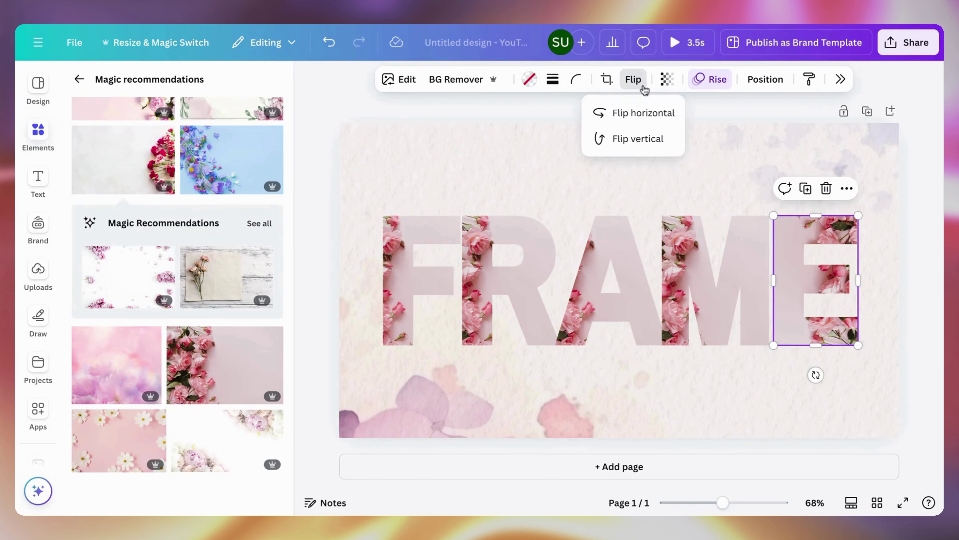
pyautogui.click(644, 120)
pyautogui.click(686, 196)
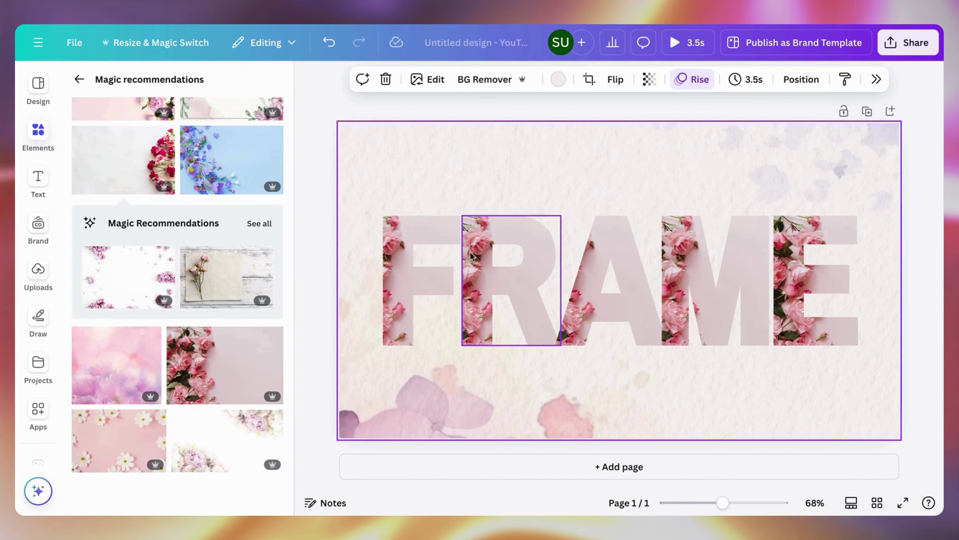
# - Select all five letter frames together, scale them down slightly and center the word on the page
pyautogui.moveTo(363, 259); pyautogui.dragTo(829, 289)
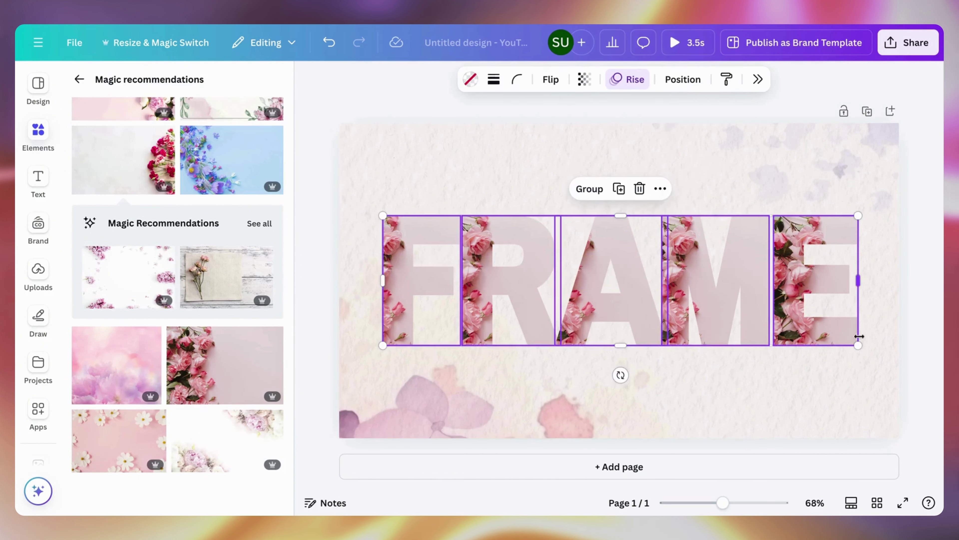
pyautogui.moveTo(858, 346); pyautogui.dragTo(827, 336)
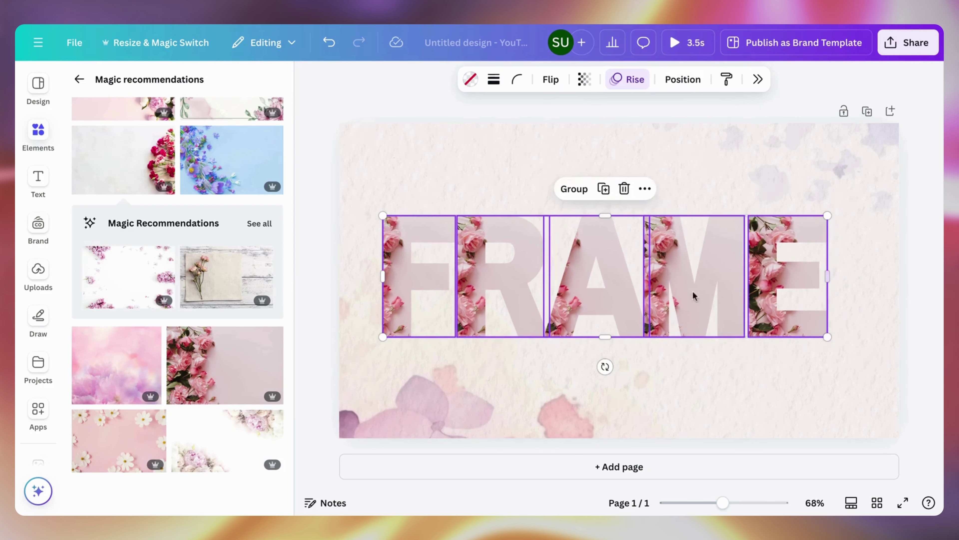
pyautogui.moveTo(678, 279); pyautogui.dragTo(686, 286)
pyautogui.click(699, 179)
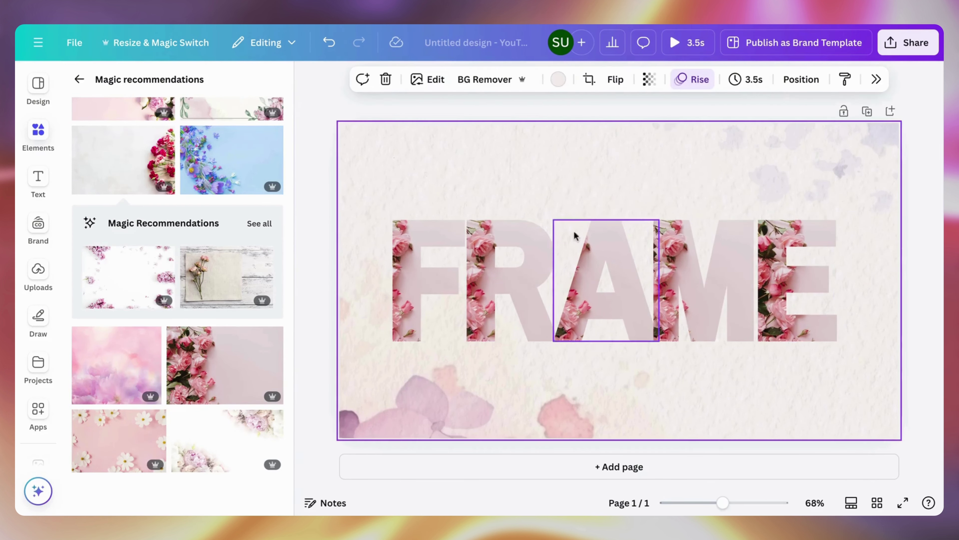
# - Examine the filters, effects, apps and basic settings available for editing the F frame's image
pyautogui.click(436, 275)
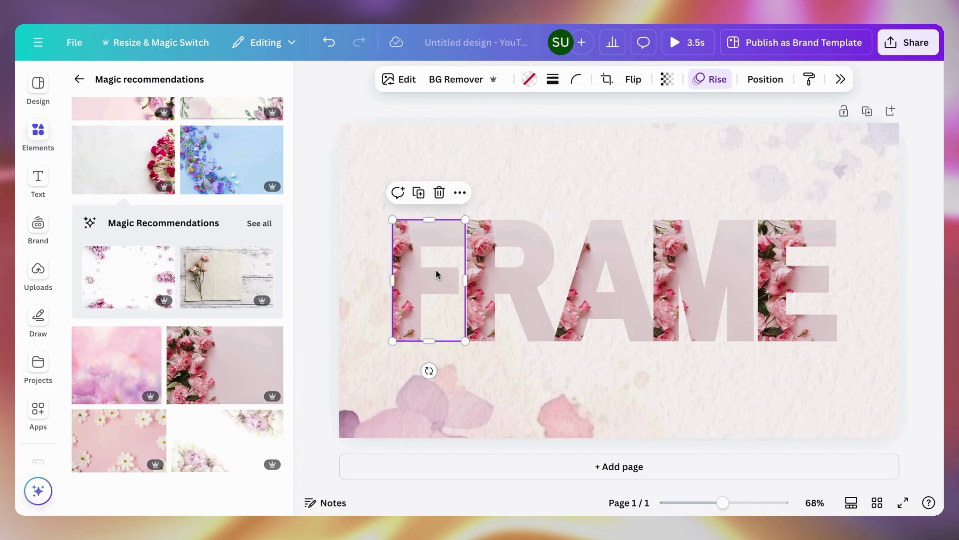
pyautogui.click(403, 86)
pyautogui.scroll(-2, 815, 242)
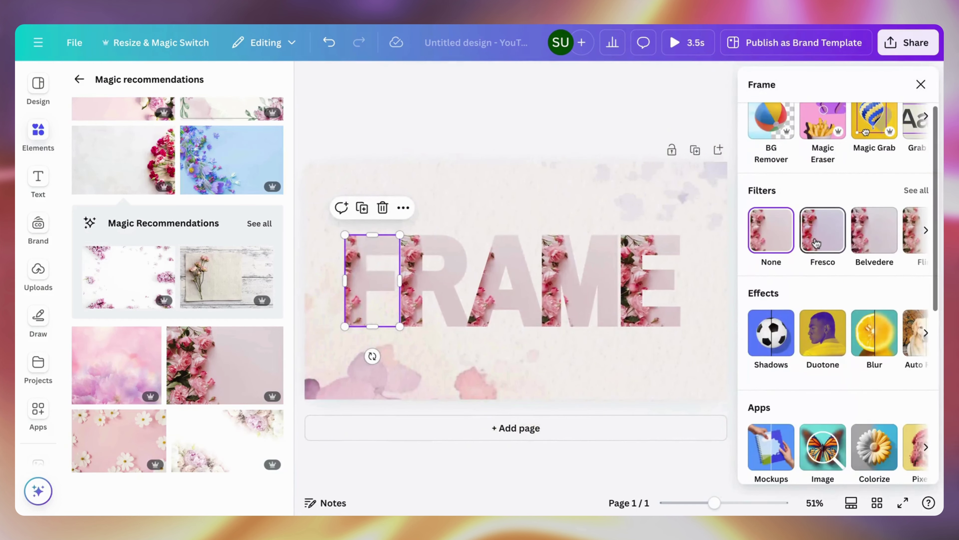
pyautogui.scroll(-5, 815, 243)
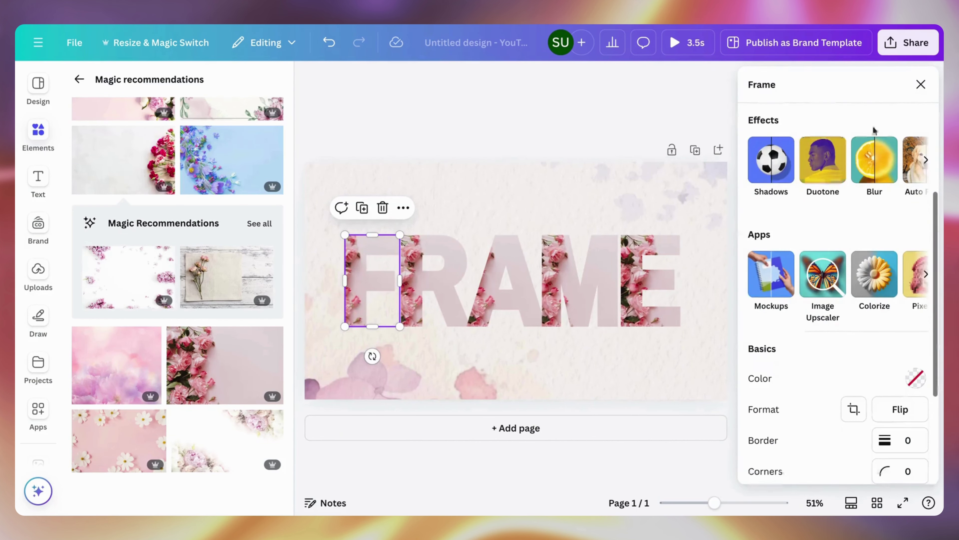
pyautogui.click(922, 86)
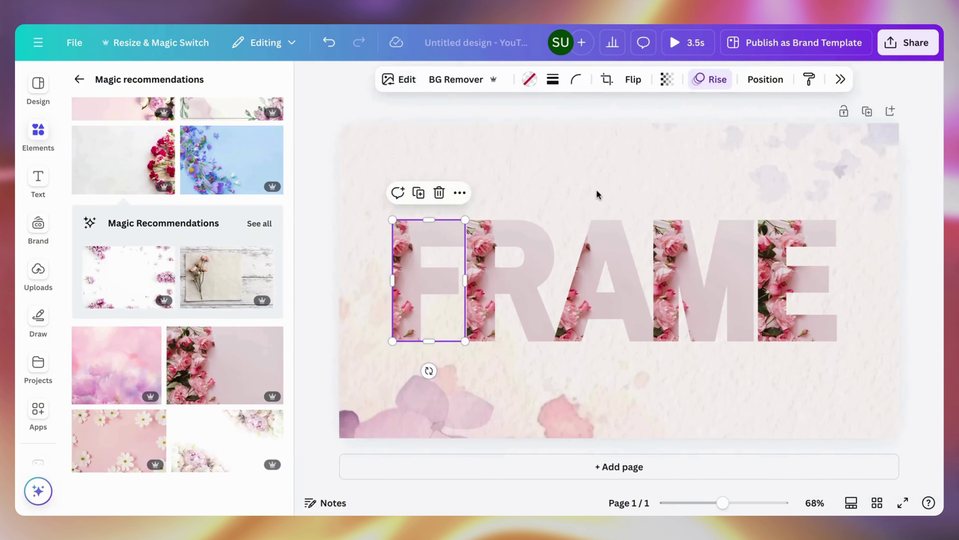
pyautogui.click(596, 190)
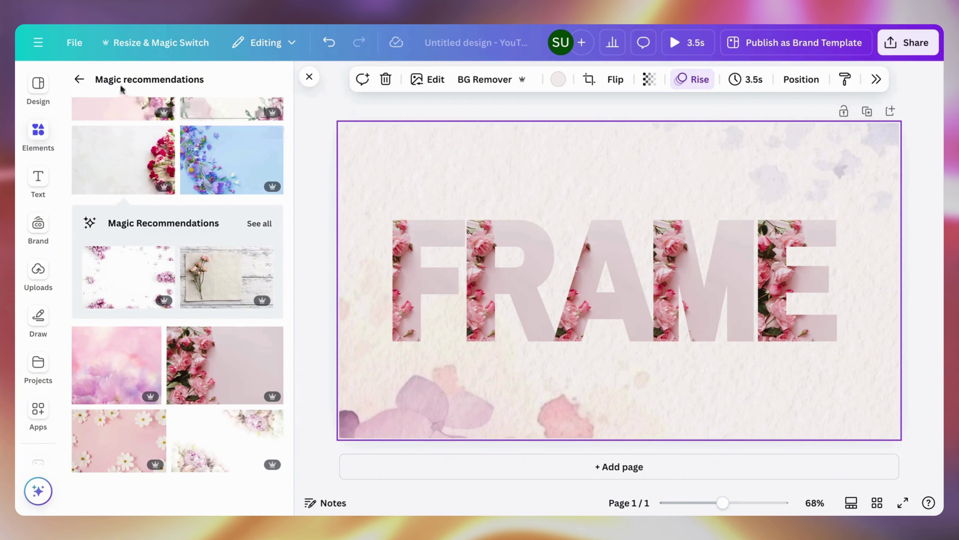
# - Search the photos for "gold" and drop the wavy gold fabric photo into the F frame
pyautogui.click(79, 83)
pyautogui.click(151, 99)
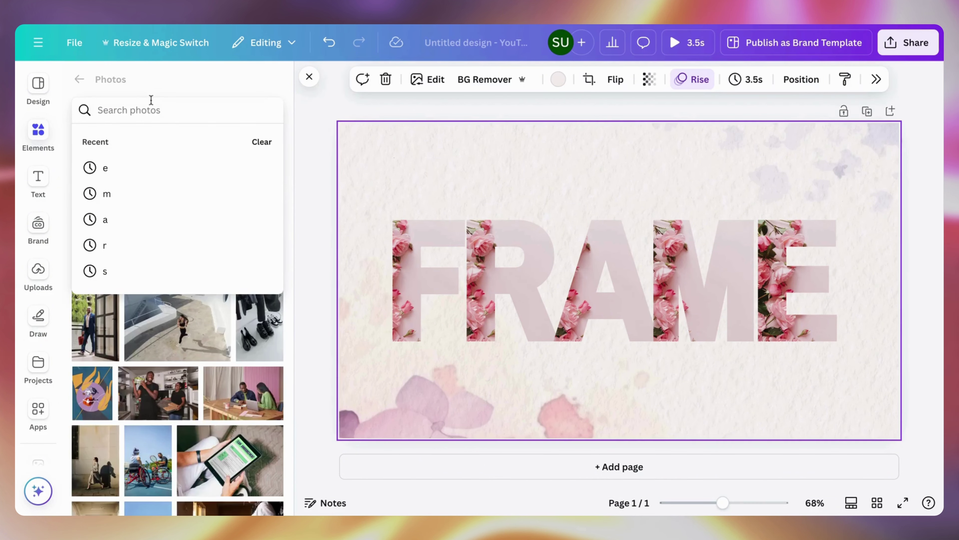
pyautogui.write('gold')
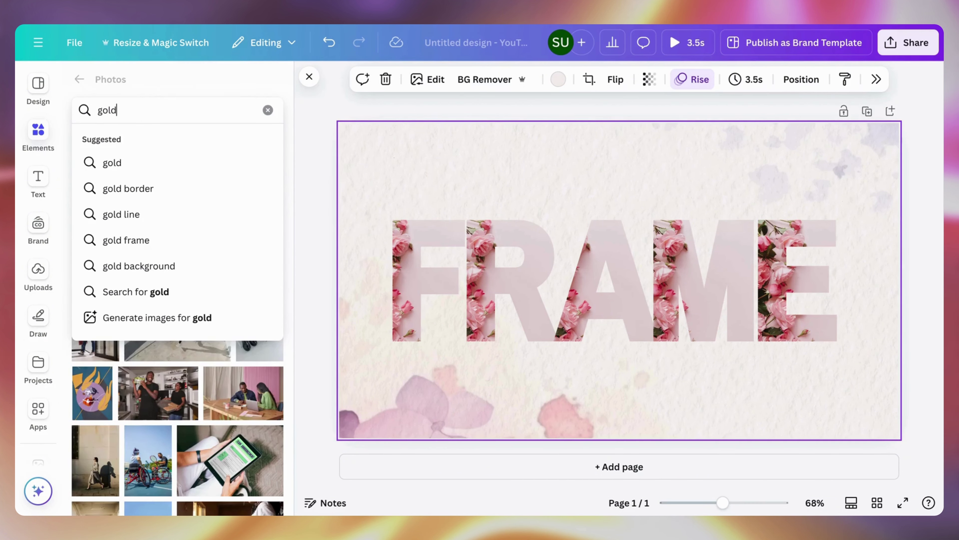
pyautogui.press('Return')
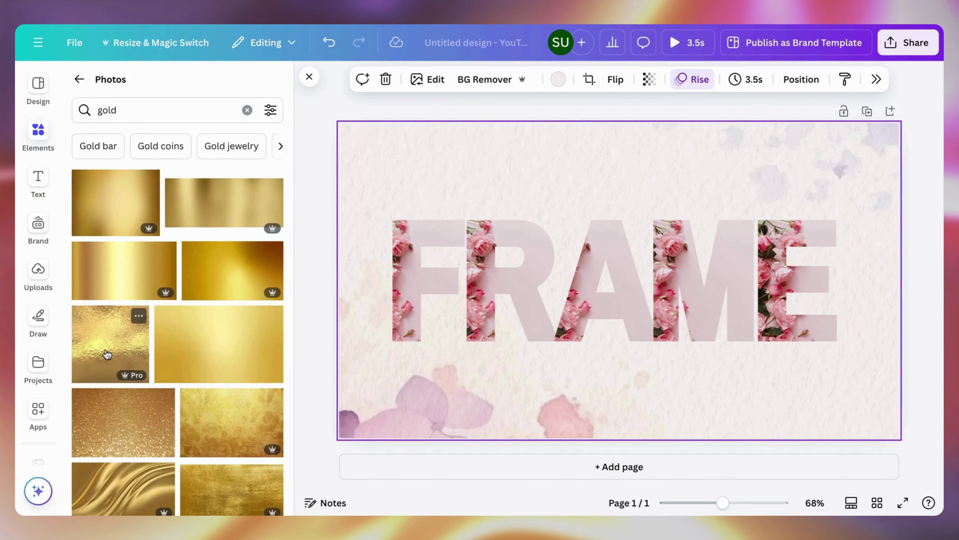
pyautogui.scroll(-3, 121, 483)
pyautogui.click(124, 393)
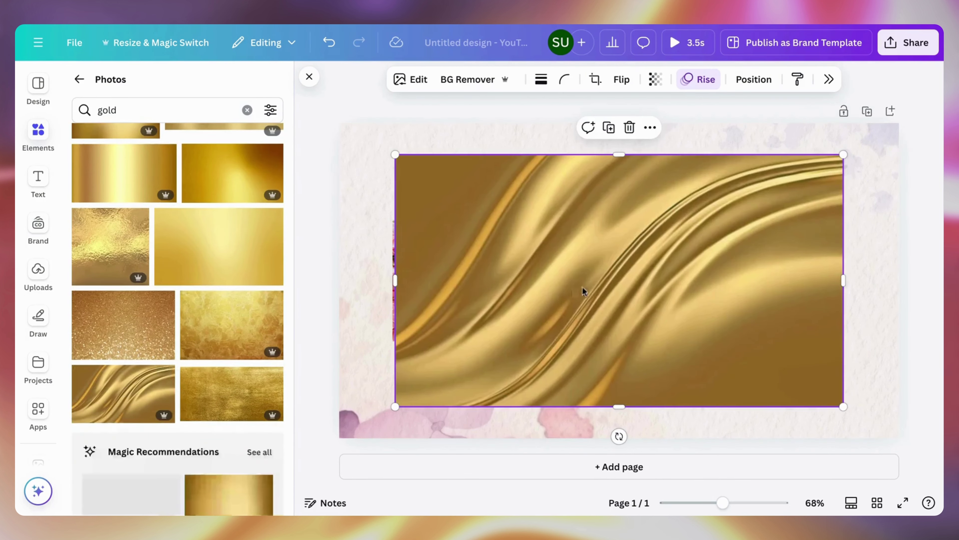
pyautogui.moveTo(582, 291); pyautogui.dragTo(423, 280)
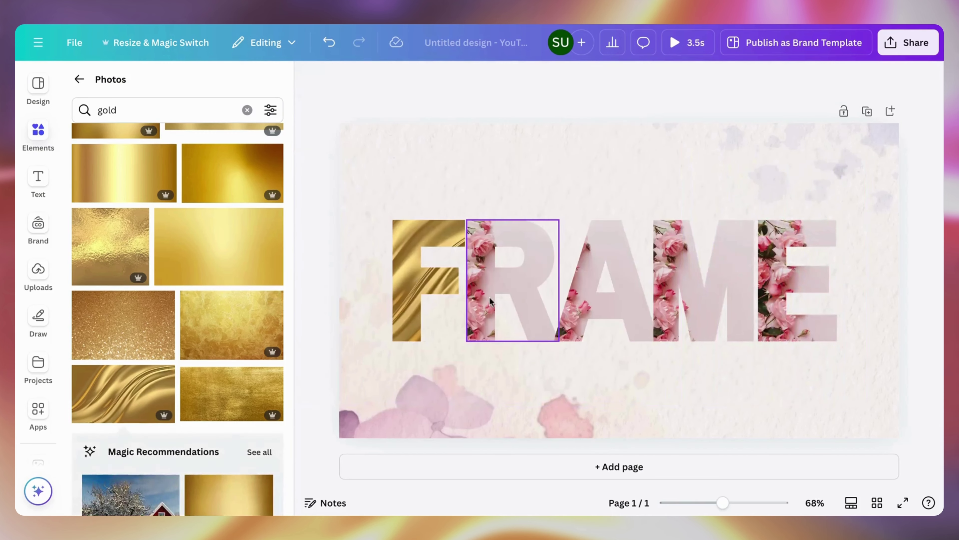
# - Replace the F frame's image with the black photo with gold streaks and browse more gold photos
pyautogui.scroll(-3, 119, 400)
pyautogui.scroll(-2, 140, 370)
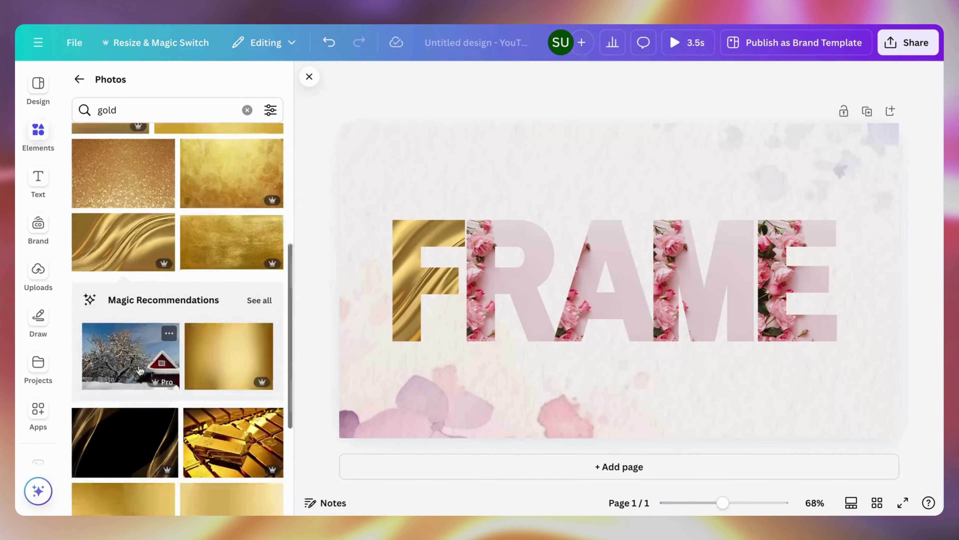
pyautogui.moveTo(139, 370); pyautogui.dragTo(372, 262)
pyautogui.doubleClick(427, 284)
pyautogui.click(454, 125)
pyautogui.click(461, 144)
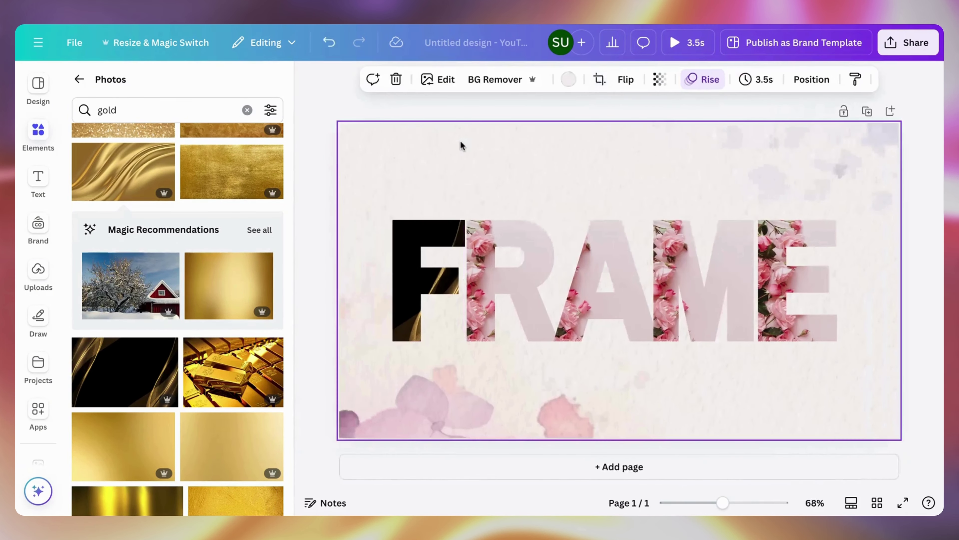
pyautogui.scroll(-5, 244, 272)
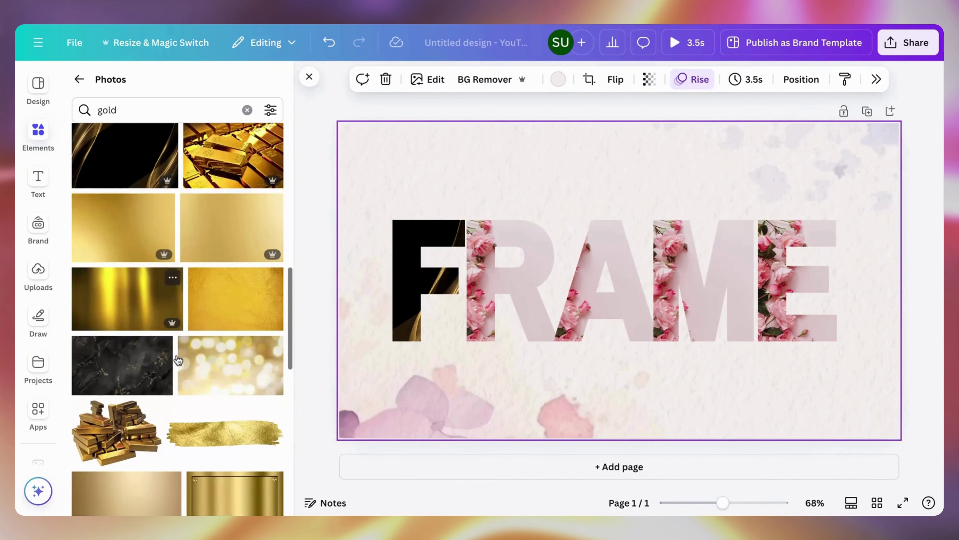
pyautogui.scroll(-3, 178, 360)
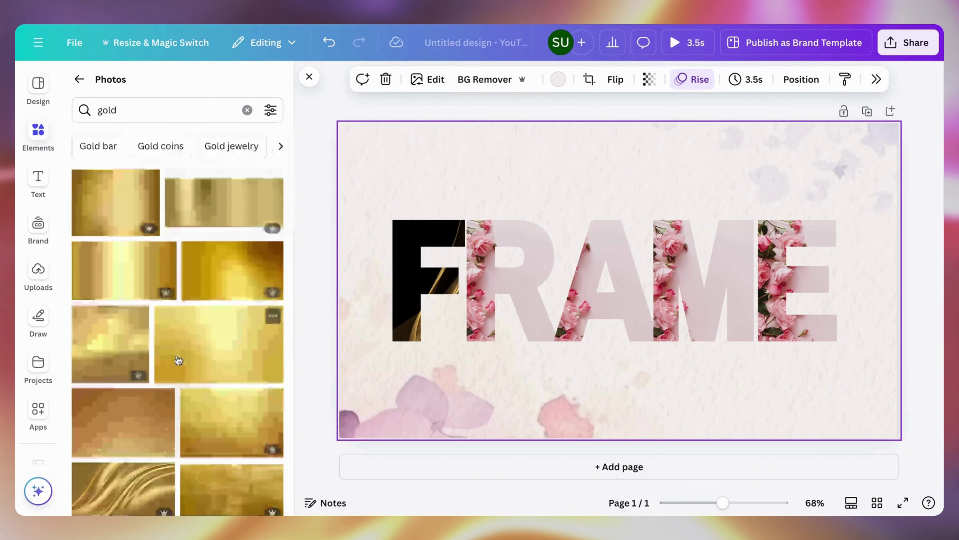
# - Undo the gold photo changes to bring the pink roses image back into the F frame
pyautogui.hotkey('ctrl', 'z')
pyautogui.hotkey('ctrl', 'z')
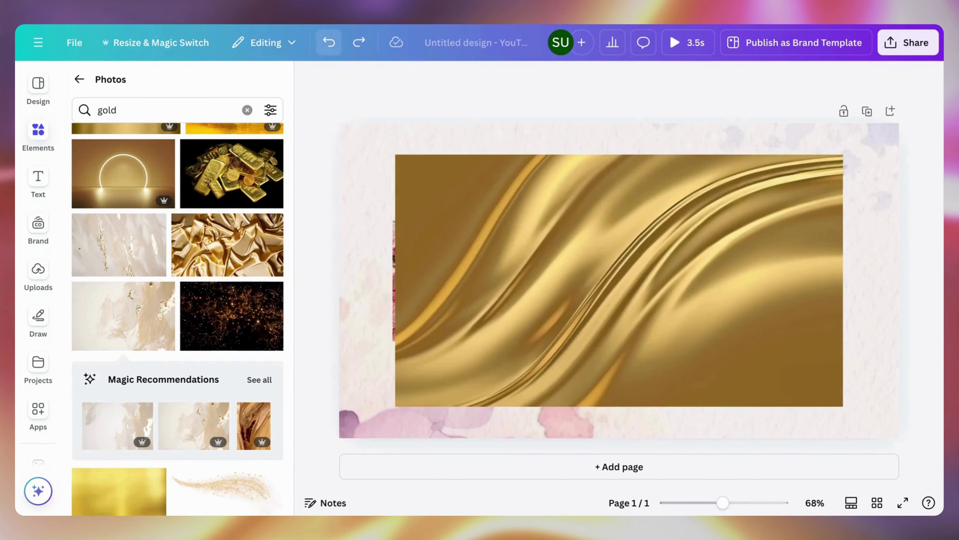
pyautogui.hotkey('ctrl', 'z')
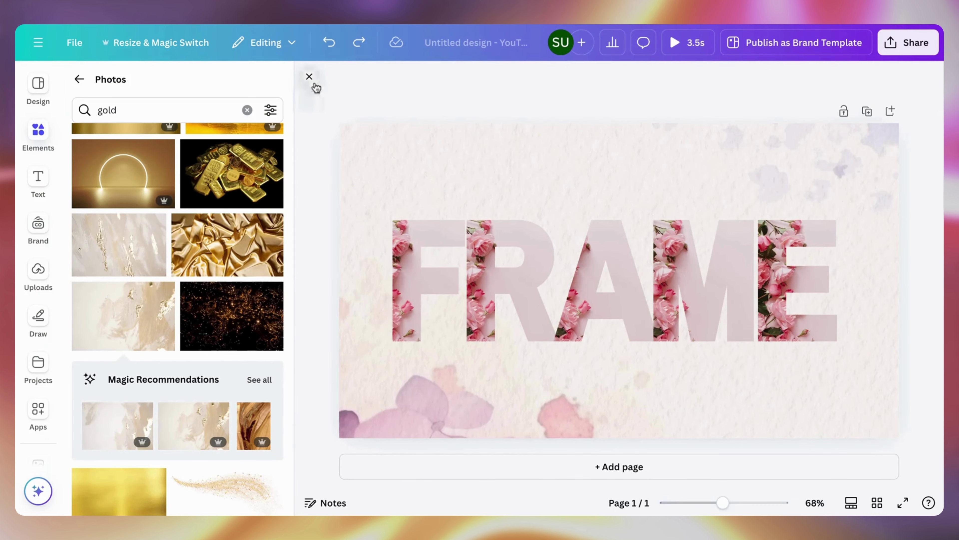
# - Close the photo results, add a blank second page after the FRAME page and reopen the elements library
pyautogui.click(309, 77)
pyautogui.click(773, 112)
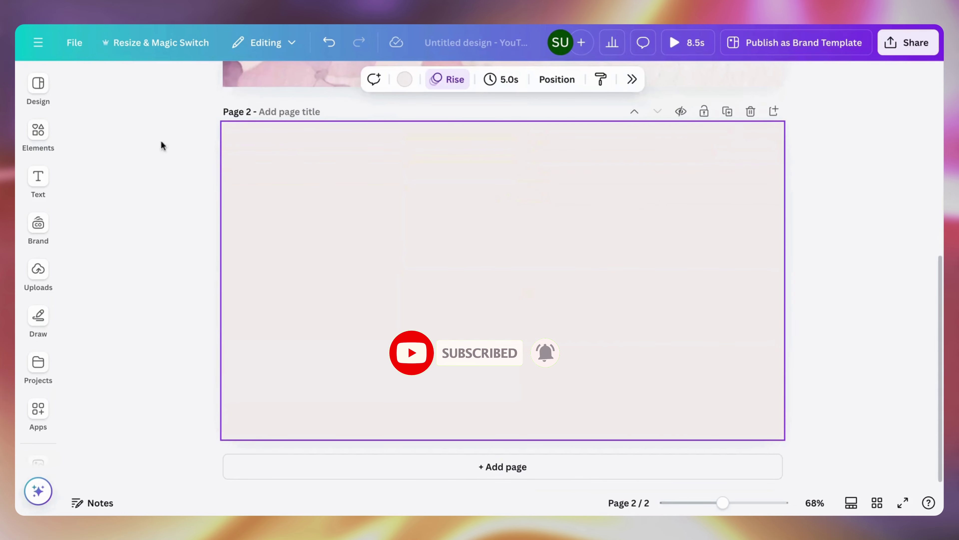
pyautogui.click(45, 140)
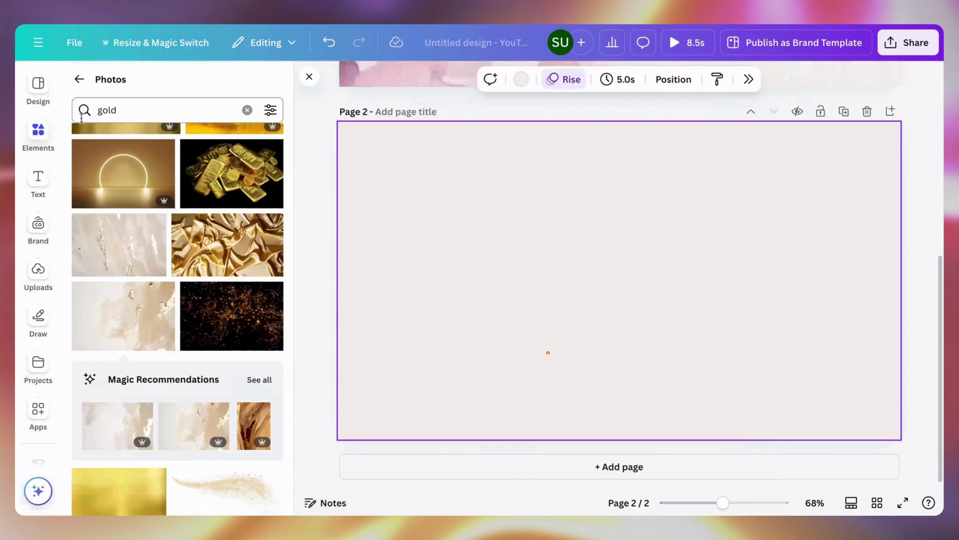
# - Leave the photo results and open the full Film and photo collection of frames
pyautogui.click(82, 80)
pyautogui.scroll(-3, 154, 205)
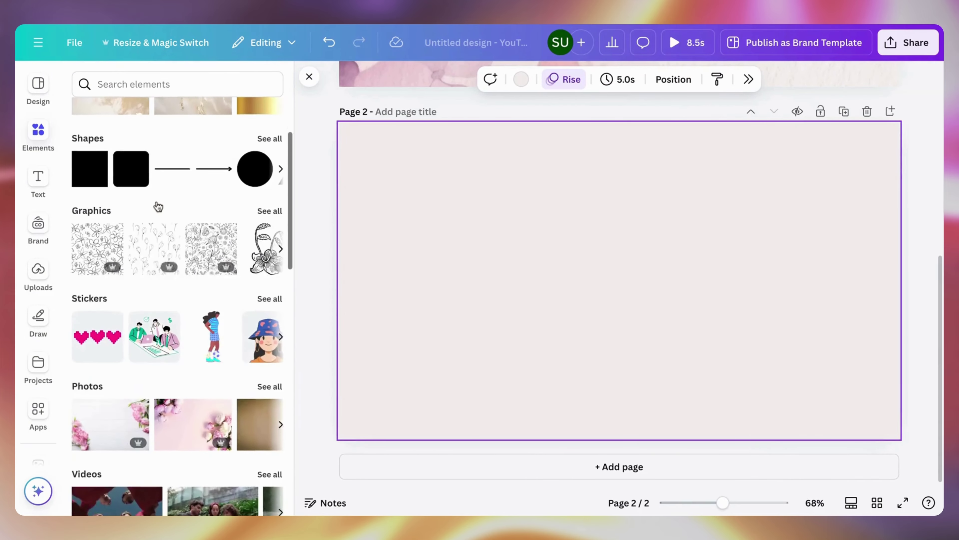
pyautogui.scroll(3, 158, 206)
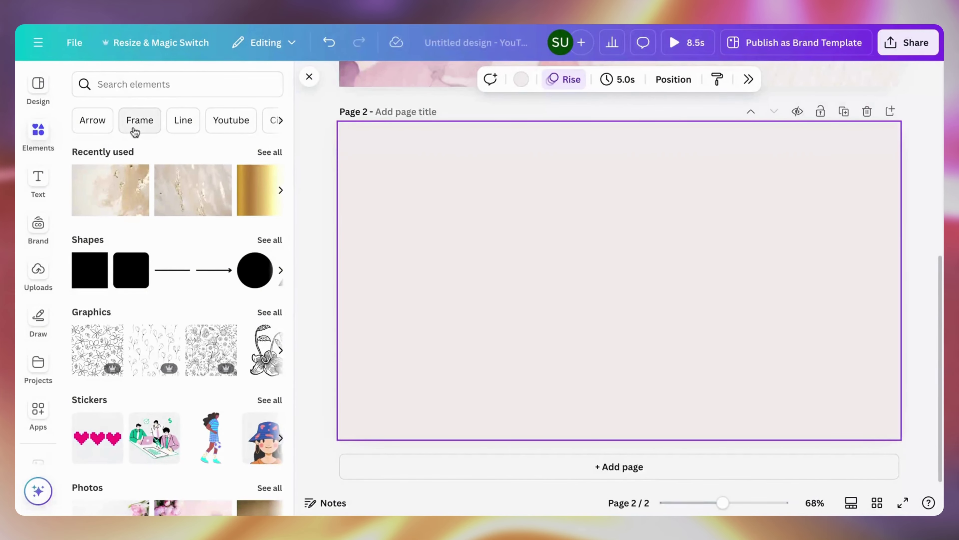
pyautogui.scroll(-5, 140, 248)
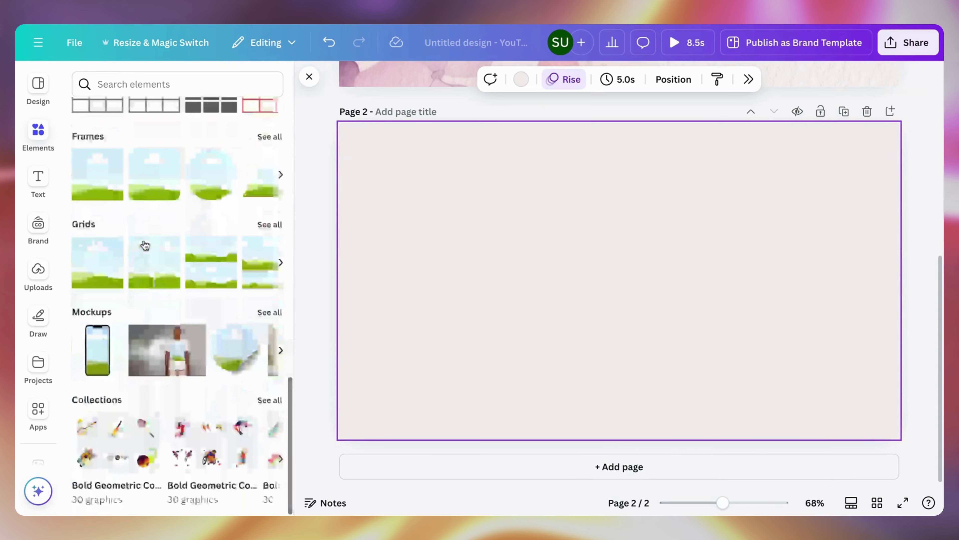
pyautogui.click(262, 140)
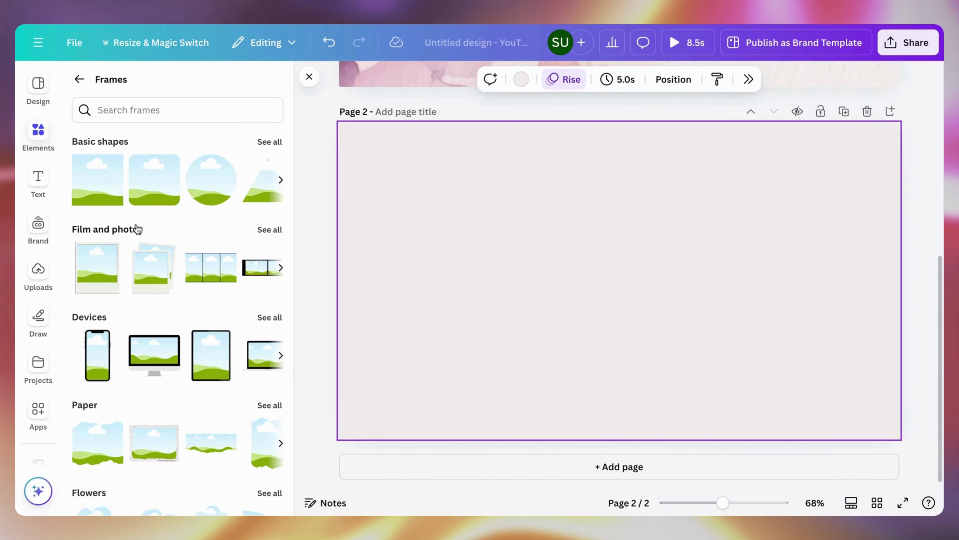
pyautogui.click(260, 228)
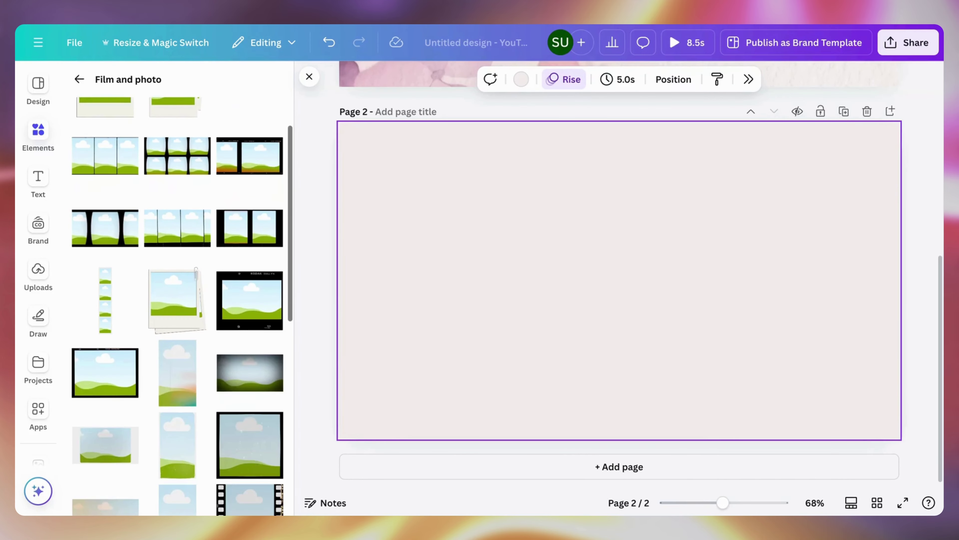
# - Add the landscape frame with blurred black edges to page 2 and enlarge it to cover the whole page
pyautogui.scroll(-4, 182, 306)
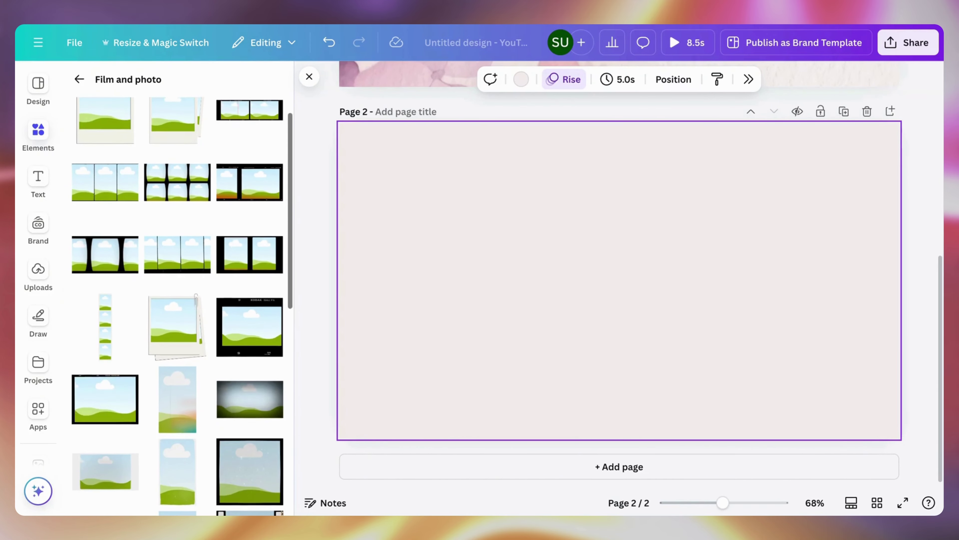
pyautogui.scroll(-7, 178, 306)
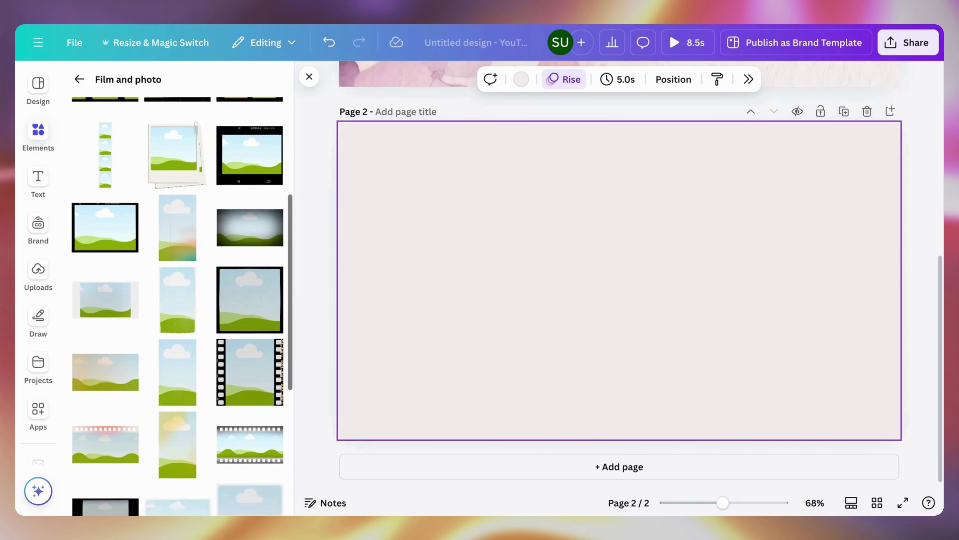
pyautogui.scroll(-3, 261, 359)
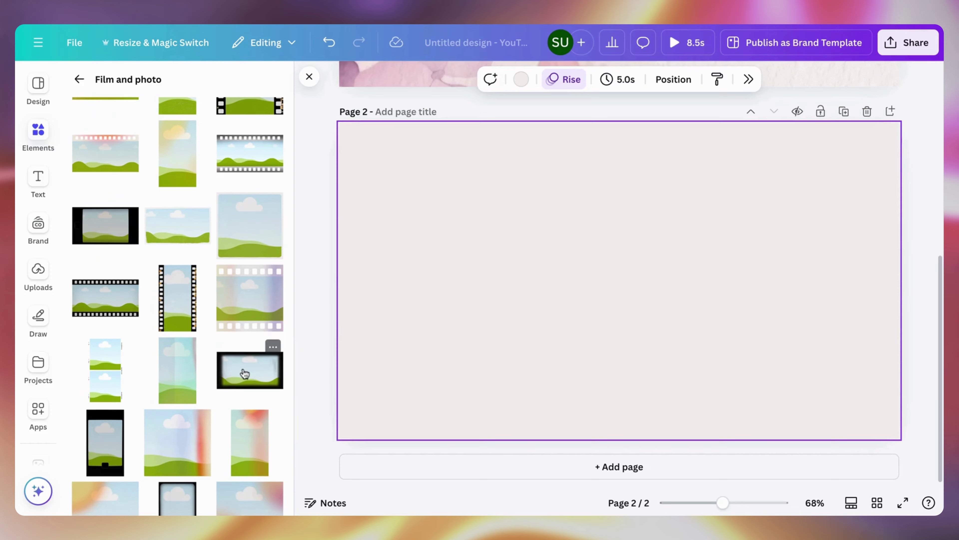
pyautogui.click(245, 373)
pyautogui.moveTo(558, 262); pyautogui.dragTo(424, 182)
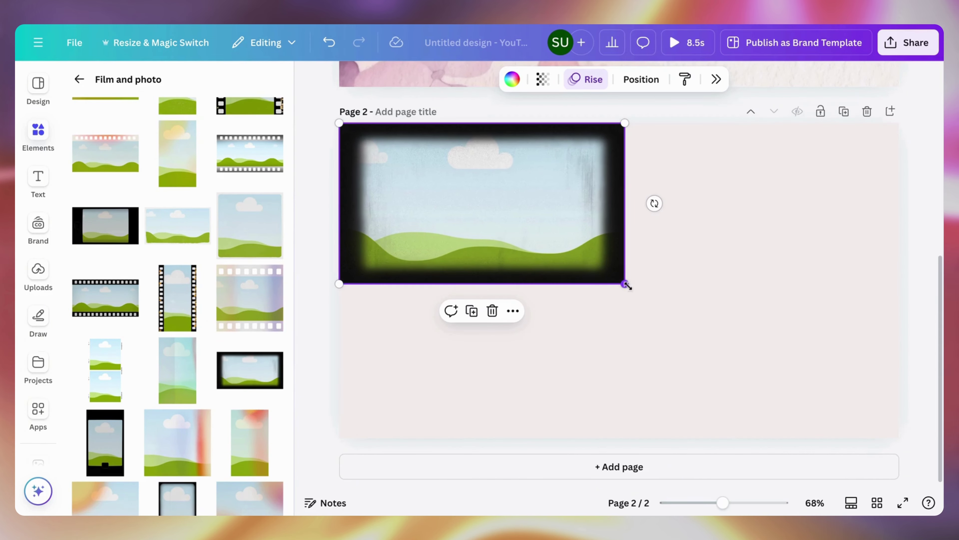
pyautogui.moveTo(626, 285); pyautogui.dragTo(900, 438)
pyautogui.click(913, 418)
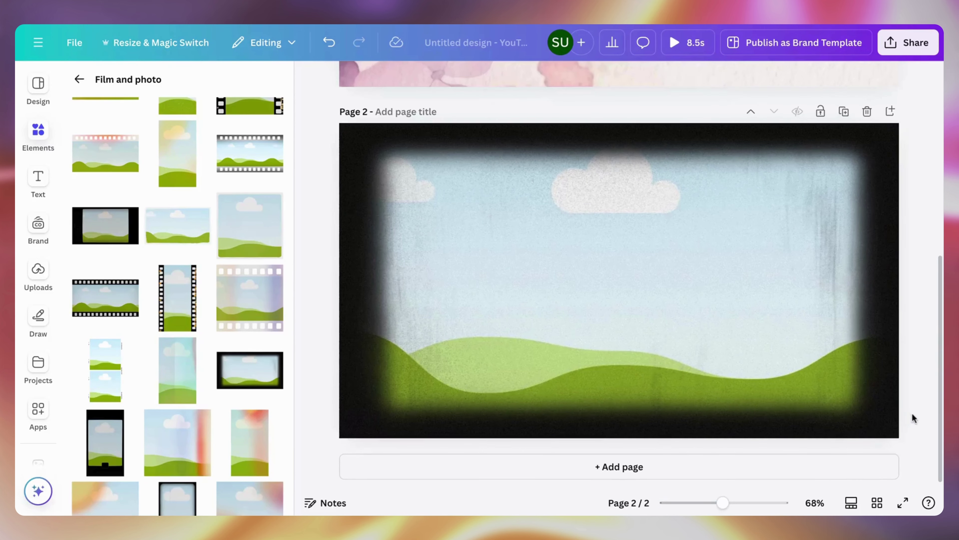
# - Search the elements library for "retro" and limit the results to videos
pyautogui.click(724, 349)
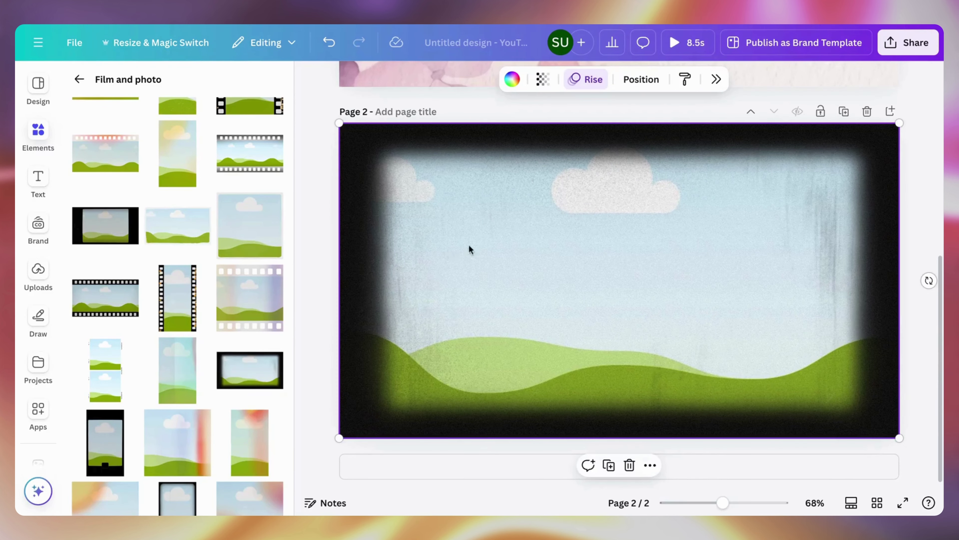
pyautogui.click(37, 132)
pyautogui.click(77, 84)
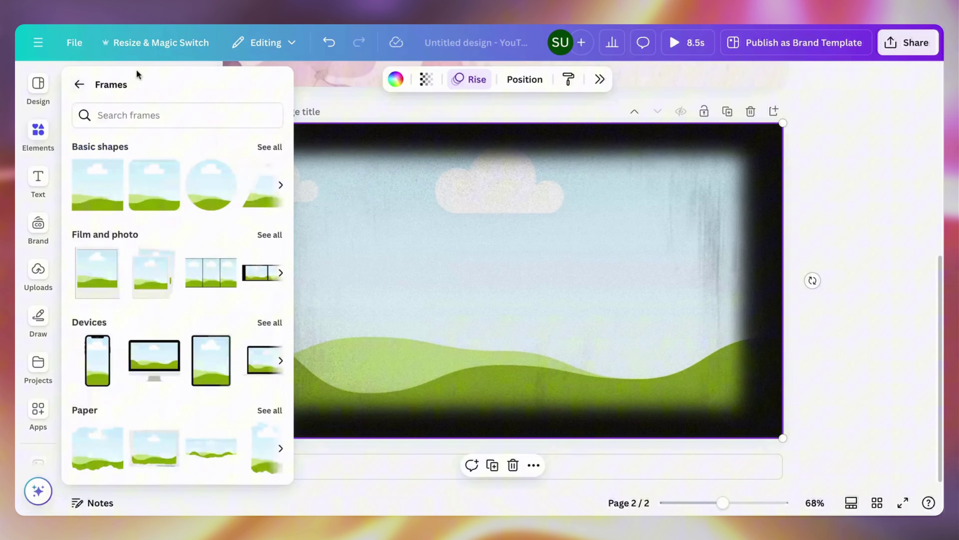
pyautogui.click(78, 84)
pyautogui.click(131, 85)
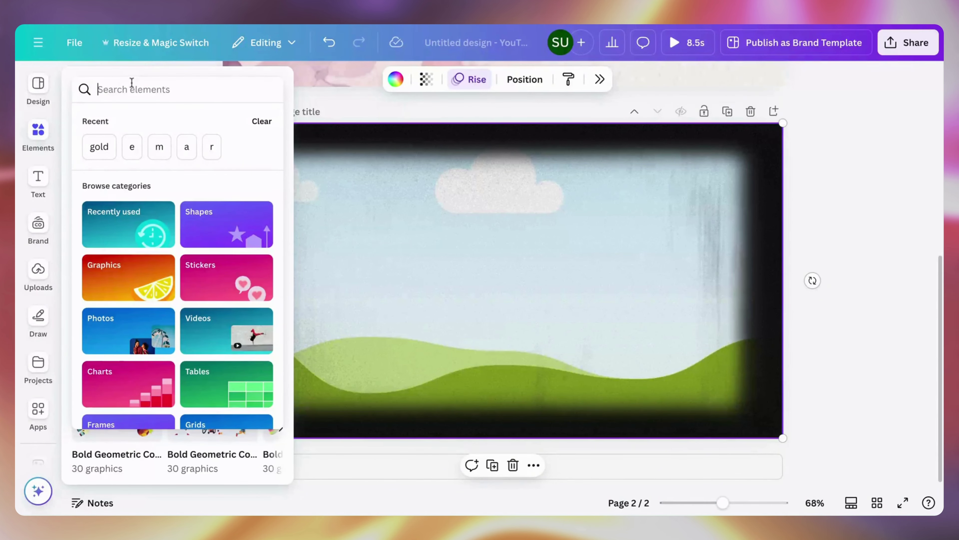
pyautogui.write('tra')
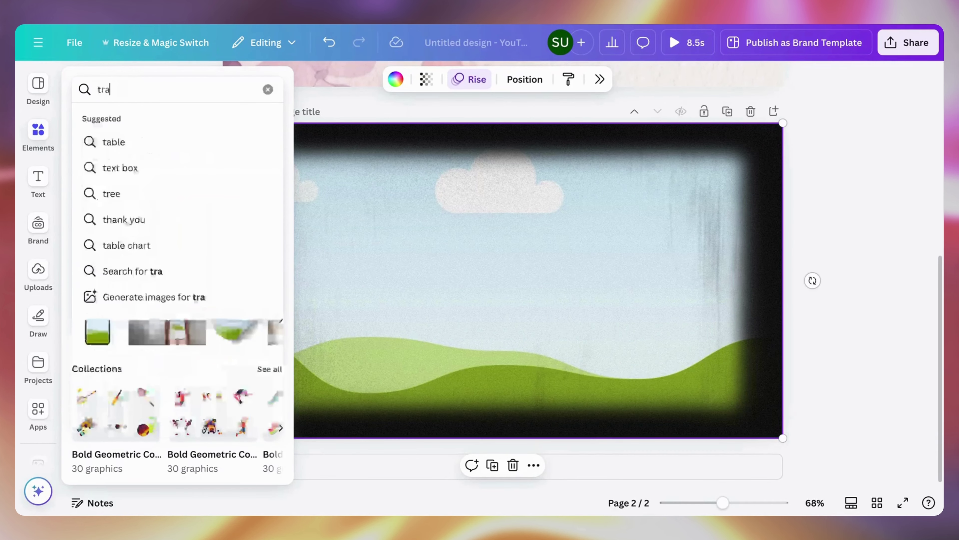
pyautogui.press('BackSpace')
pyautogui.press('BackSpace')
pyautogui.press('BackSpace')
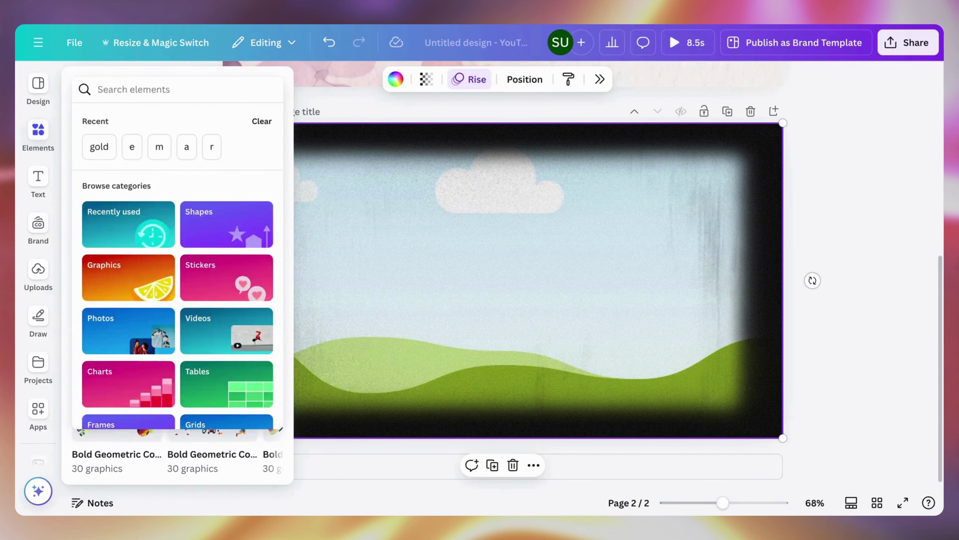
pyautogui.write('retro')
pyautogui.press('Return')
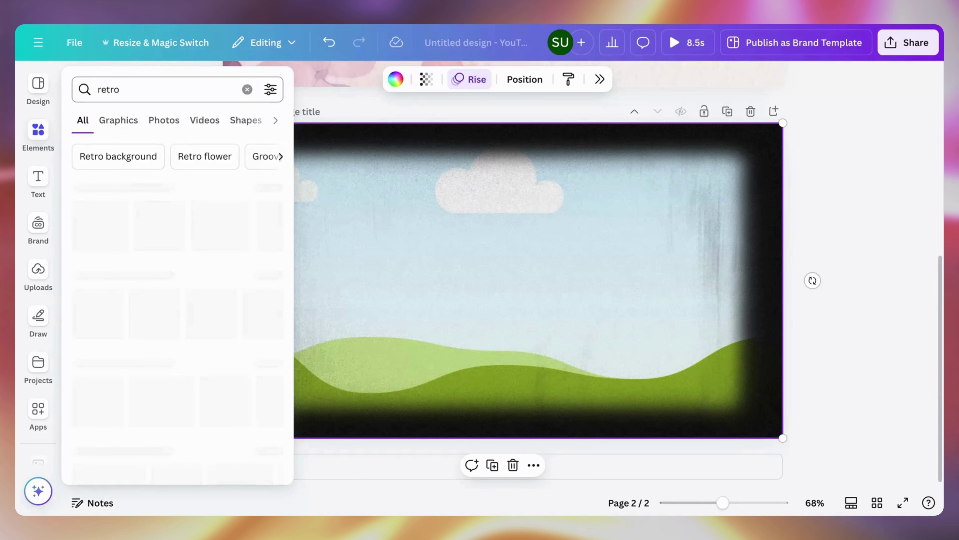
pyautogui.click(199, 131)
# - Fill the page 2 frame with the 16-second record turntable video
pyautogui.scroll(-3, 178, 281)
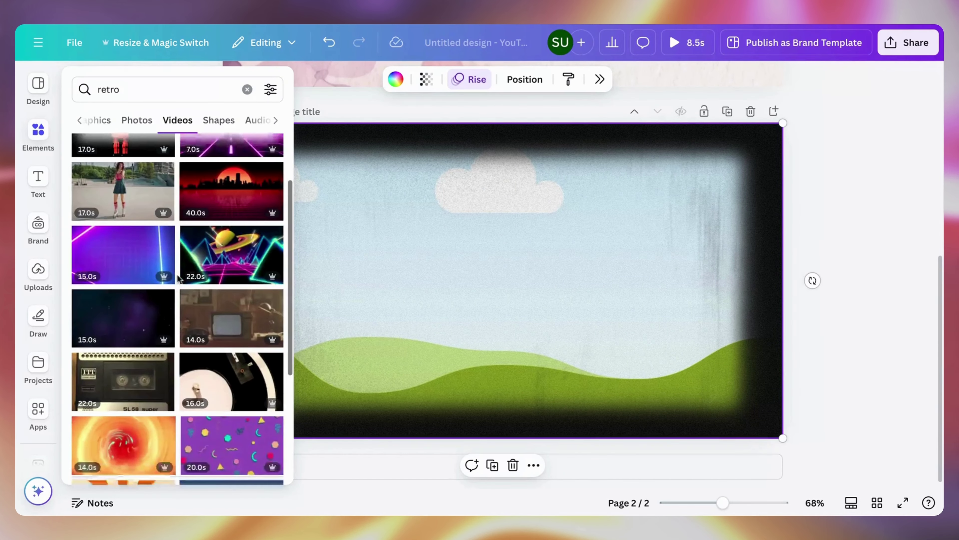
pyautogui.scroll(-4, 178, 280)
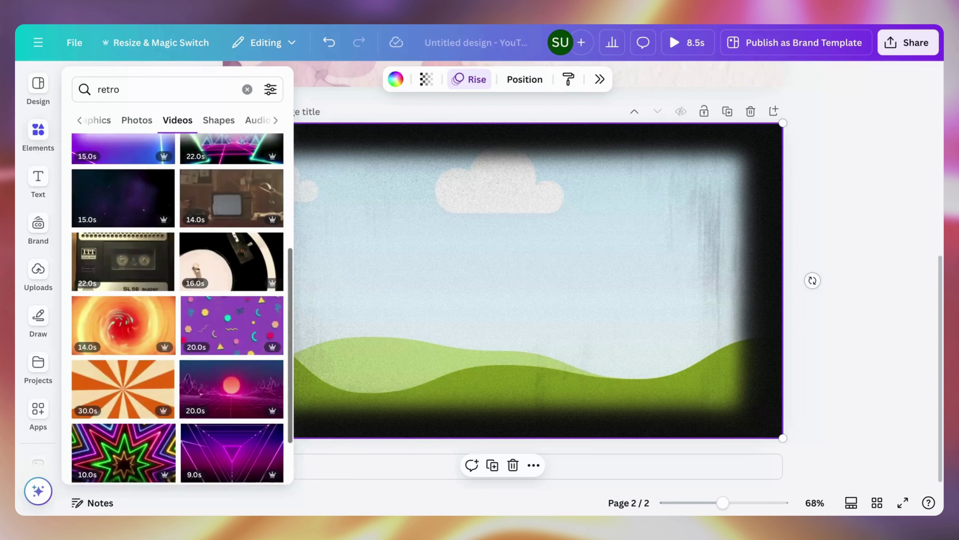
pyautogui.scroll(1, 190, 259)
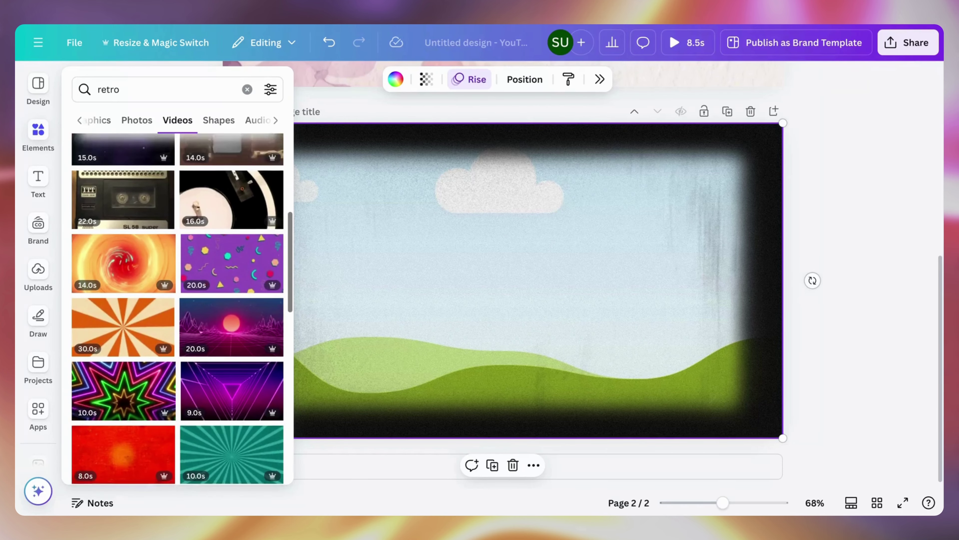
pyautogui.click(216, 221)
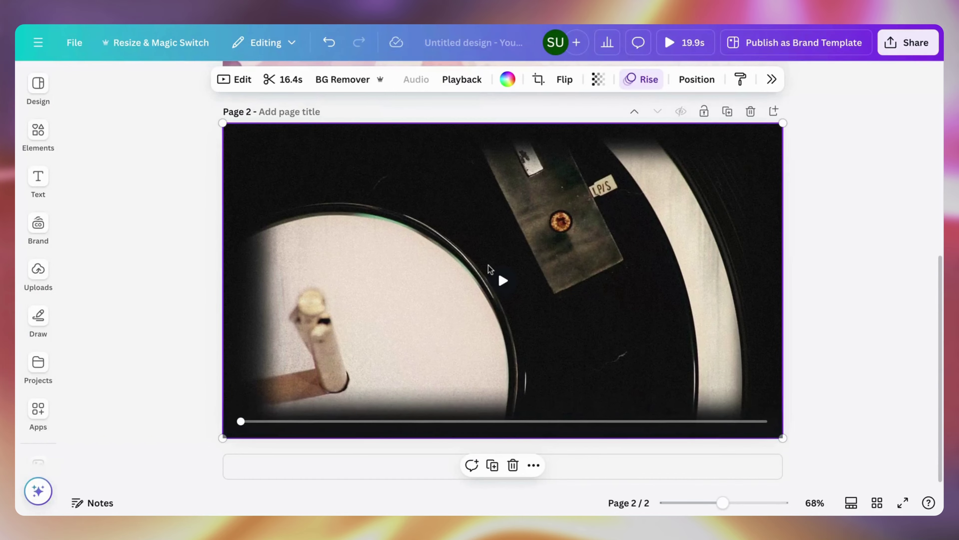
# - Replace the frame's turntable video with the pink sunset and palm trees video and preview it
pyautogui.click(38, 136)
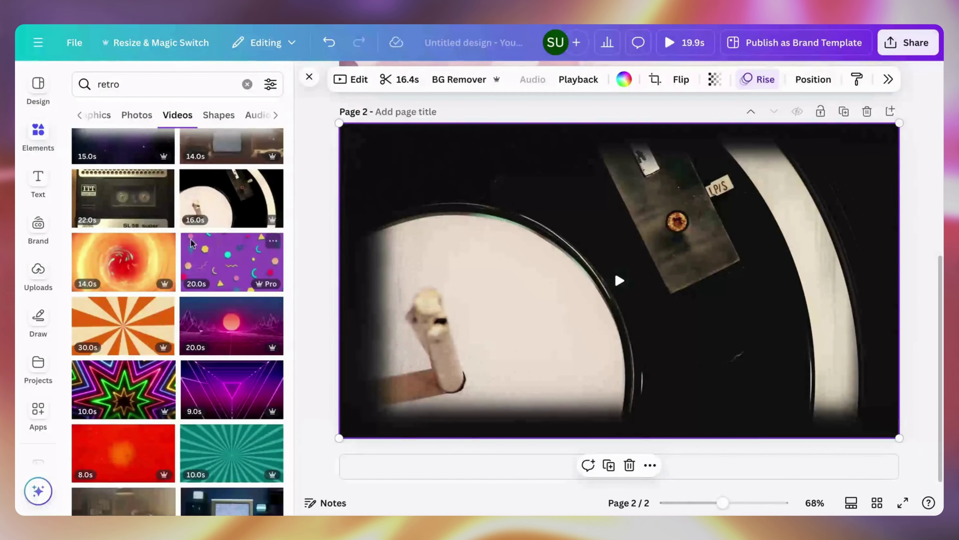
pyautogui.scroll(-1, 192, 244)
pyautogui.scroll(-3, 193, 244)
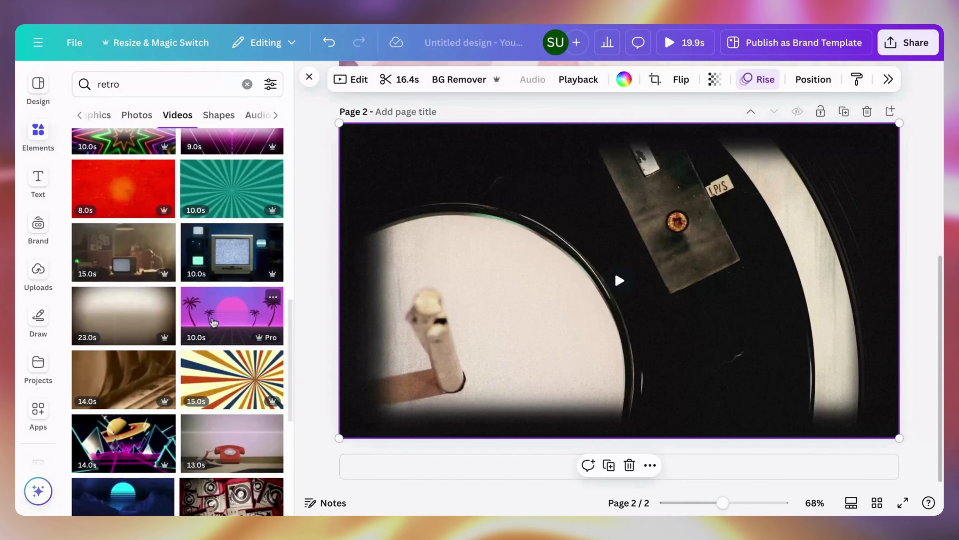
pyautogui.click(232, 316)
pyautogui.moveTo(446, 277); pyautogui.dragTo(477, 263)
pyautogui.click(619, 280)
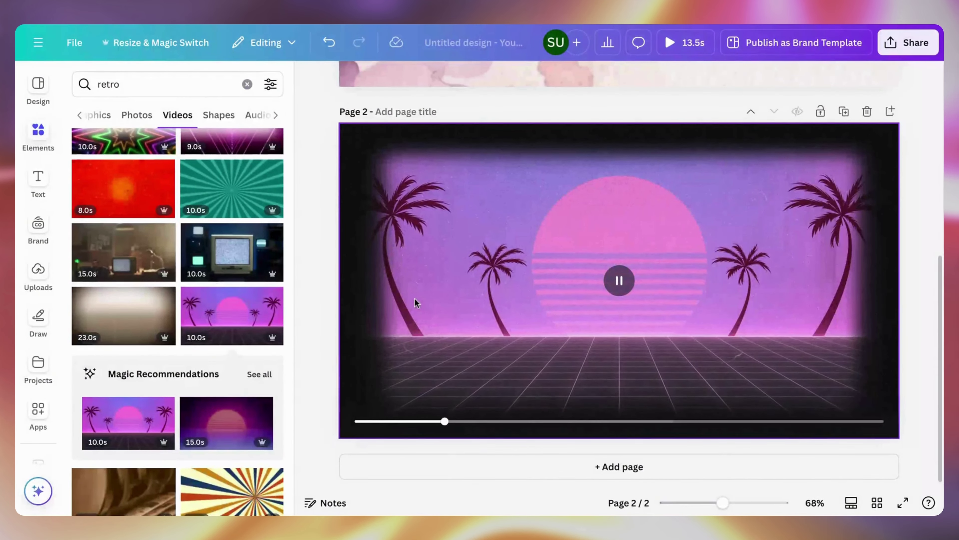
# - Replace the frame's sunset video with the 13-second red rotary telephone video and preview it
pyautogui.scroll(-5, 253, 349)
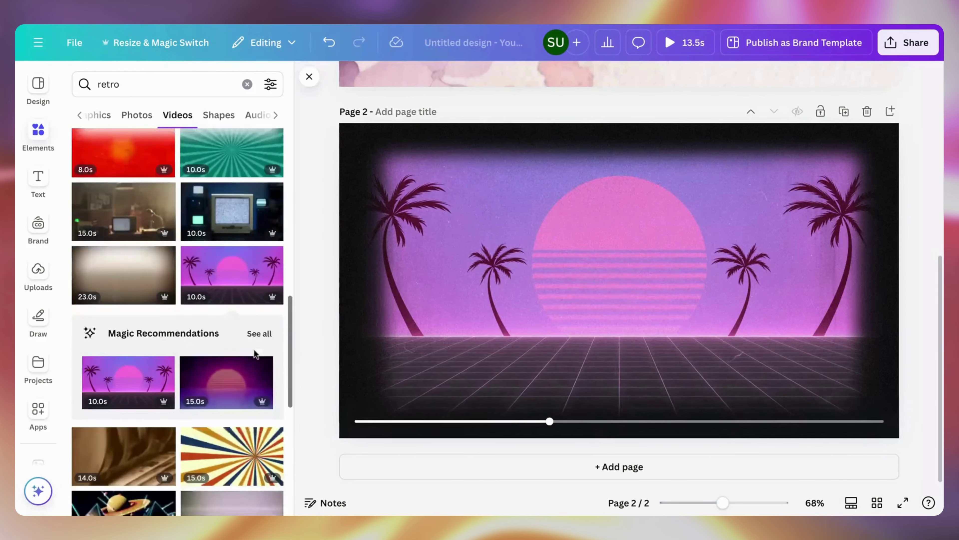
pyautogui.scroll(-1, 253, 349)
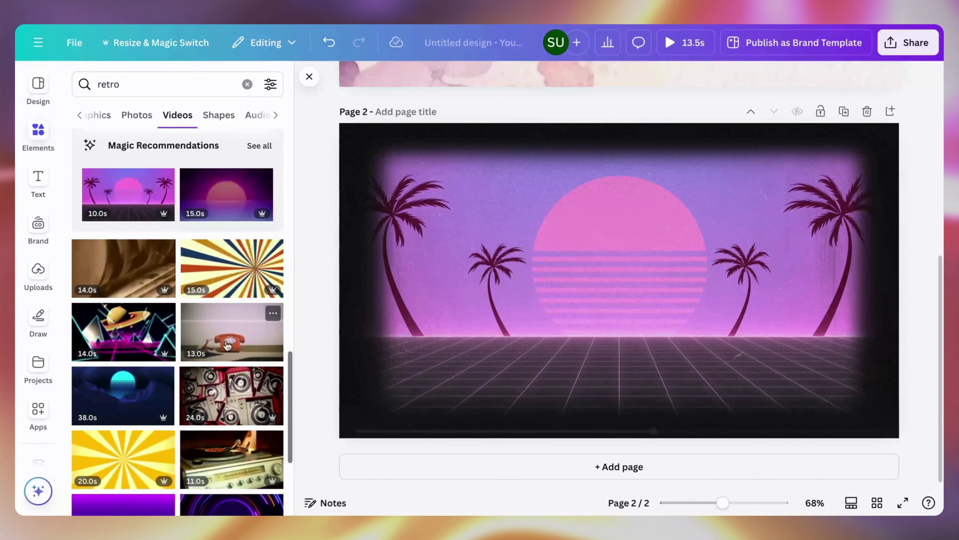
pyautogui.moveTo(253, 349); pyautogui.dragTo(458, 296)
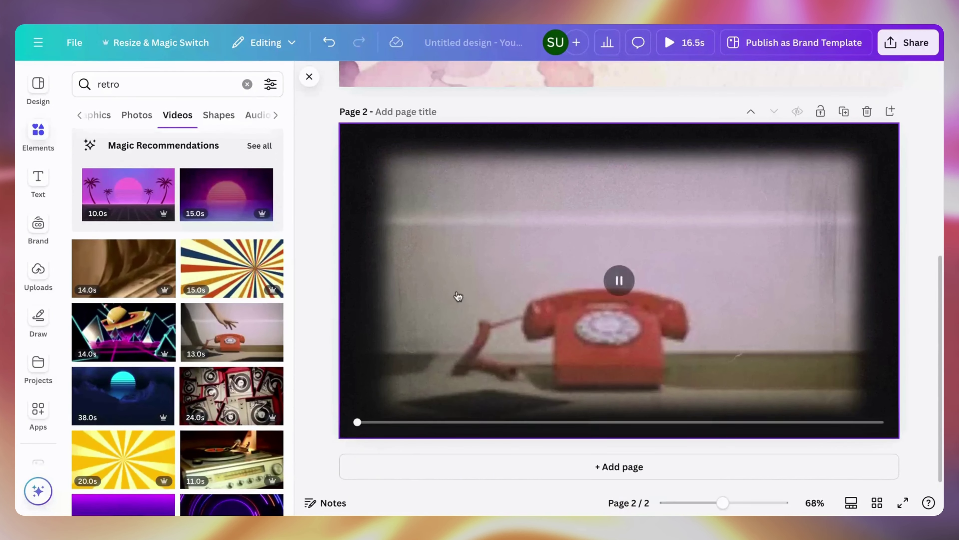
pyautogui.click(619, 279)
pyautogui.click(621, 274)
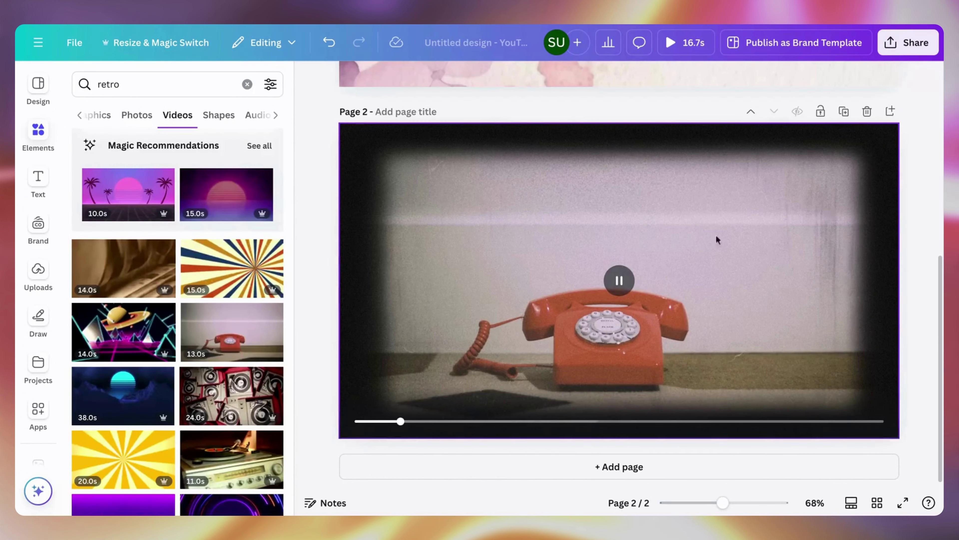
pyautogui.scroll(-1, 236, 369)
pyautogui.scroll(-1, 236, 368)
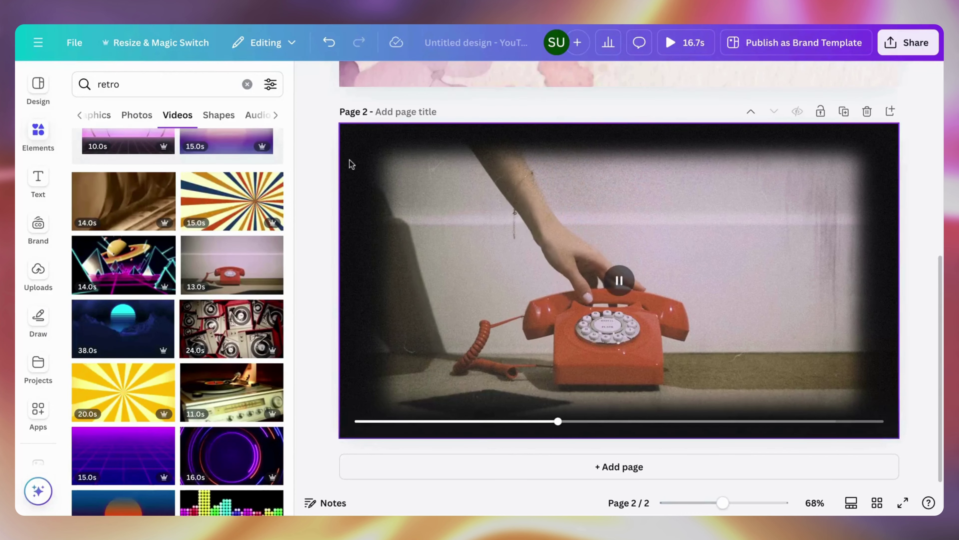
pyautogui.click(422, 175)
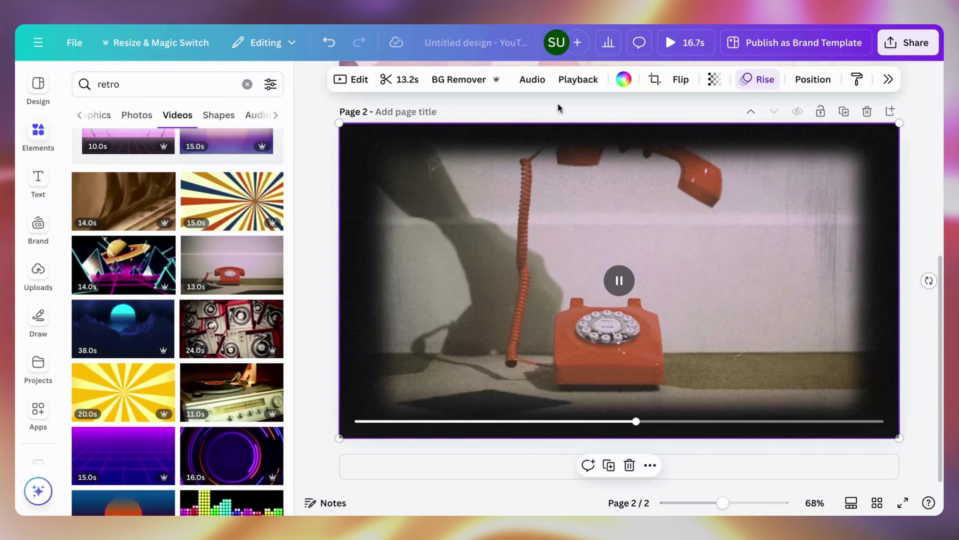
# - Add a third page and open the full Film and photo collection of frames in the elements library
pyautogui.click(891, 112)
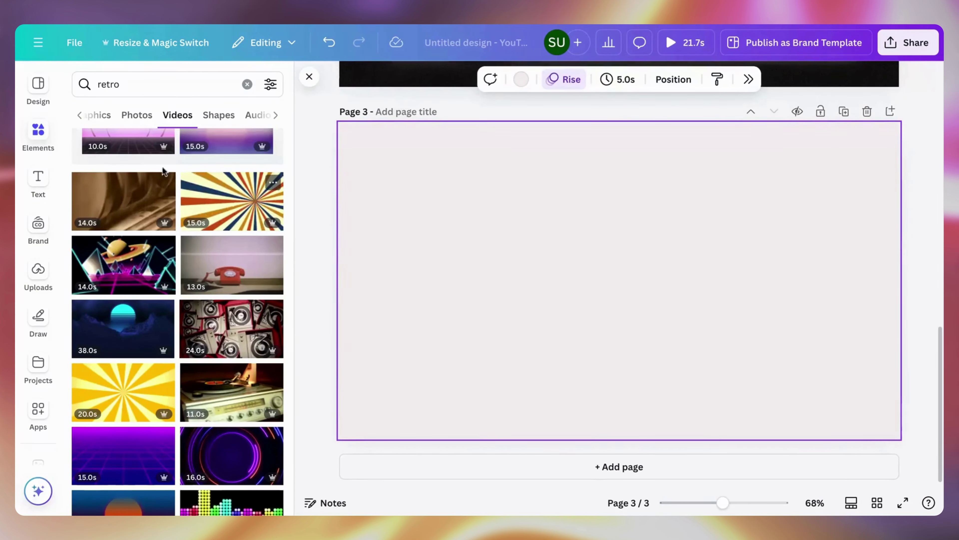
pyautogui.click(247, 84)
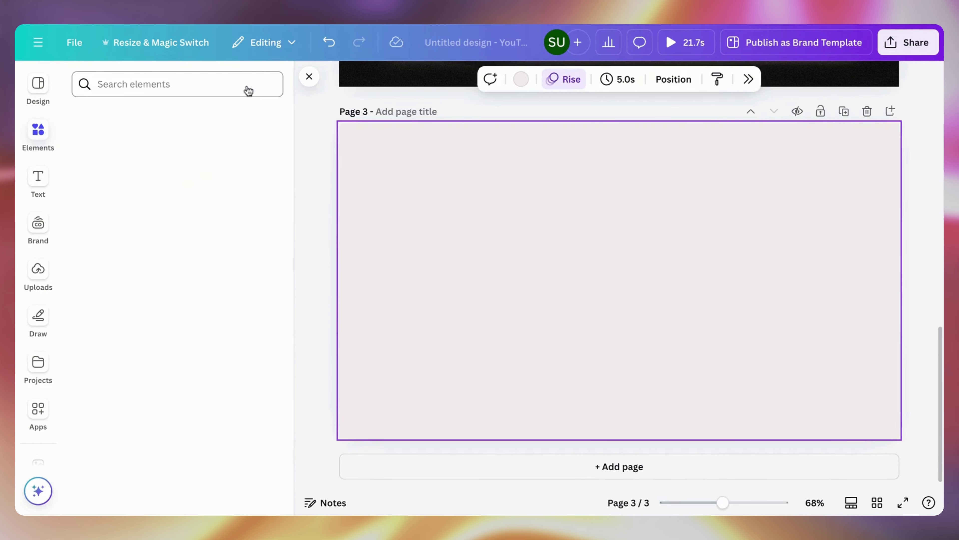
pyautogui.click(270, 137)
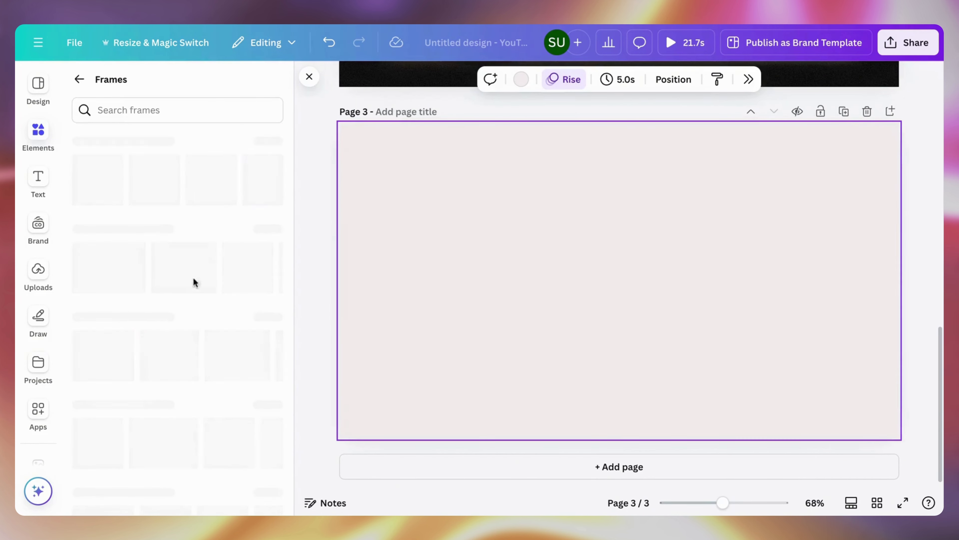
pyautogui.scroll(-1, 212, 272)
pyautogui.click(269, 200)
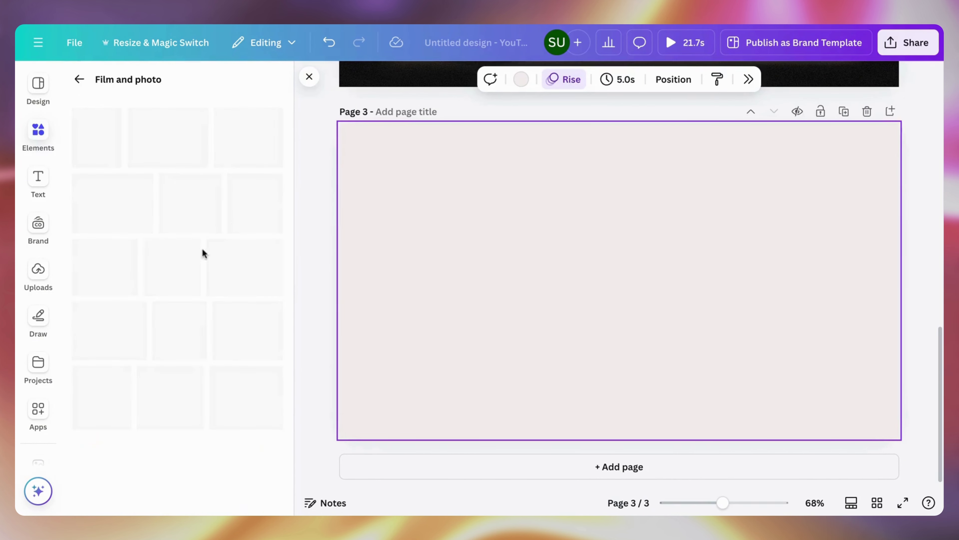
# - Look through the Film and photo frames for a suitable design
pyautogui.scroll(-1, 186, 275)
pyautogui.scroll(-10, 186, 274)
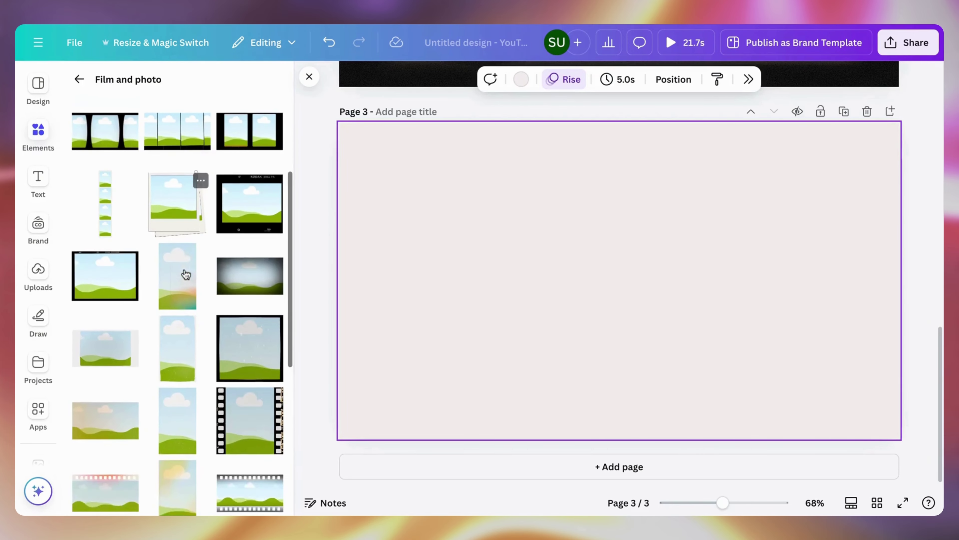
pyautogui.scroll(-8, 186, 274)
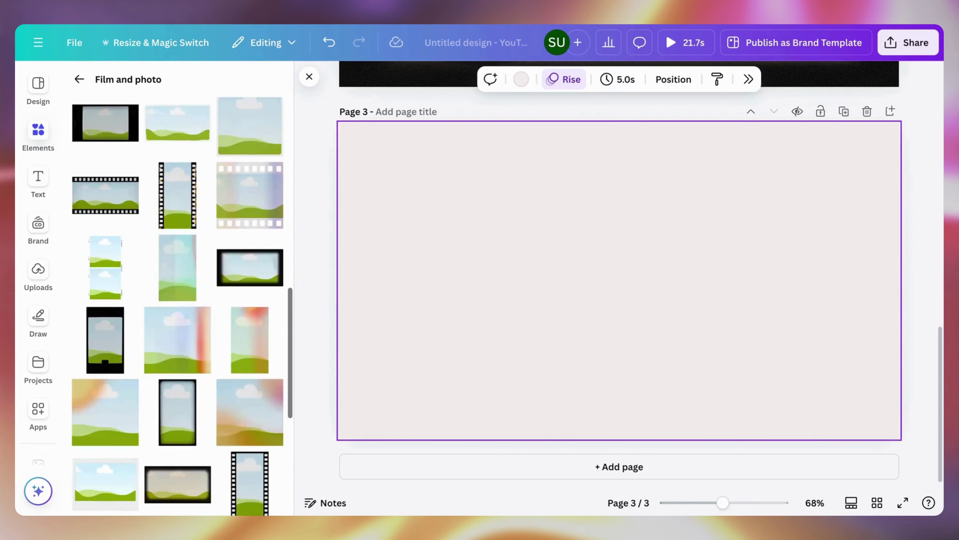
pyautogui.scroll(-3, 186, 197)
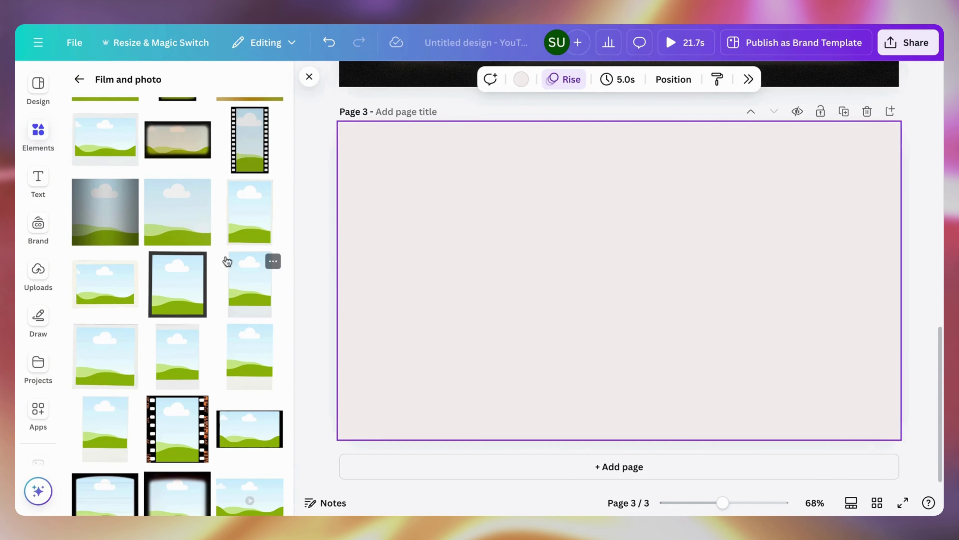
pyautogui.scroll(-2, 256, 292)
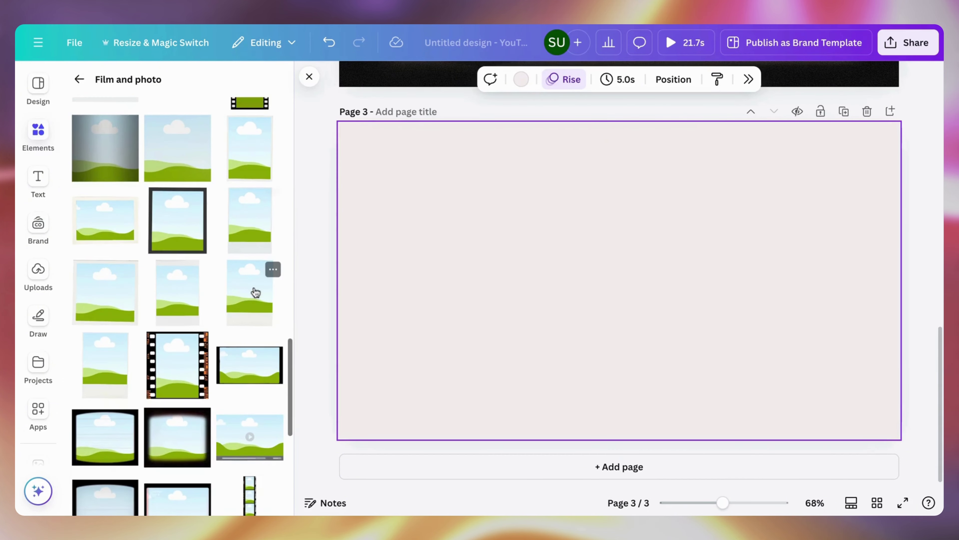
pyautogui.scroll(-6, 255, 292)
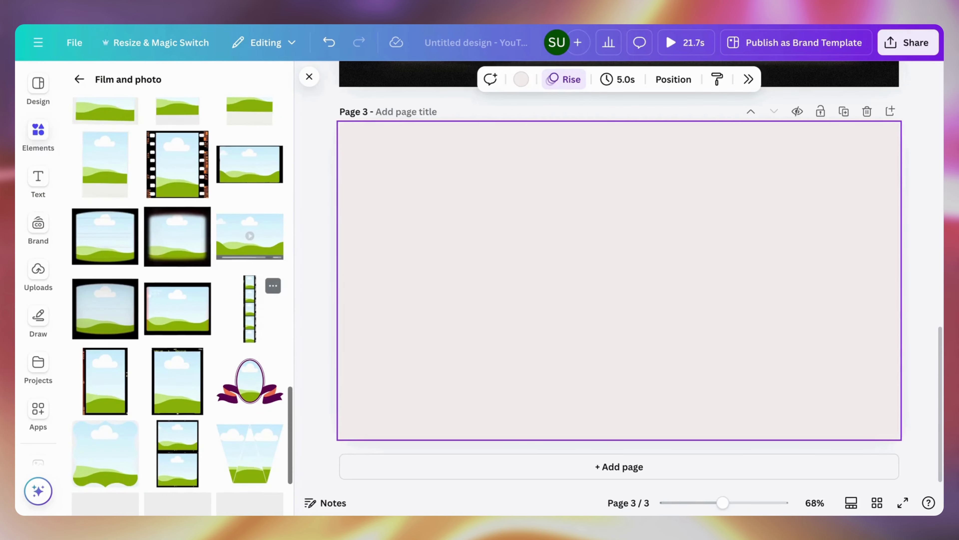
pyautogui.scroll(-8, 255, 292)
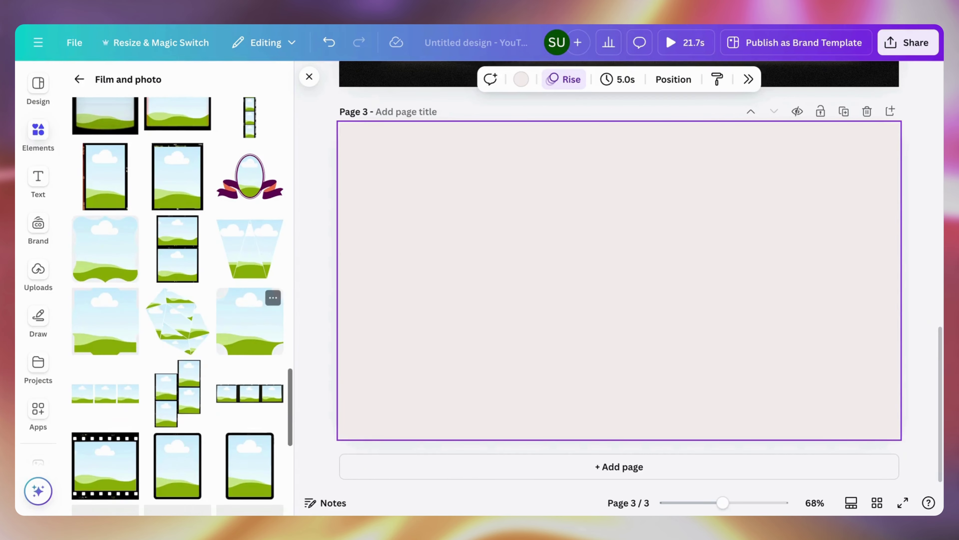
pyautogui.scroll(-5, 256, 292)
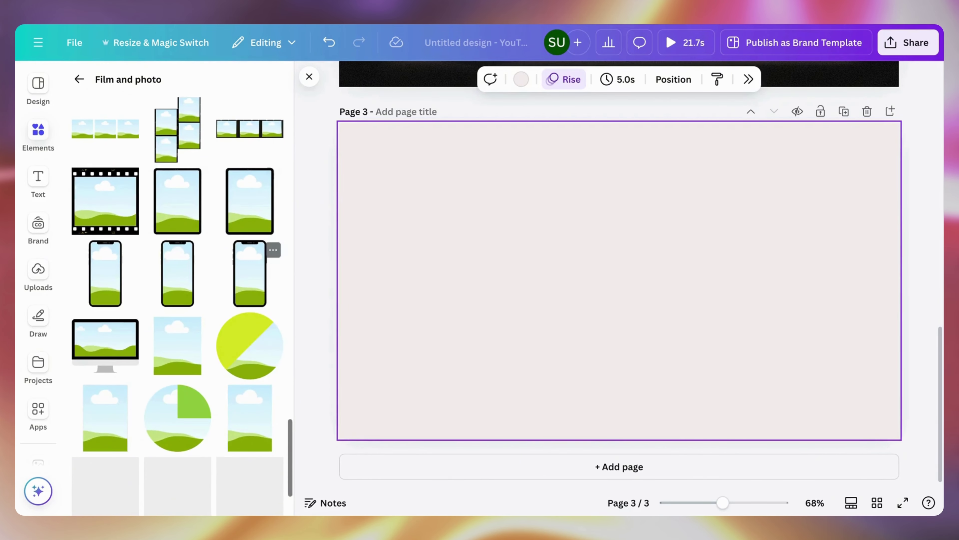
# - Add a white-bordered instant-photo frame to page 3, shrink it slightly, move it to the page's left half and tilt it clockwise
pyautogui.scroll(6, 256, 292)
pyautogui.scroll(4, 255, 292)
pyautogui.scroll(3, 255, 292)
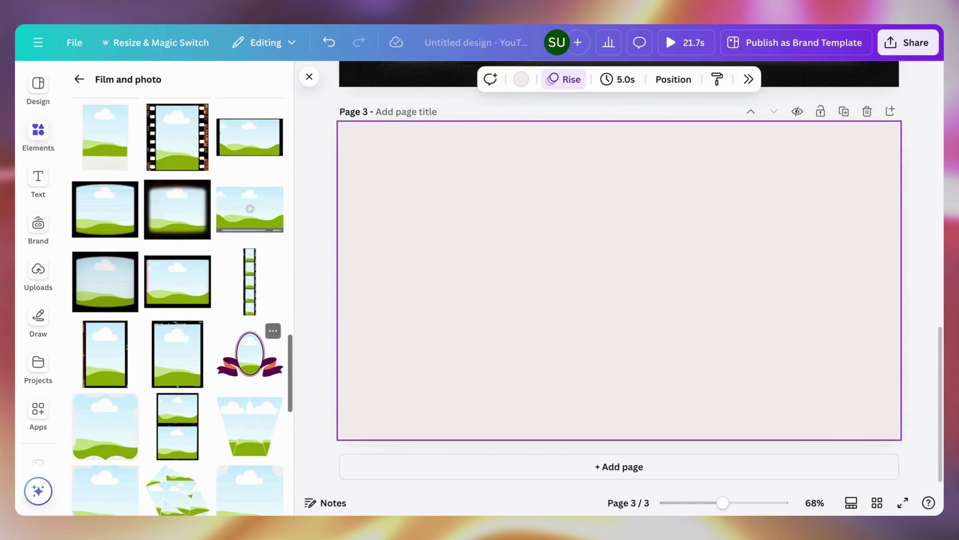
pyautogui.scroll(4, 255, 292)
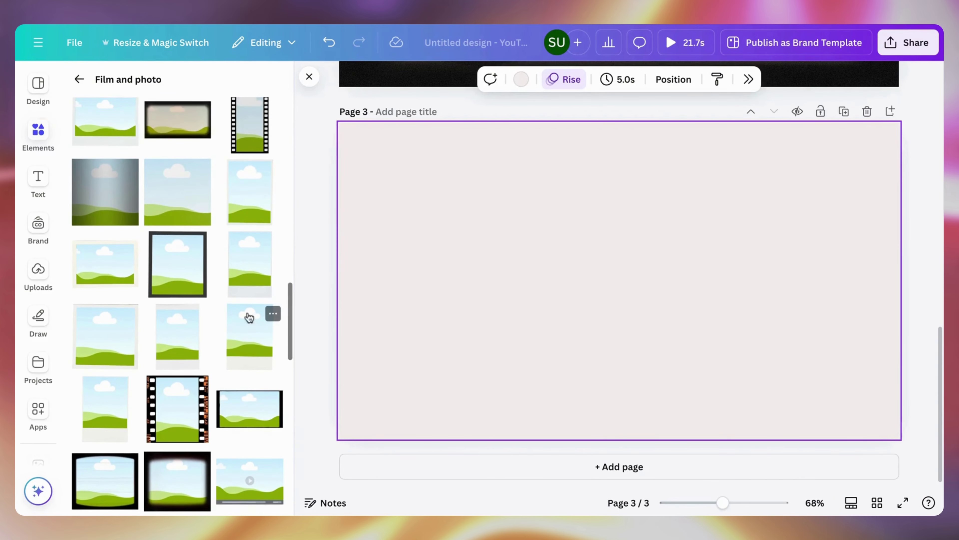
pyautogui.click(245, 328)
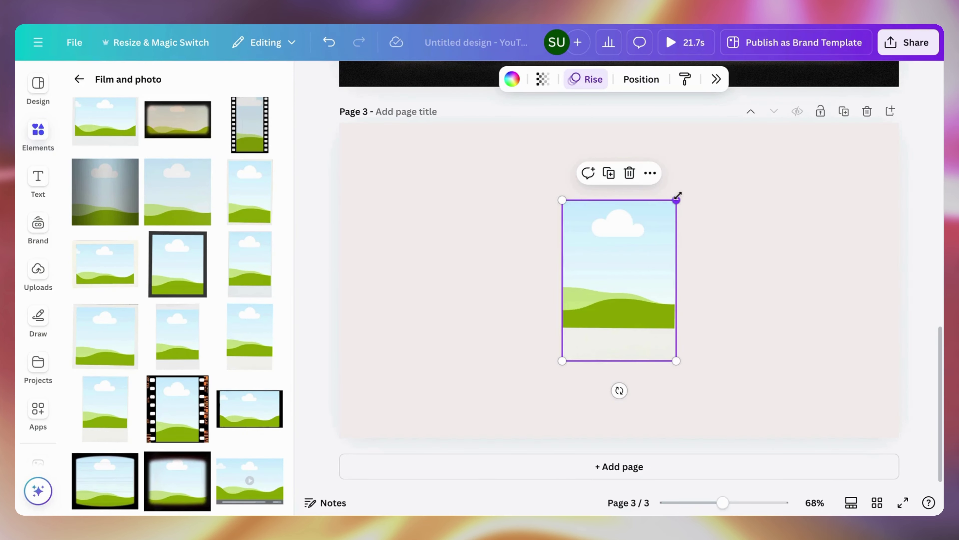
pyautogui.moveTo(677, 198)
pyautogui.mouseDown()
pyautogui.moveTo(613, 285)
pyautogui.moveTo(679, 190)
pyautogui.moveTo(665, 212)
pyautogui.mouseUp()
pyautogui.moveTo(606, 262); pyautogui.dragTo(485, 247)
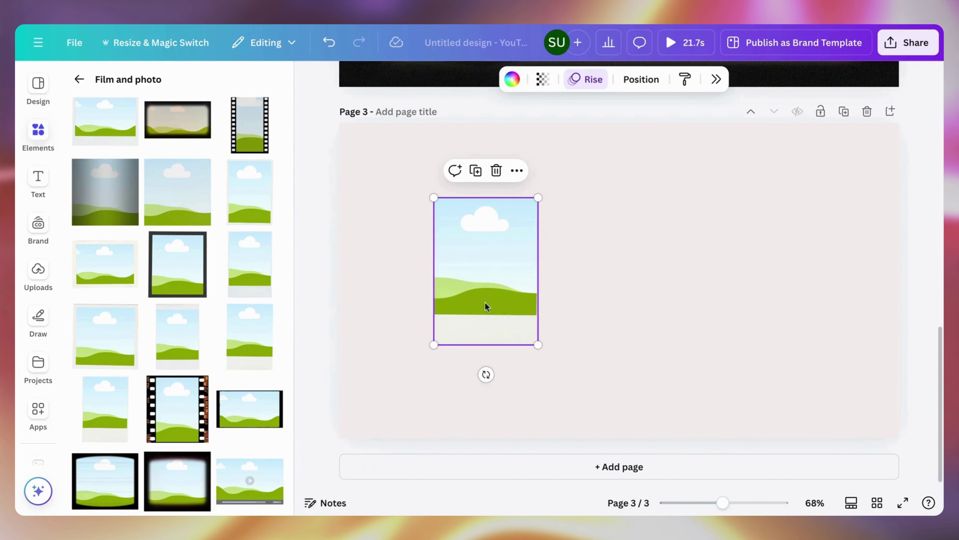
pyautogui.moveTo(486, 374); pyautogui.dragTo(459, 371)
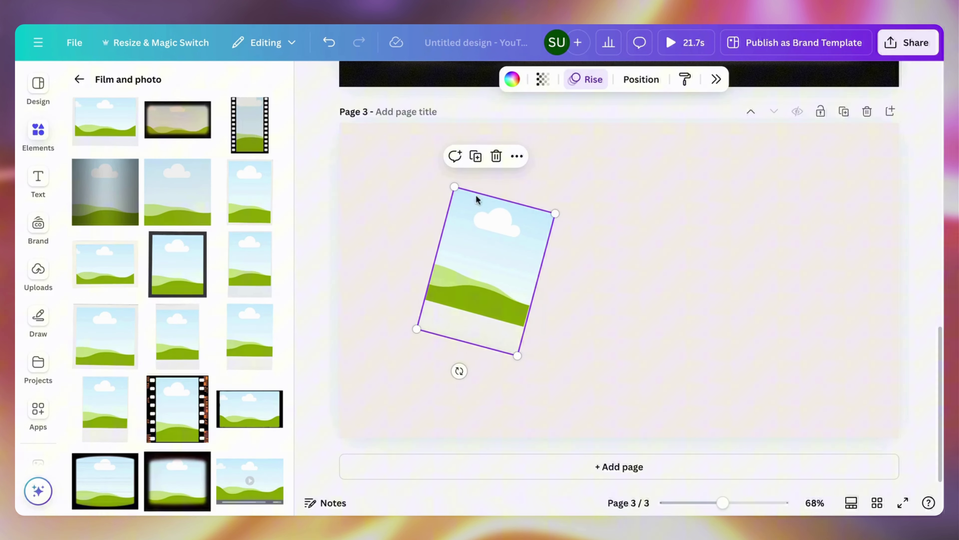
# - Duplicate the tilted frame, rotate the copy nearly upright and place it to the right of the first, shifting the first slightly up and left
pyautogui.click(474, 165)
pyautogui.moveTo(489, 274); pyautogui.dragTo(537, 247)
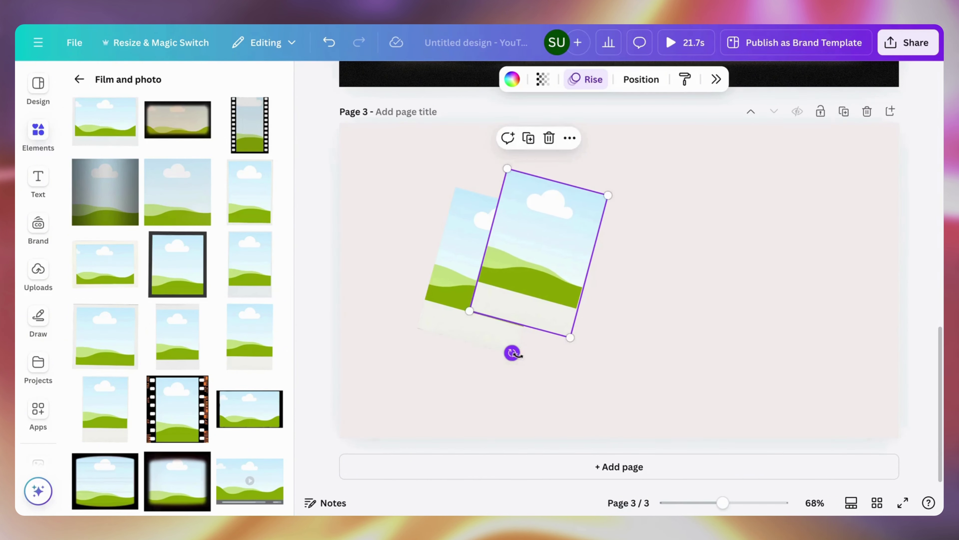
pyautogui.moveTo(513, 353); pyautogui.dragTo(546, 357)
pyautogui.moveTo(531, 270); pyautogui.dragTo(559, 283)
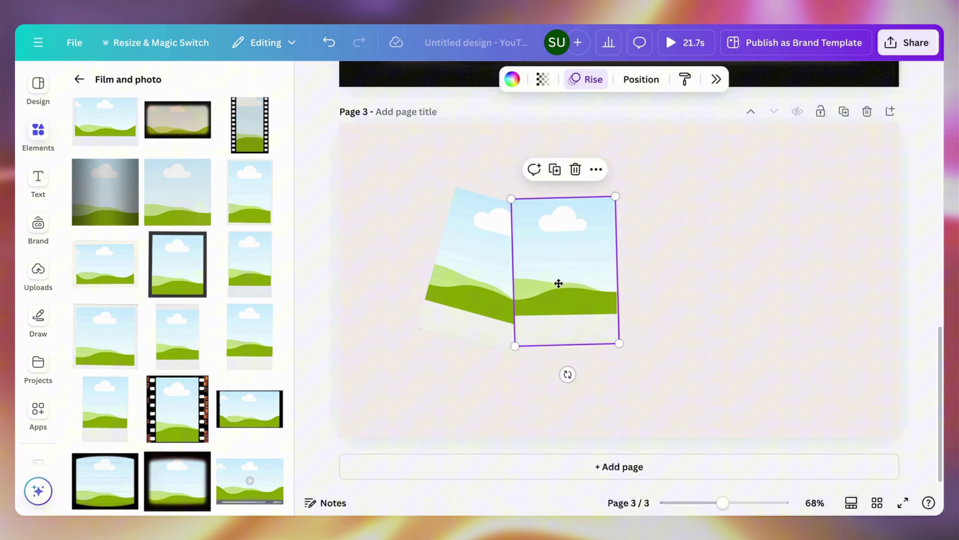
pyautogui.click(628, 278)
pyautogui.click(503, 310)
pyautogui.moveTo(503, 311); pyautogui.dragTo(490, 297)
pyautogui.click(585, 275)
# - Duplicate the first frame, place the copy to the right of the second and tilt it slightly counterclockwise
pyautogui.click(479, 235)
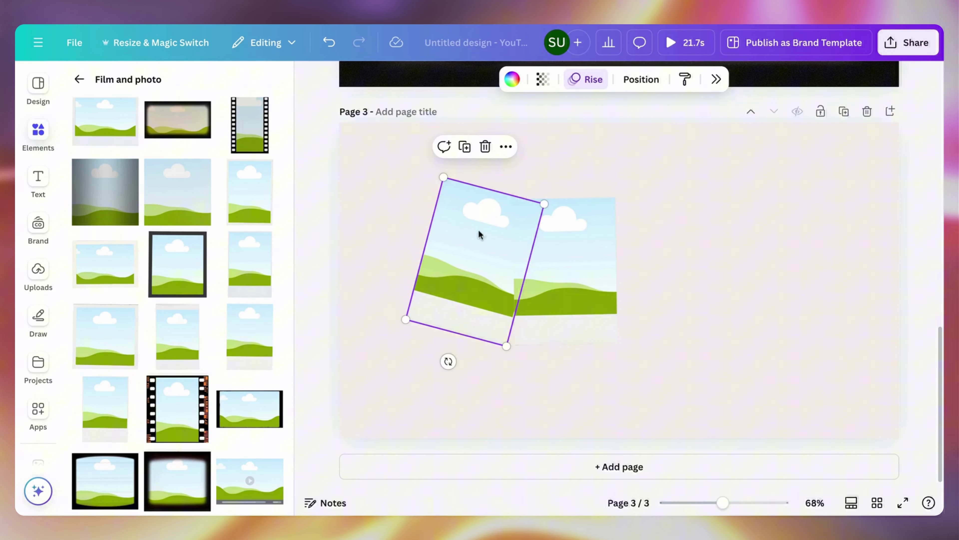
pyautogui.click(470, 151)
pyautogui.moveTo(473, 247); pyautogui.dragTo(659, 247)
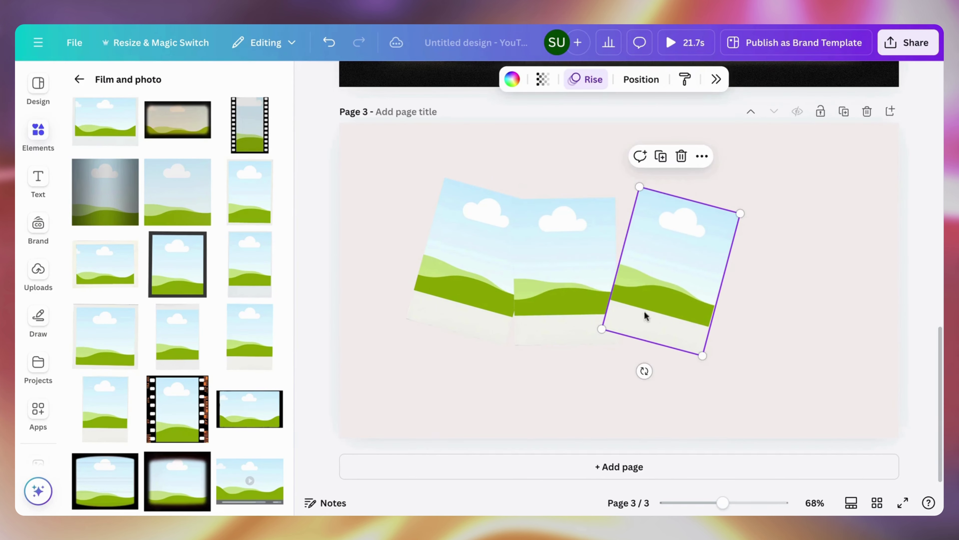
pyautogui.moveTo(645, 371); pyautogui.dragTo(681, 369)
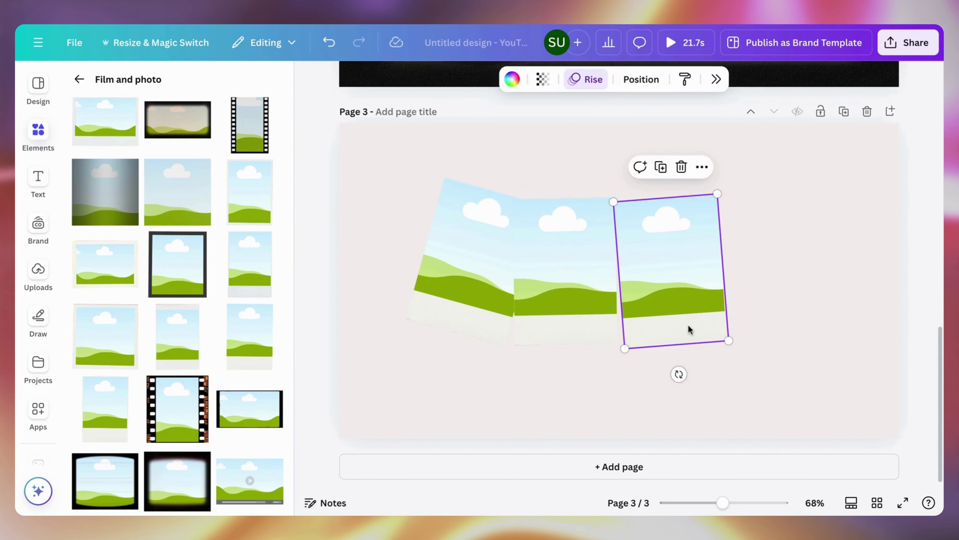
pyautogui.moveTo(689, 329); pyautogui.dragTo(685, 322)
pyautogui.moveTo(674, 372); pyautogui.dragTo(672, 326)
pyautogui.click(782, 274)
pyautogui.click(704, 294)
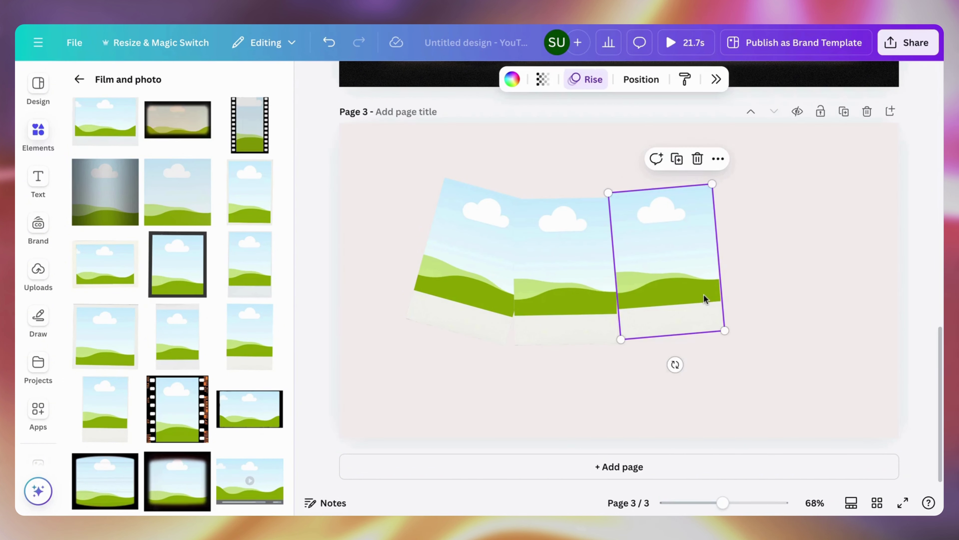
pyautogui.press('Escape')
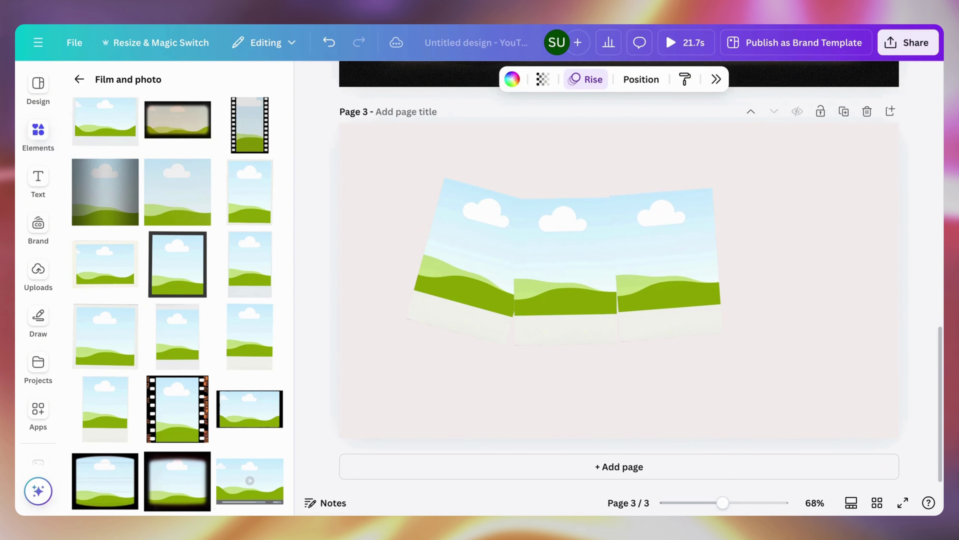
# - Duplicate the third frame and place the copy beside it as the fourth frame in the row
pyautogui.click(660, 277)
pyautogui.click(661, 168)
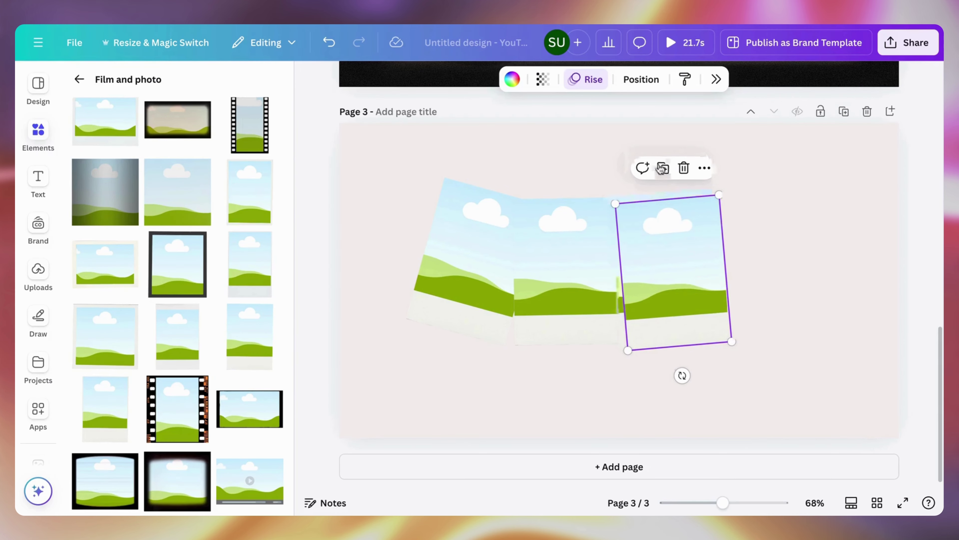
pyautogui.moveTo(665, 259); pyautogui.dragTo(760, 238)
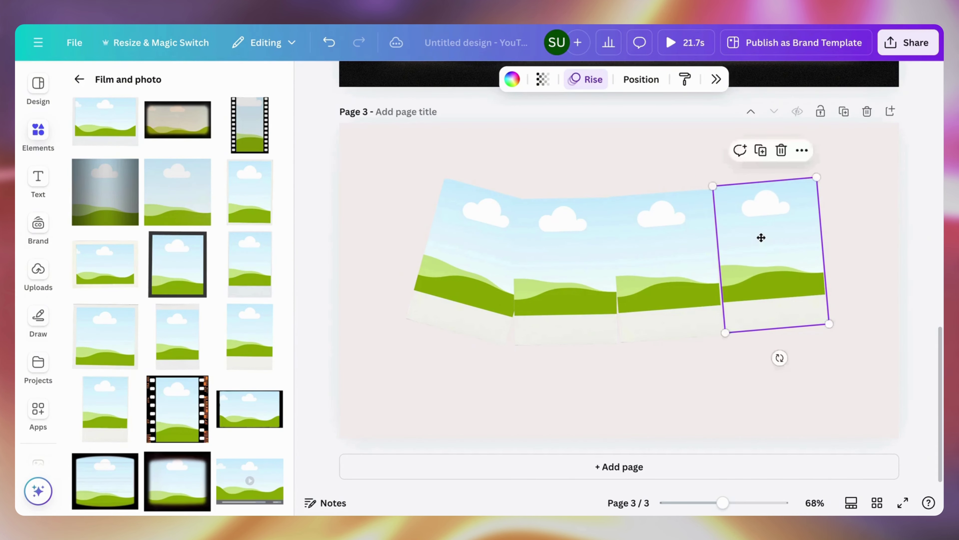
# - Select all four frames together and move them down to the centre of the page
pyautogui.click(833, 238)
pyautogui.click(768, 248)
pyautogui.moveTo(405, 204); pyautogui.dragTo(783, 274)
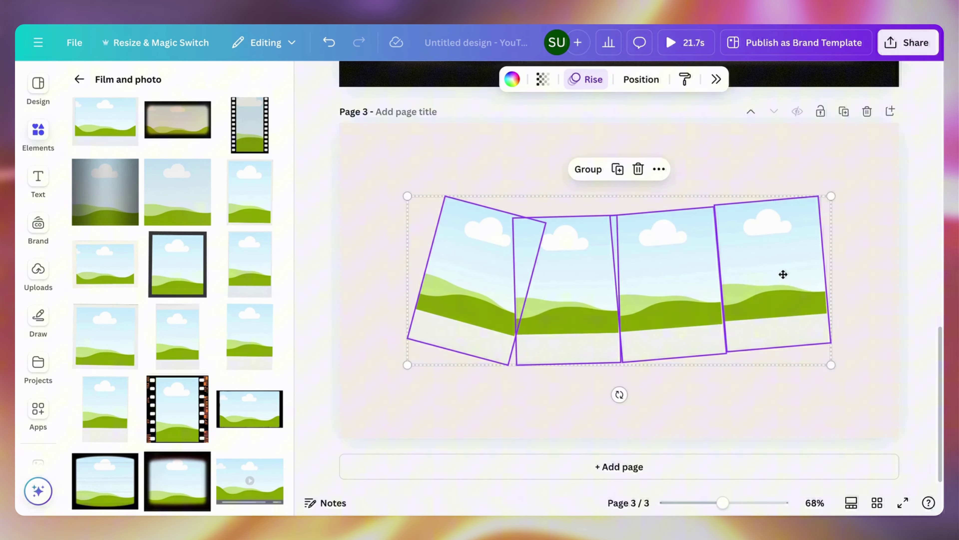
pyautogui.click(781, 193)
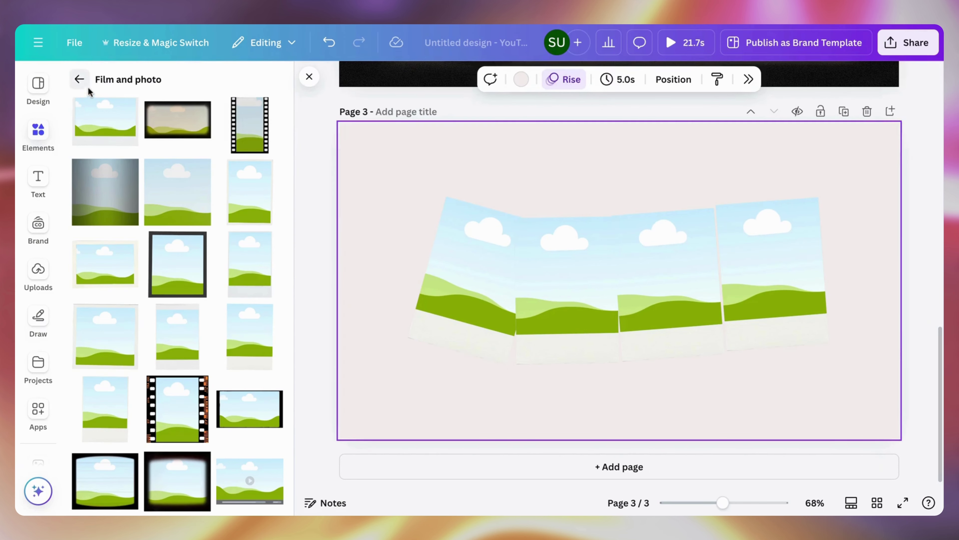
# - Leave the frames collection and open the full collection of recently used elements
pyautogui.click(79, 80)
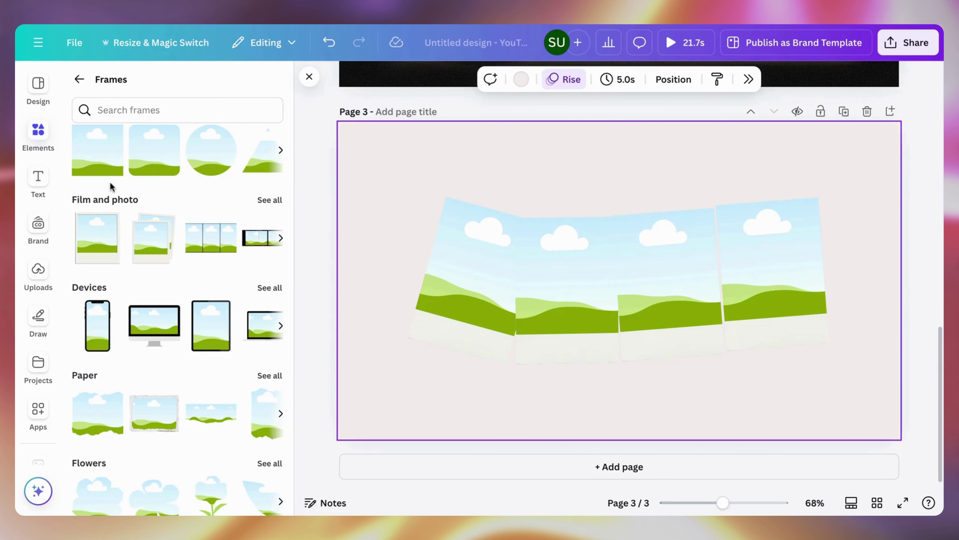
pyautogui.scroll(-2, 112, 186)
pyautogui.scroll(-3, 112, 186)
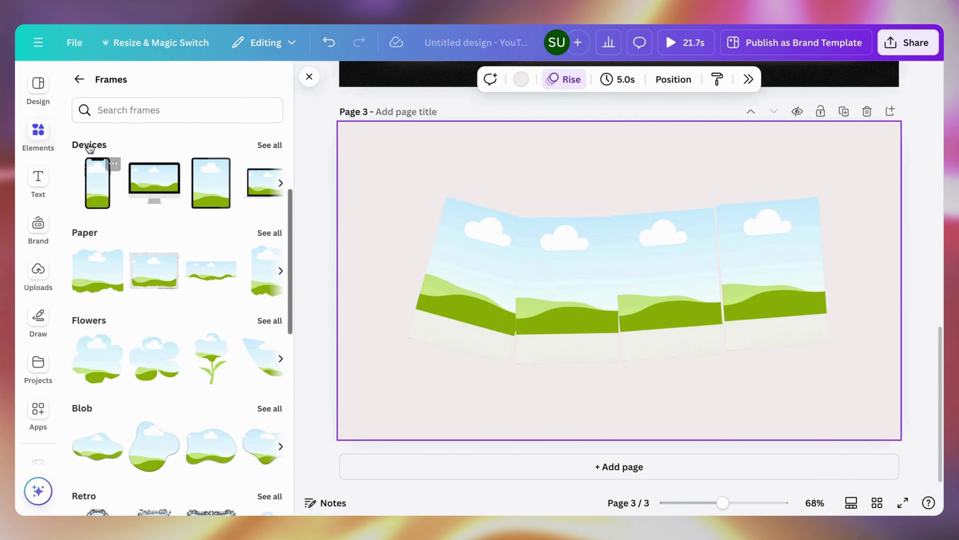
pyautogui.click(79, 79)
pyautogui.scroll(10, 189, 181)
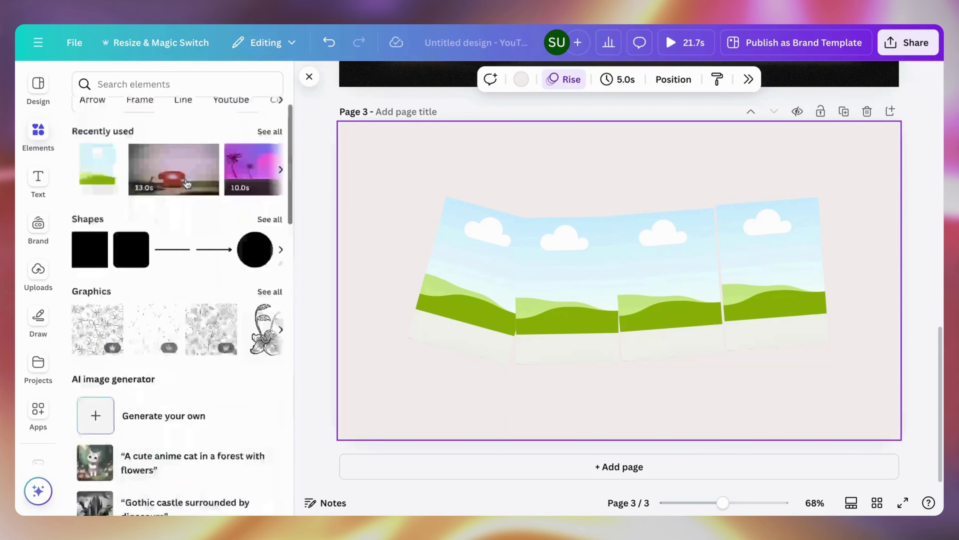
pyautogui.click(268, 152)
# - Fill the first and second frames with the photo of the woman in an orange blouse and magenta skirt
pyautogui.scroll(-10, 194, 253)
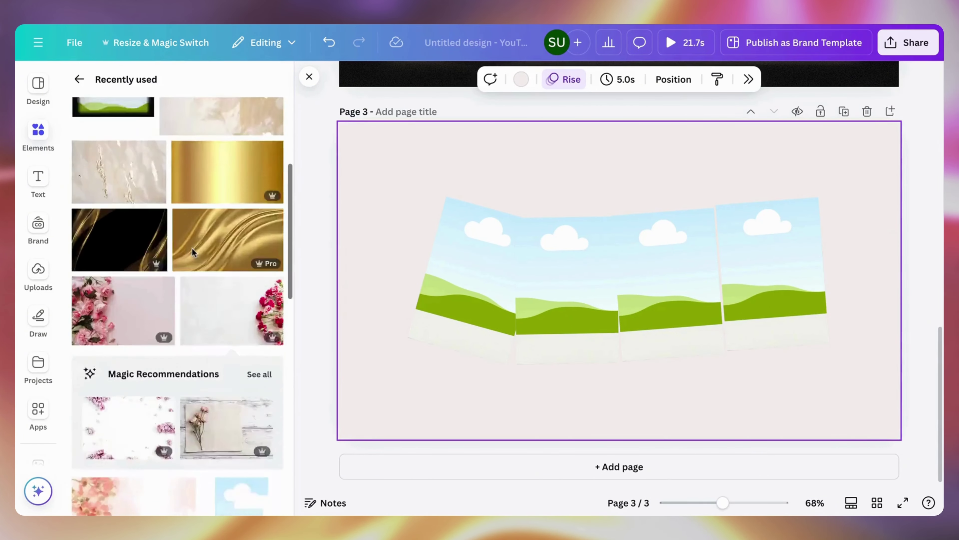
pyautogui.scroll(-10, 194, 253)
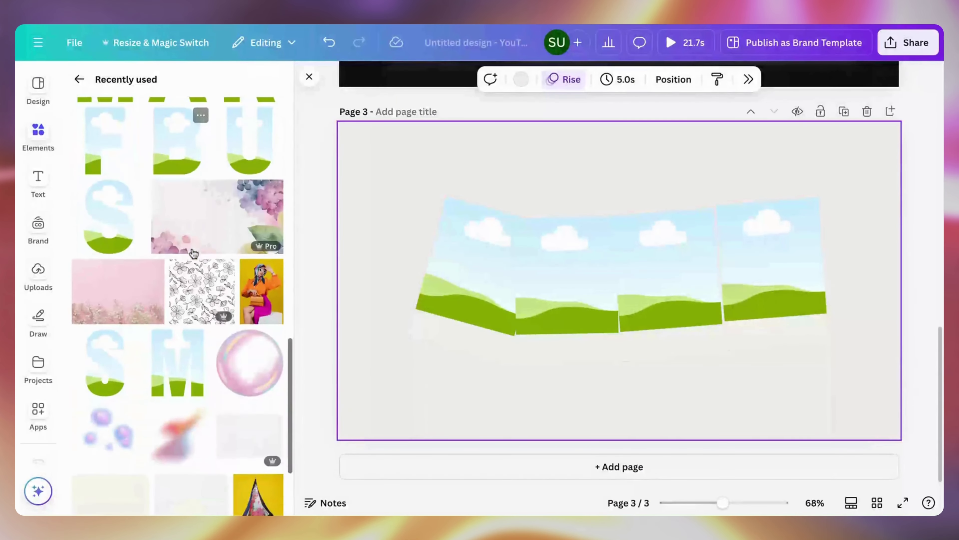
pyautogui.click(269, 292)
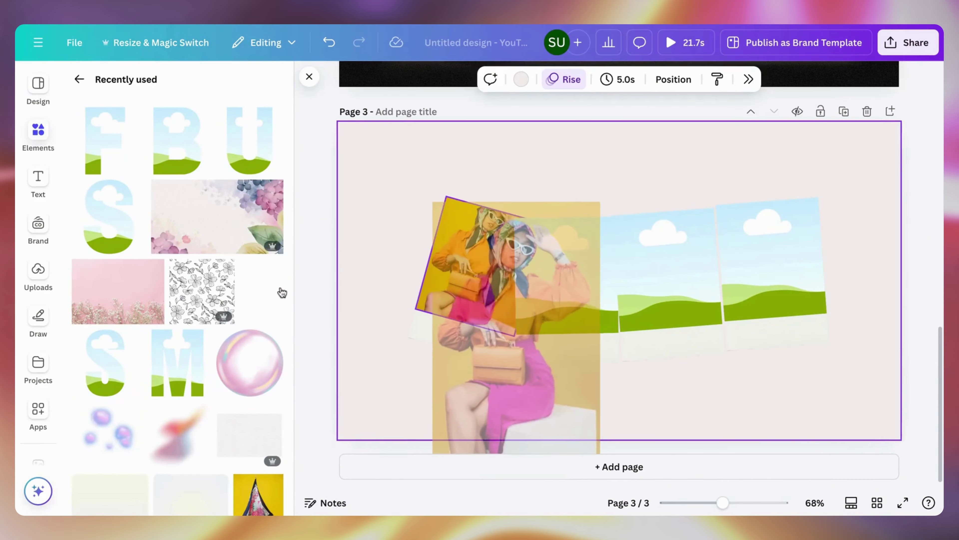
pyautogui.click(258, 312)
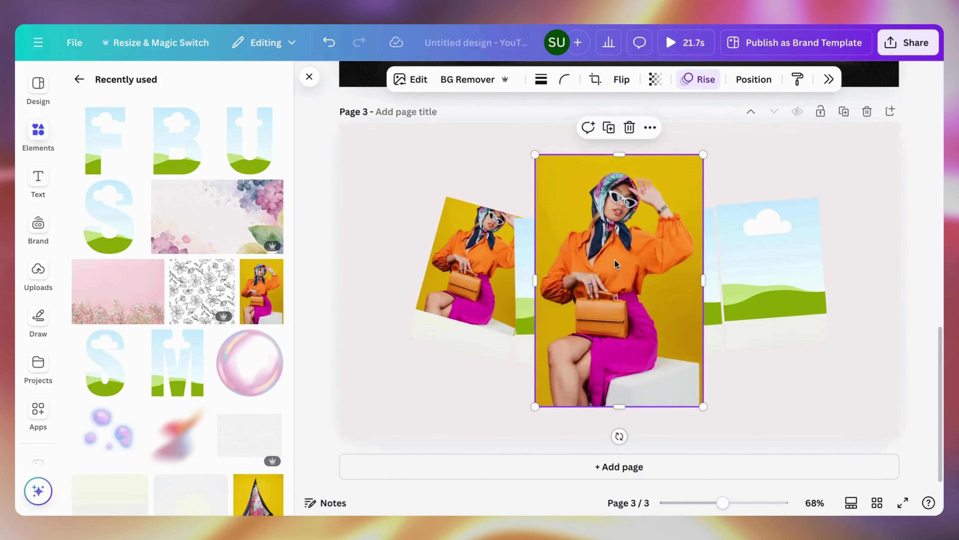
pyautogui.moveTo(622, 264); pyautogui.dragTo(601, 258)
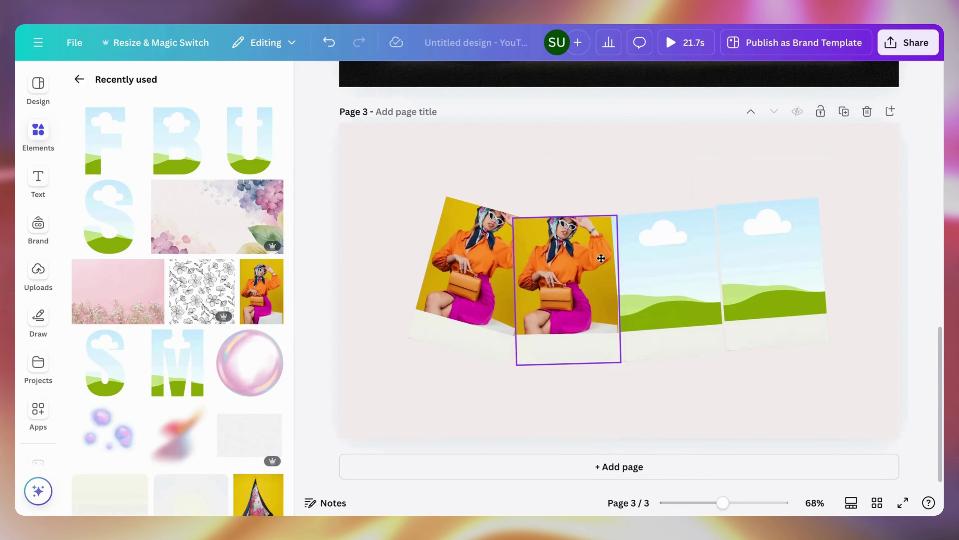
# - Replace the second frame's photo with one from the same collection showing the woman in the orange blouse raising a hand to her head
pyautogui.press('Delete')
pyautogui.click(274, 268)
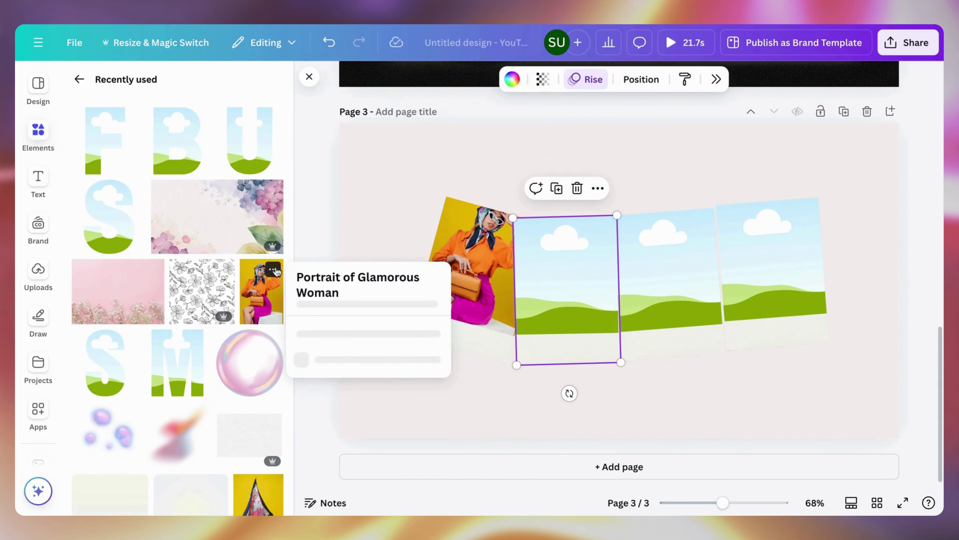
pyautogui.click(369, 490)
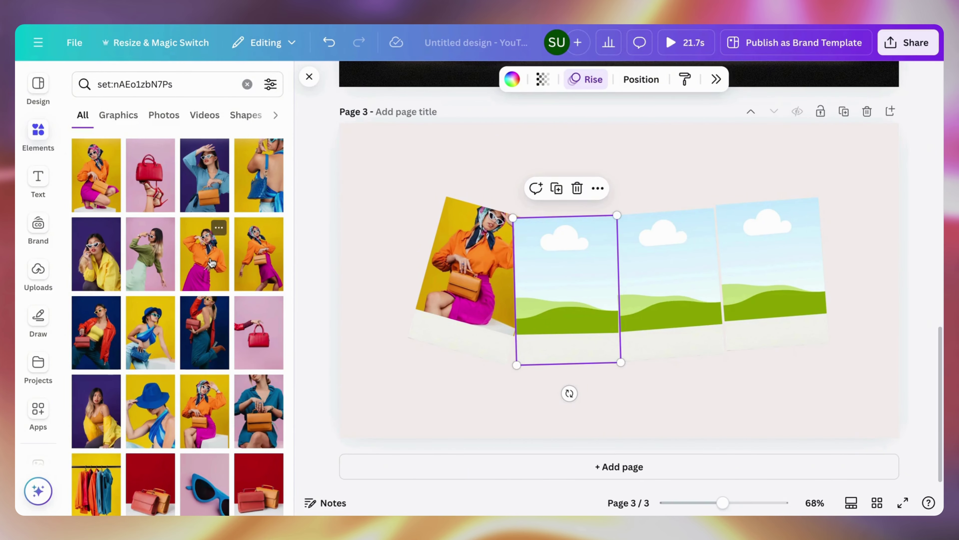
pyautogui.moveTo(212, 263); pyautogui.dragTo(532, 226)
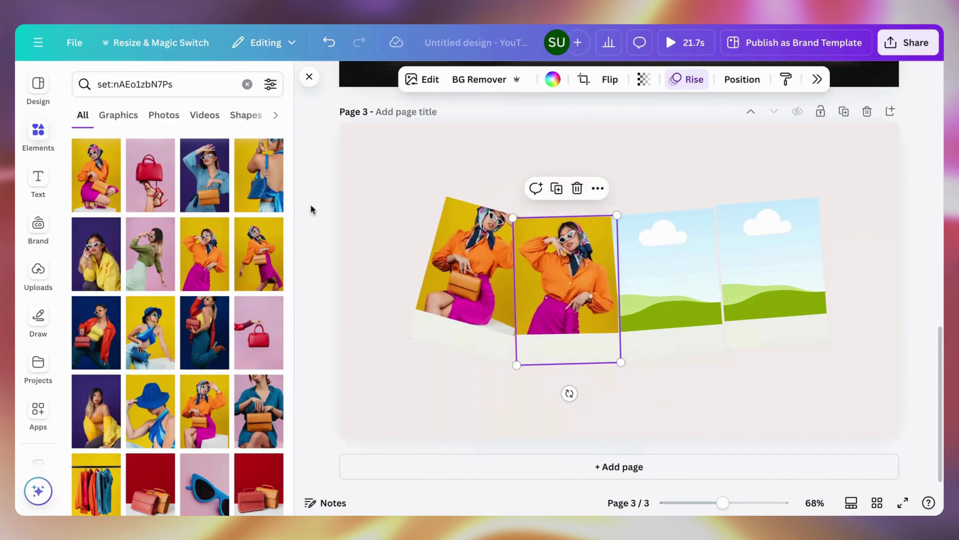
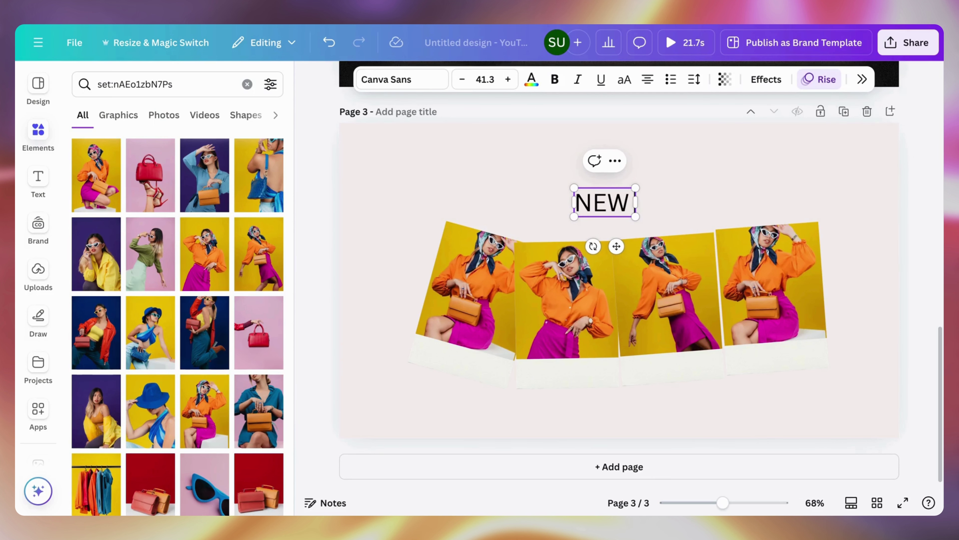
# - Complete the heading text as NEW ARRIVALS and place it, enlarged to about size 60.6, centred just above the photo frames
pyautogui.write('IVALS')
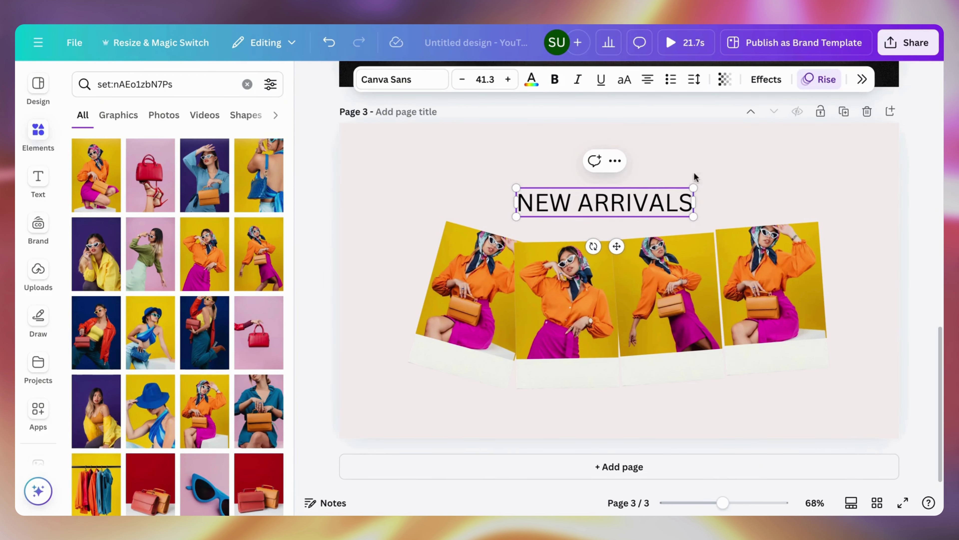
pyautogui.click(750, 177)
pyautogui.click(671, 212)
pyautogui.moveTo(694, 202); pyautogui.dragTo(813, 166)
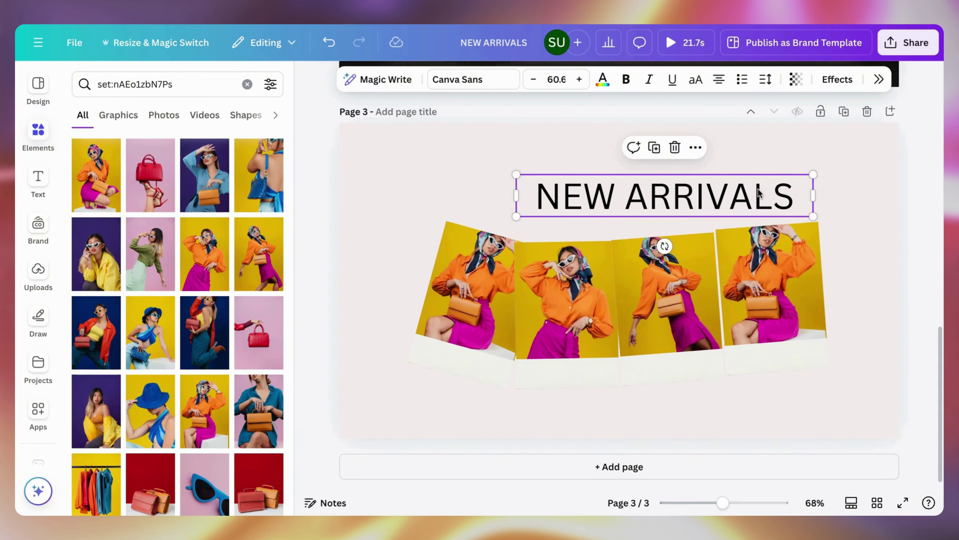
pyautogui.moveTo(759, 193); pyautogui.dragTo(712, 204)
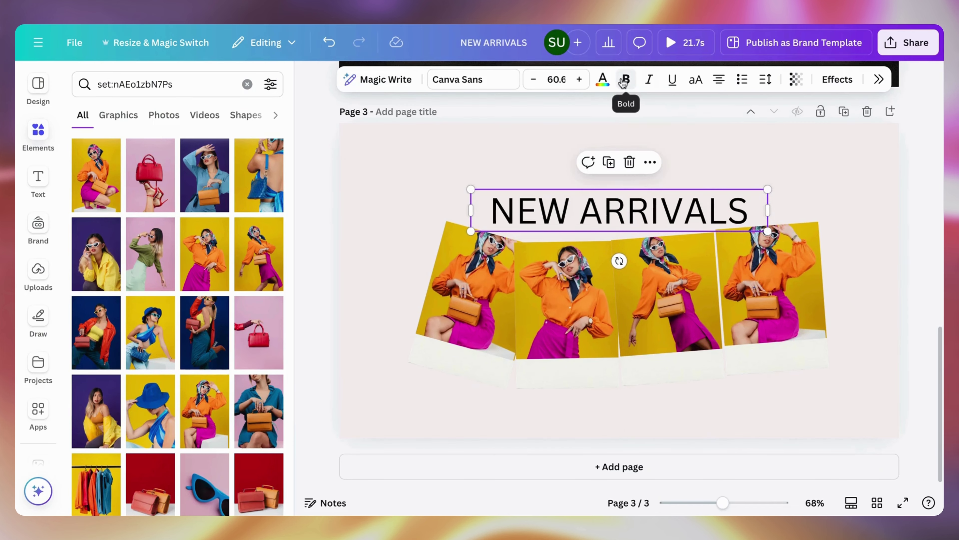
# - Try the Eastman Grotesque and Poppins fonts on the NEW ARRIVALS heading
pyautogui.click(506, 87)
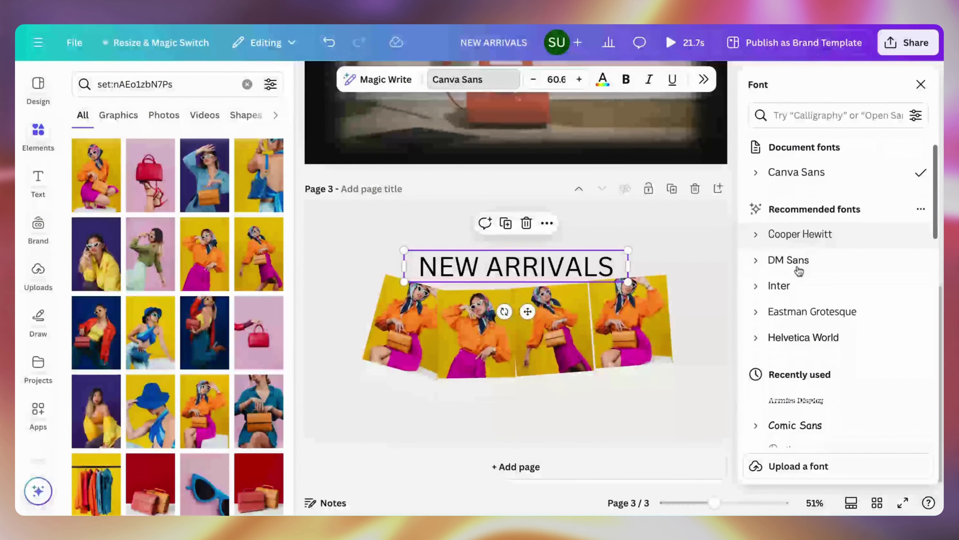
pyautogui.scroll(-2, 798, 270)
pyautogui.click(798, 280)
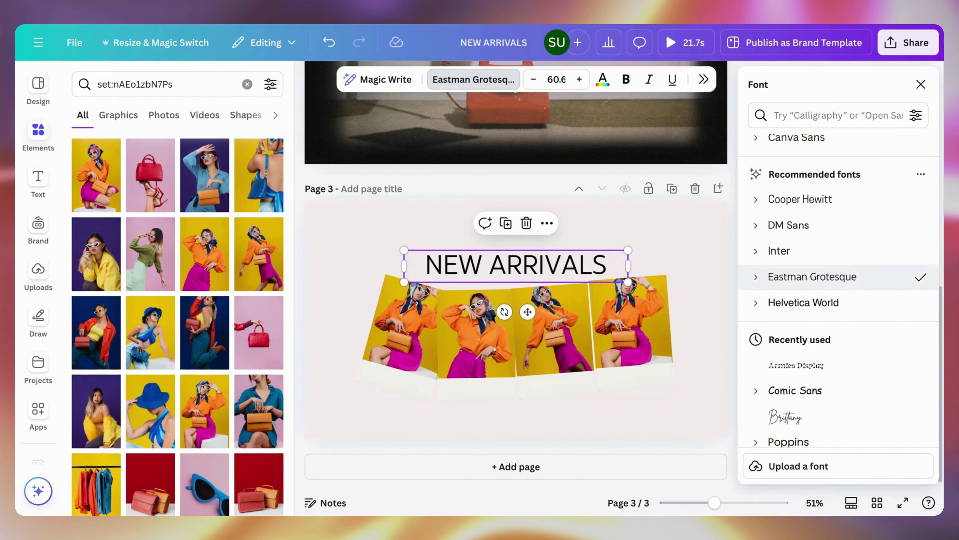
pyautogui.scroll(-5, 831, 268)
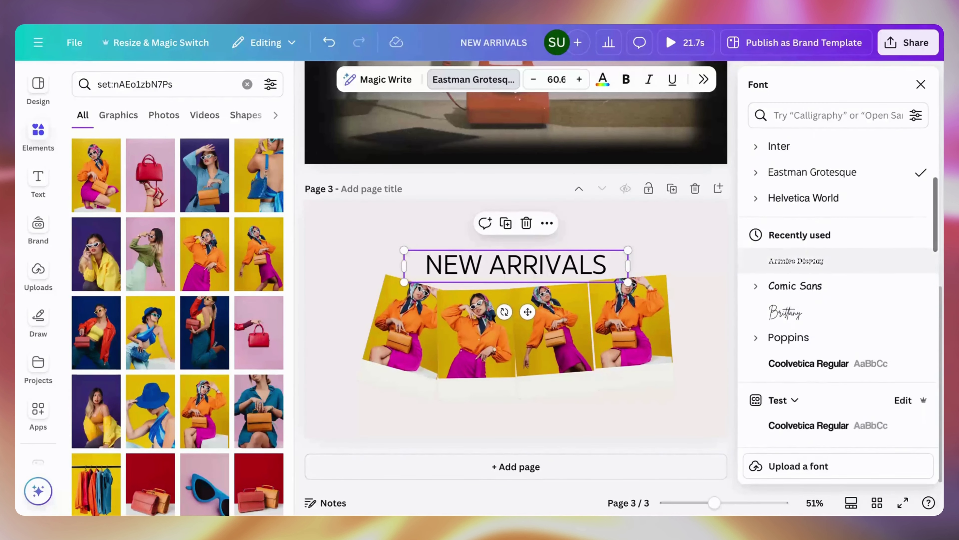
pyautogui.scroll(-2, 831, 272)
pyautogui.click(806, 307)
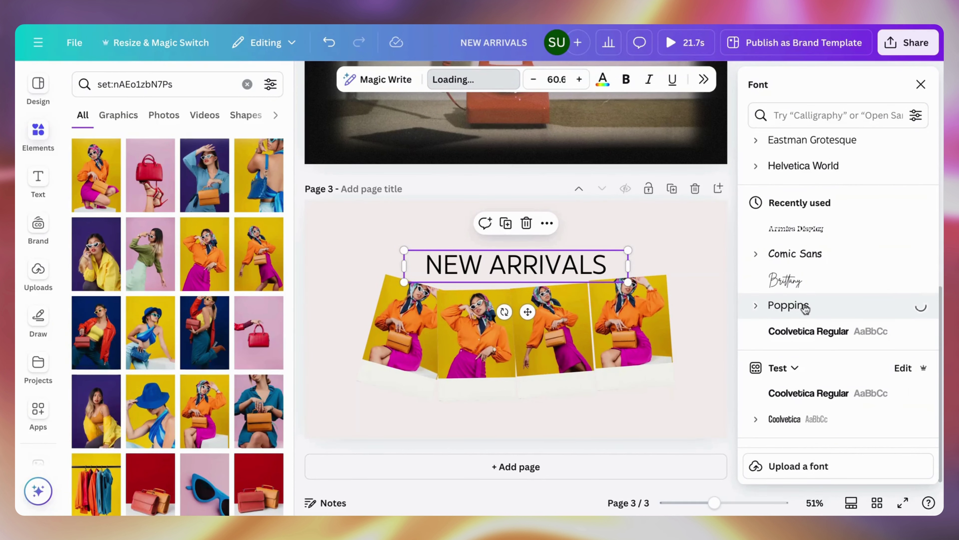
# - Set the heading's font to Glacial Indifference from the popular fonts and close the font list
pyautogui.scroll(-8, 821, 316)
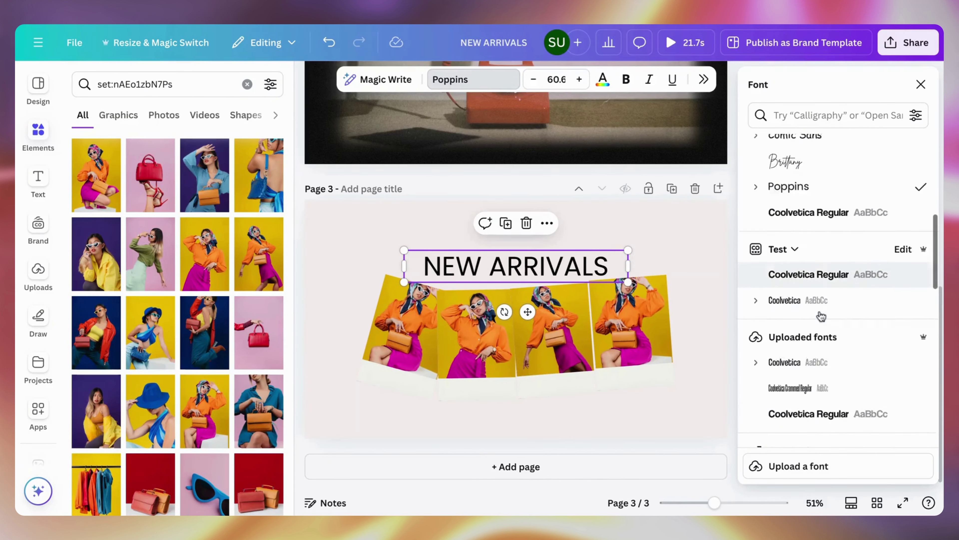
pyautogui.scroll(-5, 821, 315)
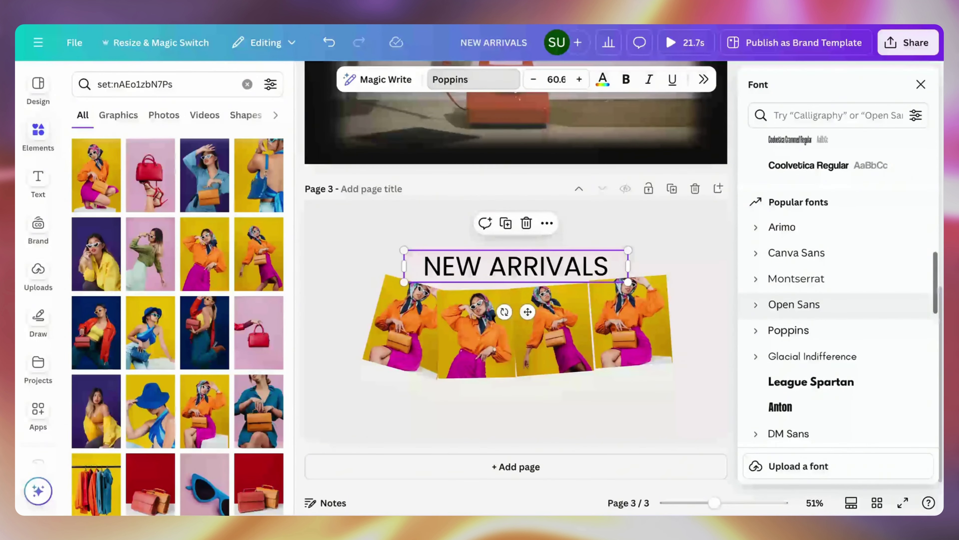
pyautogui.click(812, 356)
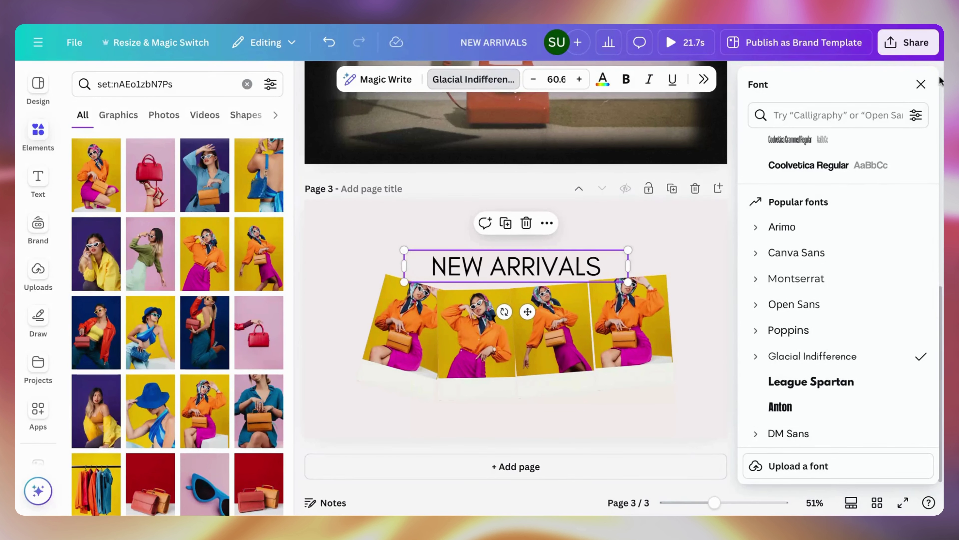
pyautogui.click(922, 84)
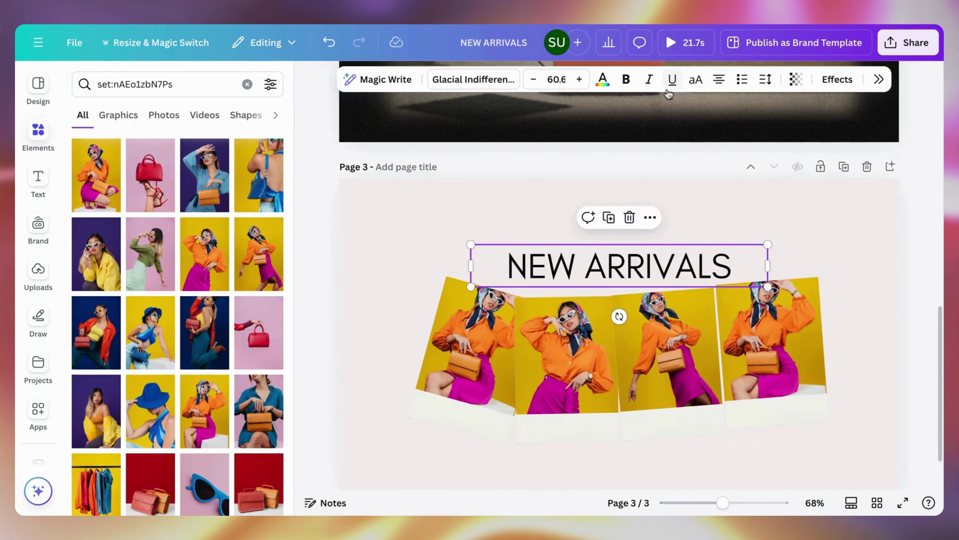
# - Try the Hollow text effect at thickness 84 and the Lift effect on the NEW ARRIVALS heading
pyautogui.click(836, 80)
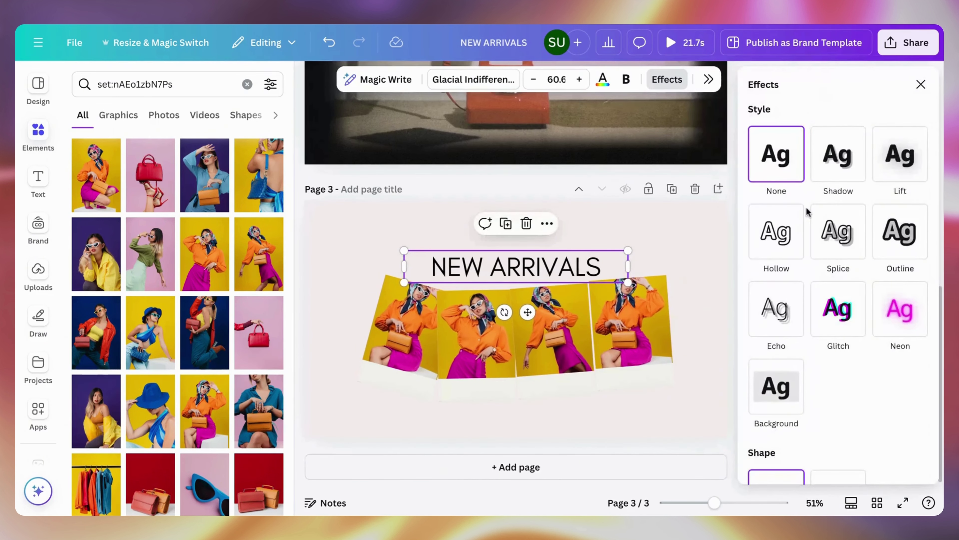
pyautogui.scroll(-1, 805, 210)
pyautogui.click(767, 220)
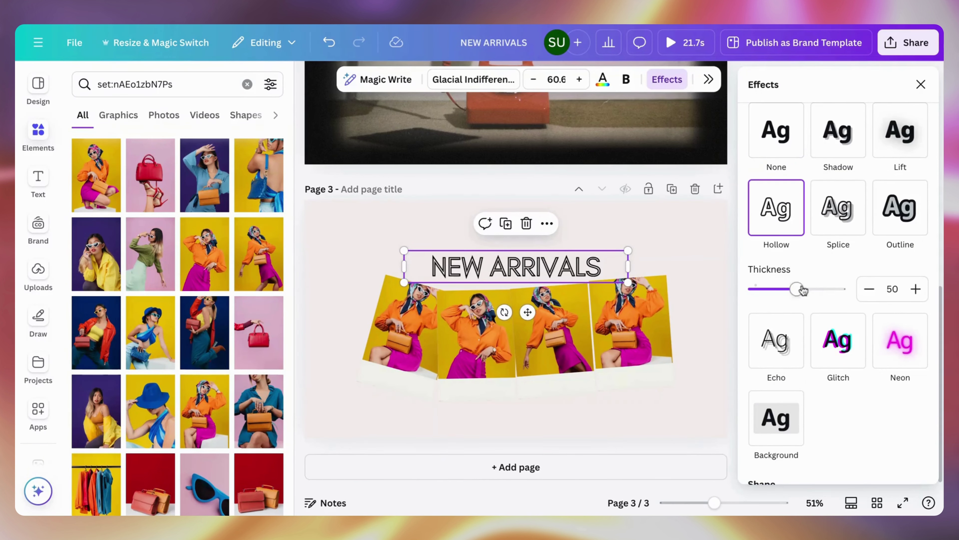
pyautogui.moveTo(801, 289); pyautogui.dragTo(827, 305)
pyautogui.scroll(-3, 828, 303)
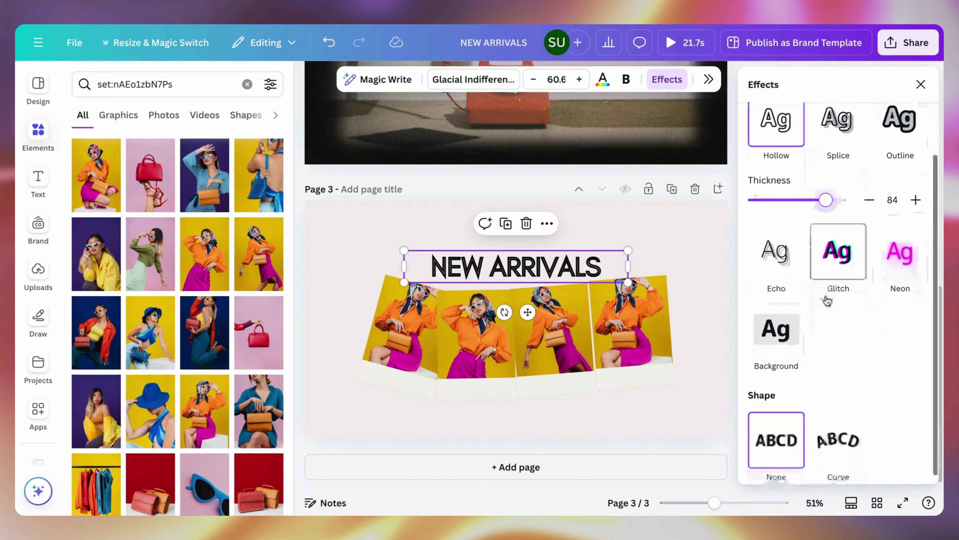
pyautogui.scroll(3, 827, 300)
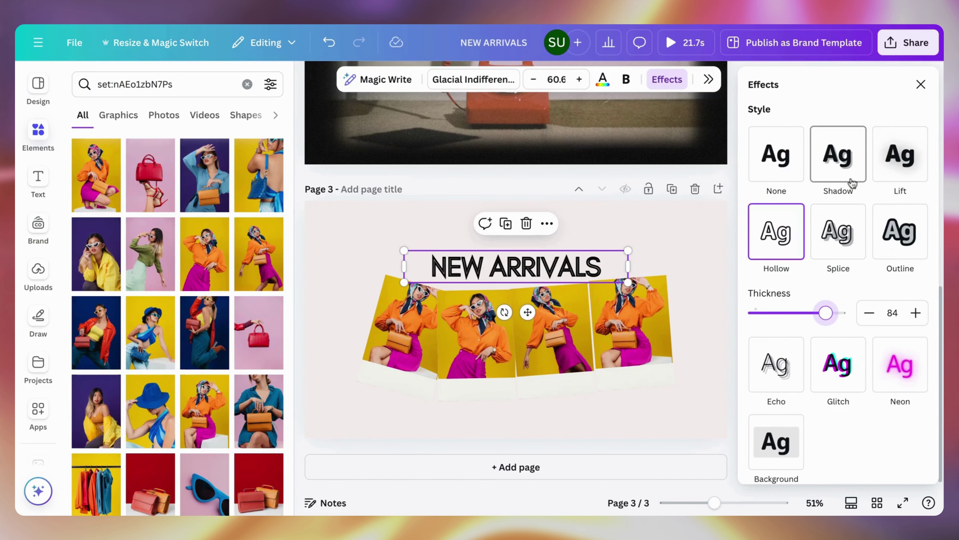
pyautogui.scroll(-2, 852, 184)
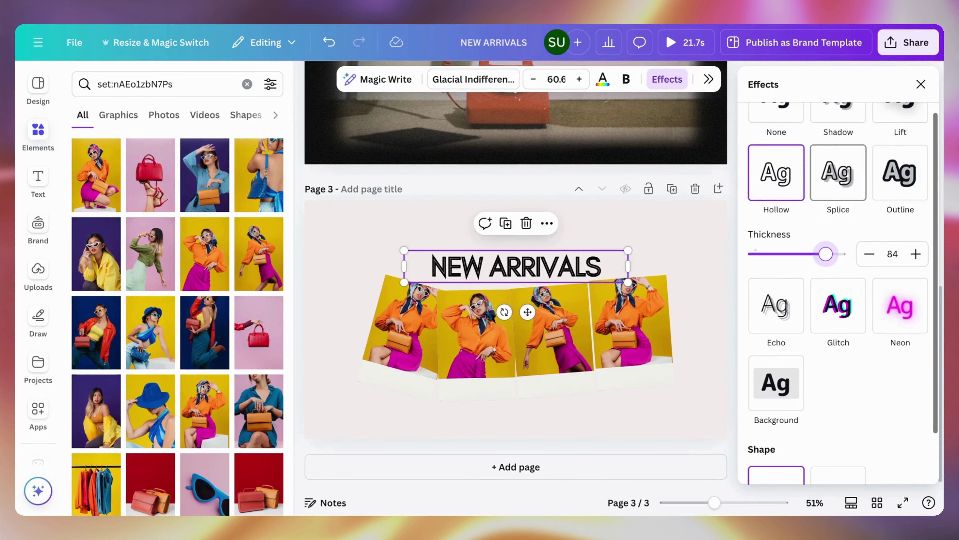
pyautogui.scroll(2, 852, 184)
pyautogui.click(900, 155)
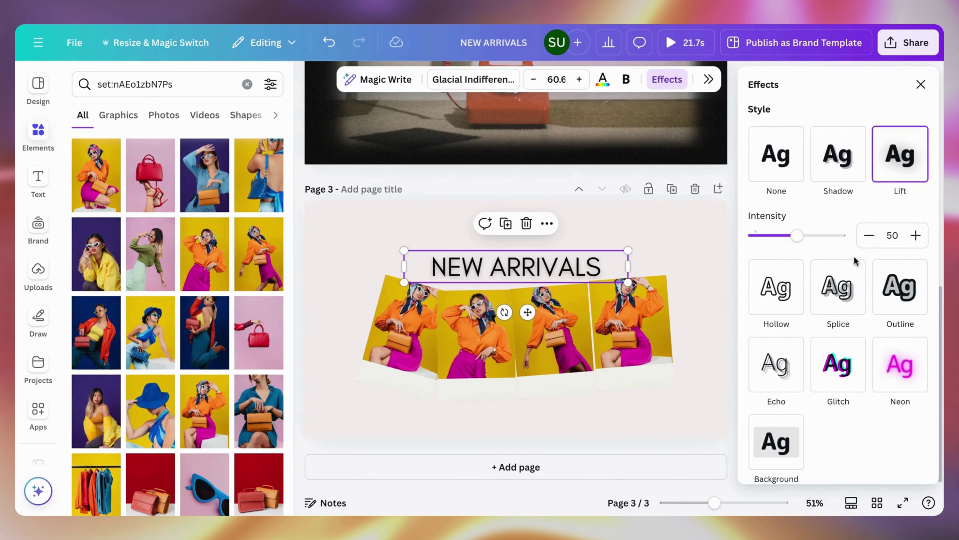
# - Apply the Hollow effect with a thickness of 84 to the heading and close the effects options
pyautogui.scroll(-2, 831, 204)
pyautogui.click(770, 227)
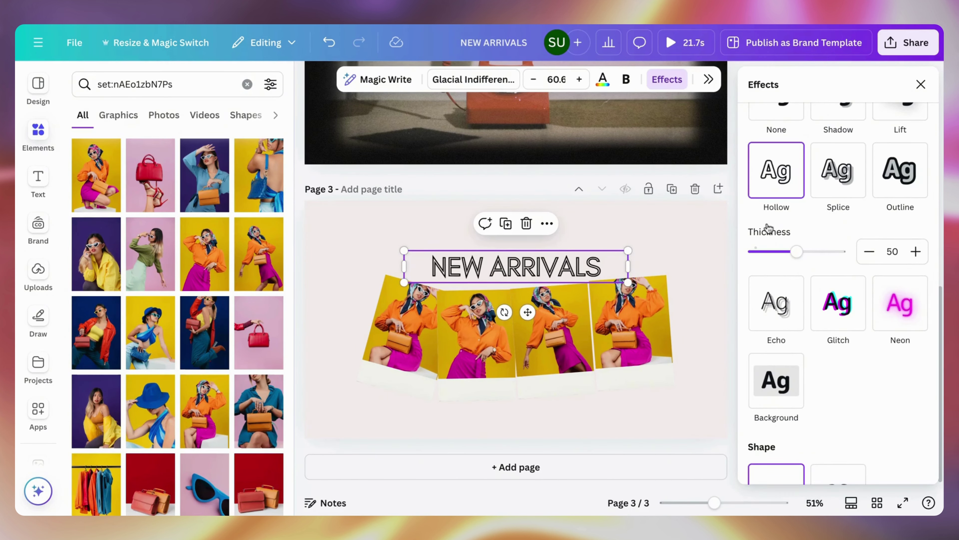
pyautogui.moveTo(808, 251)
pyautogui.mouseDown()
pyautogui.moveTo(839, 249)
pyautogui.moveTo(705, 297)
pyautogui.moveTo(838, 251)
pyautogui.moveTo(825, 251)
pyautogui.mouseUp()
pyautogui.scroll(-2, 855, 302)
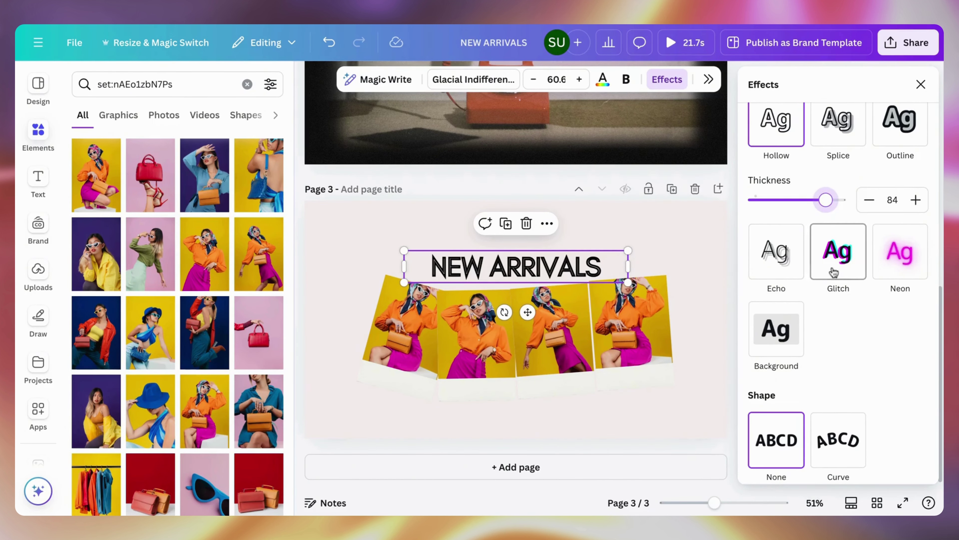
pyautogui.scroll(3, 831, 350)
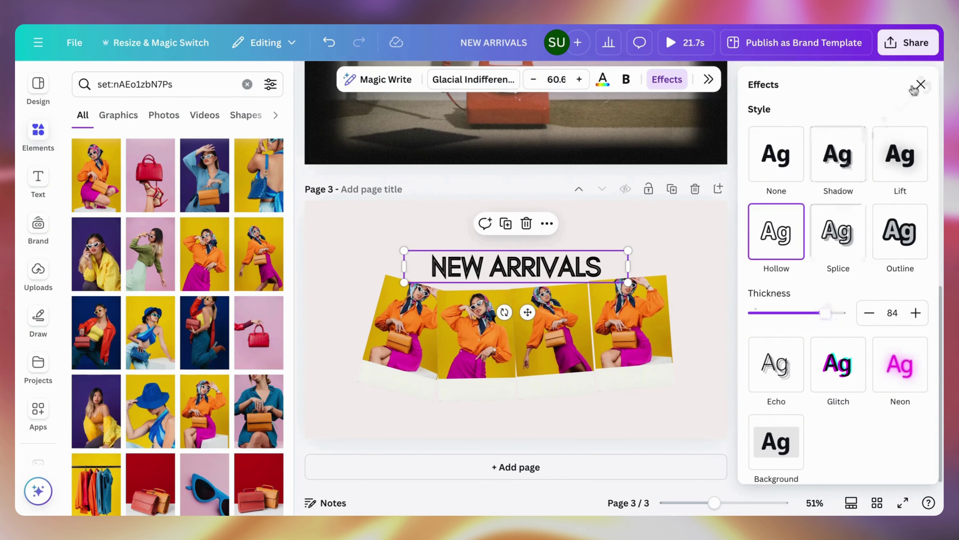
pyautogui.click(920, 85)
# - Select the heading and all four photo frames together and centre them vertically on the page
pyautogui.click(801, 219)
pyautogui.moveTo(475, 239); pyautogui.dragTo(796, 407)
pyautogui.moveTo(693, 395); pyautogui.dragTo(693, 418)
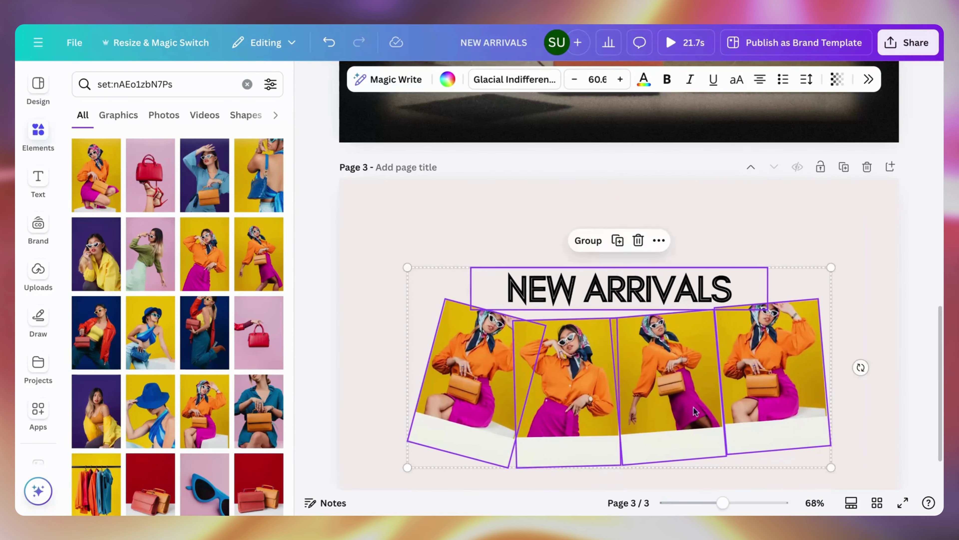
pyautogui.click(310, 78)
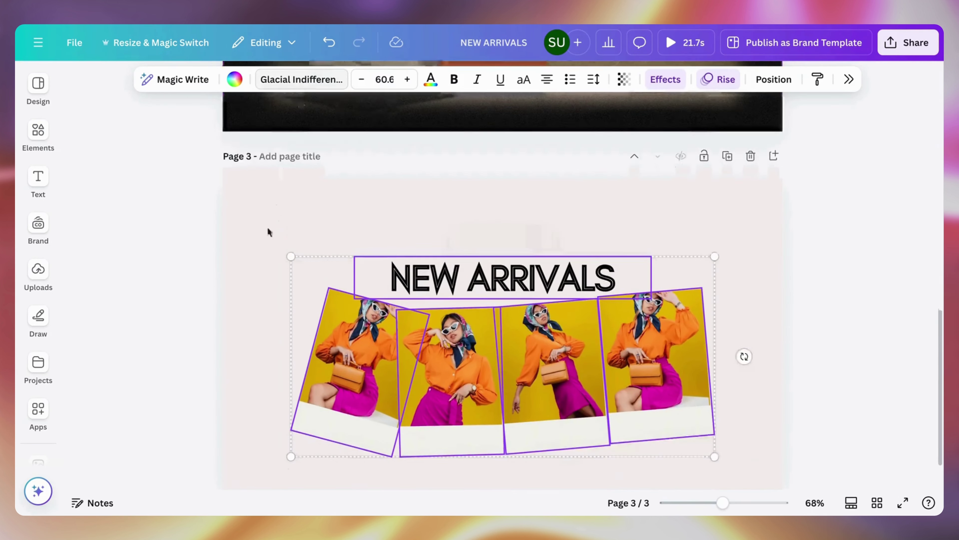
pyautogui.moveTo(356, 291); pyautogui.dragTo(356, 266)
# - Try orange and mustard yellow from the photo colours as the page 3 background, and set it to magenta
pyautogui.click(632, 201)
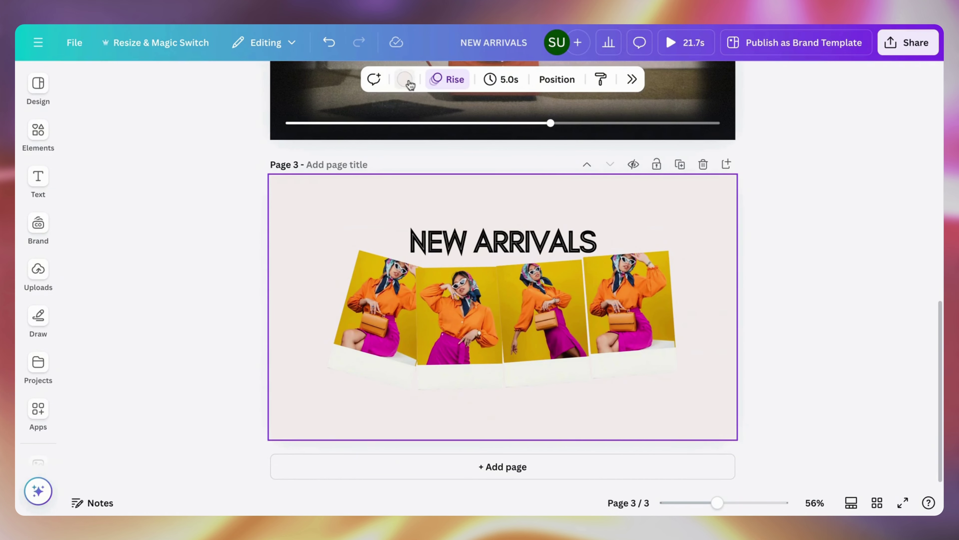
pyautogui.click(405, 79)
pyautogui.scroll(-2, 794, 284)
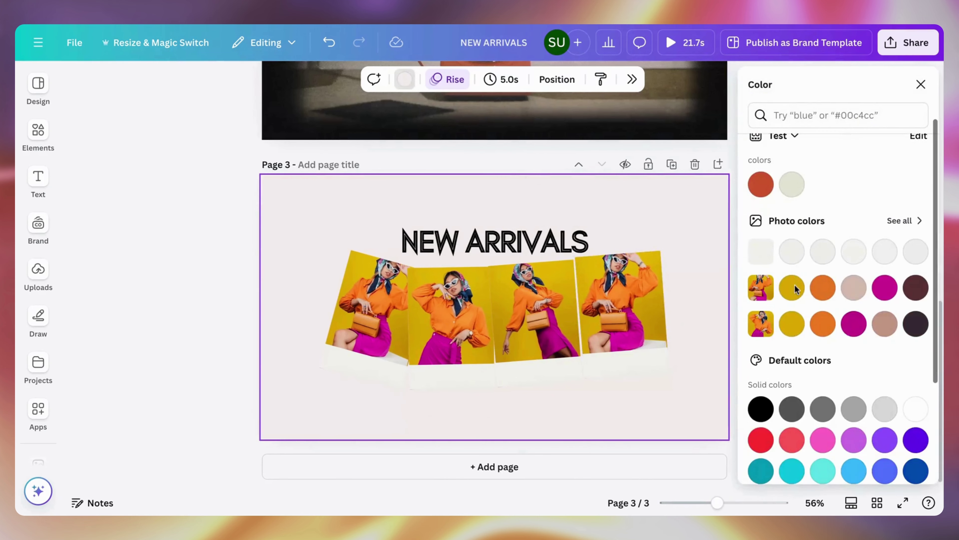
pyautogui.click(820, 288)
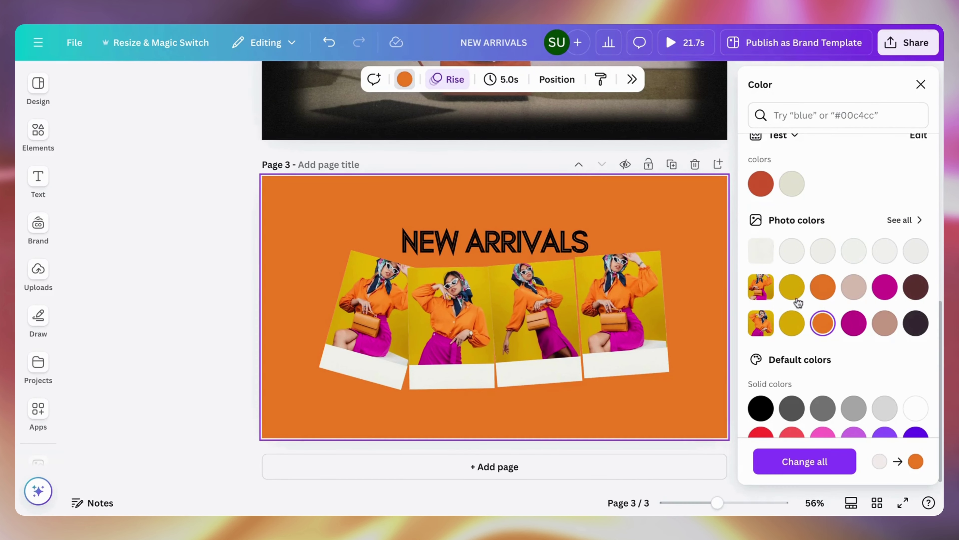
pyautogui.click(793, 290)
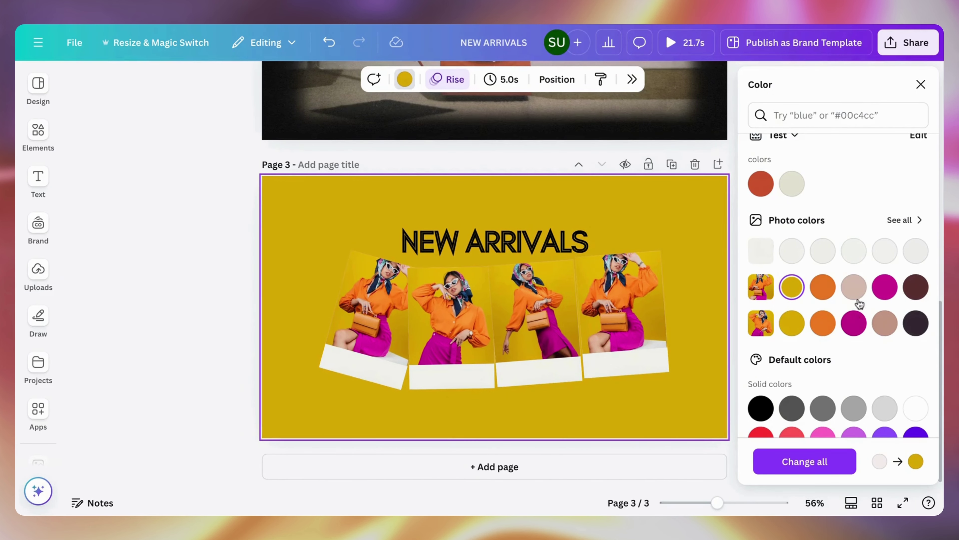
pyautogui.click(882, 297)
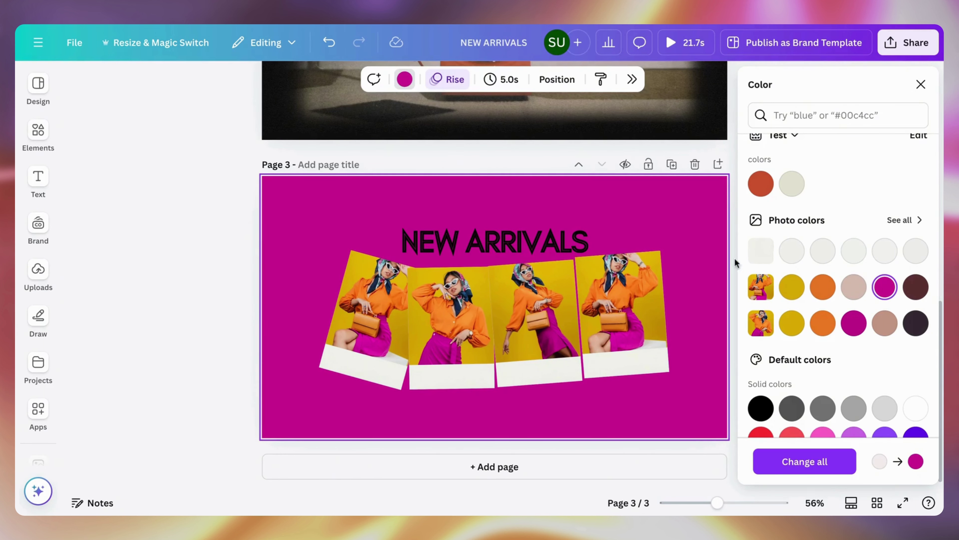
# - Recolour the NEW ARRIVALS heading on page 3 to solid white
pyautogui.click(516, 238)
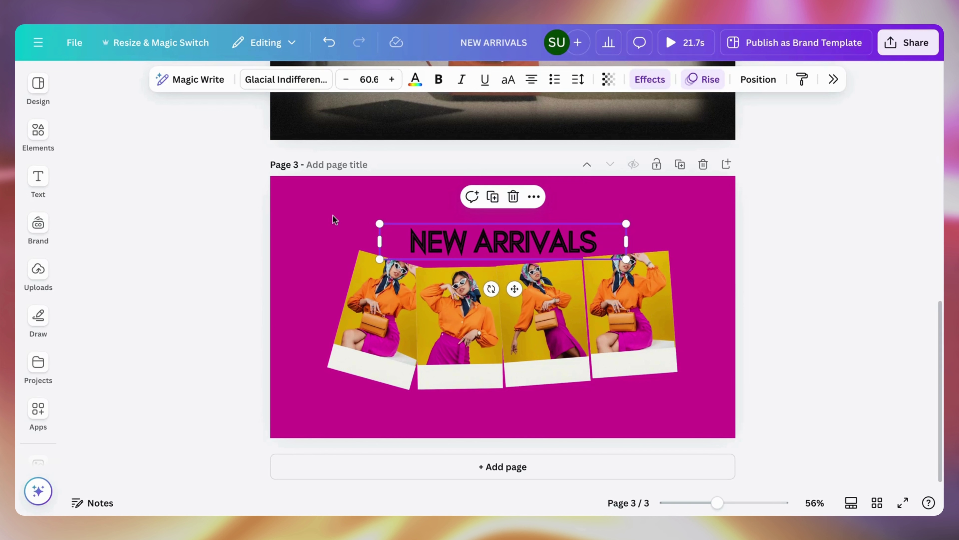
pyautogui.click(416, 80)
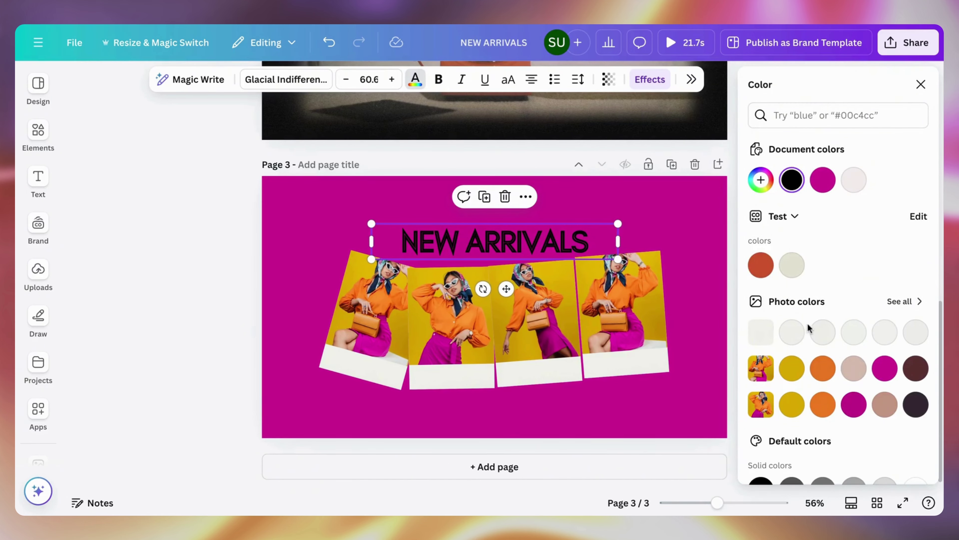
pyautogui.click(796, 334)
pyautogui.scroll(-2, 841, 306)
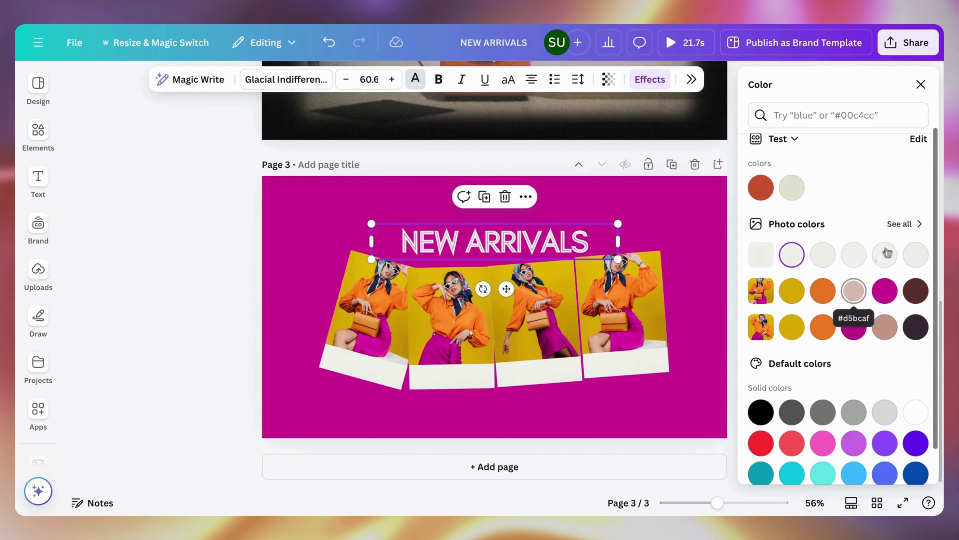
pyautogui.click(911, 407)
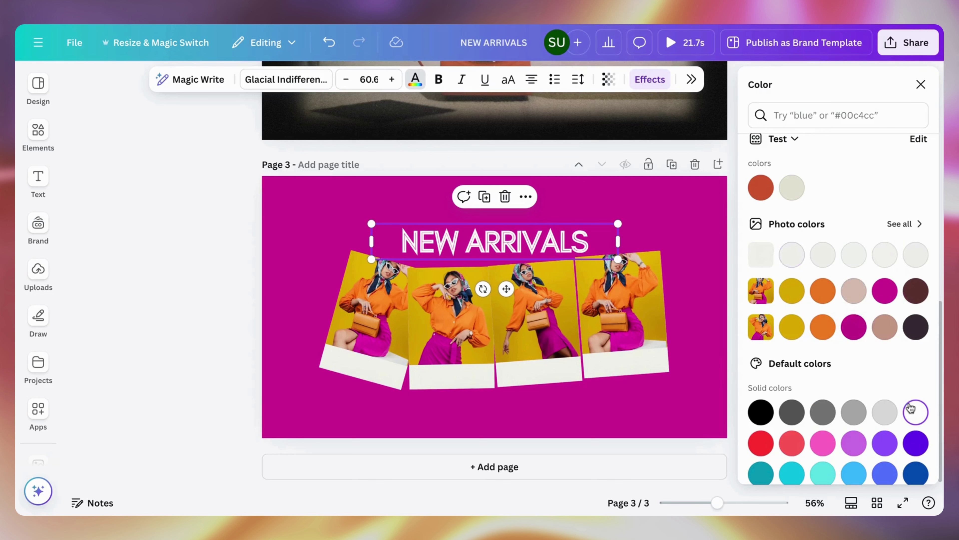
pyautogui.click(921, 85)
pyautogui.click(831, 221)
# - Enlarge the heading and the four photos together so the heading text reaches size 67, keeping the group centred on the page
pyautogui.moveTo(355, 200); pyautogui.dragTo(716, 408)
pyautogui.moveTo(642, 391); pyautogui.dragTo(623, 384)
pyautogui.click(776, 280)
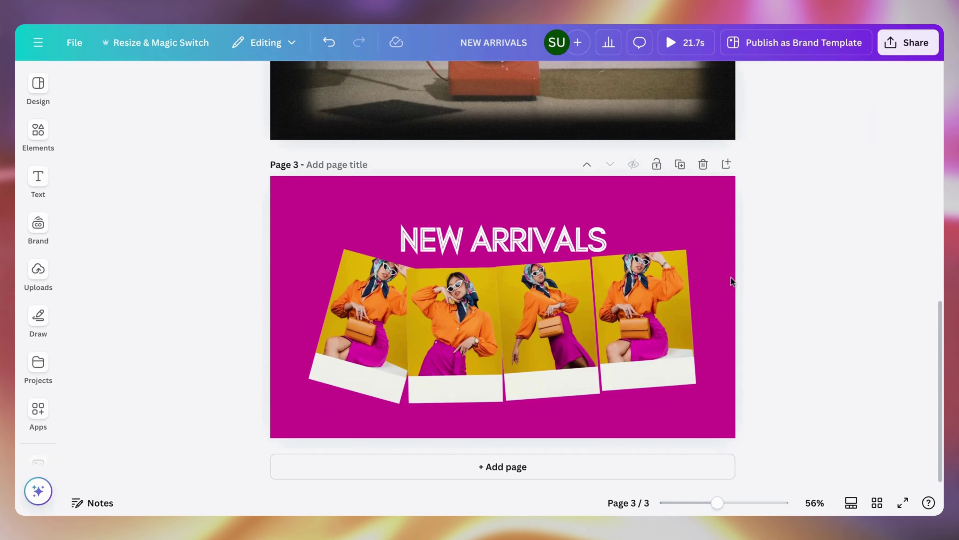
# - Try the Pan, Fade, Pop and Wipe animations on the NEW ARRIVALS heading and settle on Blur on enter
pyautogui.click(581, 245)
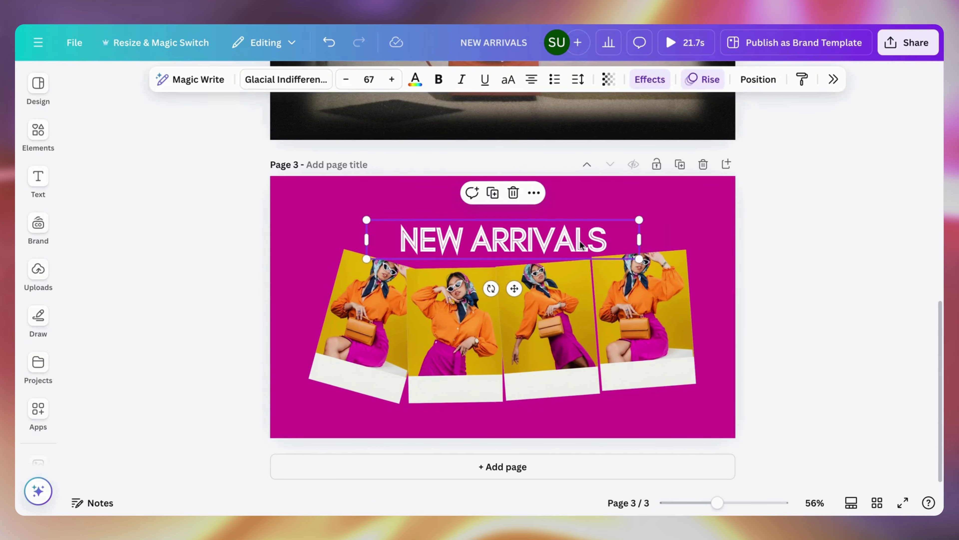
pyautogui.click(702, 80)
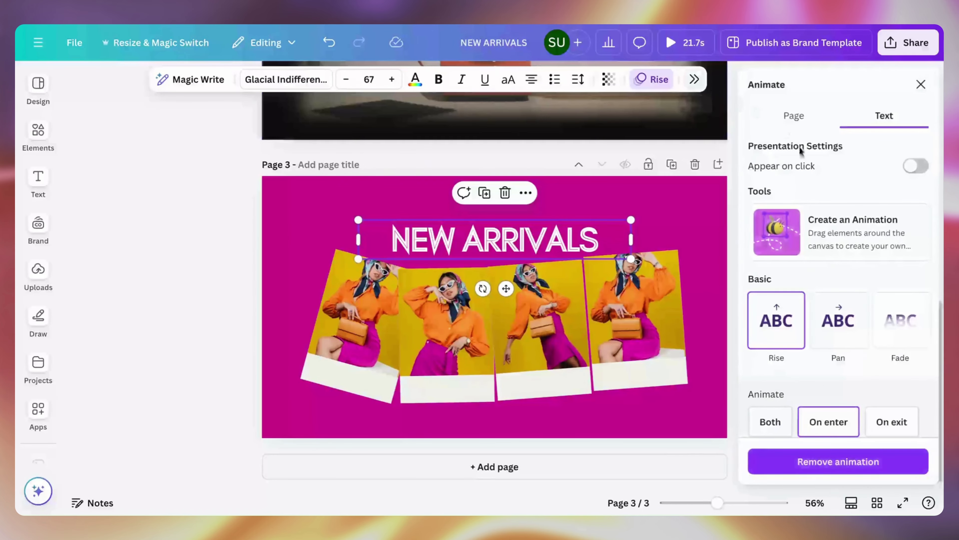
pyautogui.scroll(-3, 793, 287)
pyautogui.click(839, 189)
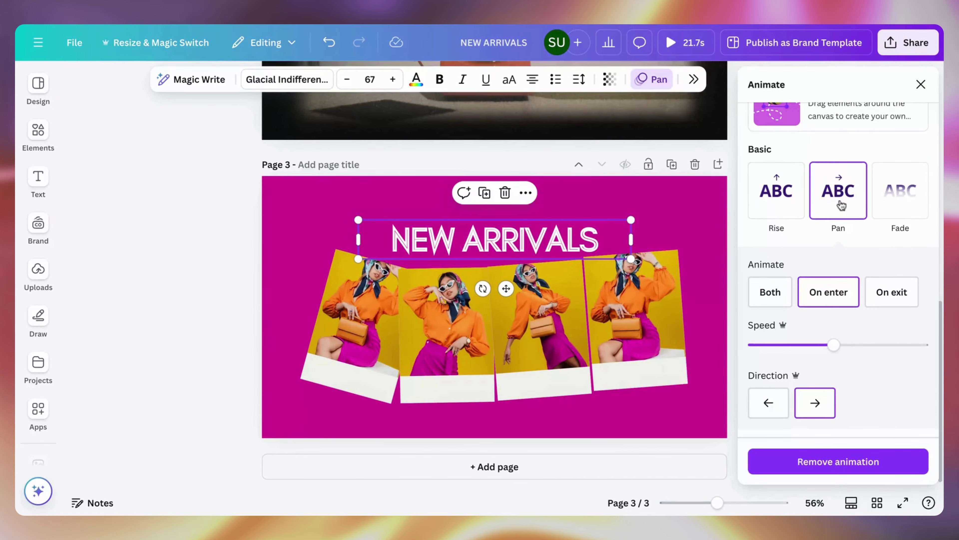
pyautogui.click(900, 191)
pyautogui.scroll(-3, 848, 272)
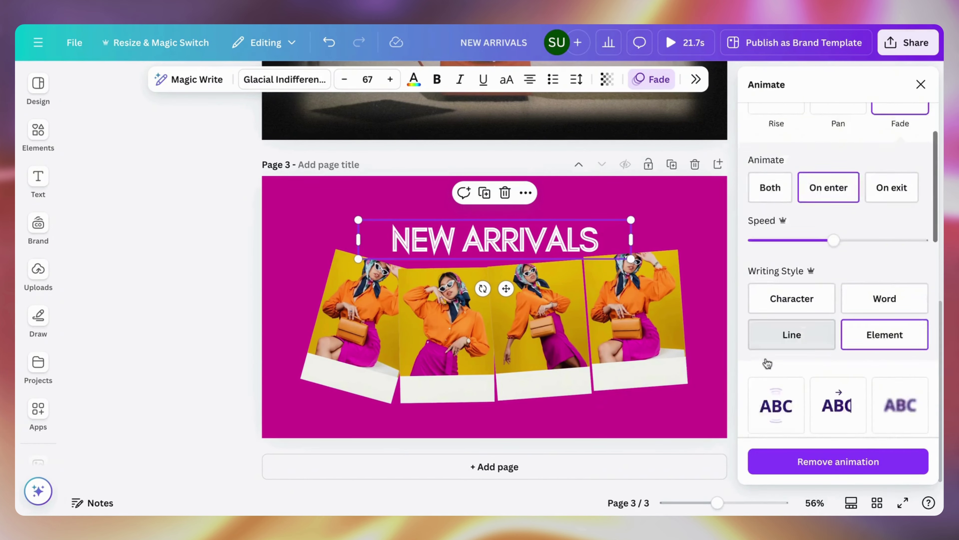
pyautogui.scroll(-3, 768, 363)
pyautogui.click(769, 313)
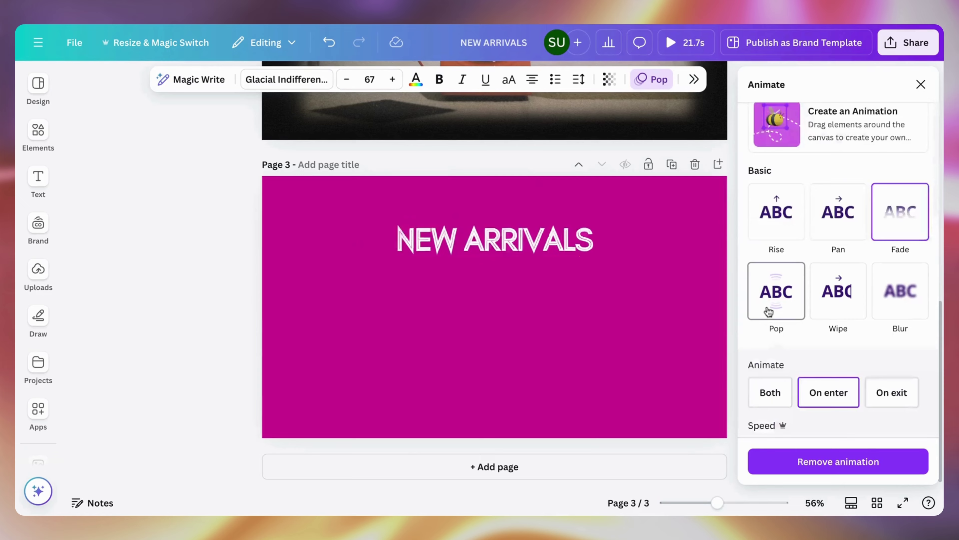
pyautogui.click(850, 291)
pyautogui.scroll(-2, 842, 264)
pyautogui.click(897, 277)
pyautogui.scroll(-2, 905, 293)
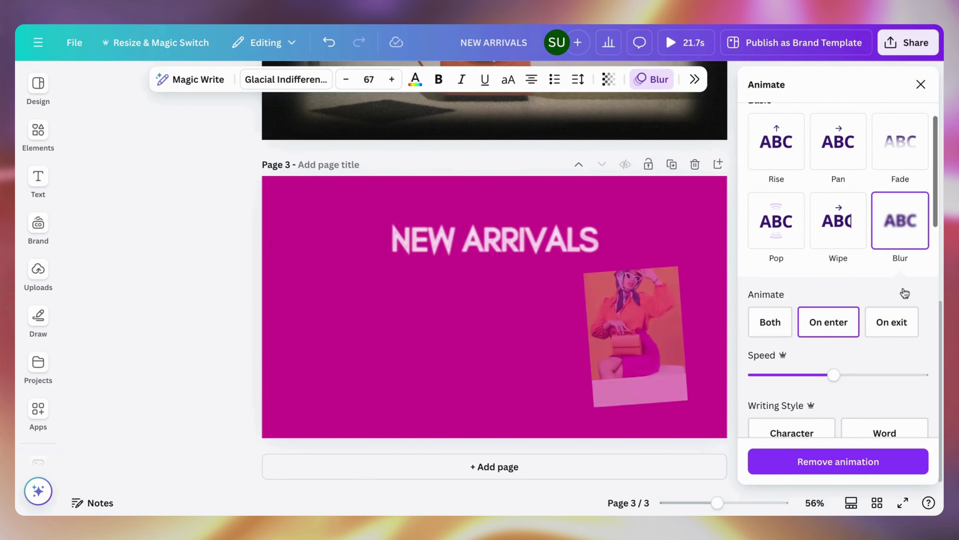
# - Try the Pan animation on all four photos together and settle on Fade on enter
pyautogui.click(324, 321)
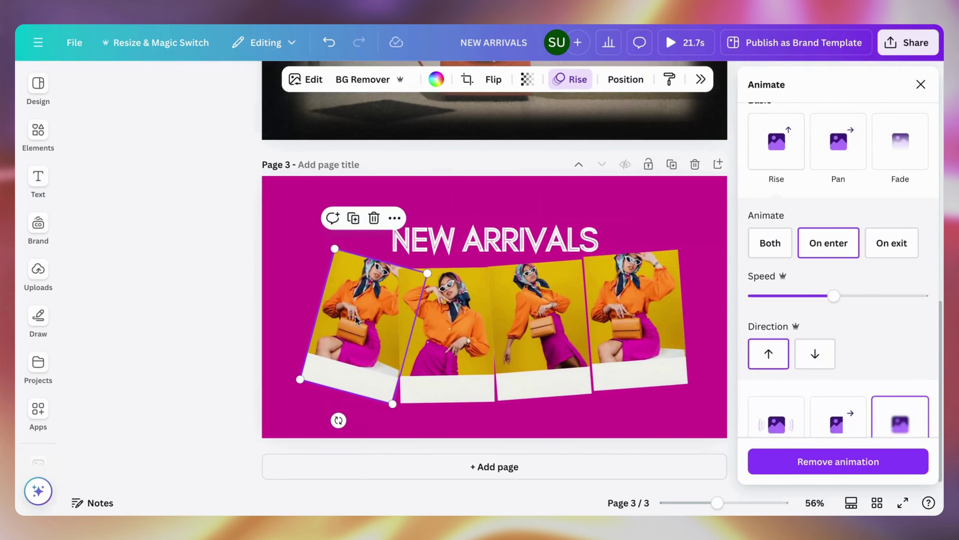
pyautogui.click(281, 302)
pyautogui.moveTo(284, 301); pyautogui.dragTo(696, 310)
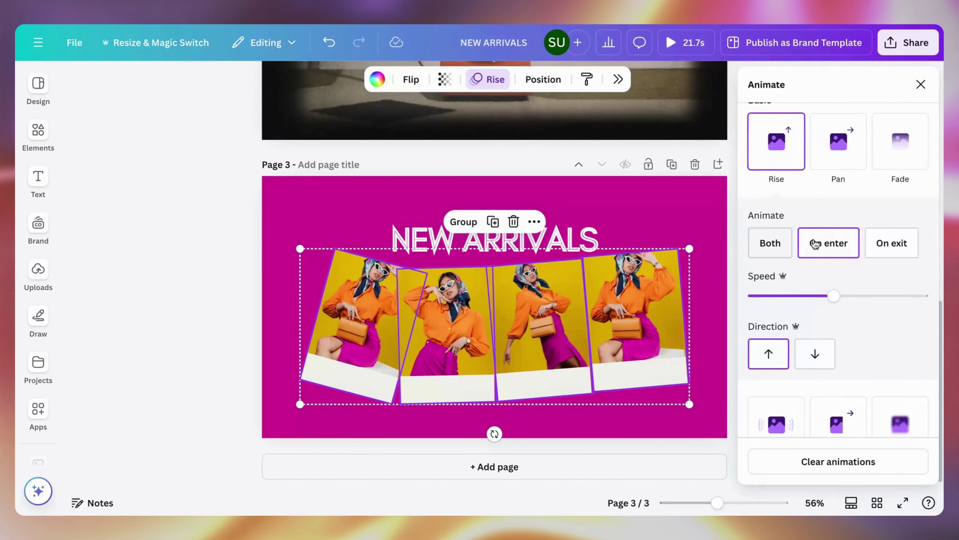
pyautogui.scroll(2, 843, 197)
pyautogui.click(844, 198)
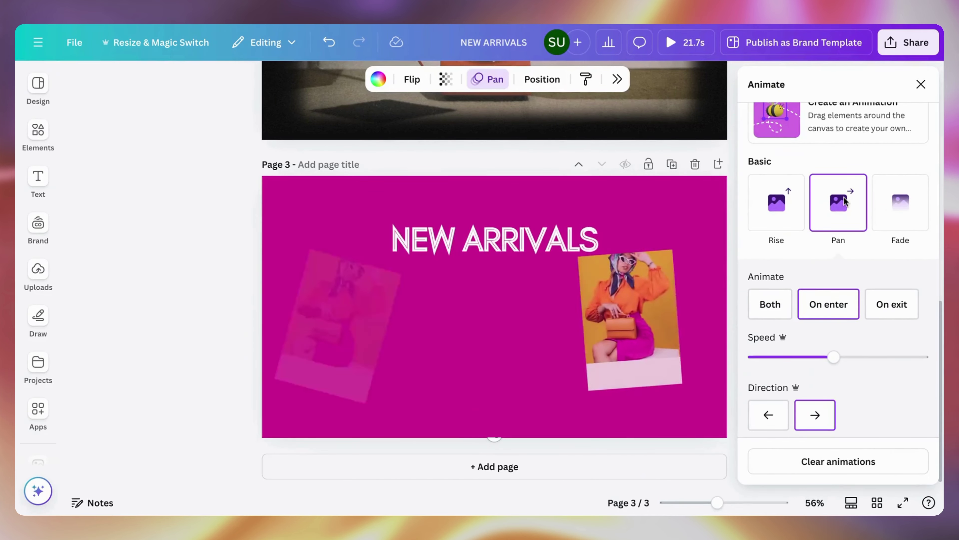
pyautogui.scroll(-1, 843, 197)
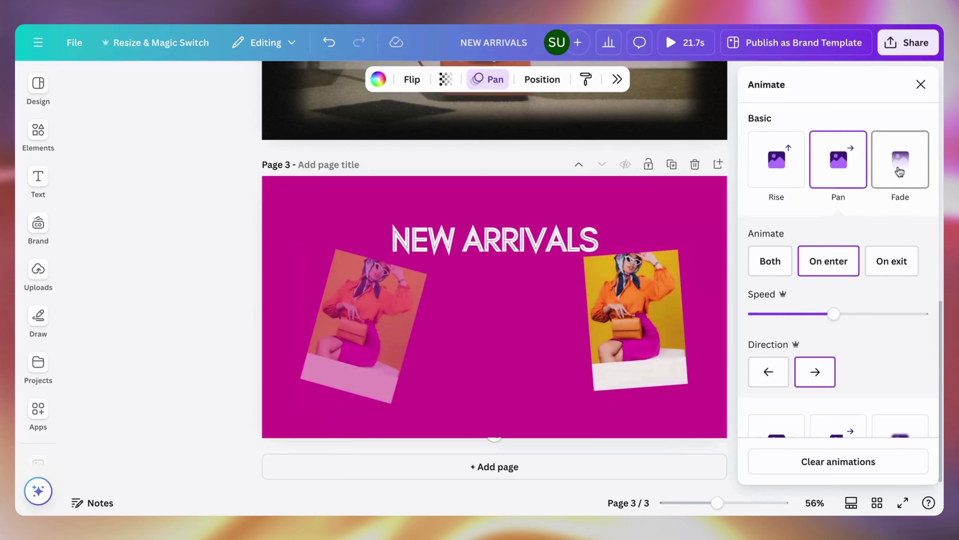
pyautogui.click(900, 172)
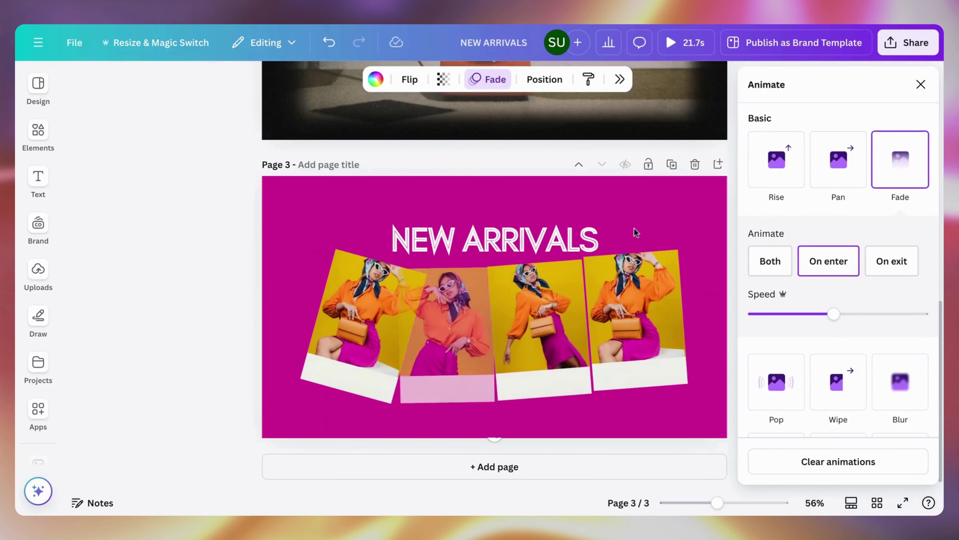
pyautogui.click(285, 328)
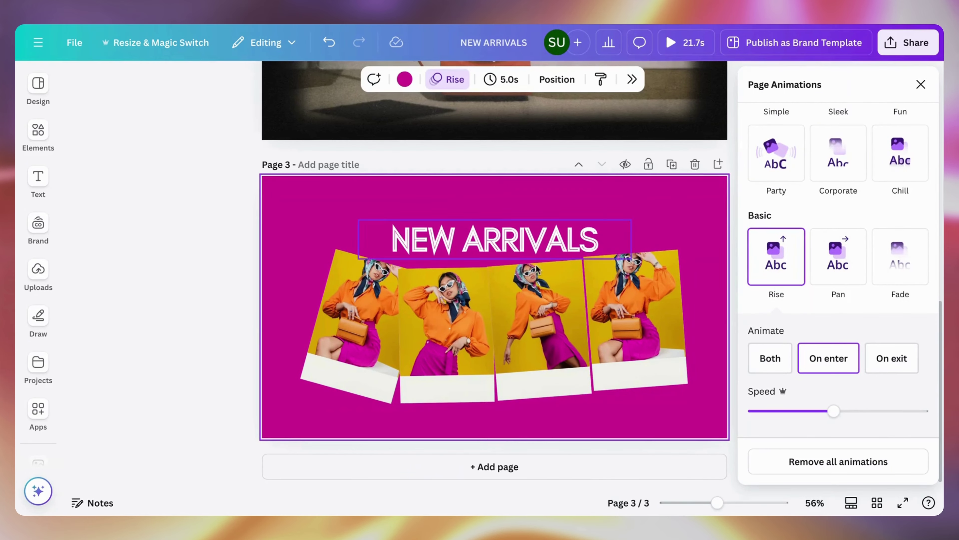
pyautogui.click(204, 258)
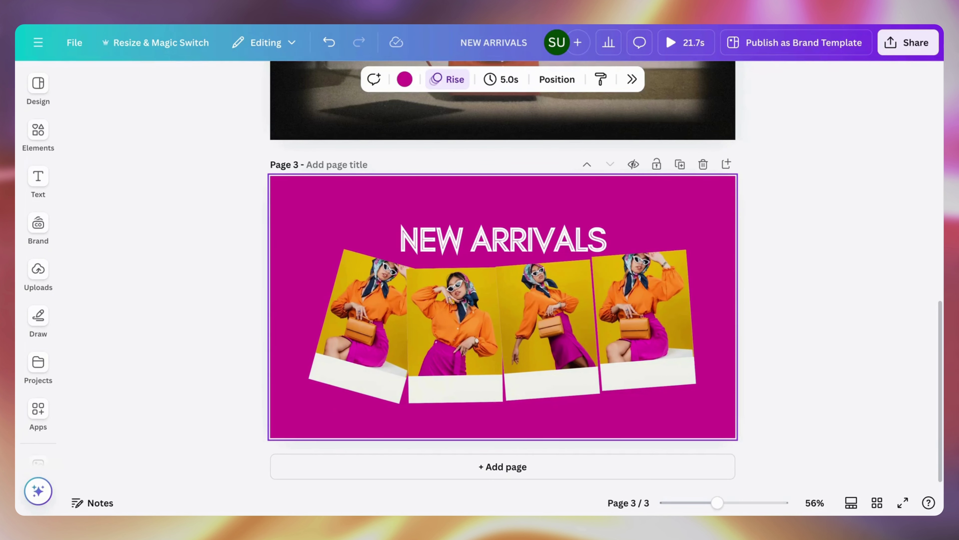
# - Add the photo of the crouching woman with the orange handbag to page 3 and make it the page background
pyautogui.click(38, 132)
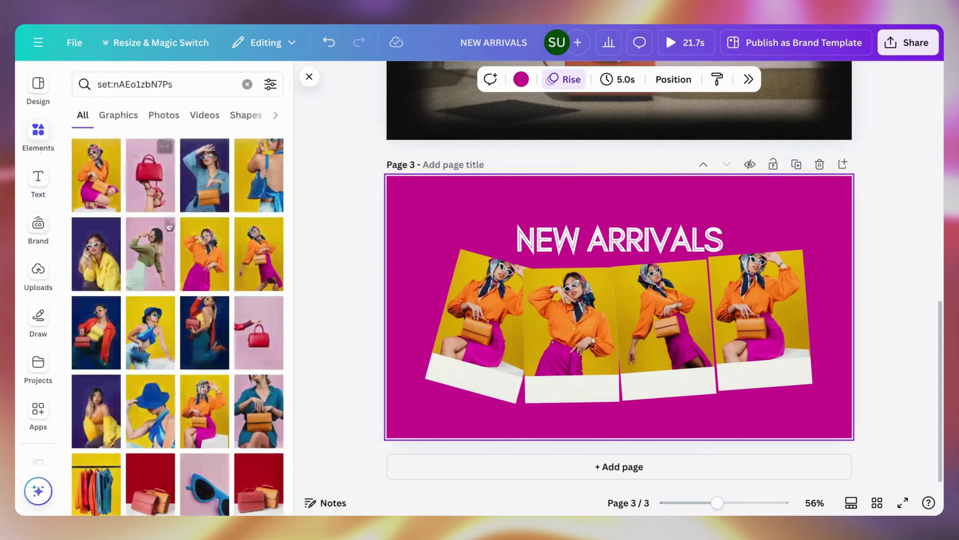
pyautogui.scroll(-1, 162, 240)
pyautogui.click(110, 136)
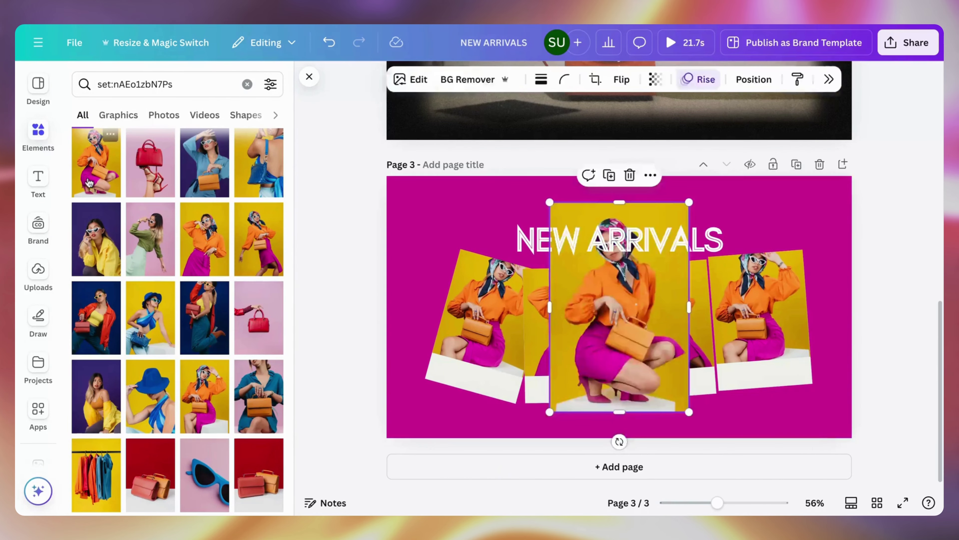
pyautogui.rightClick(601, 306)
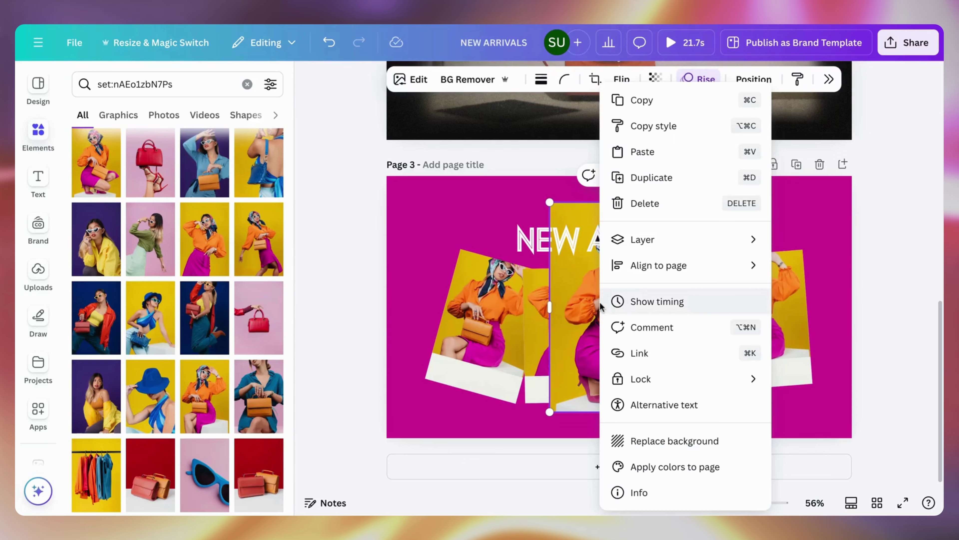
pyautogui.click(653, 442)
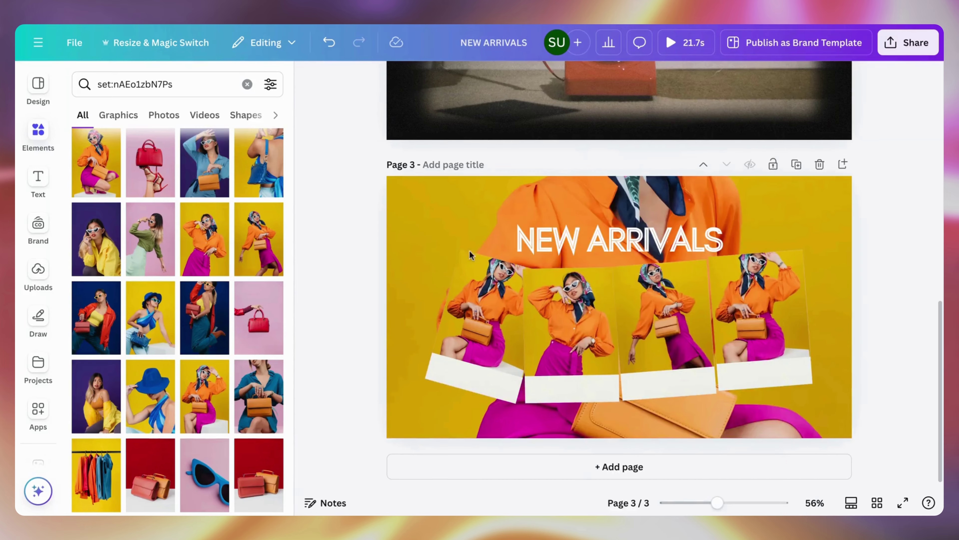
# - Reposition the background photo within its crop so the handbag sits behind the heading
pyautogui.doubleClick(439, 242)
pyautogui.moveTo(438, 243); pyautogui.dragTo(598, 202)
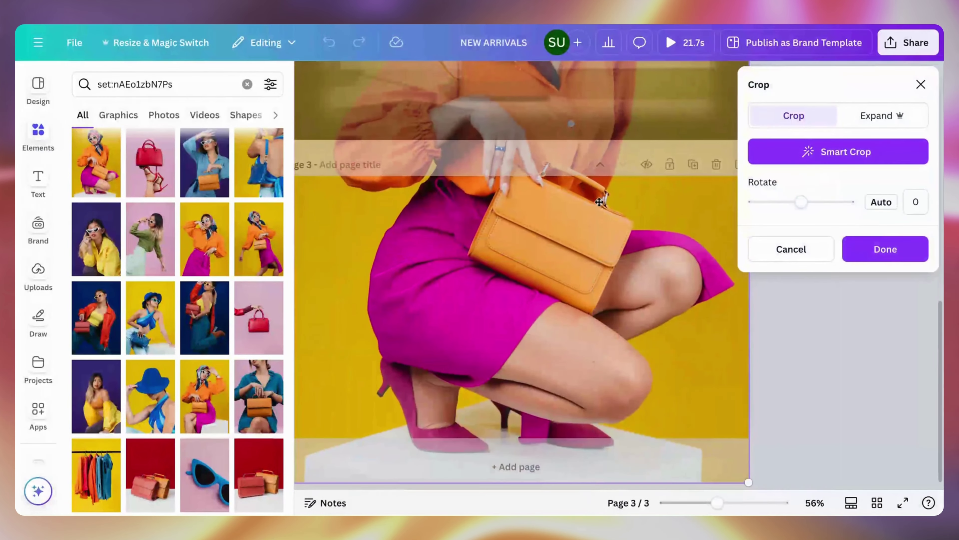
pyautogui.click(784, 332)
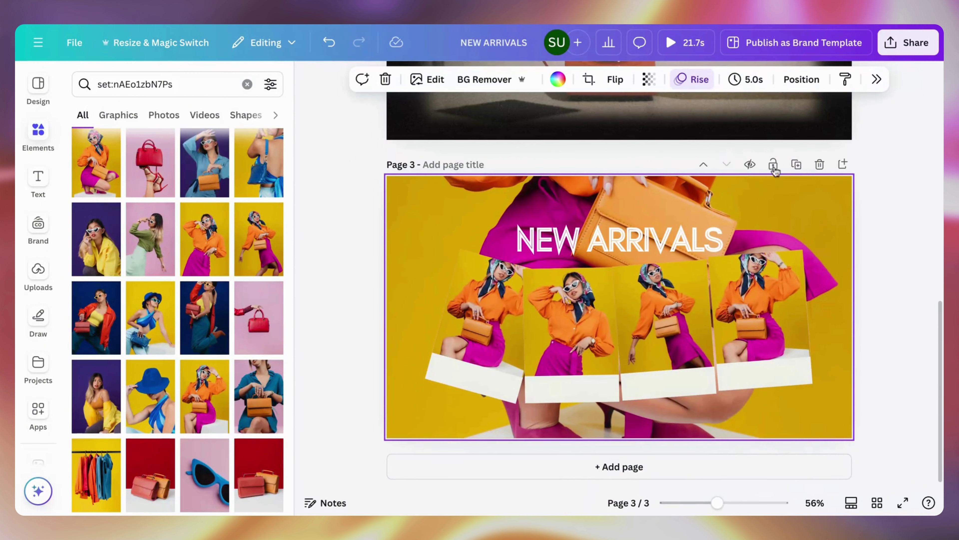
# - Set the background photo's transparency to 28
pyautogui.click(648, 79)
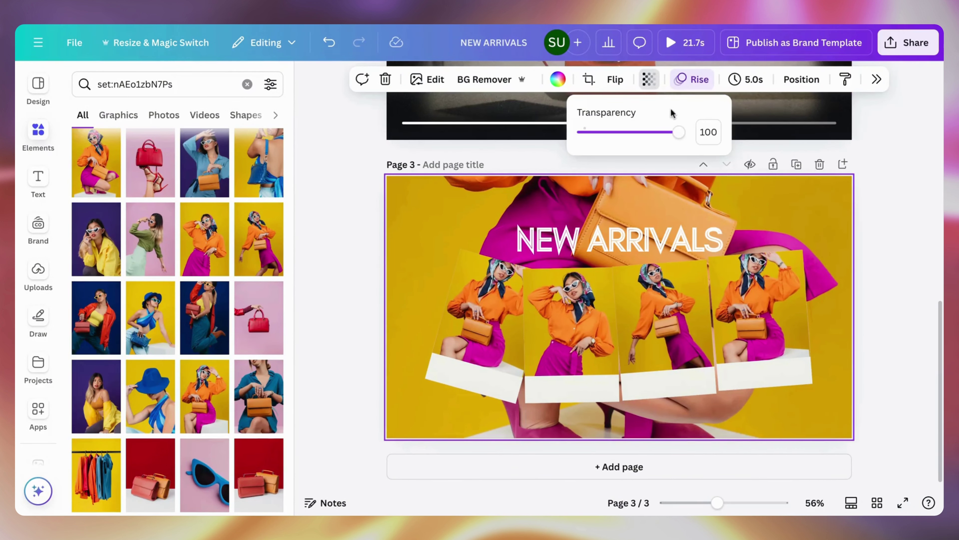
pyautogui.moveTo(679, 133); pyautogui.dragTo(611, 137)
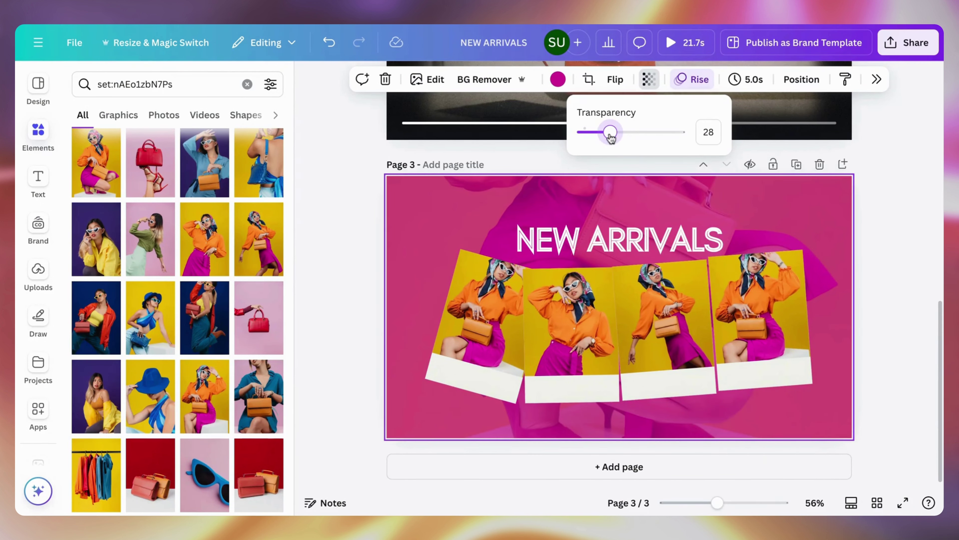
pyautogui.click(342, 251)
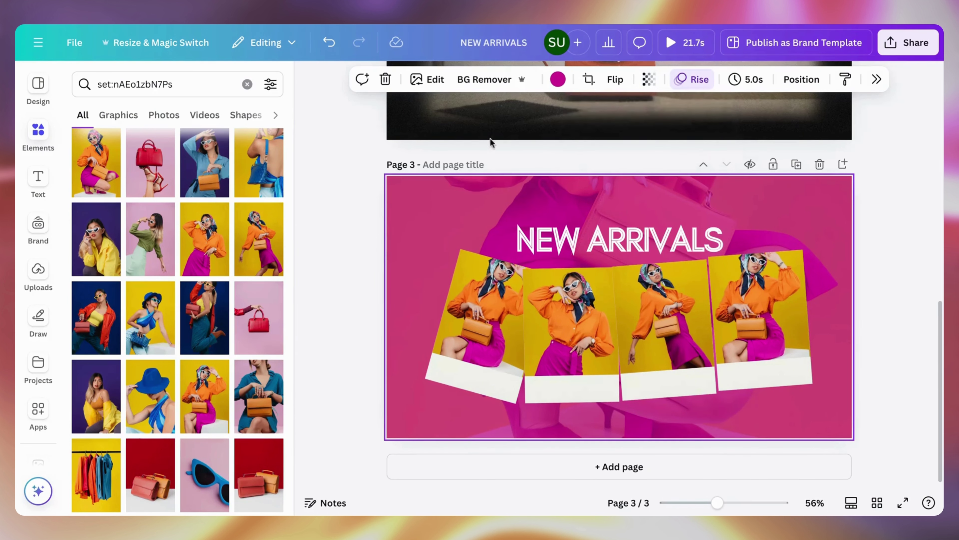
# - Change the colour behind the background photo to the mustard yellow from the photo colours
pyautogui.click(552, 80)
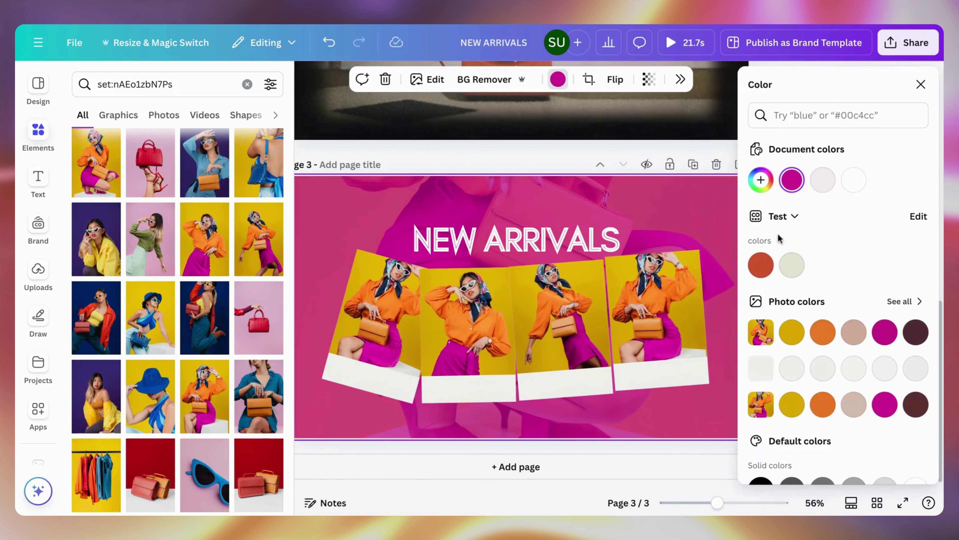
pyautogui.click(792, 331)
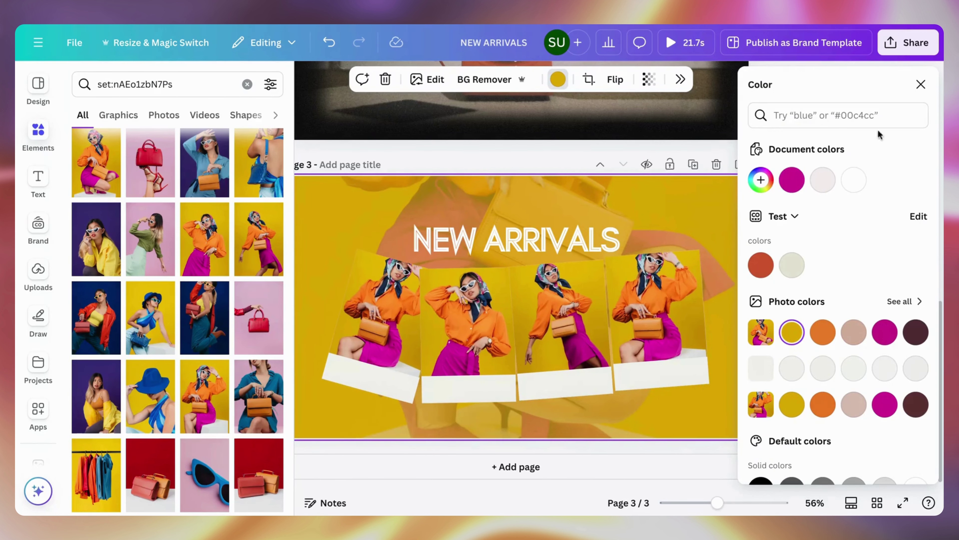
pyautogui.click(921, 83)
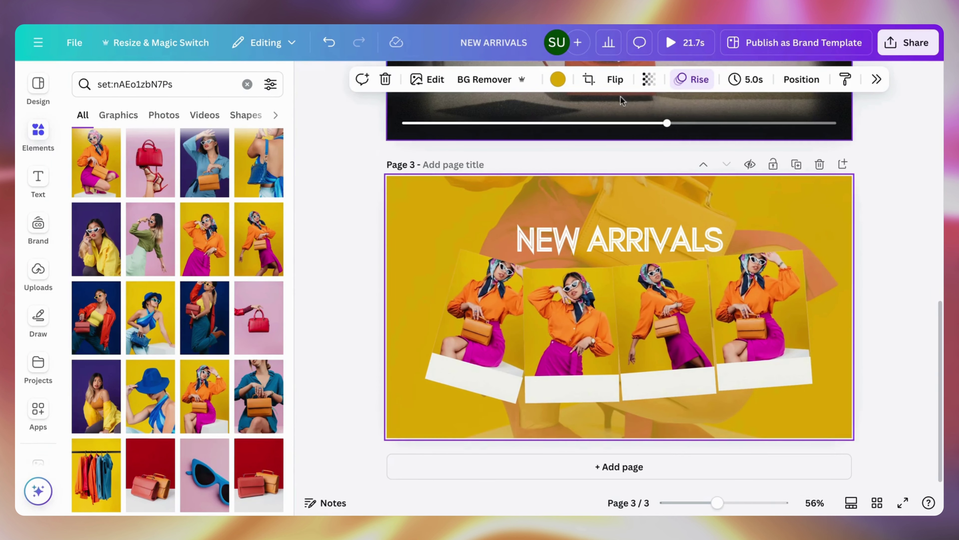
# - Add a rectangle and stretch it beyond the page width, covering the lower half of page 3
pyautogui.press('r')
pyautogui.click(411, 244)
pyautogui.click(620, 319)
pyautogui.moveTo(619, 319); pyautogui.dragTo(910, 328)
pyautogui.moveTo(668, 368); pyautogui.dragTo(670, 442)
pyautogui.moveTo(690, 403); pyautogui.dragTo(667, 399)
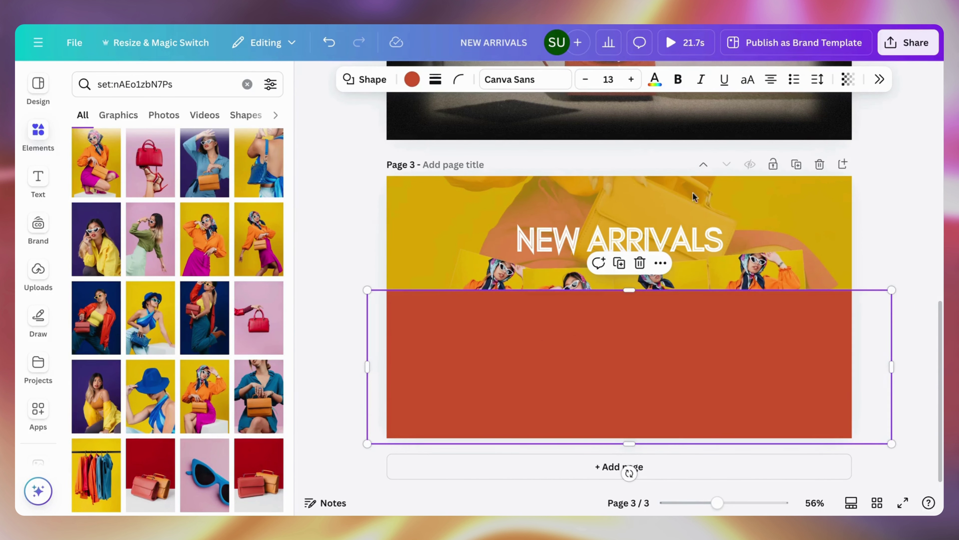
# - Fill the rectangle with the magenta from the photo colours
pyautogui.click(415, 84)
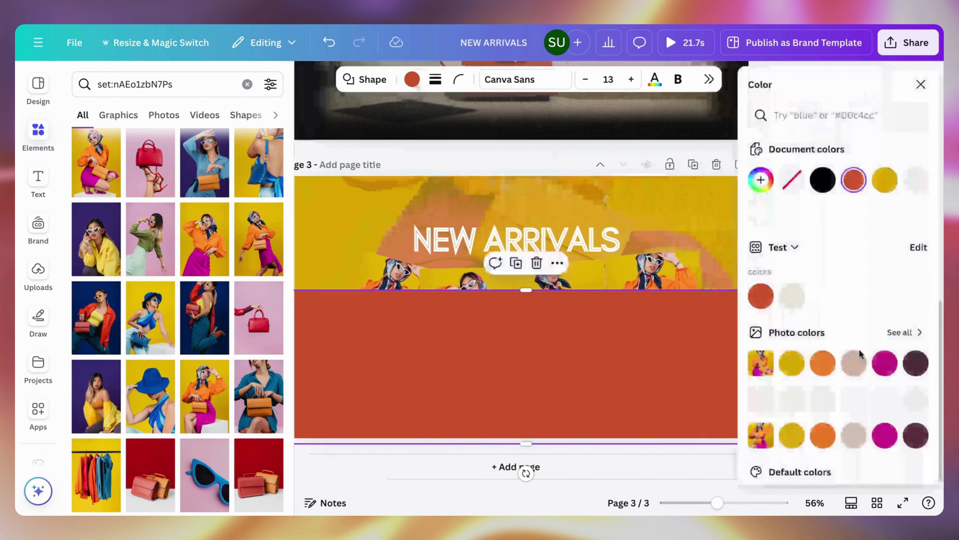
pyautogui.click(884, 363)
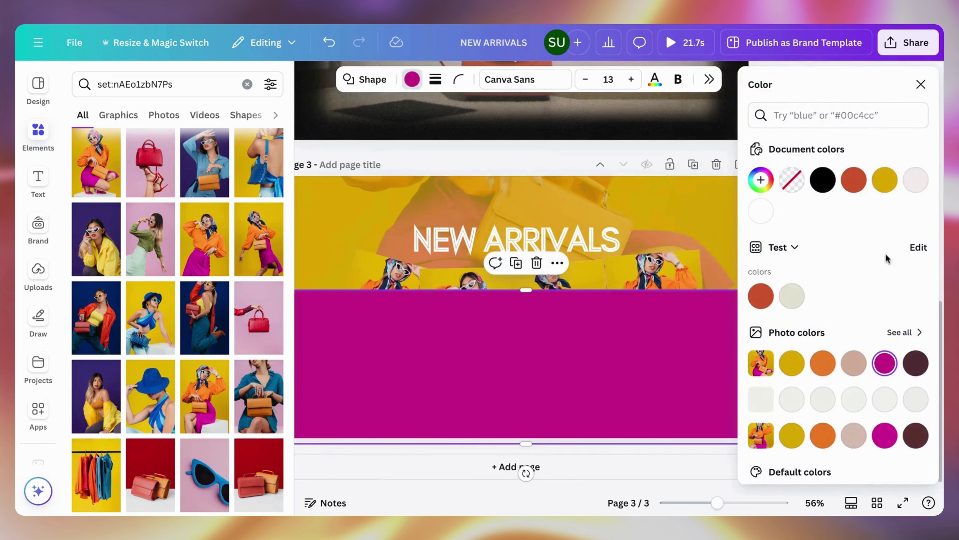
pyautogui.click(920, 84)
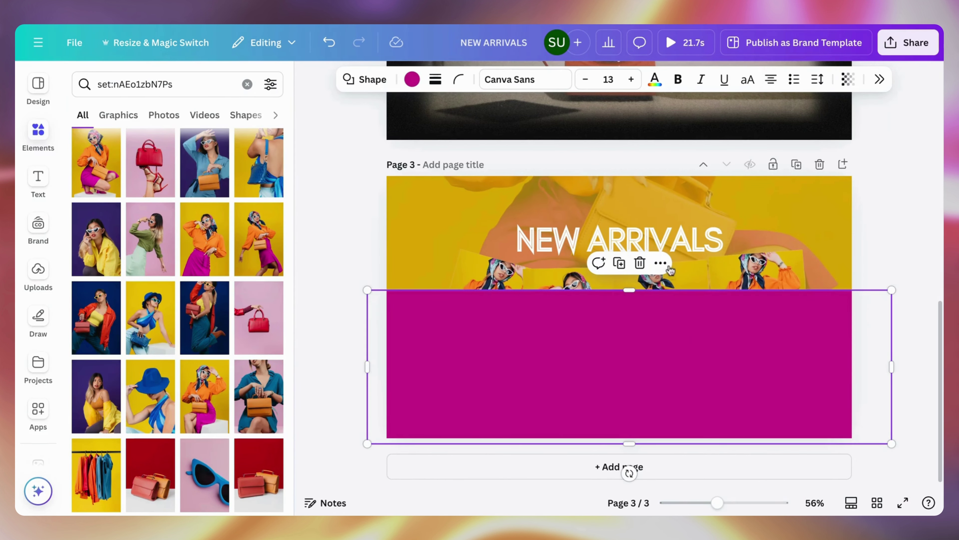
# - Send the magenta rectangle to the back so it sits behind the photo cards on page 3
pyautogui.click(660, 264)
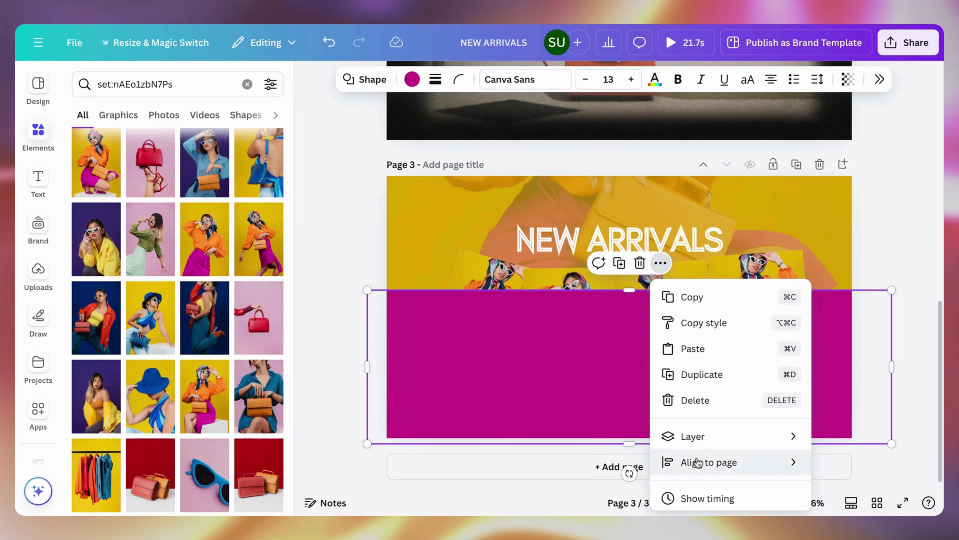
pyautogui.press('Escape')
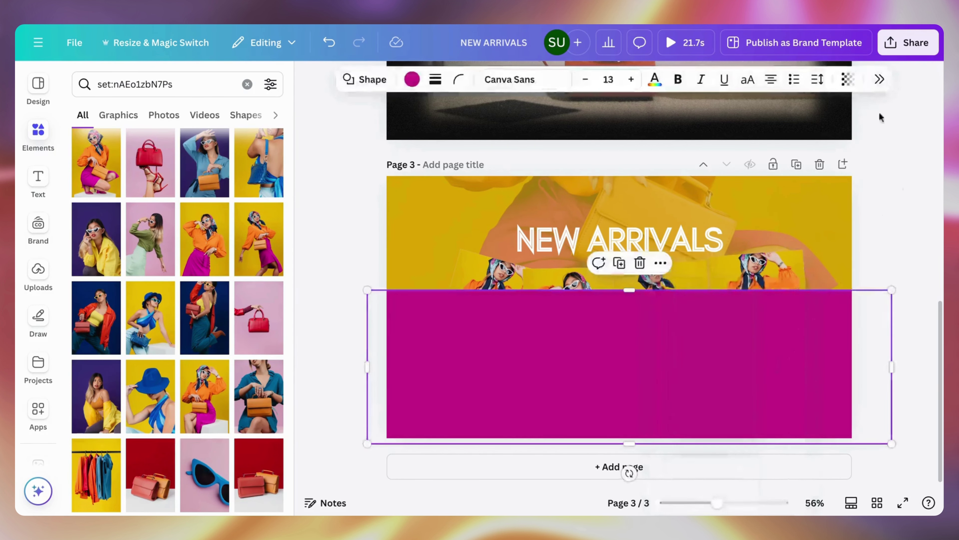
pyautogui.click(640, 263)
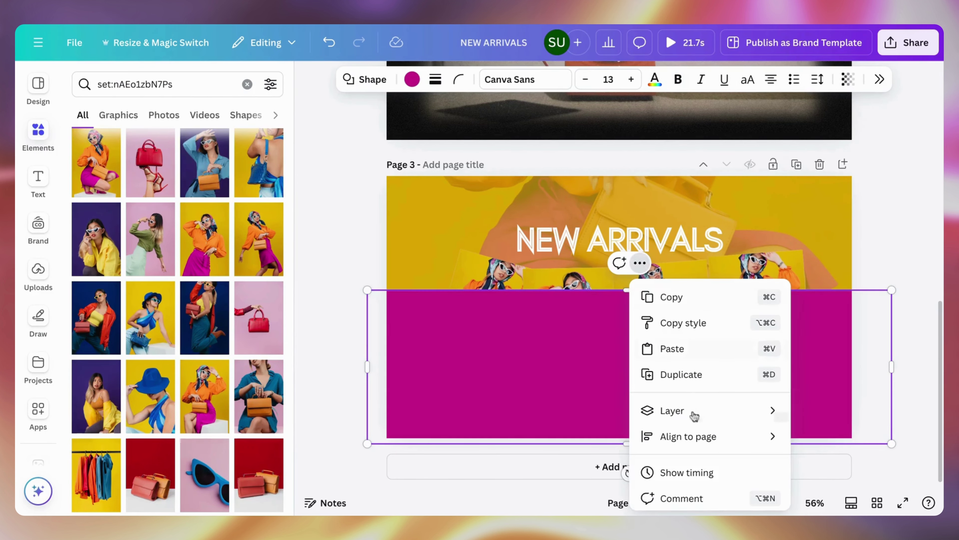
pyautogui.scroll(-3, 694, 416)
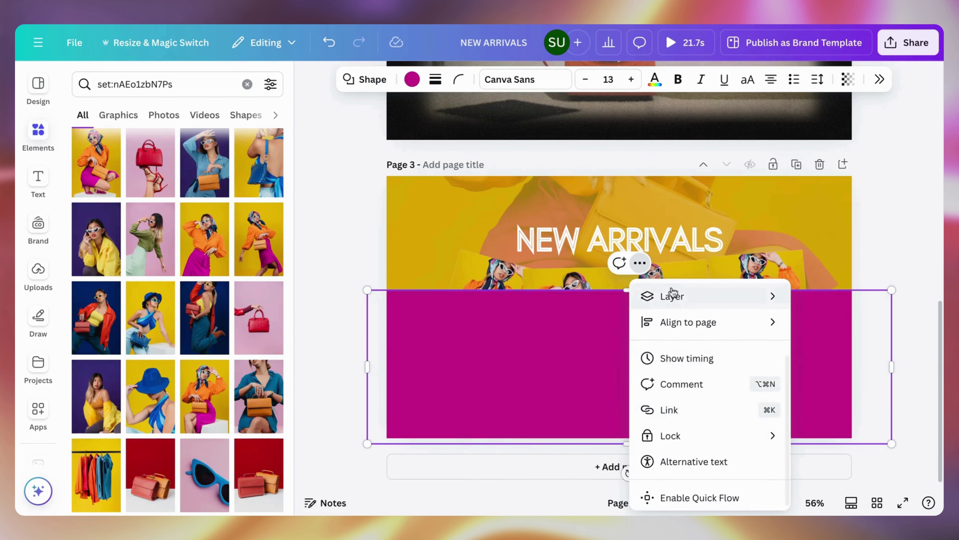
pyautogui.moveTo(652, 303)
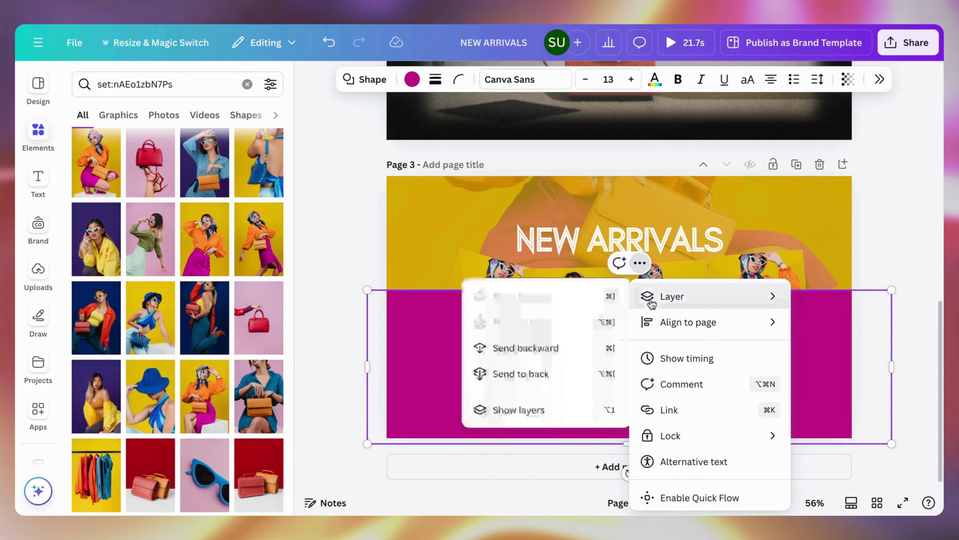
pyautogui.click(584, 373)
pyautogui.click(357, 267)
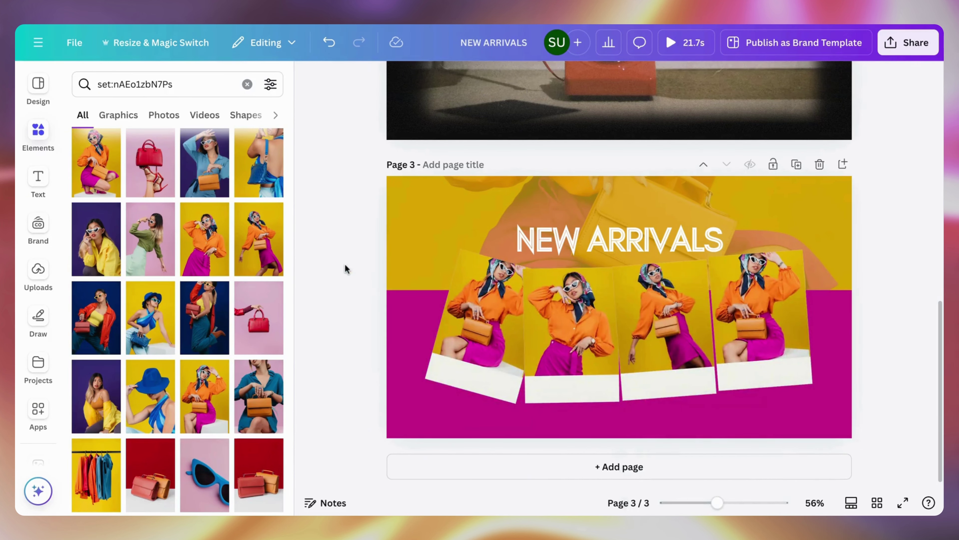
pyautogui.click(294, 287)
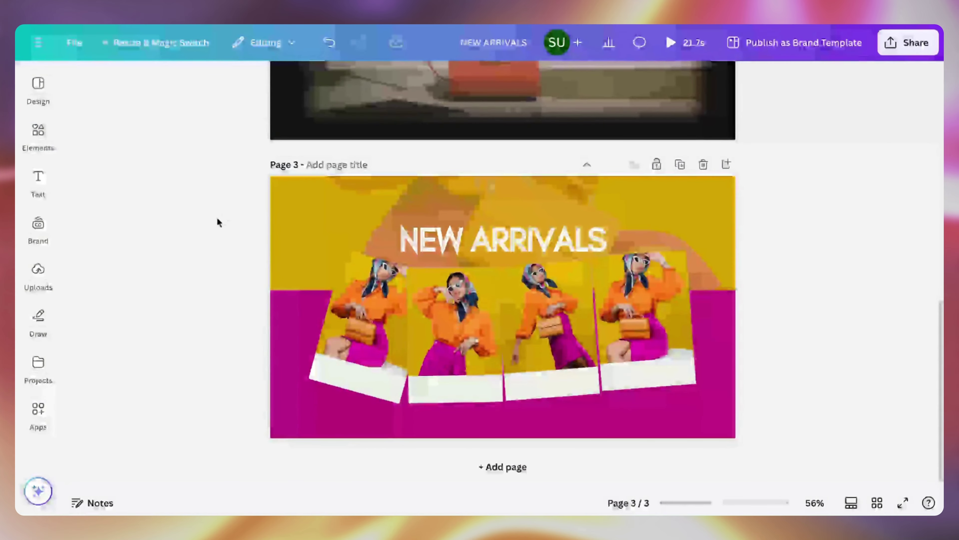
# - Try the magenta rectangle over the upper half of page 3, and undo the move
pyautogui.click(285, 317)
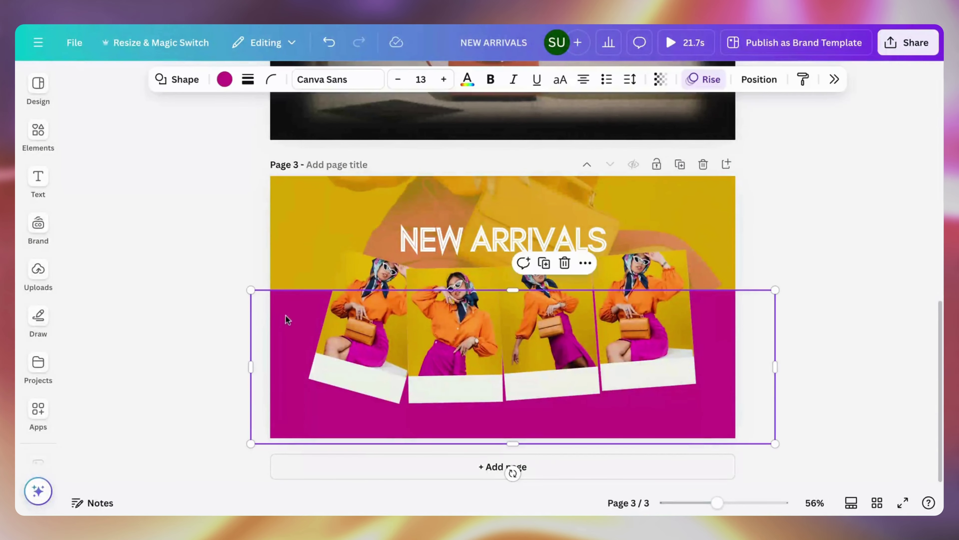
pyautogui.click(301, 238)
pyautogui.click(296, 370)
pyautogui.moveTo(308, 396); pyautogui.dragTo(322, 280)
pyautogui.click(202, 351)
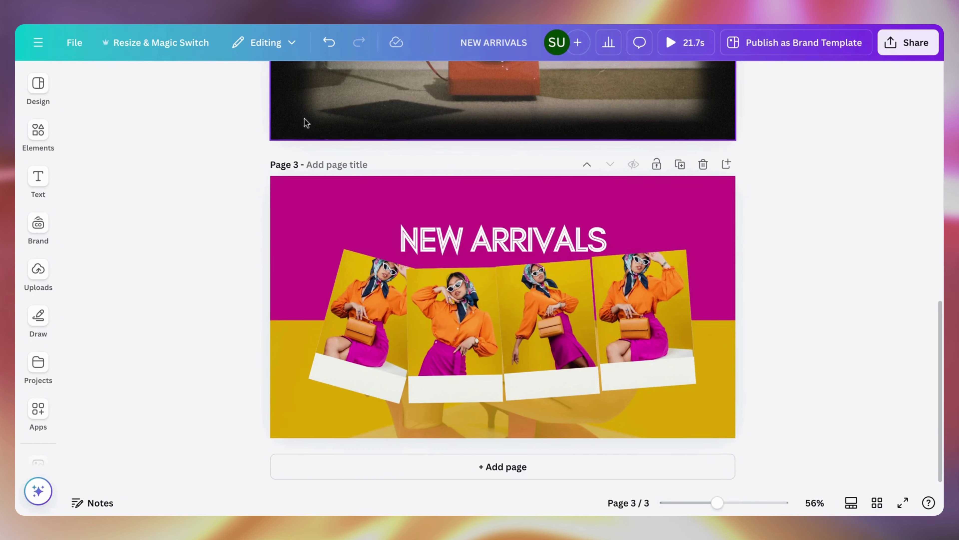
pyautogui.click(328, 51)
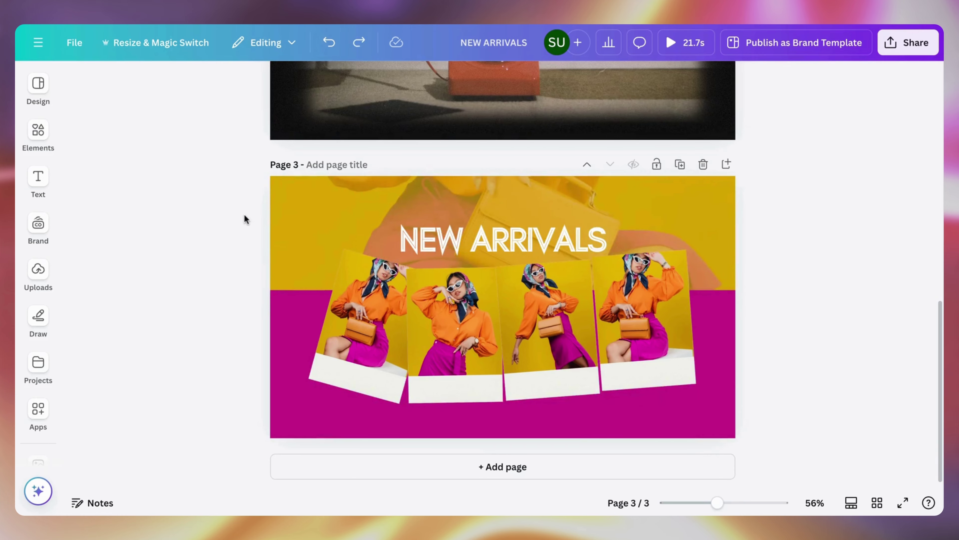
# - Add a new page after page 3
pyautogui.scroll(2, 244, 220)
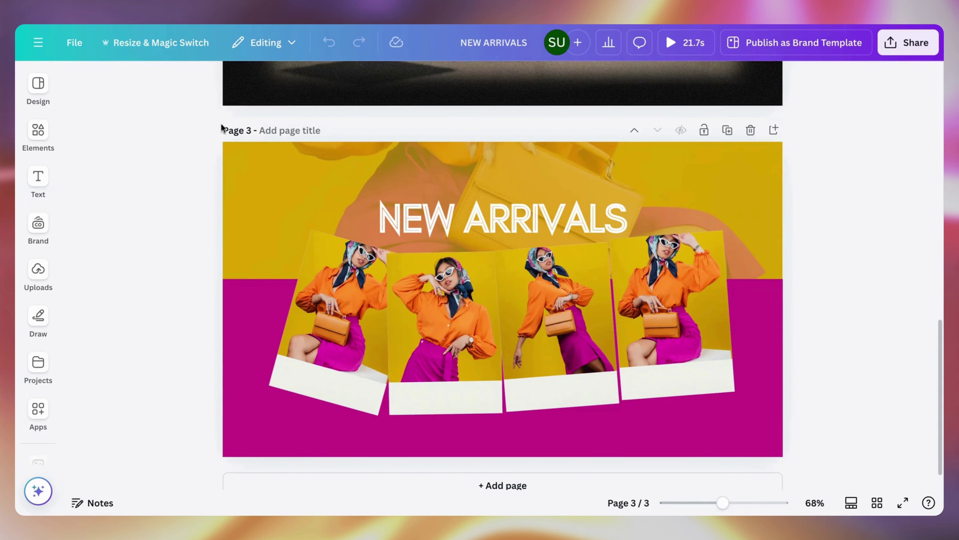
pyautogui.click(773, 129)
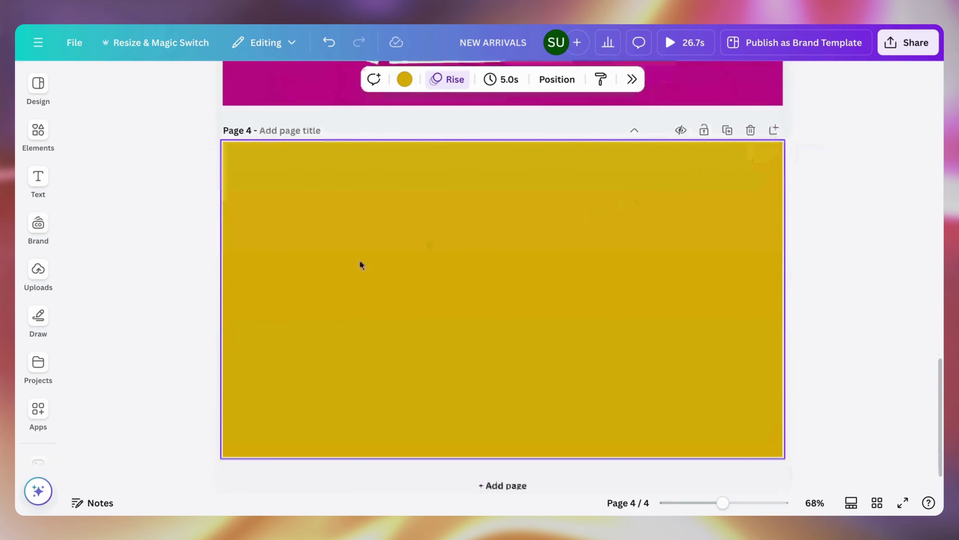
# - Search the elements for "Frame", look through the available frame designs and clear the search
pyautogui.click(39, 132)
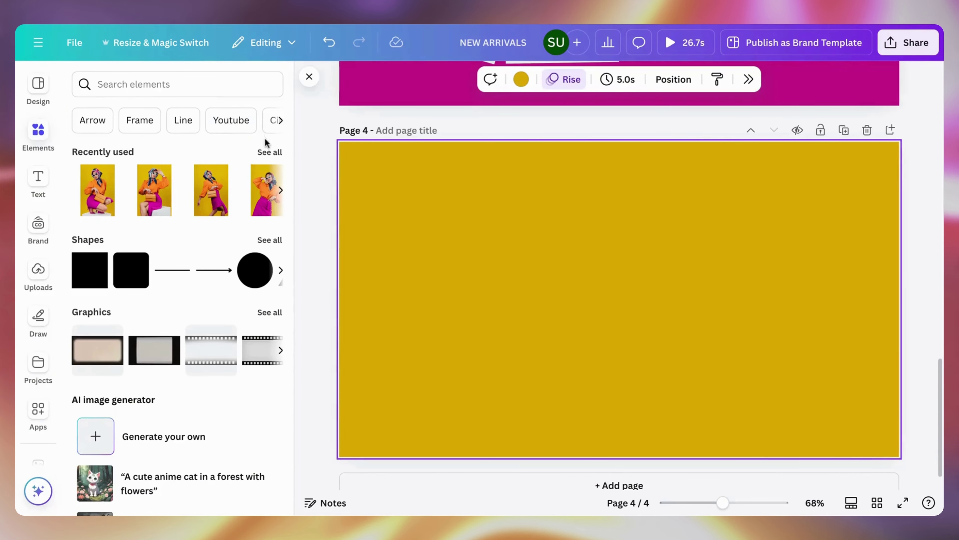
pyautogui.click(147, 130)
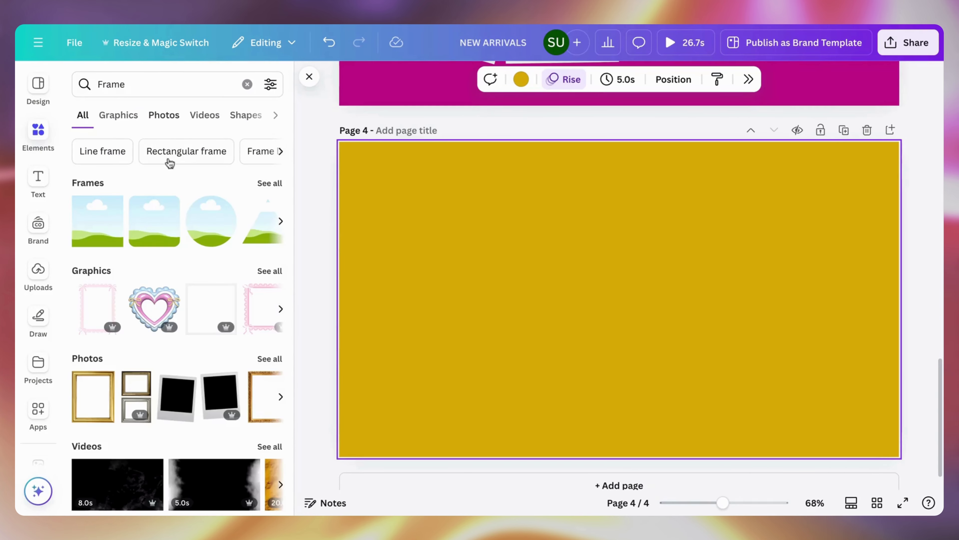
pyautogui.click(268, 183)
pyautogui.scroll(-8, 200, 266)
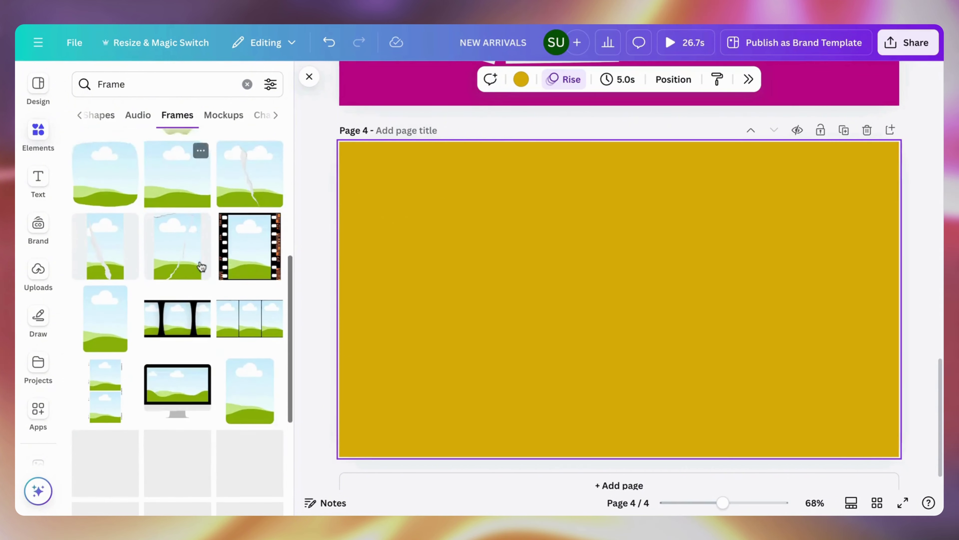
pyautogui.scroll(-5, 201, 266)
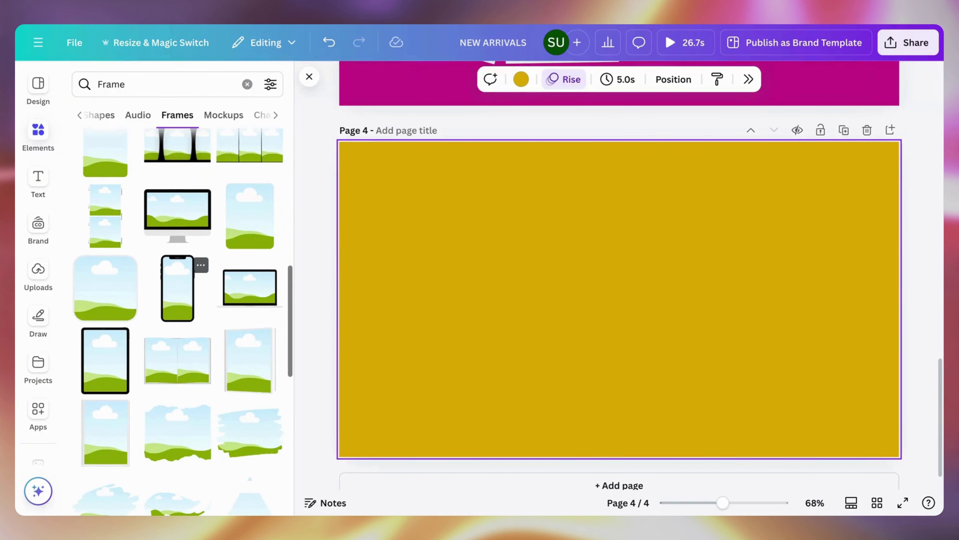
pyautogui.scroll(-2, 127, 246)
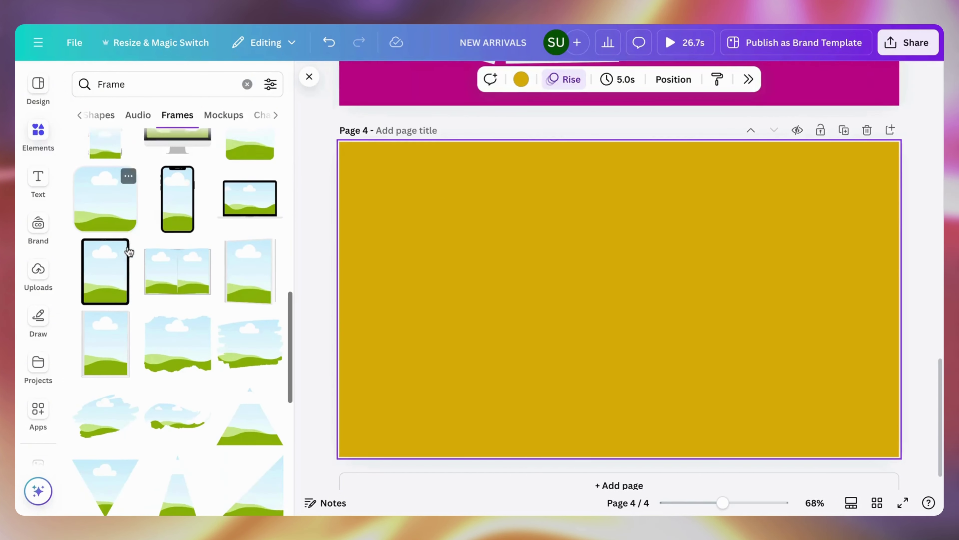
pyautogui.scroll(-6, 126, 250)
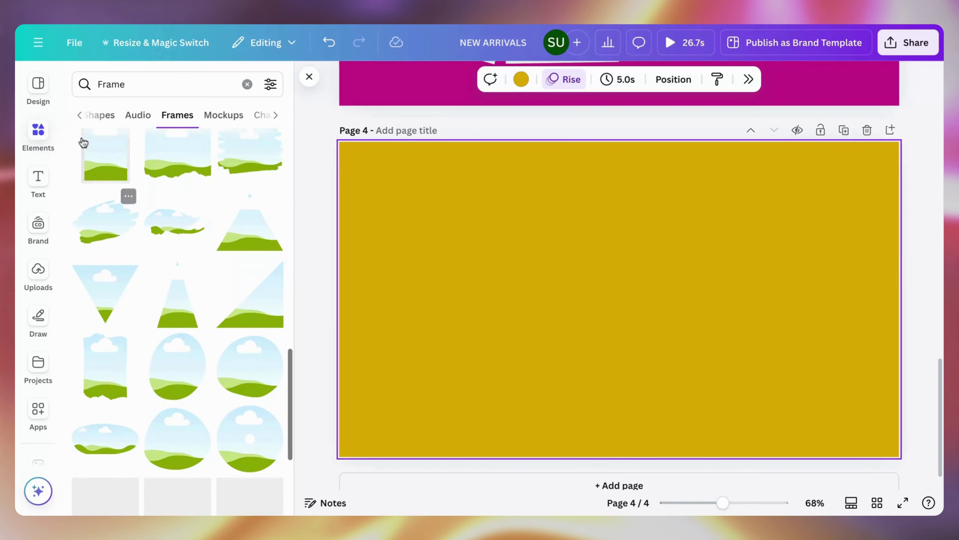
pyautogui.click(79, 116)
pyautogui.click(245, 95)
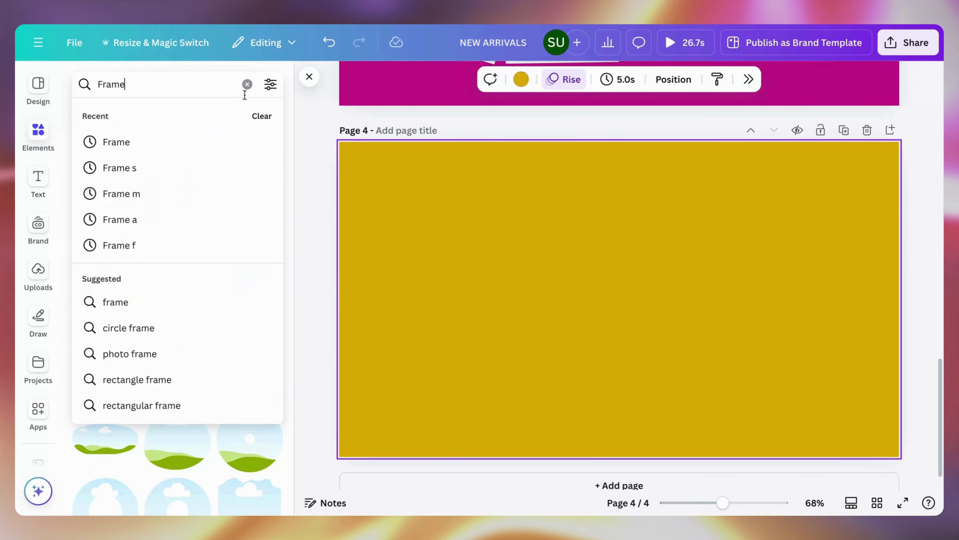
pyautogui.click(246, 86)
# - Find the Frames category among the elements and show its full Devices collection
pyautogui.scroll(-15, 172, 267)
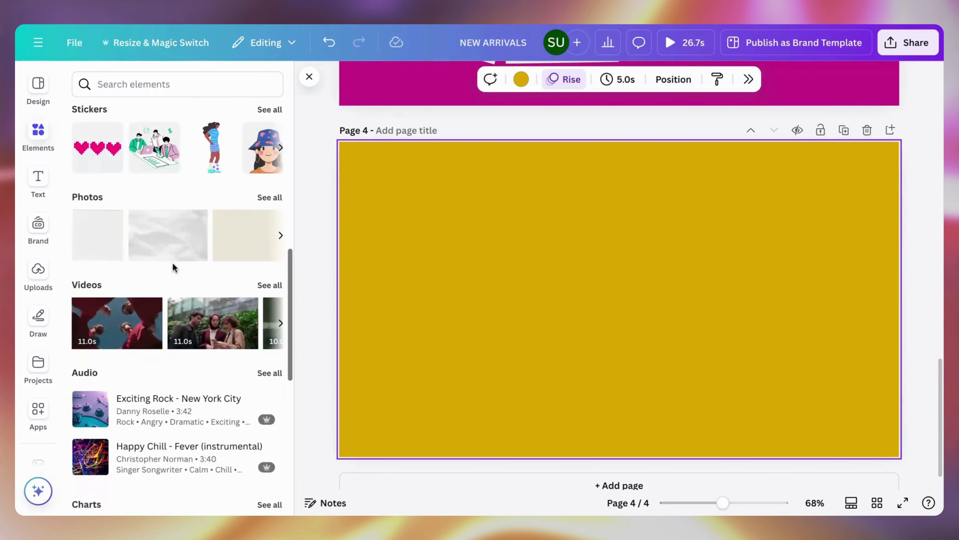
pyautogui.scroll(-8, 173, 266)
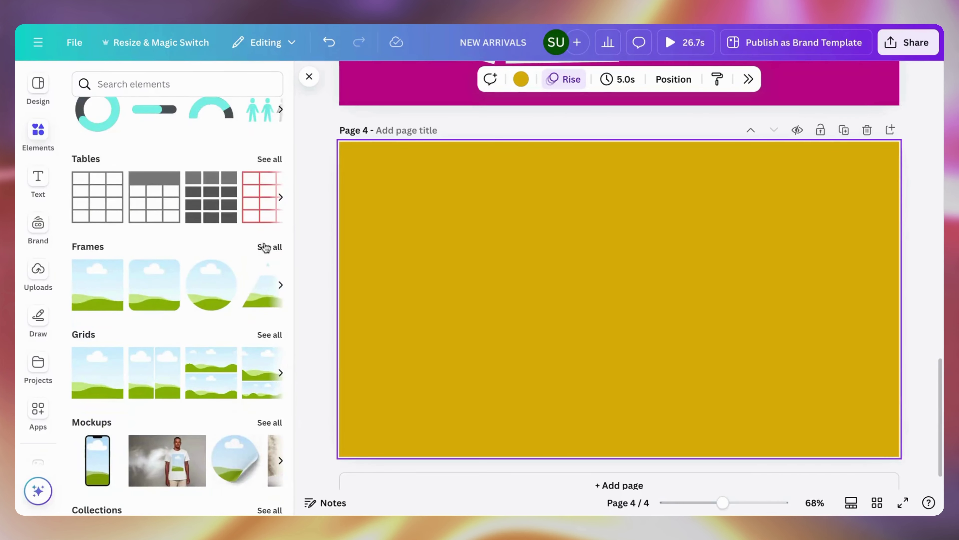
pyautogui.click(266, 246)
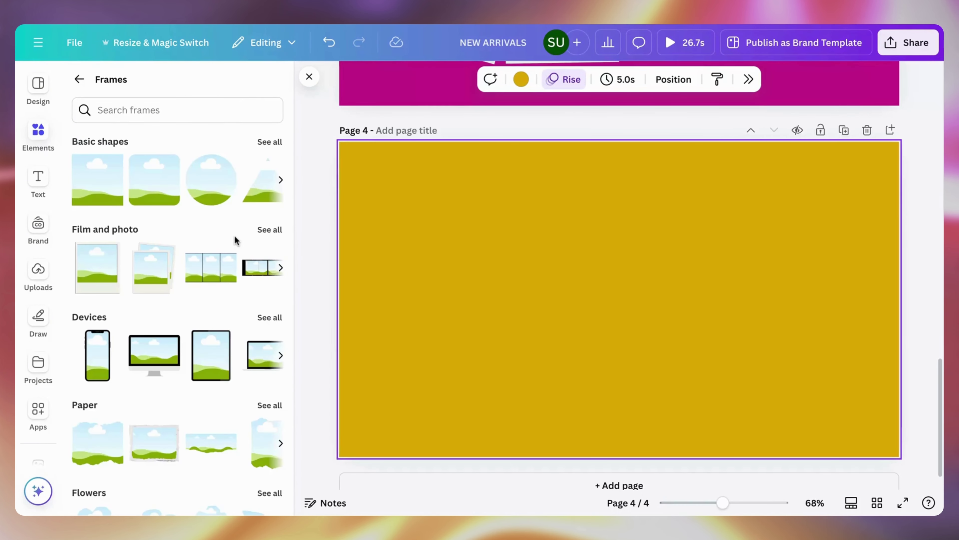
pyautogui.scroll(-3, 241, 283)
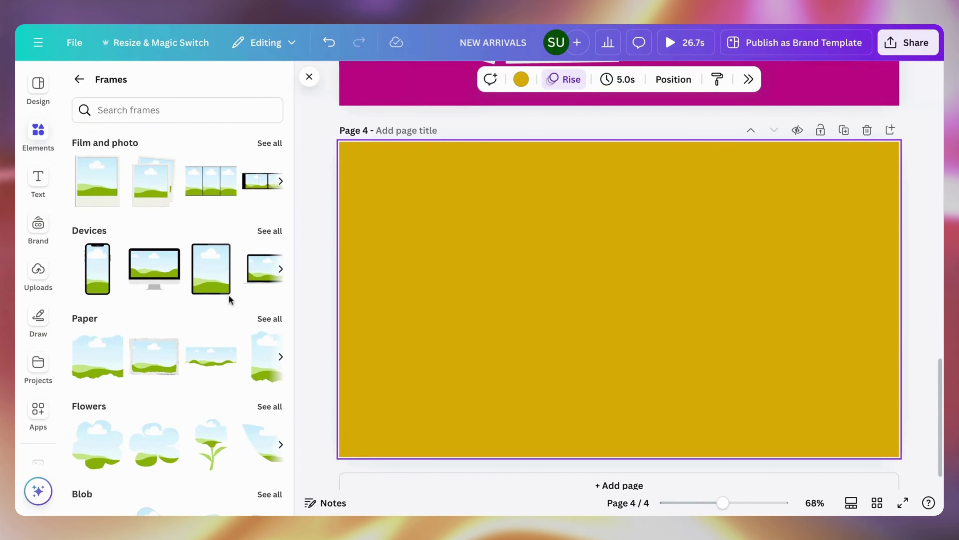
pyautogui.click(269, 231)
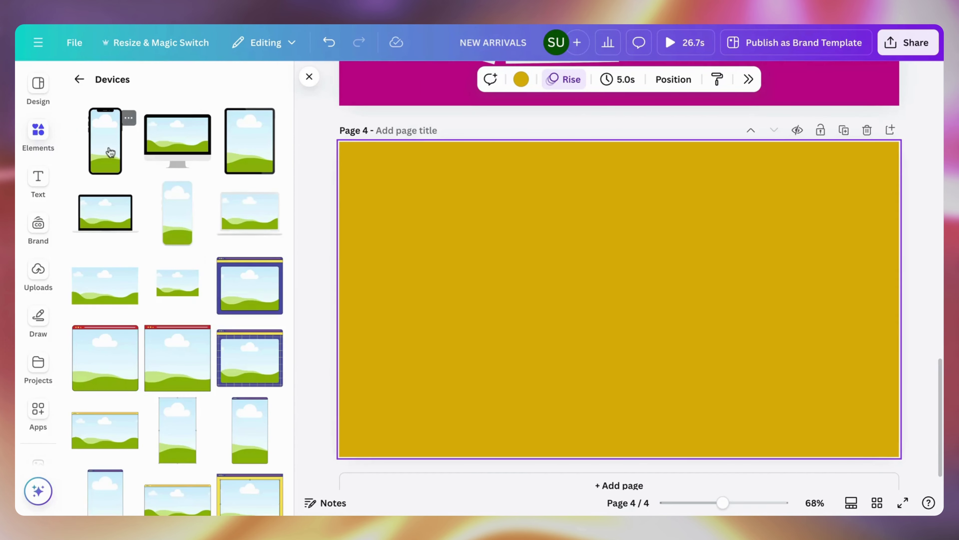
# - Add the black smartphone frame to page 4 and place it near the page's right edge
pyautogui.click(110, 152)
pyautogui.moveTo(659, 218); pyautogui.dragTo(808, 183)
pyautogui.moveTo(646, 228); pyautogui.dragTo(795, 260)
# - Change page 4's background to the magenta from the document colours
pyautogui.click(575, 272)
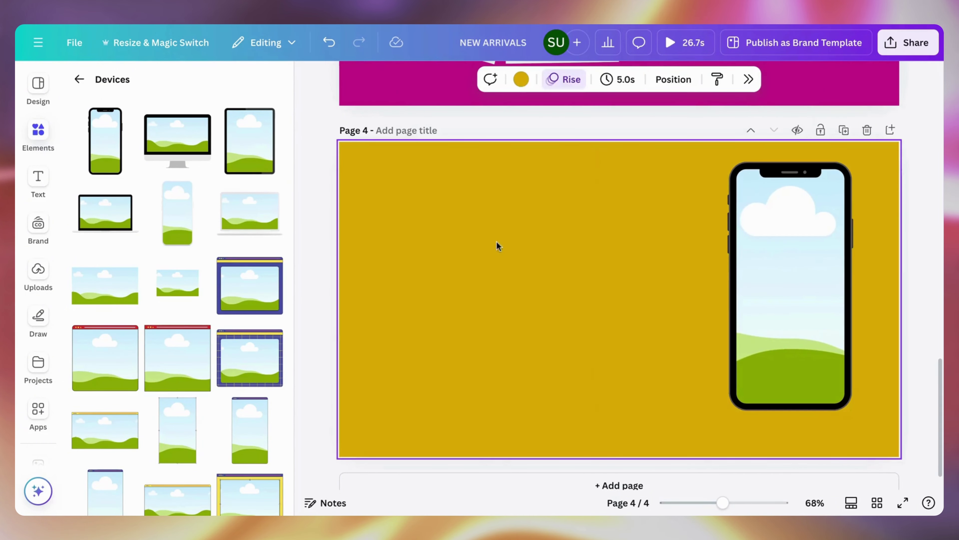
pyautogui.click(518, 80)
pyautogui.click(881, 185)
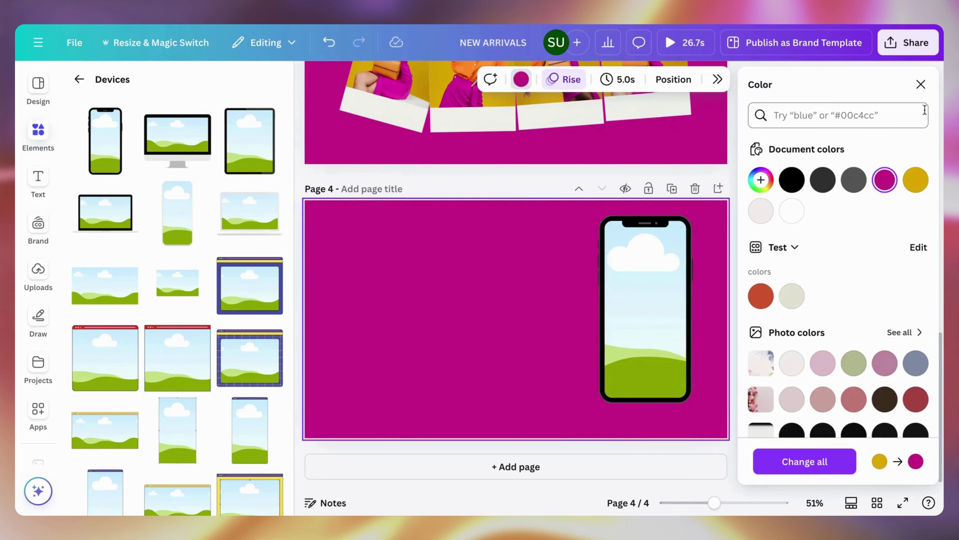
pyautogui.click(921, 84)
# - Enlarge the phone frame slightly and nudge it left and down on page 4
pyautogui.click(776, 294)
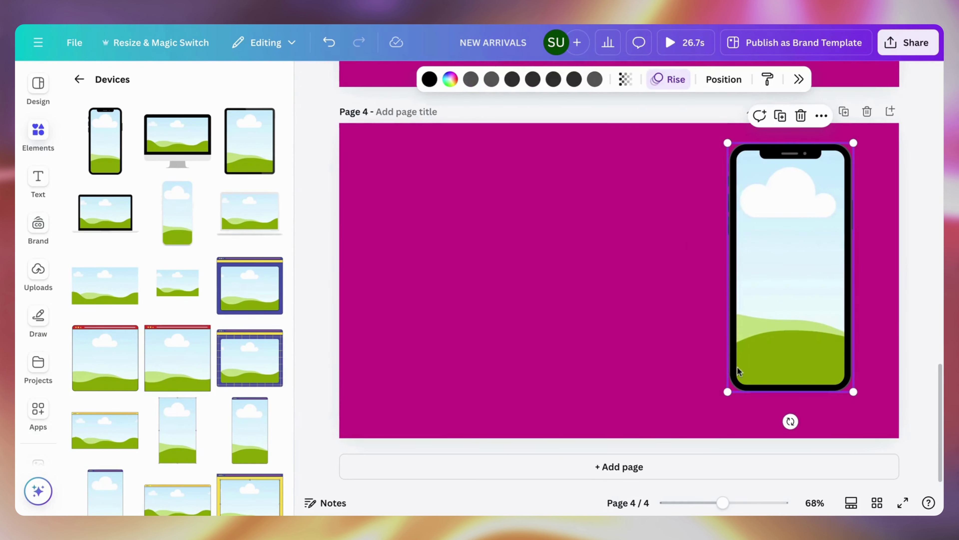
pyautogui.moveTo(728, 390); pyautogui.dragTo(717, 403)
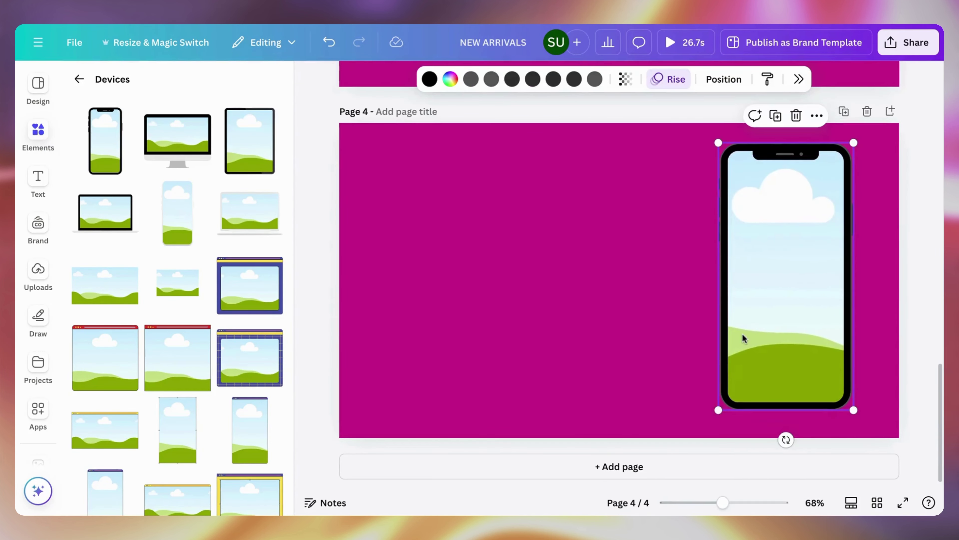
pyautogui.moveTo(743, 339)
pyautogui.mouseDown()
pyautogui.moveTo(741, 349)
pyautogui.moveTo(739, 338)
pyautogui.mouseUp()
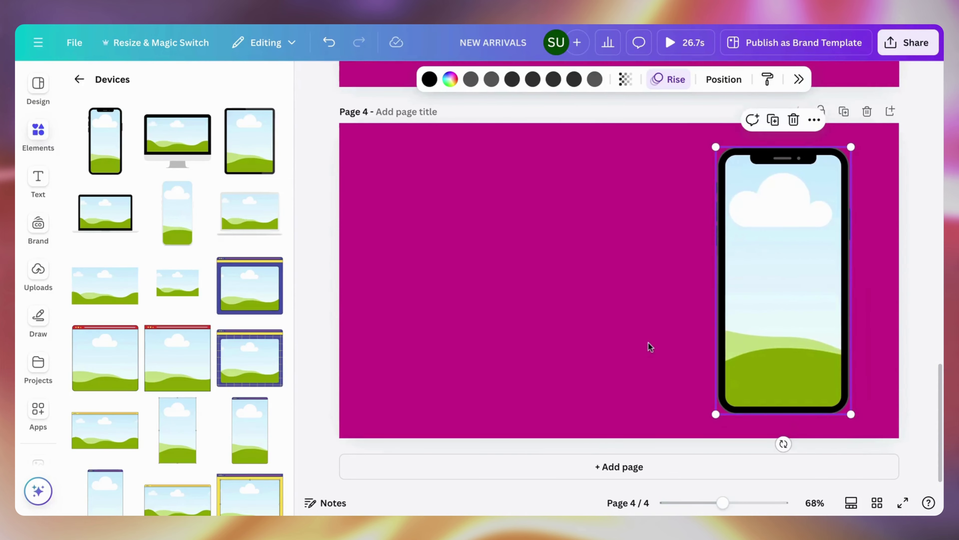
# - Add a laptop frame at the centre of page 4 and replace the right-hand phone with a copy at the lower left
pyautogui.click(648, 343)
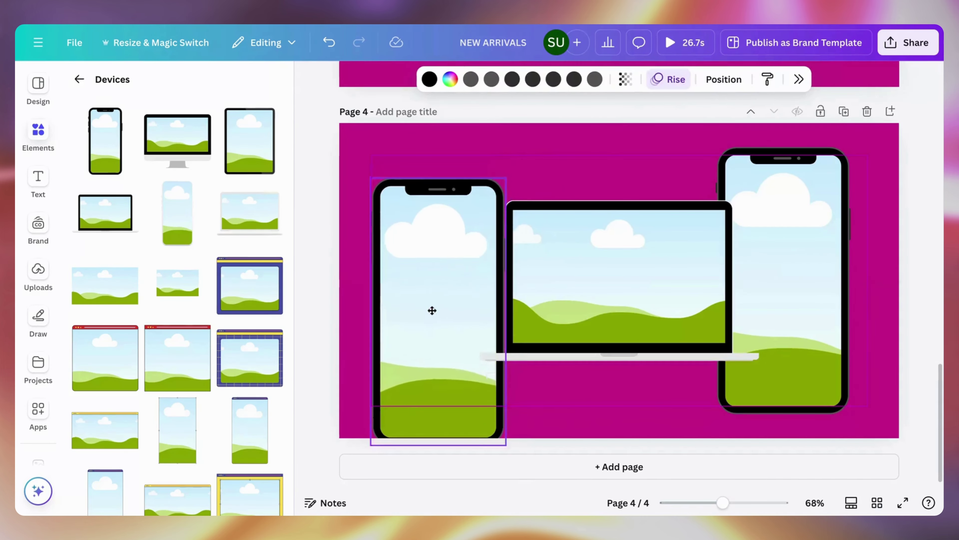
pyautogui.moveTo(431, 310); pyautogui.dragTo(408, 434)
pyautogui.click(807, 262)
pyautogui.moveTo(807, 262); pyautogui.dragTo(827, 288)
pyautogui.press('Delete')
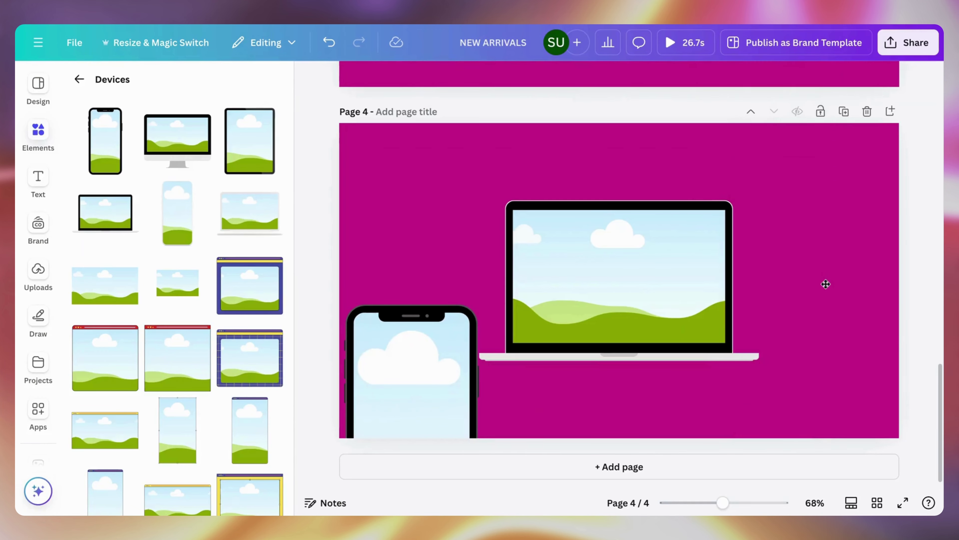
# - Add the tablet frame to the lower right of the laptop and move the phone up beside the laptop's left side
pyautogui.click(251, 138)
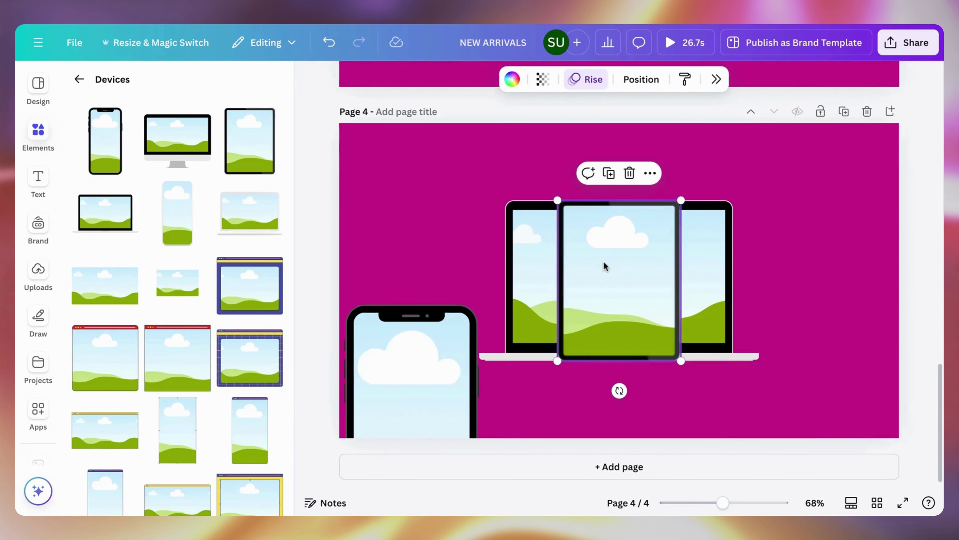
pyautogui.moveTo(604, 265); pyautogui.dragTo(793, 332)
pyautogui.moveTo(381, 331); pyautogui.dragTo(416, 298)
pyautogui.click(542, 272)
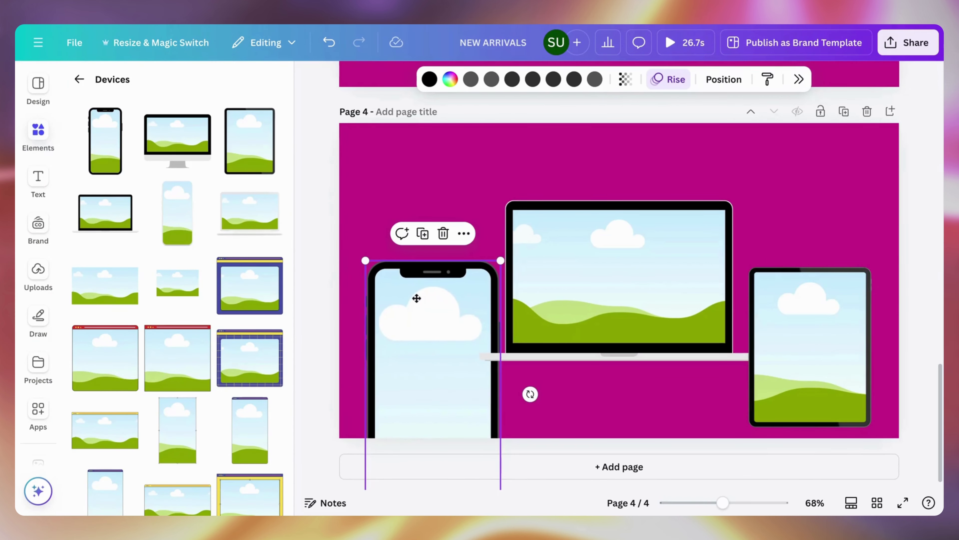
# - Enlarge the laptop frame, shrinking the phone and repositioning the tablet so they overlap the laptop's two sides
pyautogui.click(775, 312)
pyautogui.moveTo(778, 313)
pyautogui.mouseDown()
pyautogui.moveTo(760, 311)
pyautogui.moveTo(772, 313)
pyautogui.mouseUp()
pyautogui.moveTo(406, 231); pyautogui.dragTo(806, 342)
pyautogui.click(903, 282)
pyautogui.click(441, 392)
pyautogui.click(356, 229)
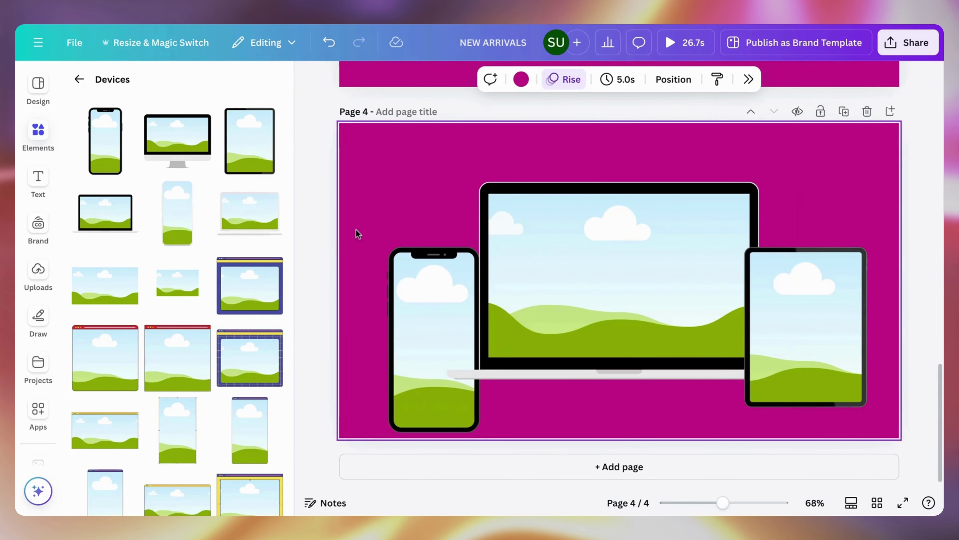
# - Bring the phone frame to the front so it overlaps the laptop base on page 4
pyautogui.click(405, 281)
pyautogui.click(723, 79)
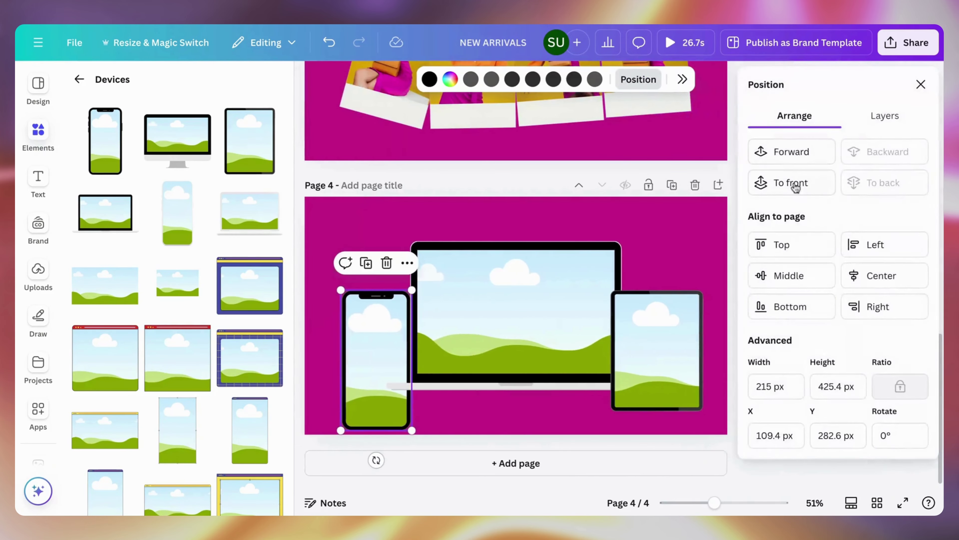
pyautogui.click(813, 185)
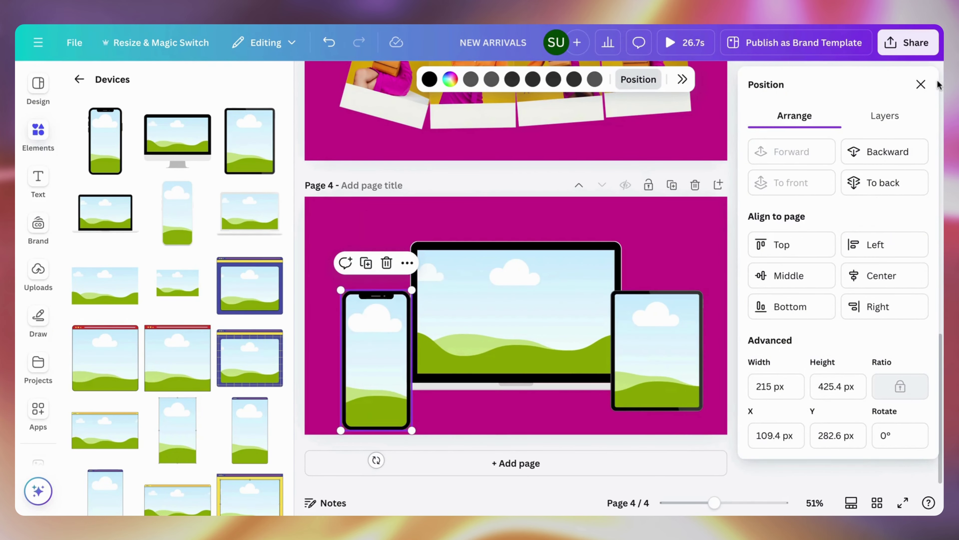
pyautogui.click(920, 85)
pyautogui.click(867, 203)
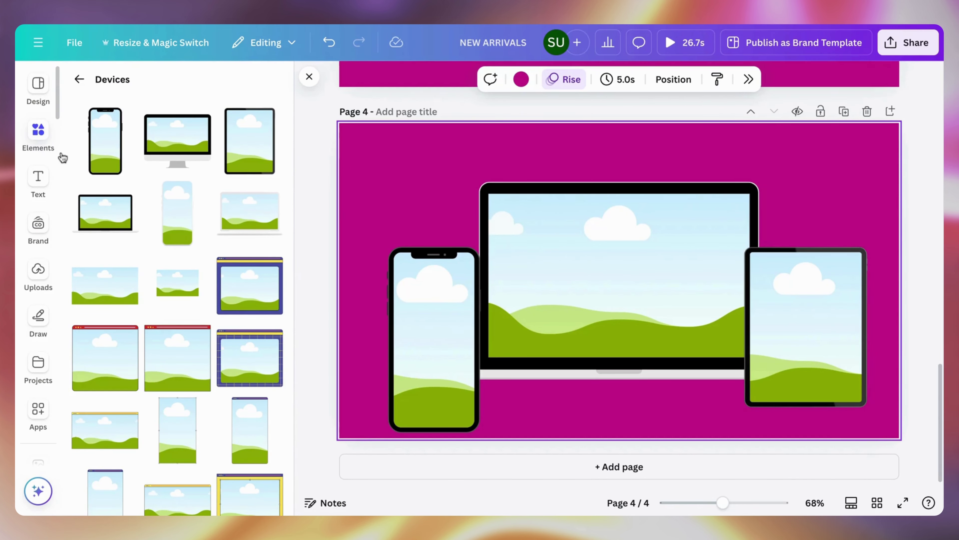
# - Leave the device frames and search all elements for BOOK COVER
pyautogui.click(46, 142)
pyautogui.click(86, 91)
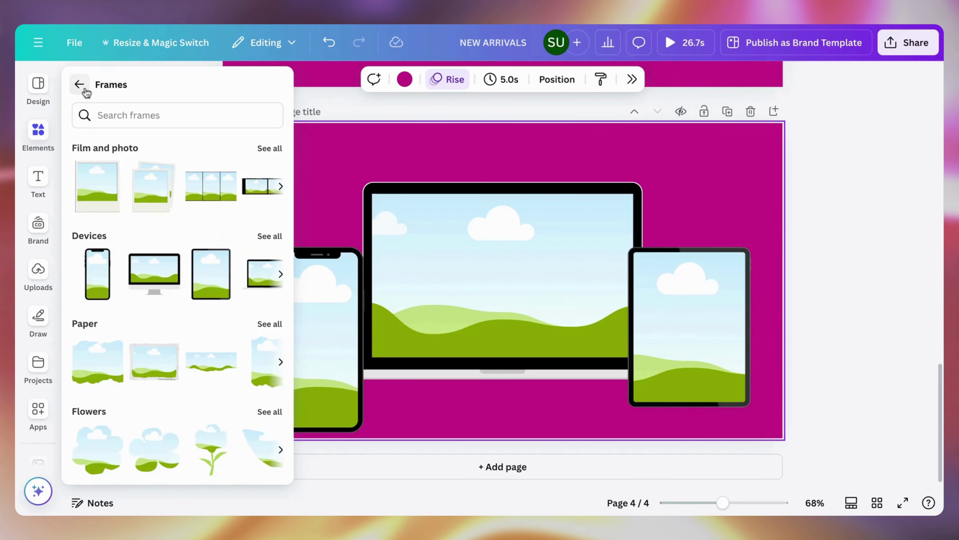
pyautogui.click(79, 81)
pyautogui.click(130, 88)
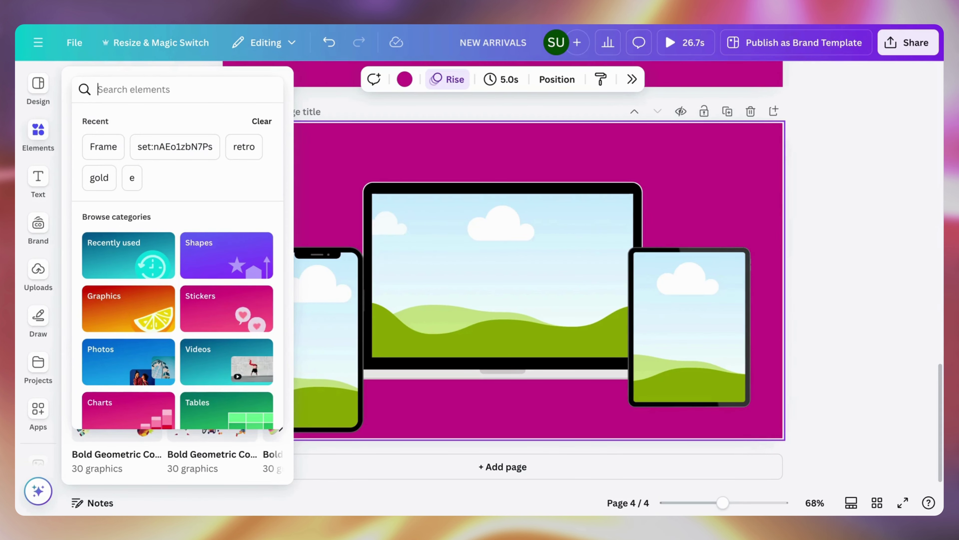
pyautogui.write('BOOK')
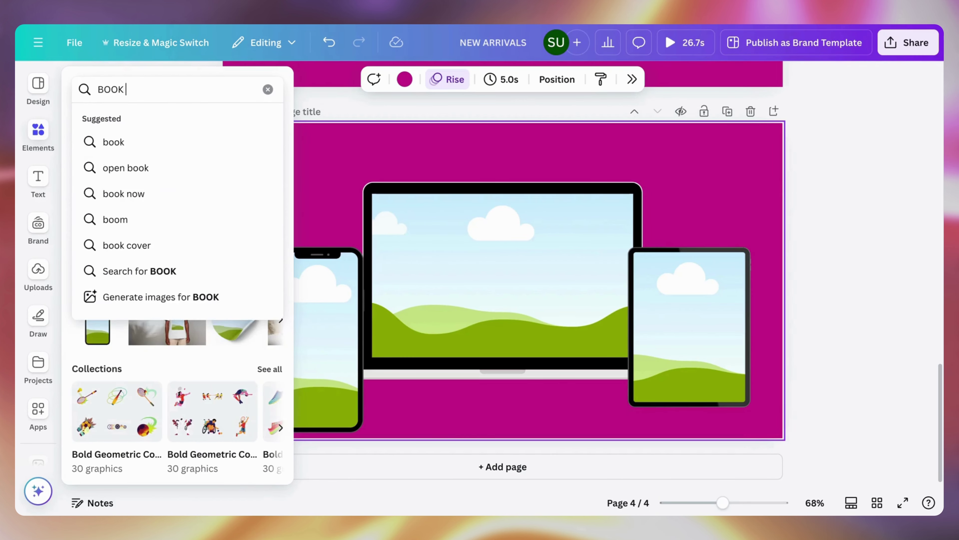
pyautogui.write(' COVER')
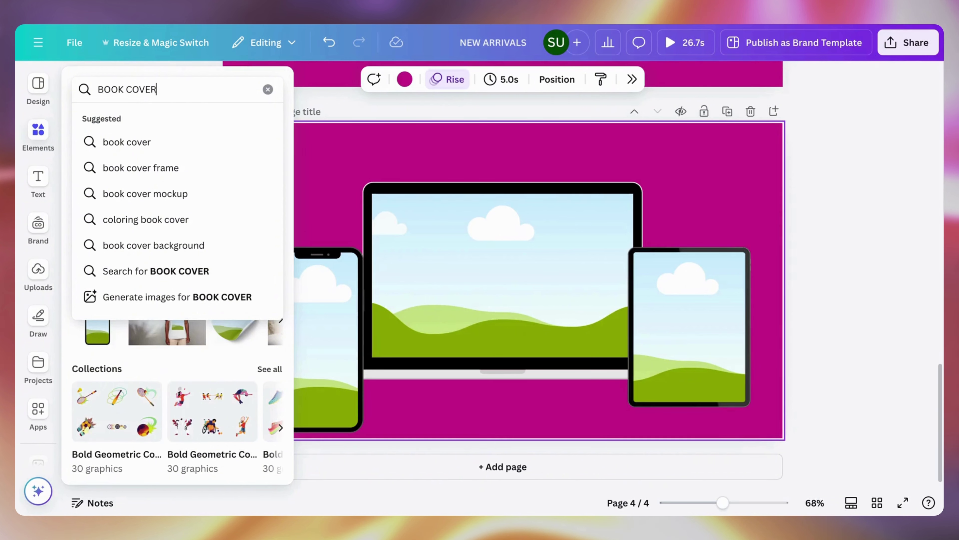
pyautogui.press('Return')
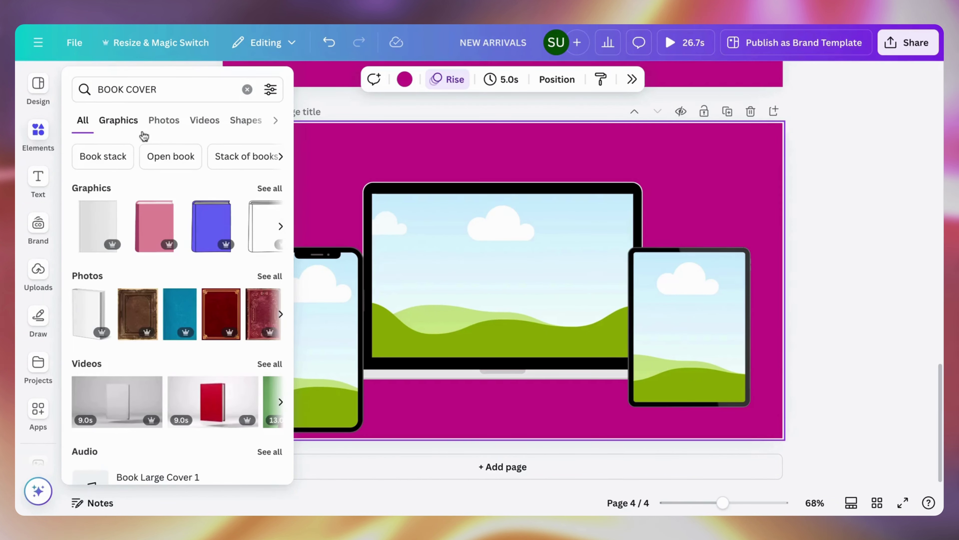
# - Fill the laptop frame with the FRONT AND CENTER cover from the photo results and check its crop
pyautogui.click(163, 131)
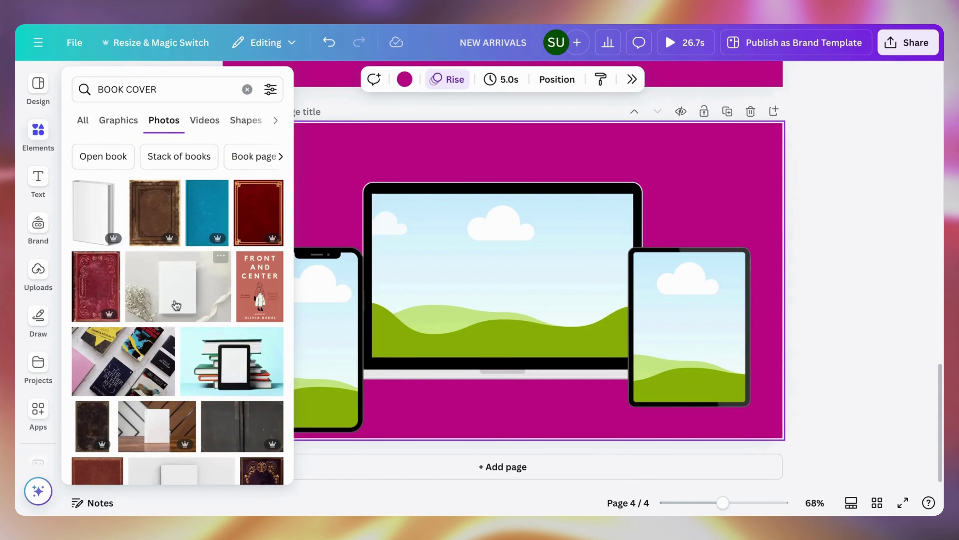
pyautogui.scroll(-2, 176, 304)
pyautogui.scroll(-1, 176, 305)
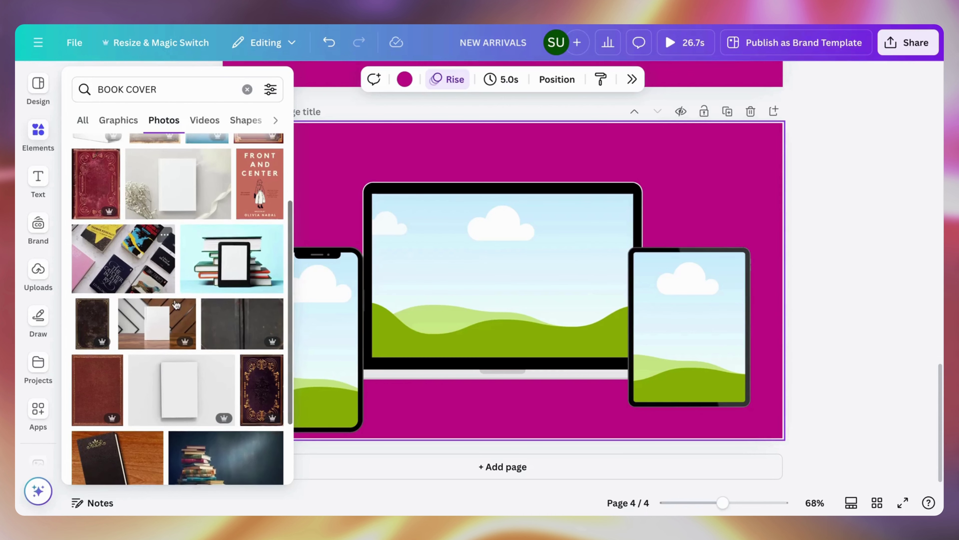
pyautogui.click(260, 199)
pyautogui.click(482, 195)
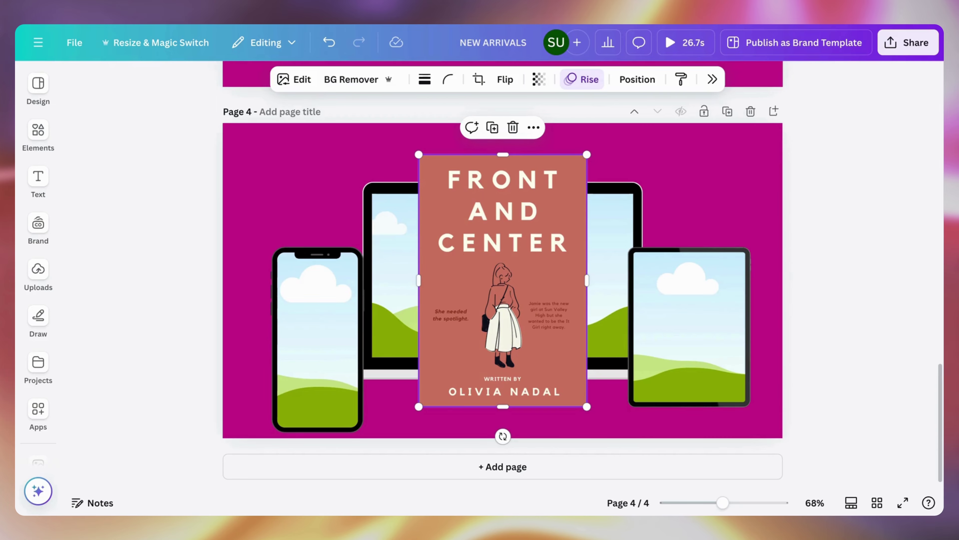
pyautogui.moveTo(488, 242); pyautogui.dragTo(482, 388)
pyautogui.doubleClick(486, 246)
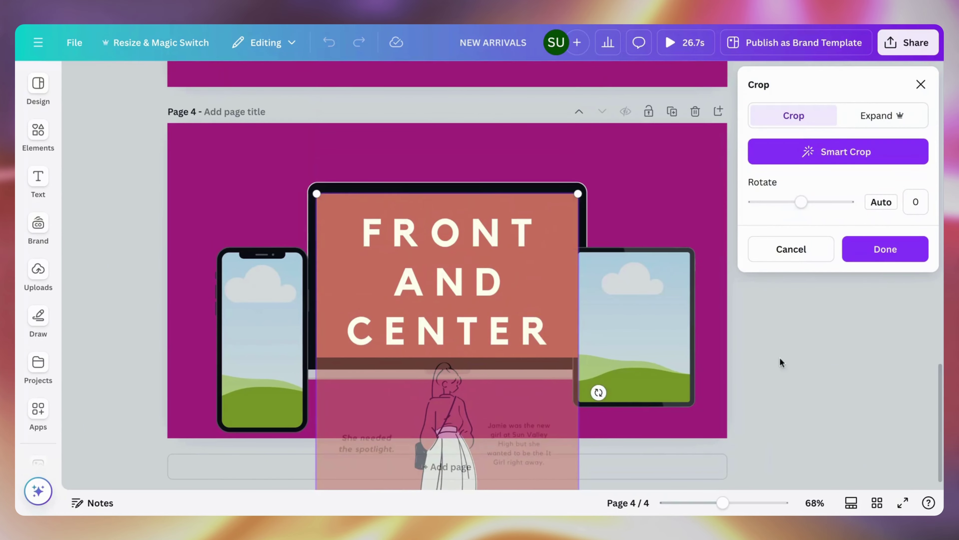
pyautogui.click(771, 362)
pyautogui.click(237, 202)
# - Fill the phone and tablet frames with the same FRONT AND CENTER cover photo
pyautogui.click(37, 139)
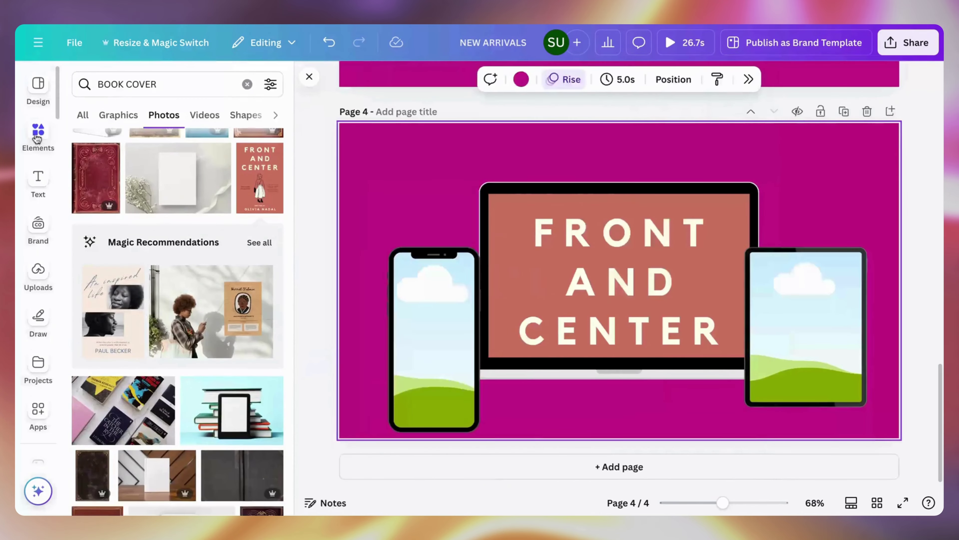
pyautogui.click(246, 172)
pyautogui.moveTo(606, 258); pyautogui.dragTo(459, 303)
pyautogui.click(264, 151)
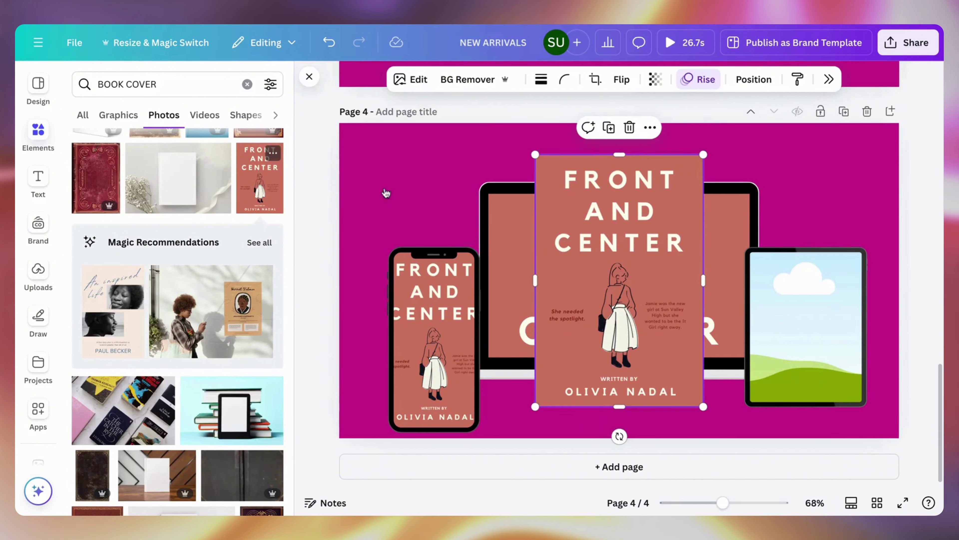
pyautogui.moveTo(626, 178); pyautogui.dragTo(797, 280)
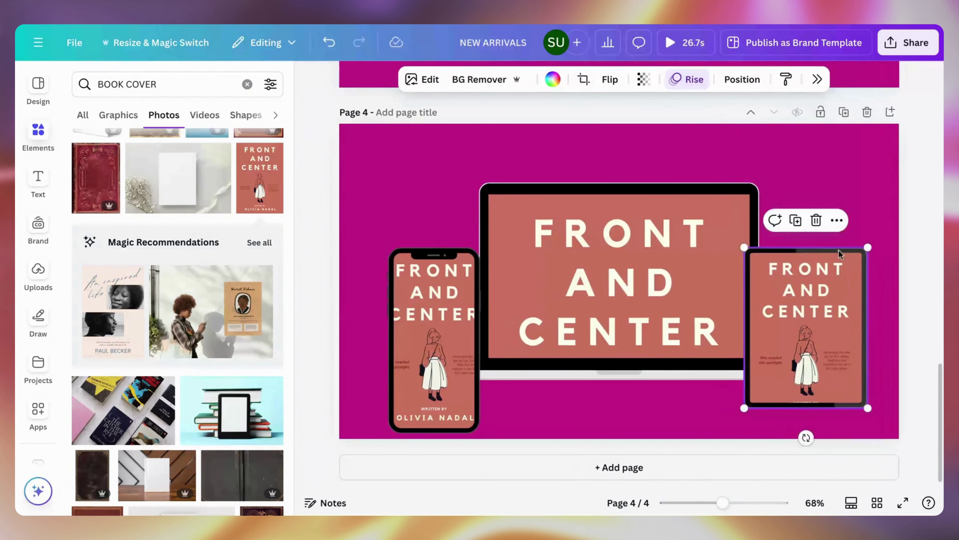
pyautogui.click(881, 224)
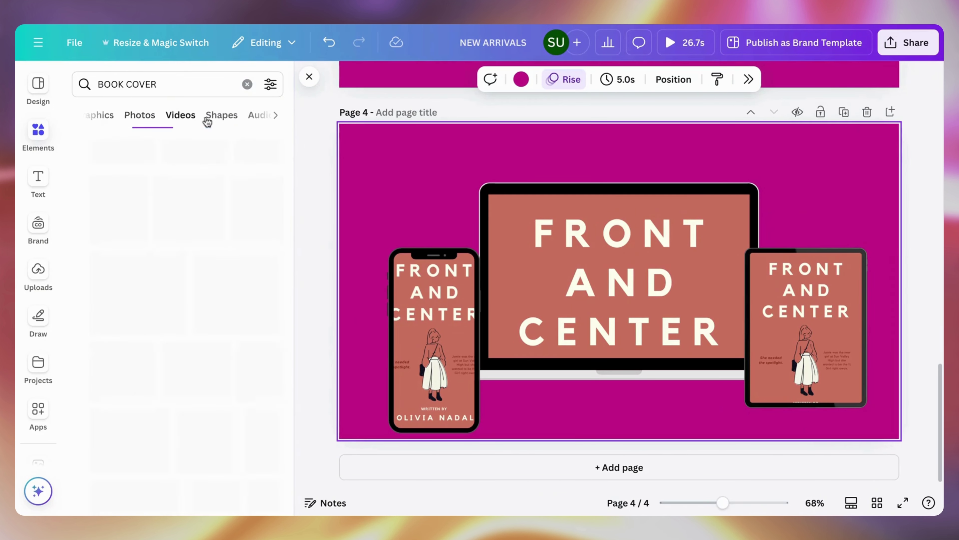
# - Replace the laptop frame's cover with the 8.0s video of someone reading by the water from the book cover results
pyautogui.click(204, 115)
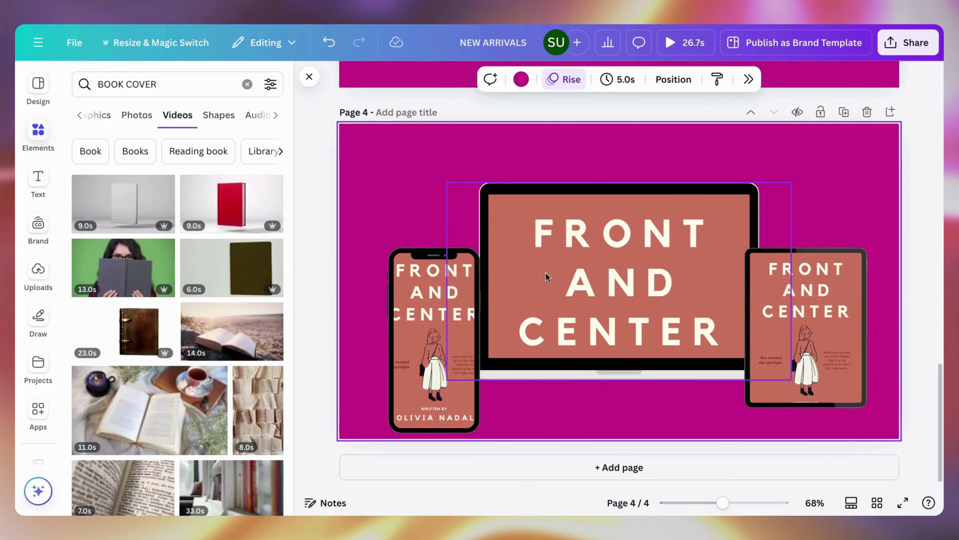
pyautogui.scroll(-4, 192, 365)
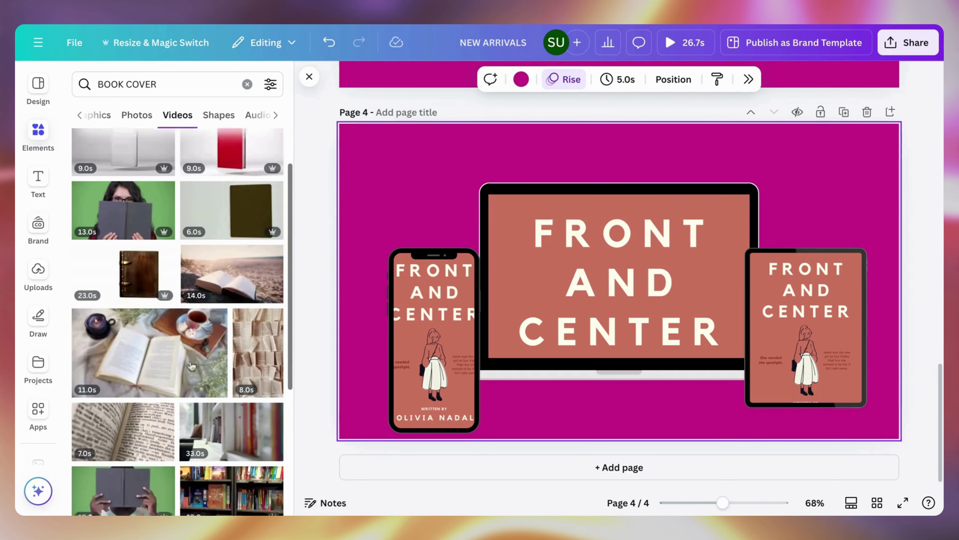
pyautogui.scroll(-7, 191, 365)
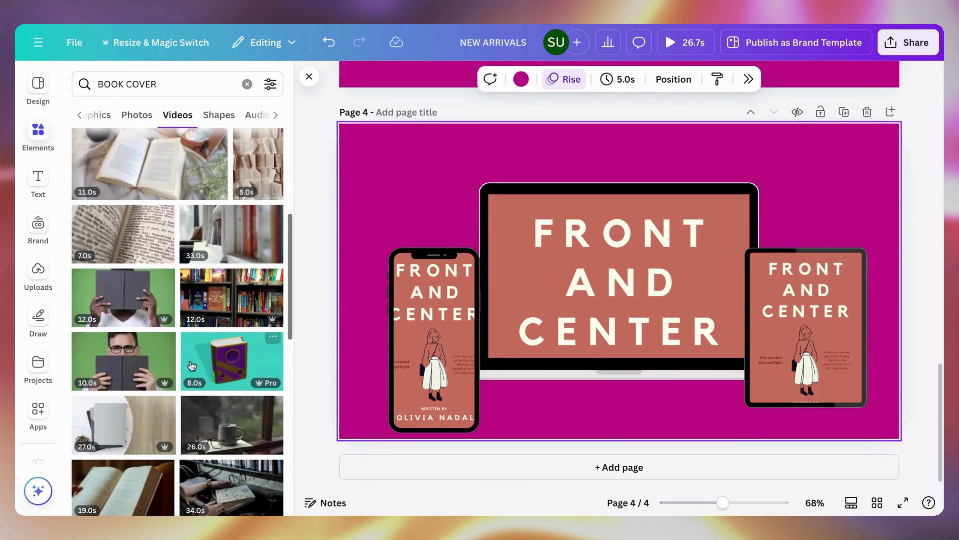
pyautogui.scroll(-1, 127, 369)
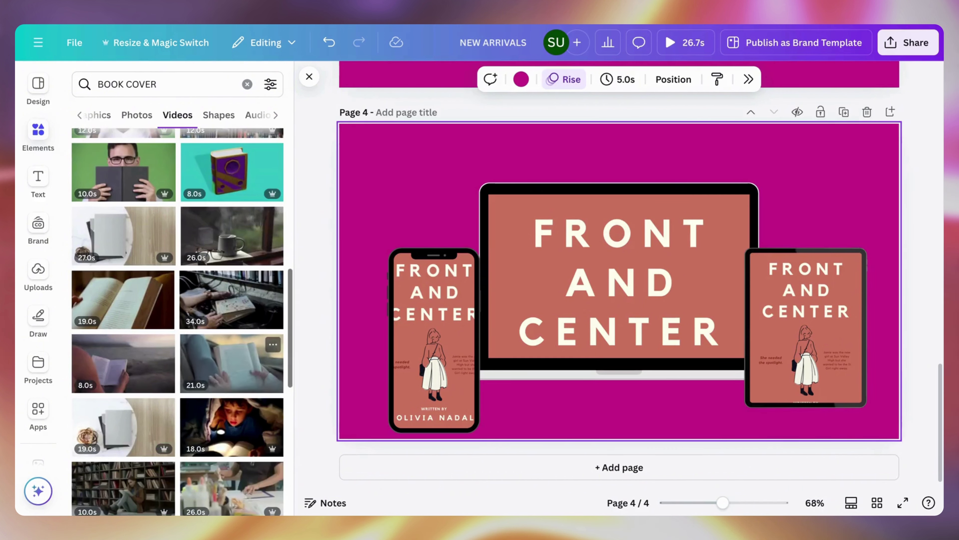
pyautogui.moveTo(127, 369); pyautogui.dragTo(573, 265)
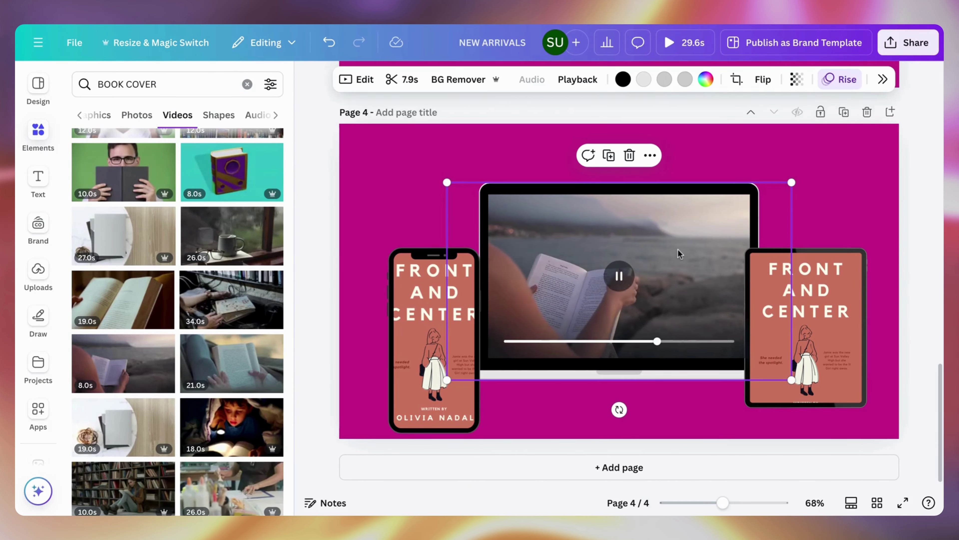
pyautogui.click(835, 180)
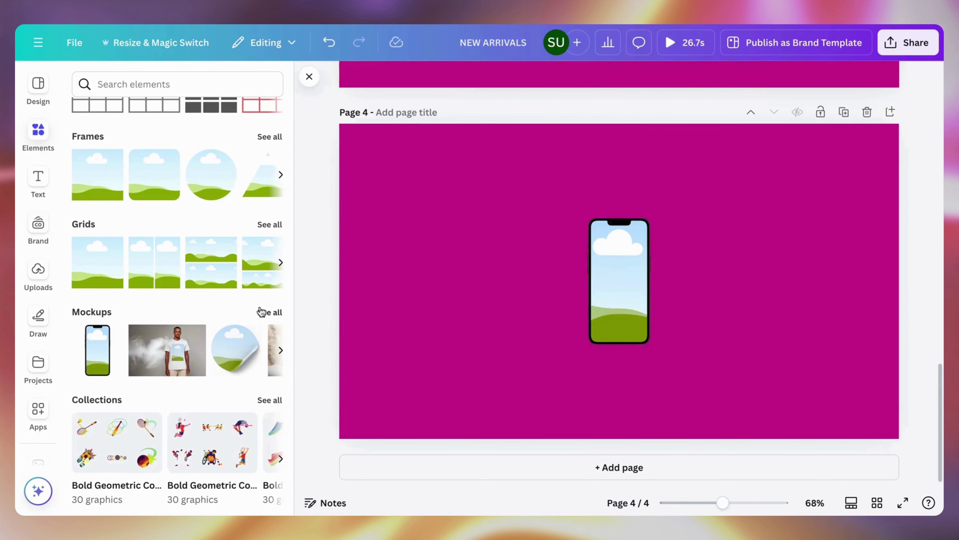
# - Add the Computers mockup of a dark laptop against a beige wall to page 4, enlarge it and shift it down
pyautogui.click(260, 312)
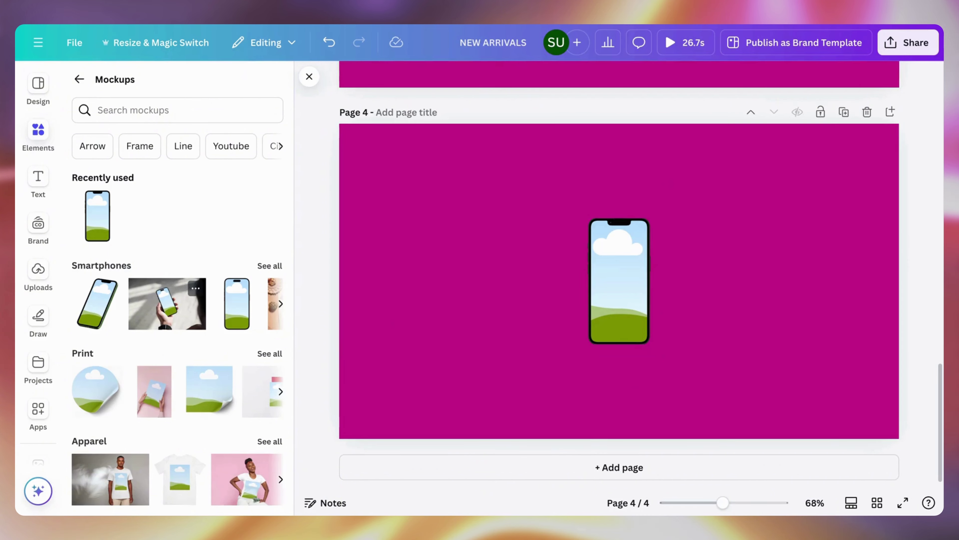
pyautogui.scroll(-3, 177, 302)
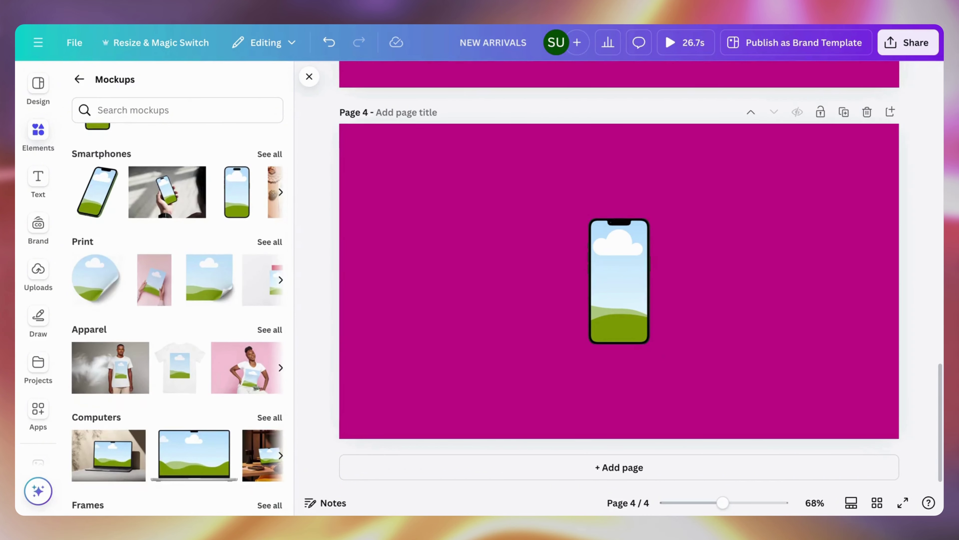
pyautogui.scroll(-3, 177, 303)
pyautogui.scroll(-4, 177, 302)
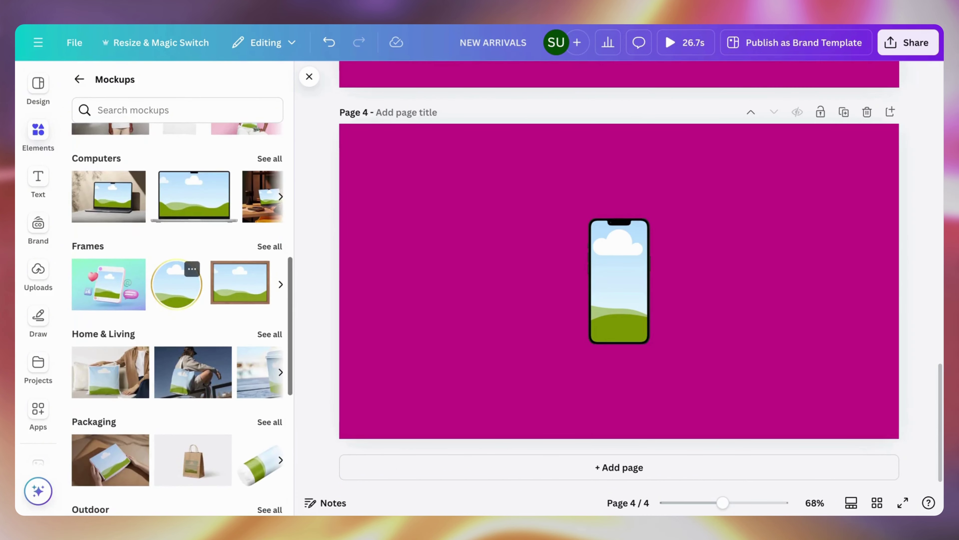
pyautogui.click(278, 158)
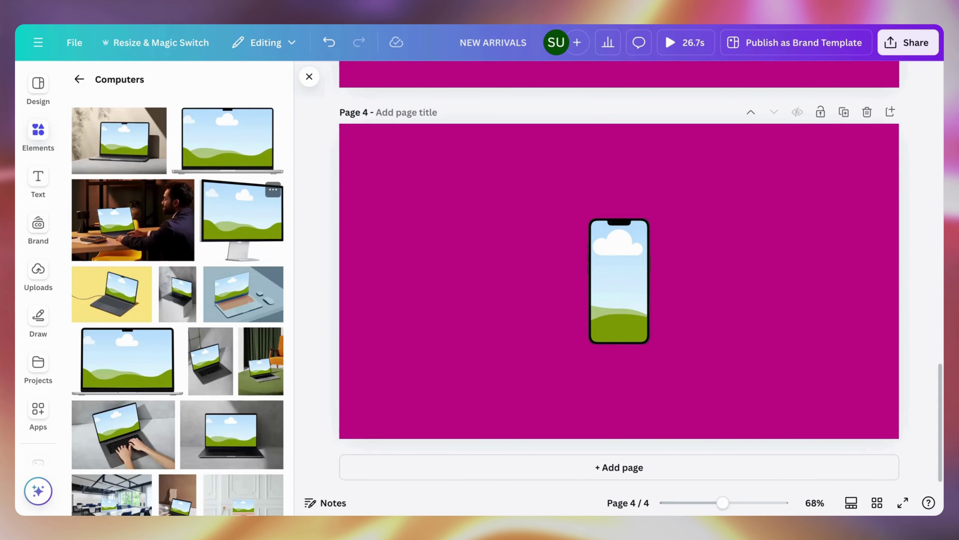
pyautogui.scroll(-5, 242, 189)
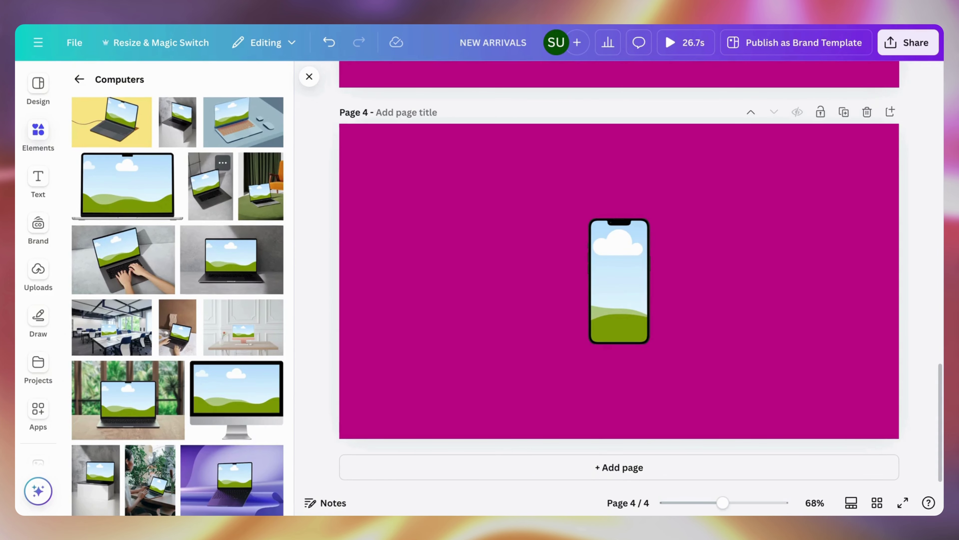
pyautogui.scroll(-2, 124, 316)
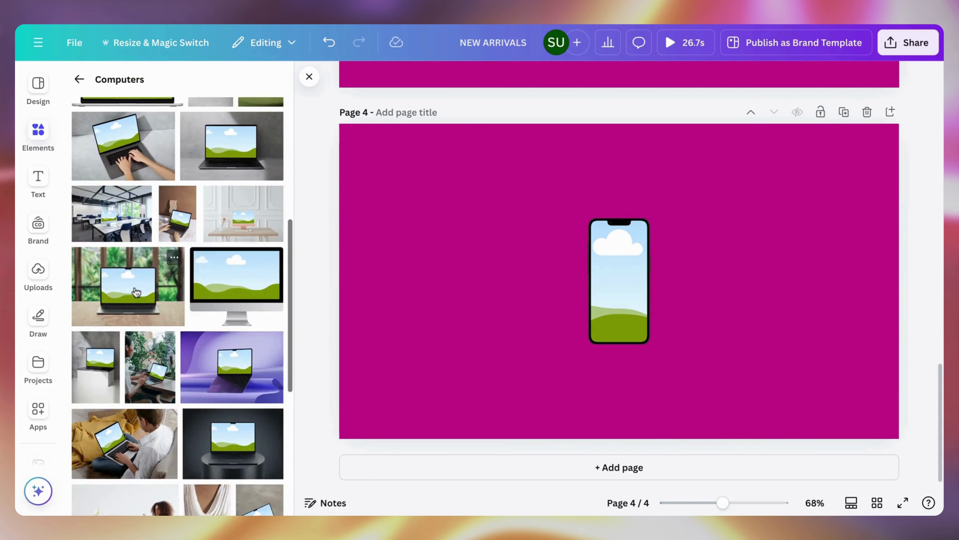
pyautogui.scroll(5, 135, 292)
pyautogui.scroll(2, 129, 250)
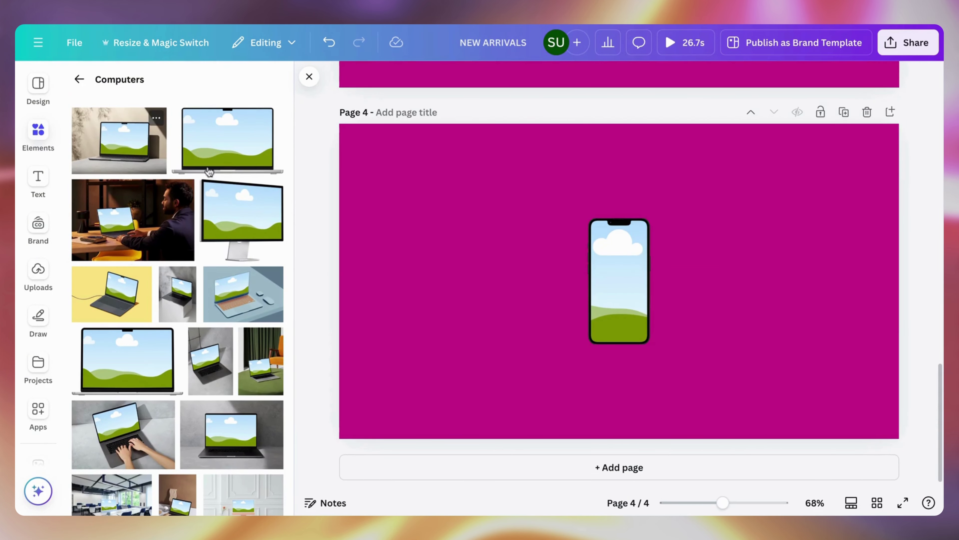
pyautogui.click(133, 131)
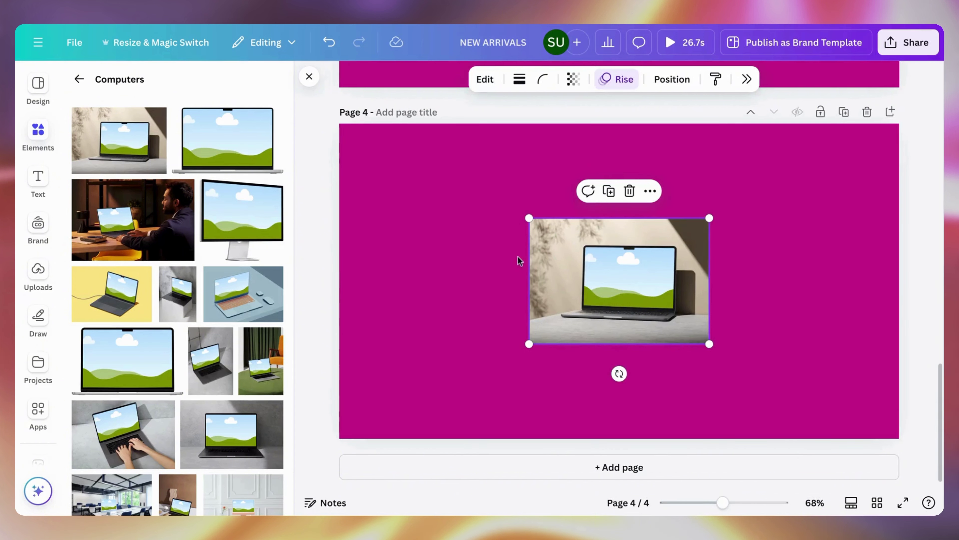
pyautogui.moveTo(528, 218); pyautogui.dragTo(340, 204)
pyautogui.moveTo(461, 217); pyautogui.dragTo(461, 258)
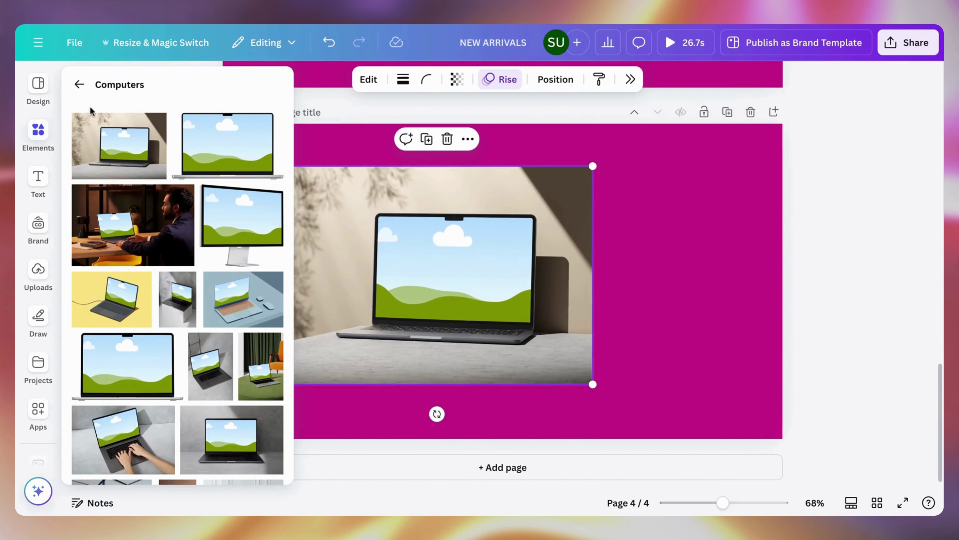
# - Place the FRONT AND CENTER cover from the recently used elements onto the laptop mockup's screen
pyautogui.click(79, 79)
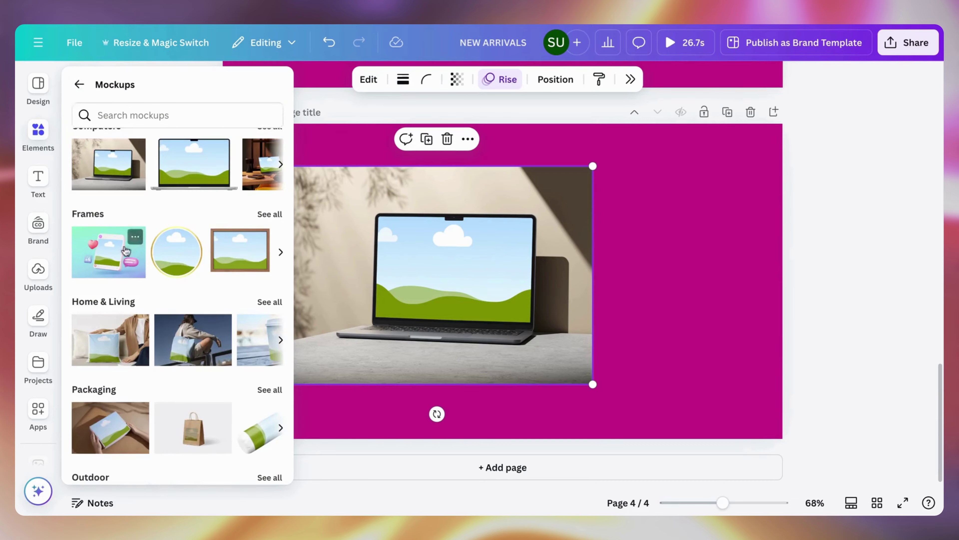
pyautogui.scroll(10, 135, 237)
pyautogui.click(81, 85)
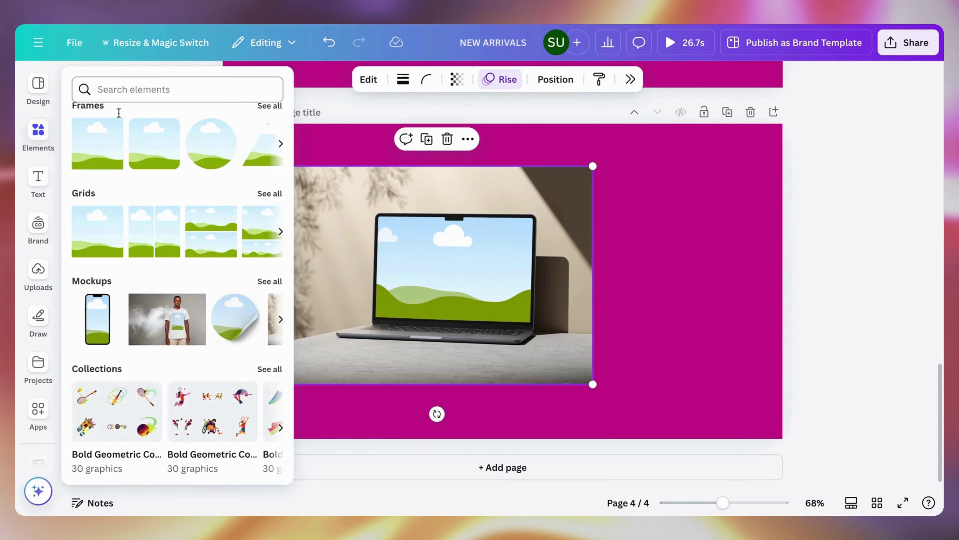
pyautogui.scroll(10, 117, 164)
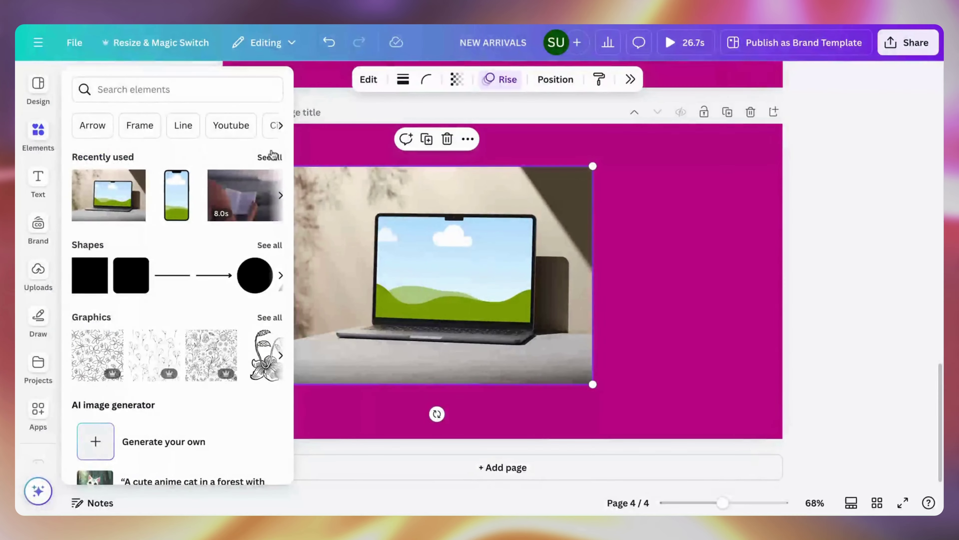
pyautogui.click(270, 157)
pyautogui.moveTo(109, 212); pyautogui.dragTo(419, 238)
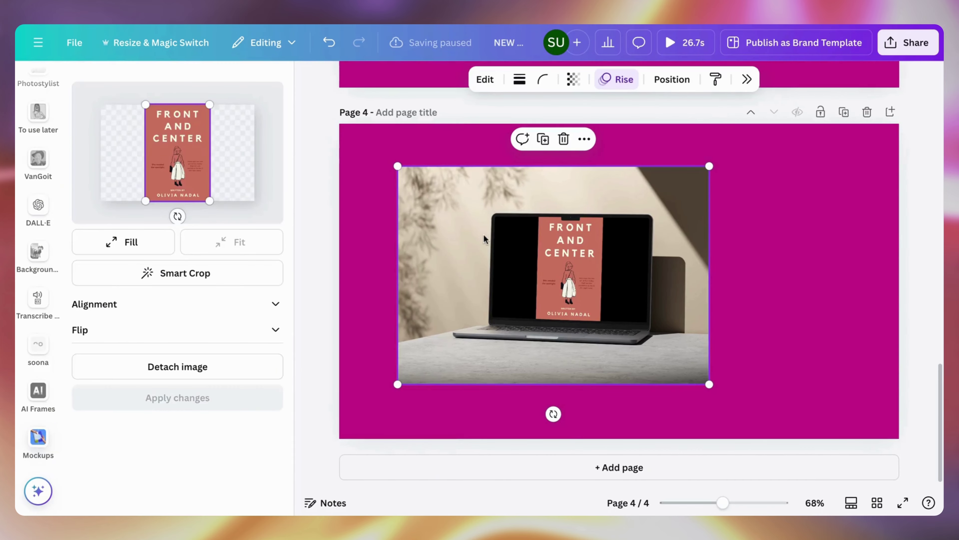
# - Make the cover fill the laptop mockup's screen, shift it down to frame the FRONT AND CENTER title, and apply the changes
pyautogui.click(158, 249)
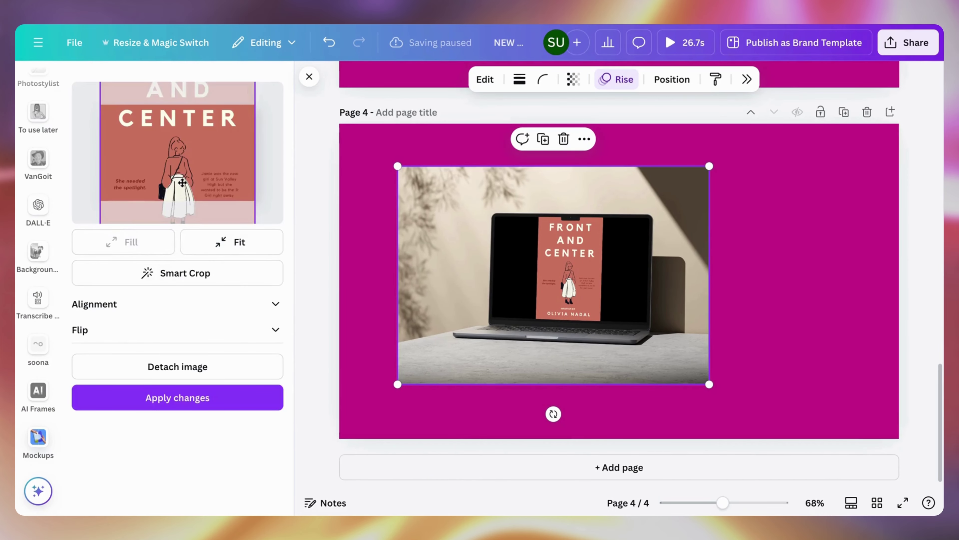
pyautogui.moveTo(182, 182); pyautogui.dragTo(182, 251)
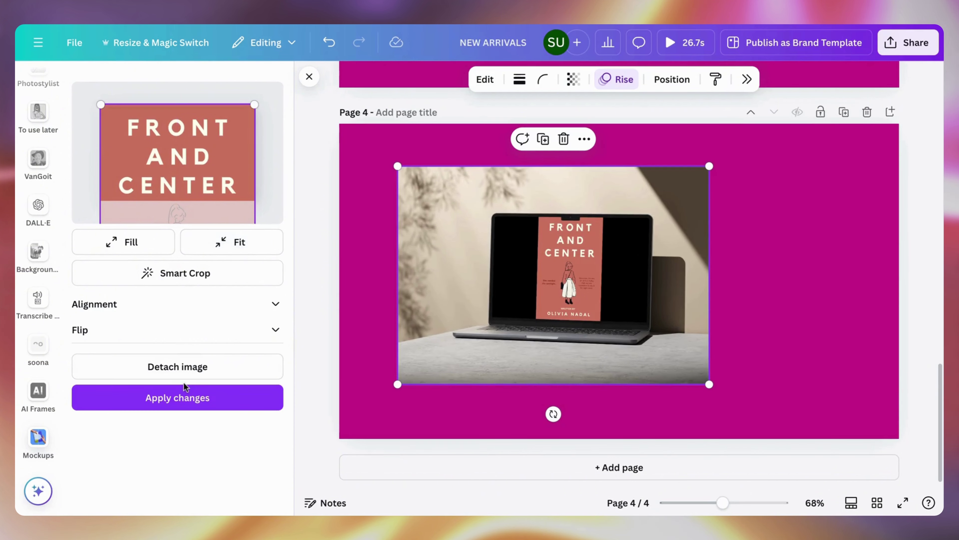
pyautogui.click(189, 396)
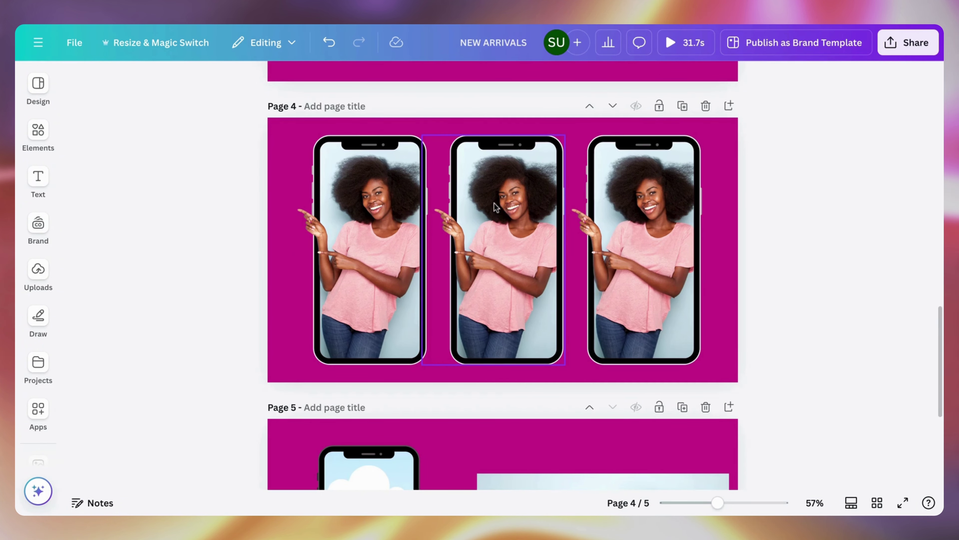
# - Remove the cut-out copy of the woman's photo from the middle phone on page 4, and undo the removal
pyautogui.click(506, 245)
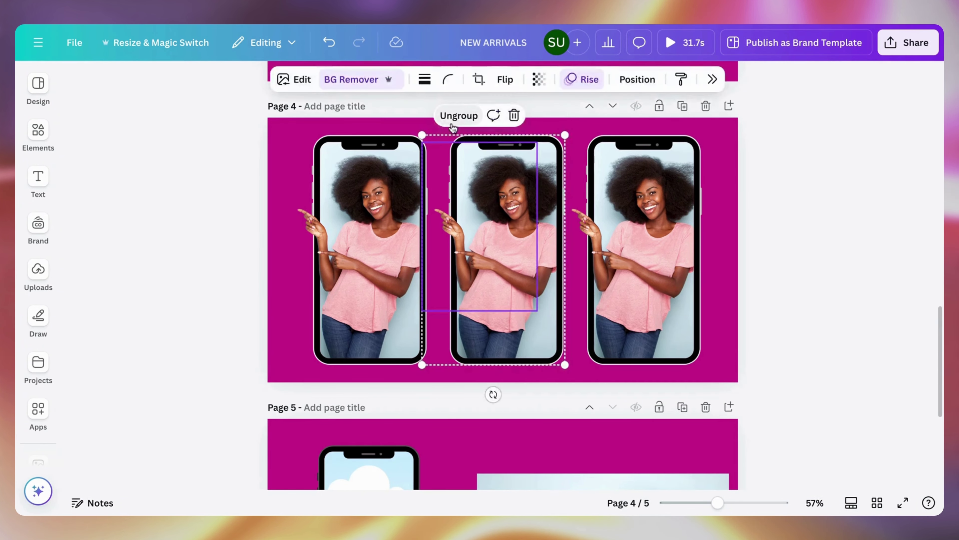
pyautogui.keyDown('shift'); pyautogui.click(295, 214); pyautogui.keyUp('shift')
pyautogui.click(278, 224)
pyautogui.click(487, 219)
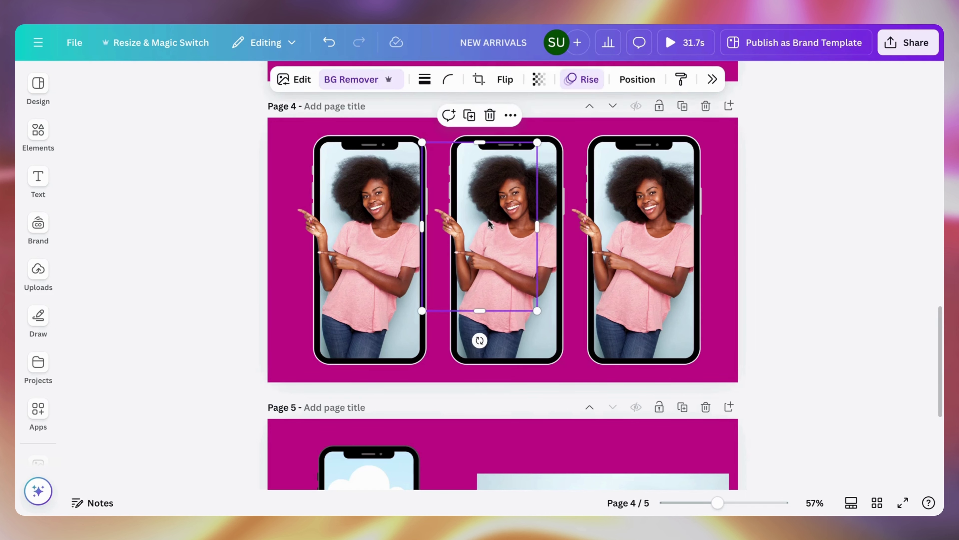
pyautogui.press('Escape')
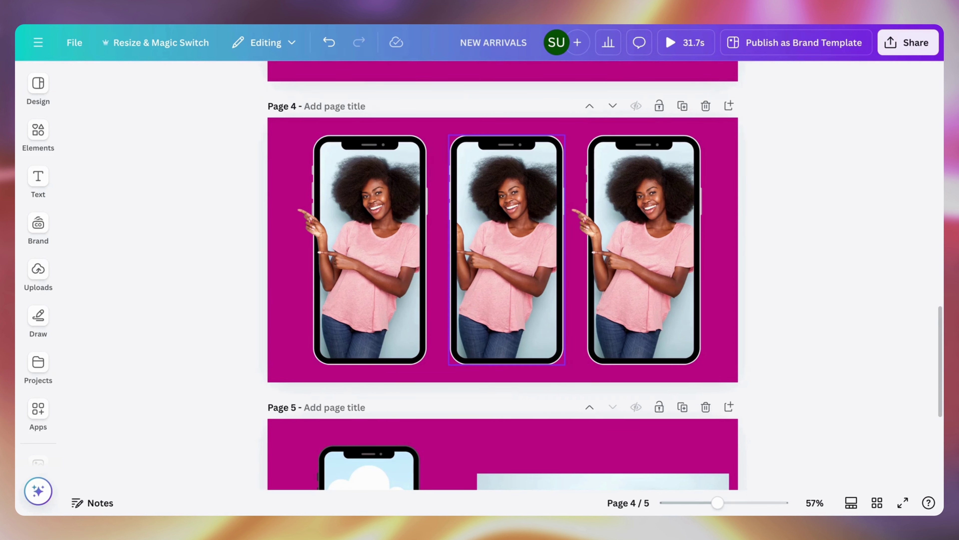
pyautogui.click(338, 48)
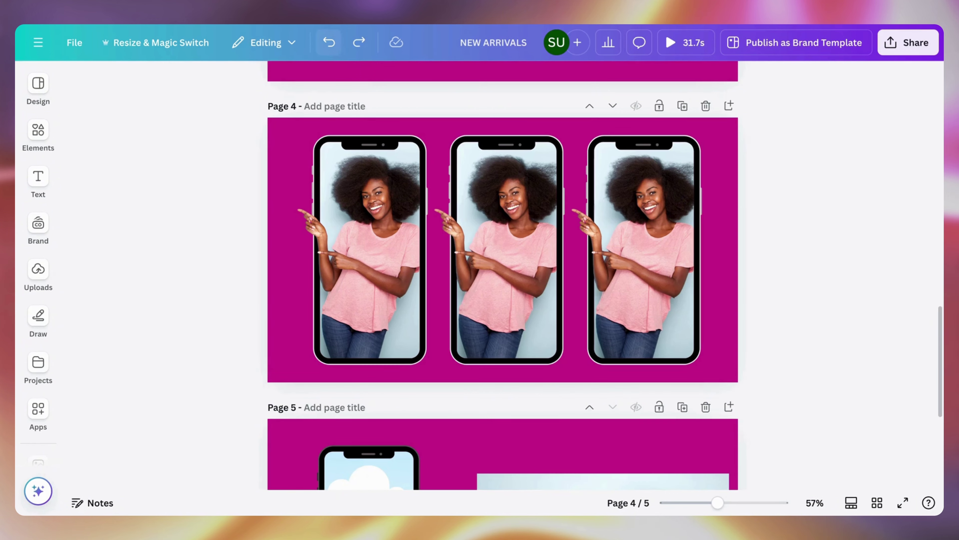
# - Examine the full Frames collection in the elements library, including its Devices category of phone and computer frames
pyautogui.scroll(-5, 220, 279)
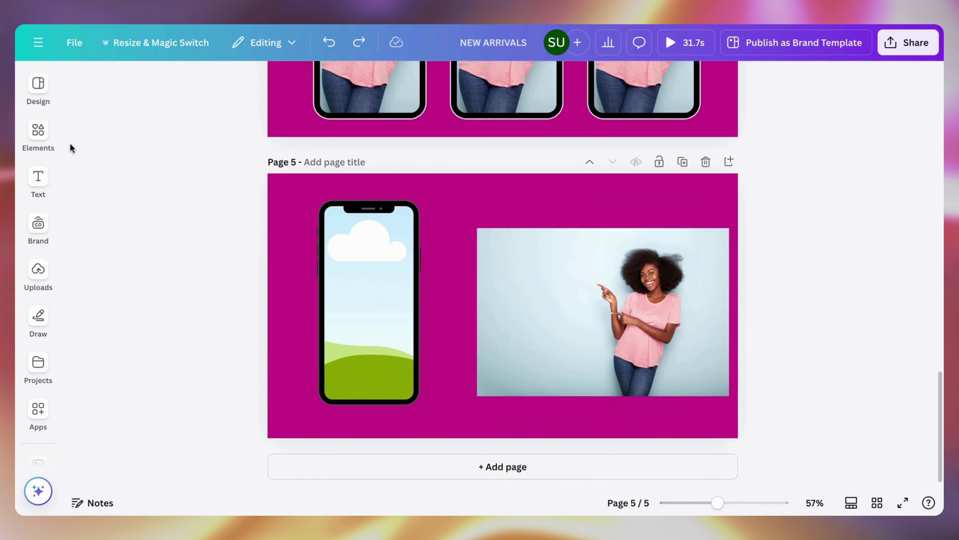
pyautogui.click(38, 134)
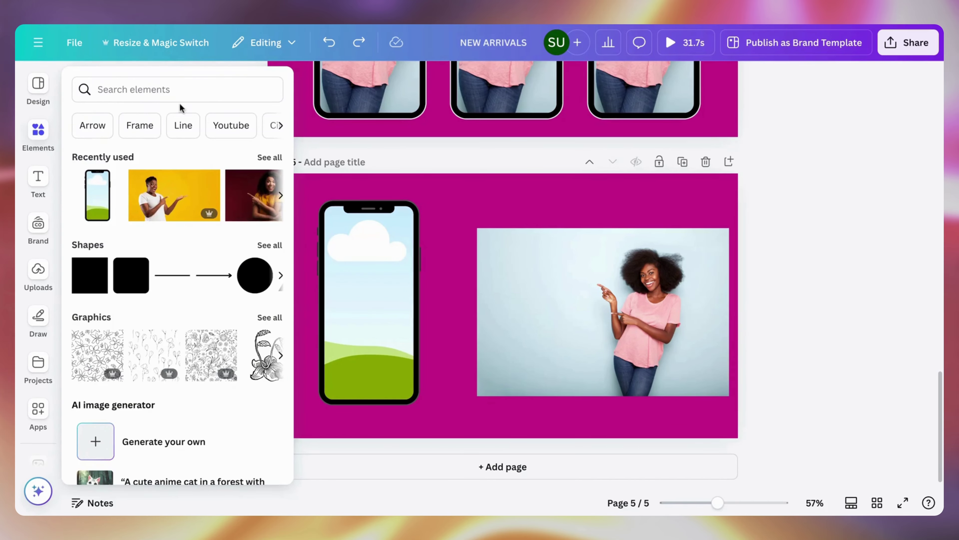
pyautogui.scroll(-1, 172, 225)
pyautogui.scroll(-15, 172, 225)
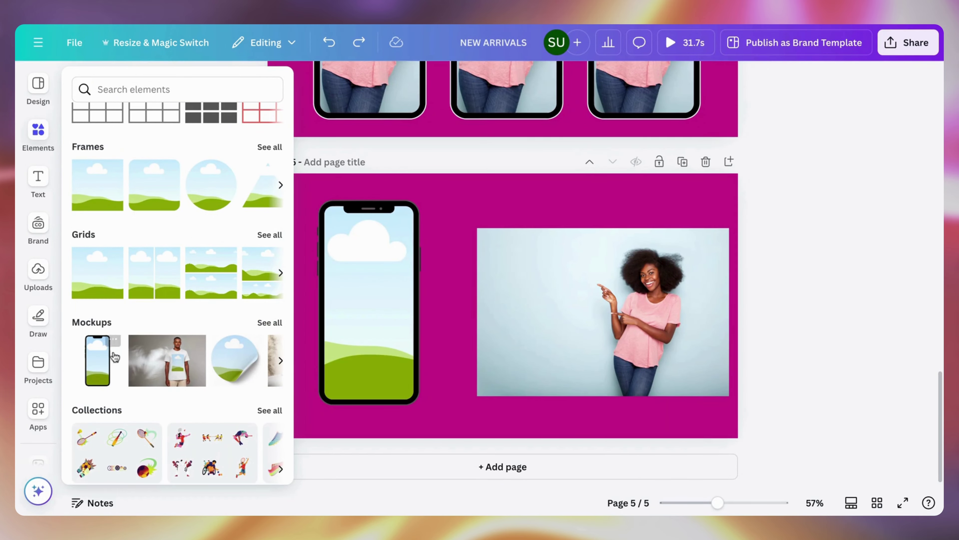
pyautogui.click(269, 147)
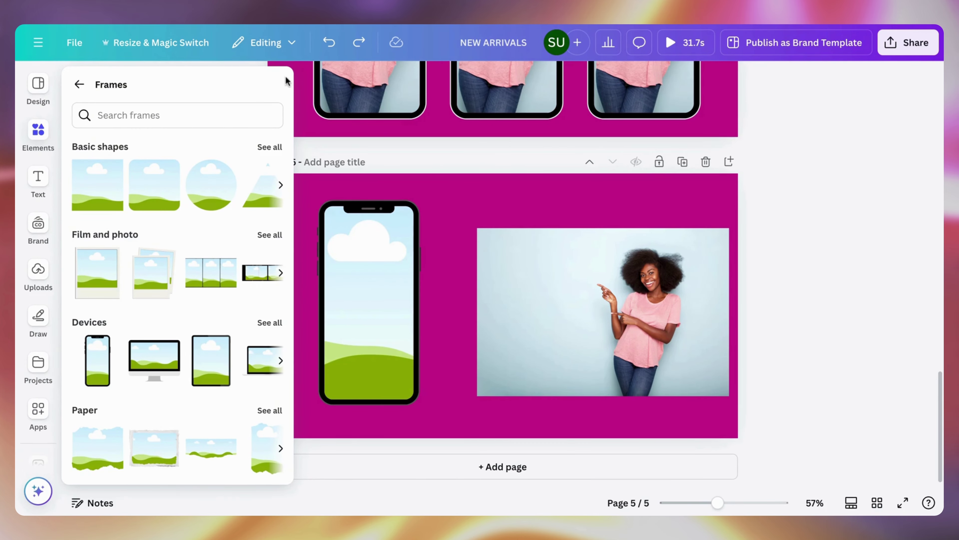
pyautogui.click(38, 85)
pyautogui.click(73, 87)
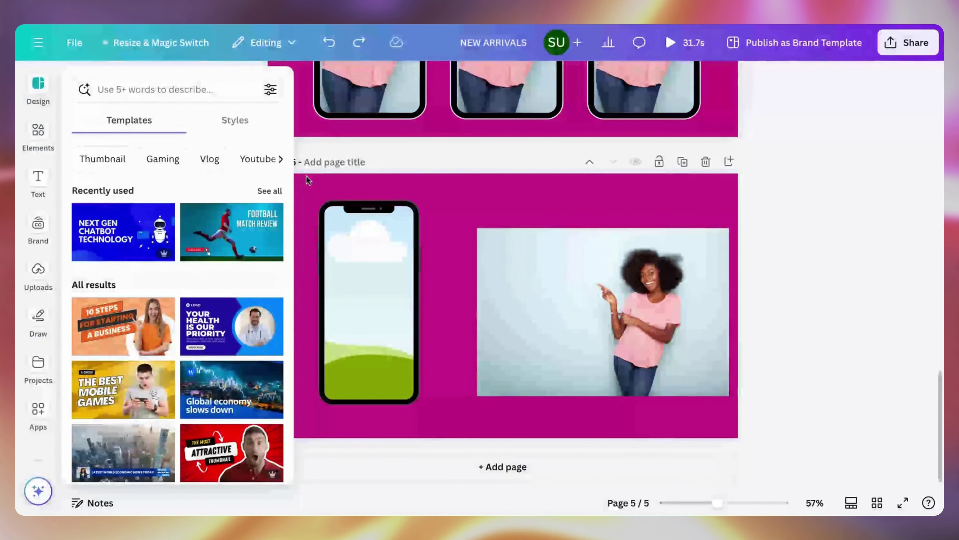
pyautogui.click(307, 204)
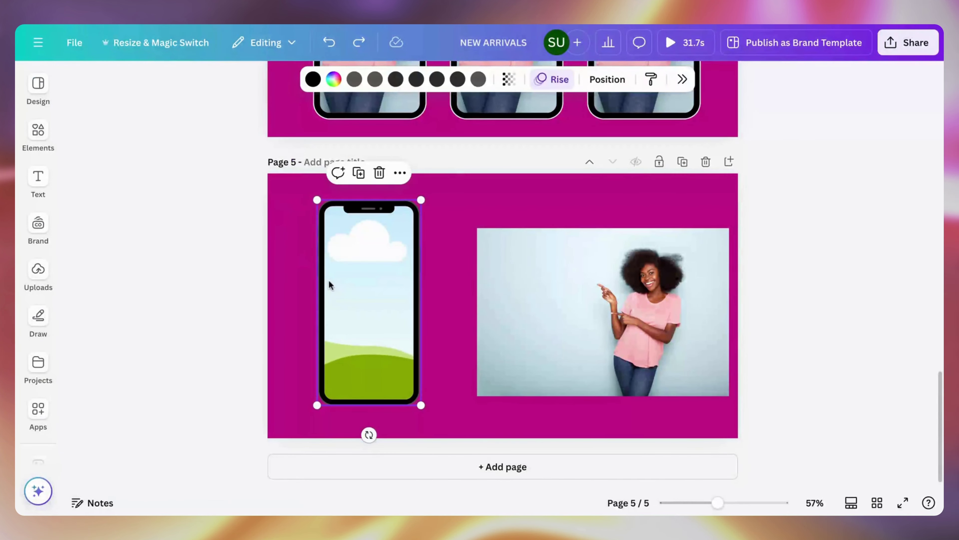
# - Enlarge the woman's photo on page 5 and rearrange the page so the phone frame overlaps the photo's right edge
pyautogui.click(659, 278)
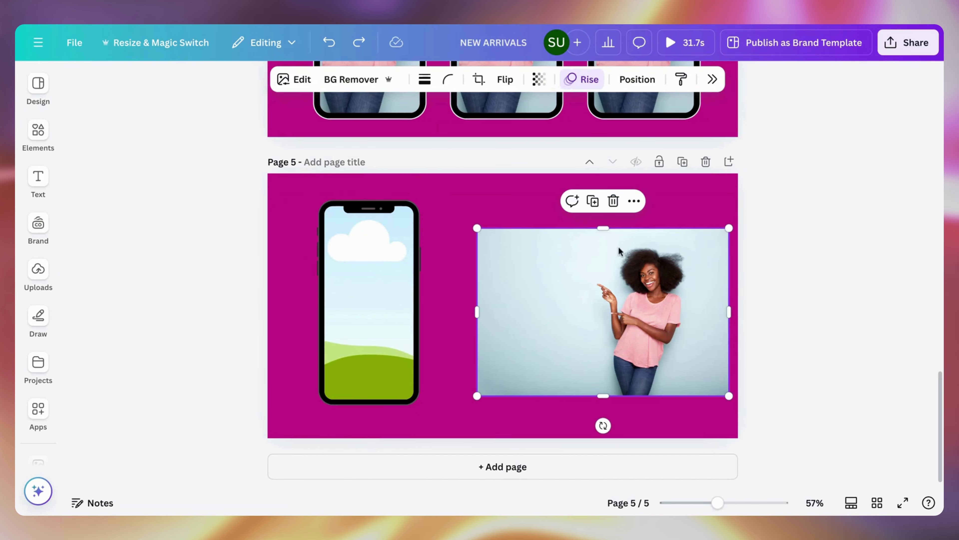
pyautogui.moveTo(618, 295); pyautogui.dragTo(581, 284)
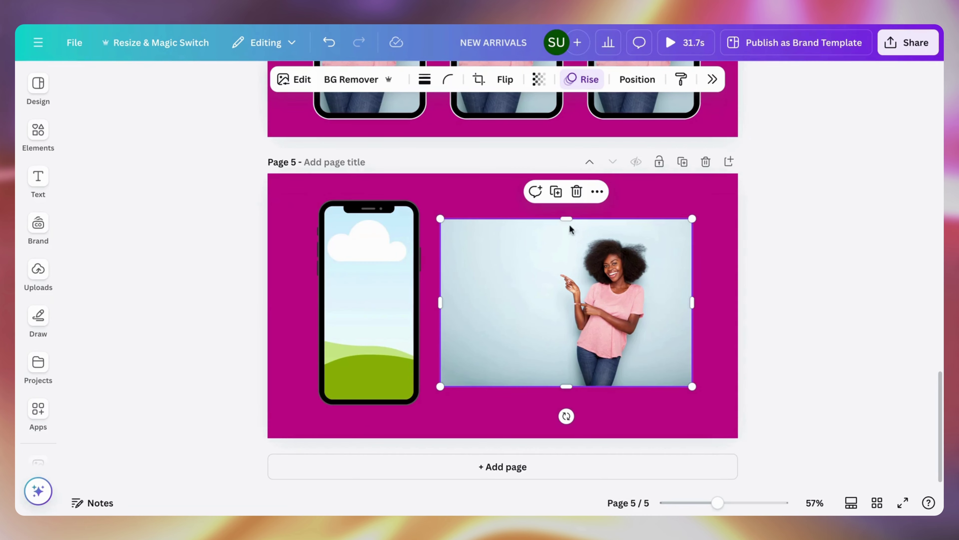
pyautogui.moveTo(694, 217); pyautogui.dragTo(744, 187)
pyautogui.moveTo(650, 247); pyautogui.dragTo(631, 256)
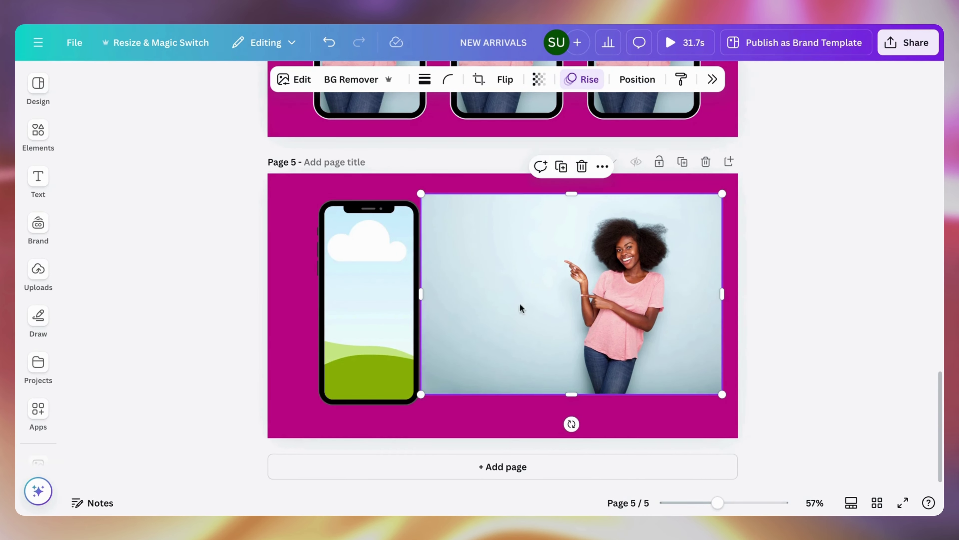
pyautogui.moveTo(379, 302); pyautogui.dragTo(624, 298)
pyautogui.moveTo(484, 332); pyautogui.dragTo(394, 332)
pyautogui.moveTo(642, 317); pyautogui.dragTo(679, 324)
pyautogui.moveTo(556, 301)
pyautogui.mouseDown()
pyautogui.moveTo(619, 303)
pyautogui.moveTo(568, 306)
pyautogui.mouseUp()
# - Lock the phone frame in place on page 5
pyautogui.click(677, 276)
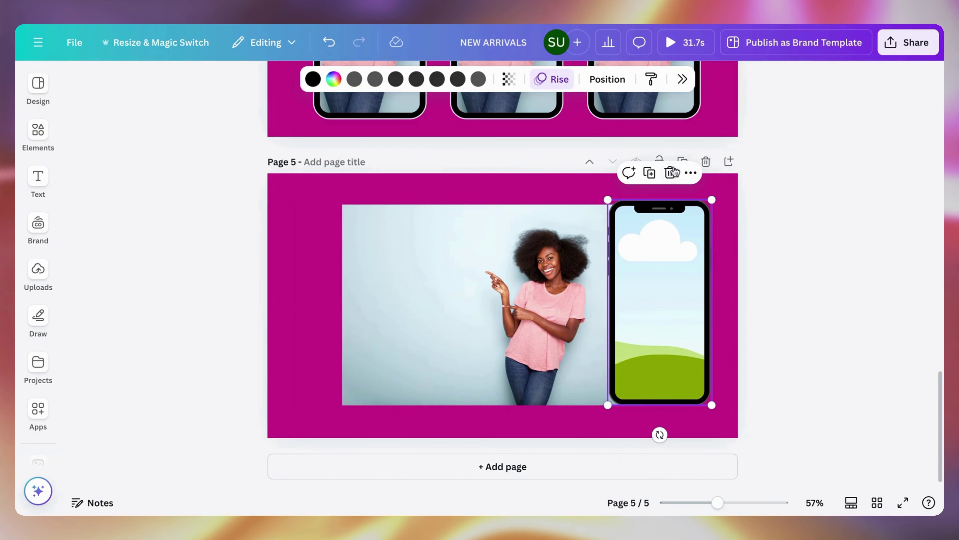
pyautogui.click(696, 171)
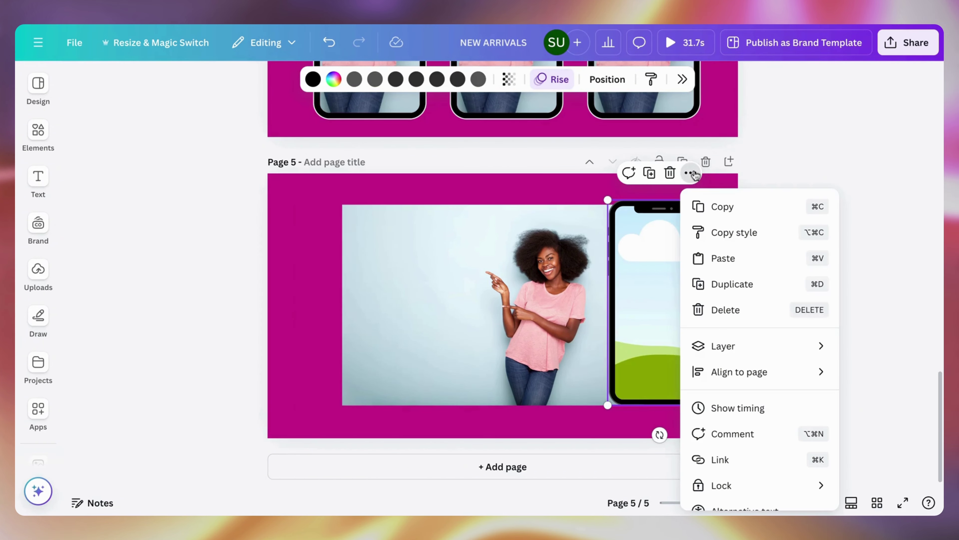
pyautogui.scroll(-1, 745, 369)
pyautogui.moveTo(747, 338)
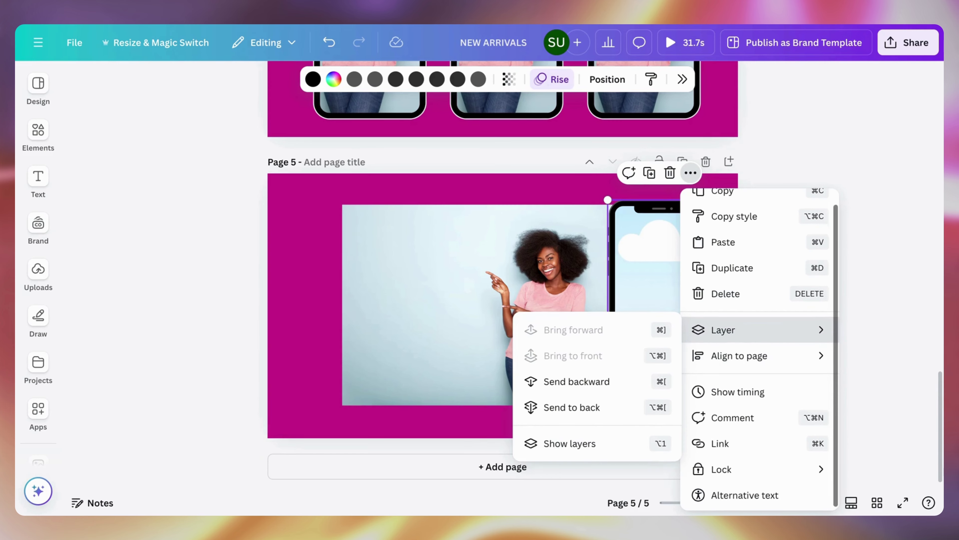
pyautogui.moveTo(722, 468)
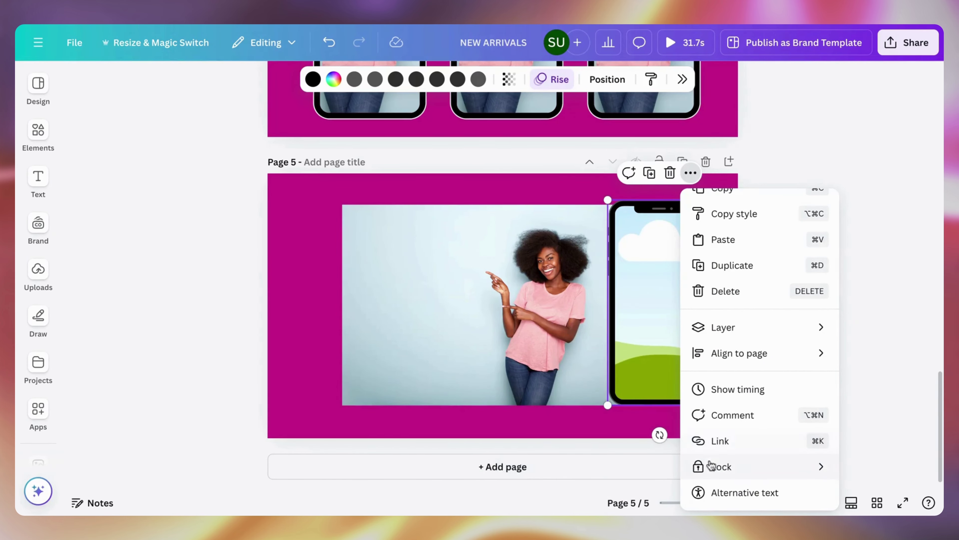
pyautogui.click(650, 467)
# - Slide the photo behind the phone frame up to the page's right edge, and align a duplicate exactly over it
pyautogui.click(525, 349)
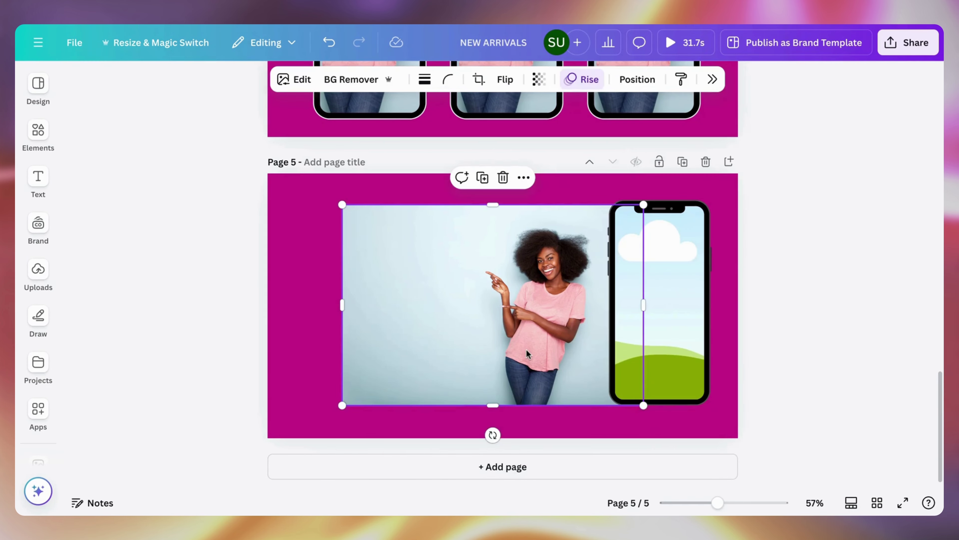
pyautogui.moveTo(526, 348); pyautogui.dragTo(620, 343)
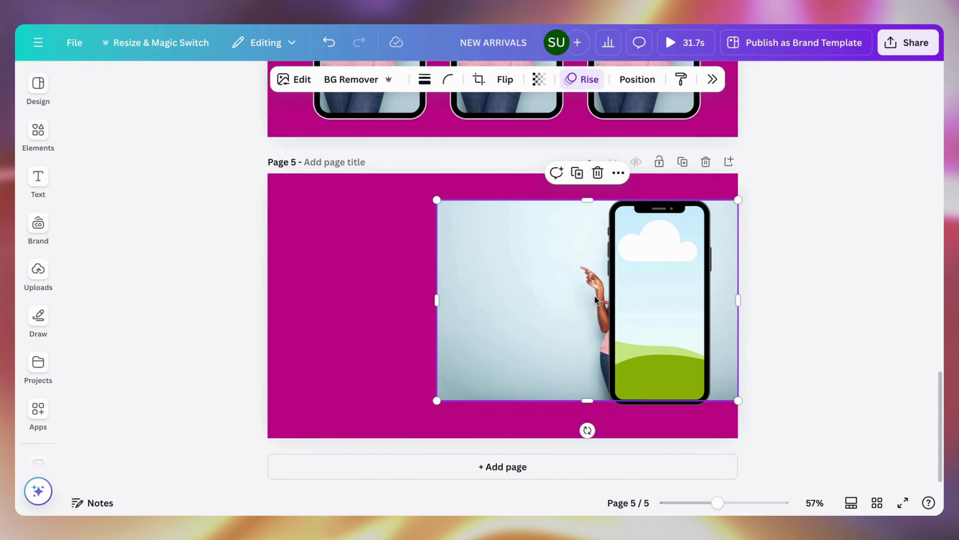
pyautogui.click(577, 182)
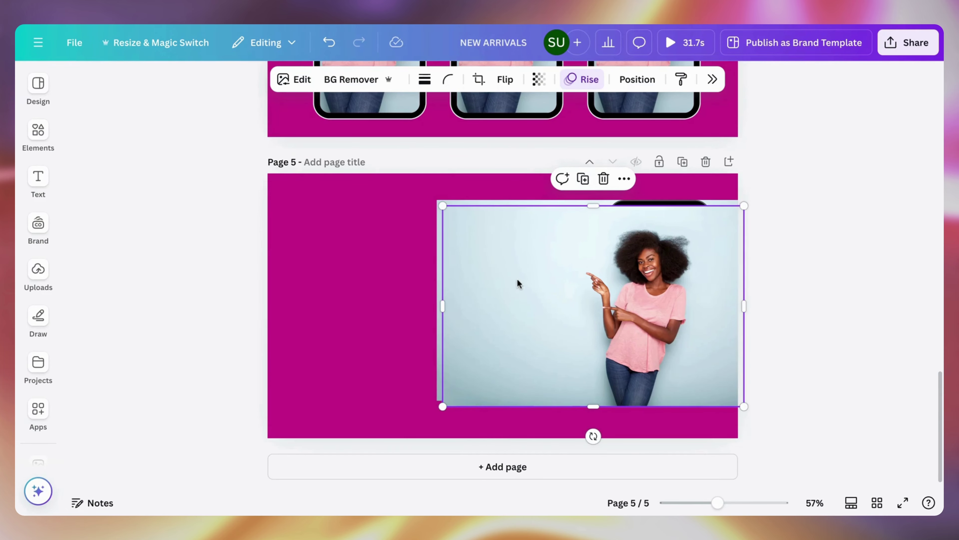
pyautogui.moveTo(517, 278); pyautogui.dragTo(514, 274)
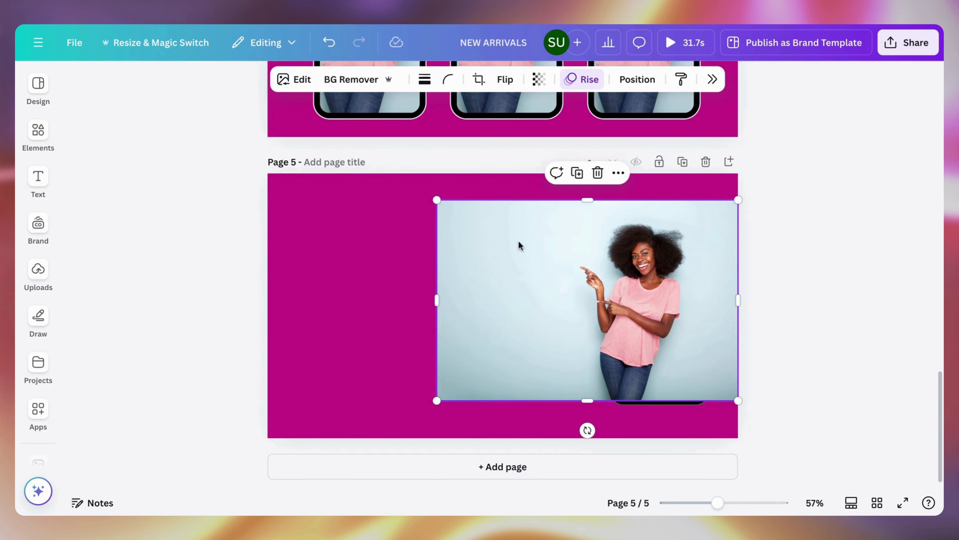
pyautogui.moveTo(615, 280)
pyautogui.mouseDown()
pyautogui.moveTo(604, 345)
pyautogui.moveTo(614, 267)
pyautogui.mouseUp()
# - Move the duplicate photo off the phone frame and drop it into the frame to fill its screen
pyautogui.moveTo(698, 255); pyautogui.dragTo(620, 249)
pyautogui.click(694, 256)
pyautogui.click(668, 183)
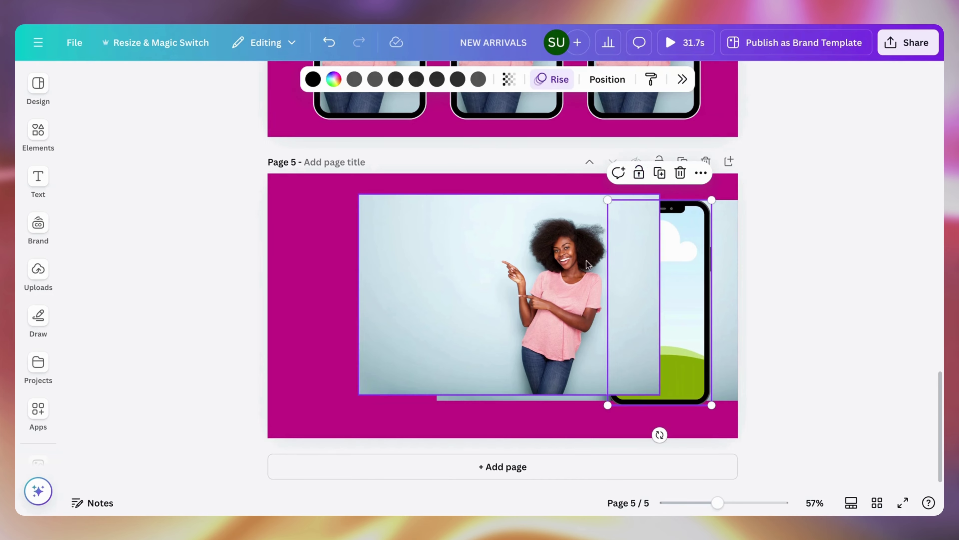
pyautogui.moveTo(544, 292); pyautogui.dragTo(622, 296)
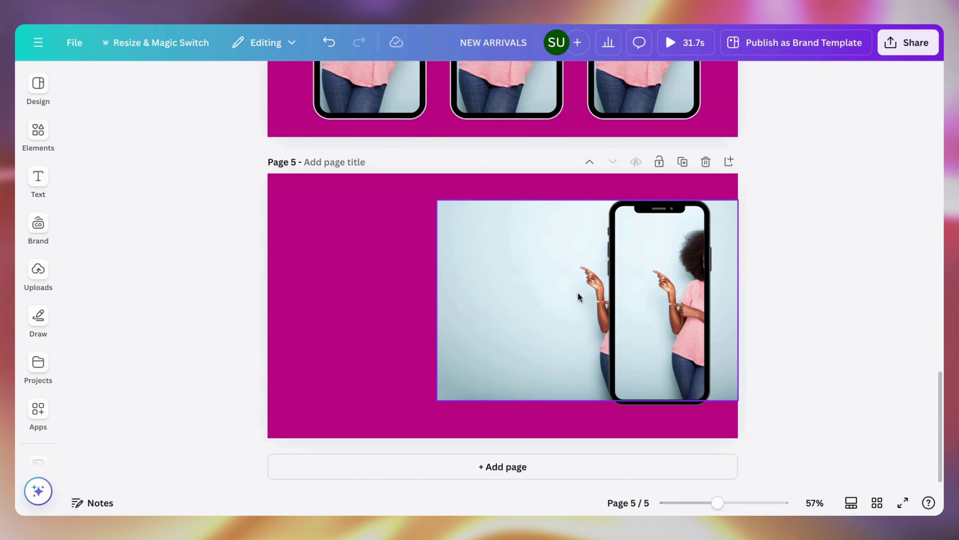
# - Reposition and slightly enlarge the photo inside the phone frame so the woman lines up with the background photo, and confirm the crop
pyautogui.doubleClick(671, 279)
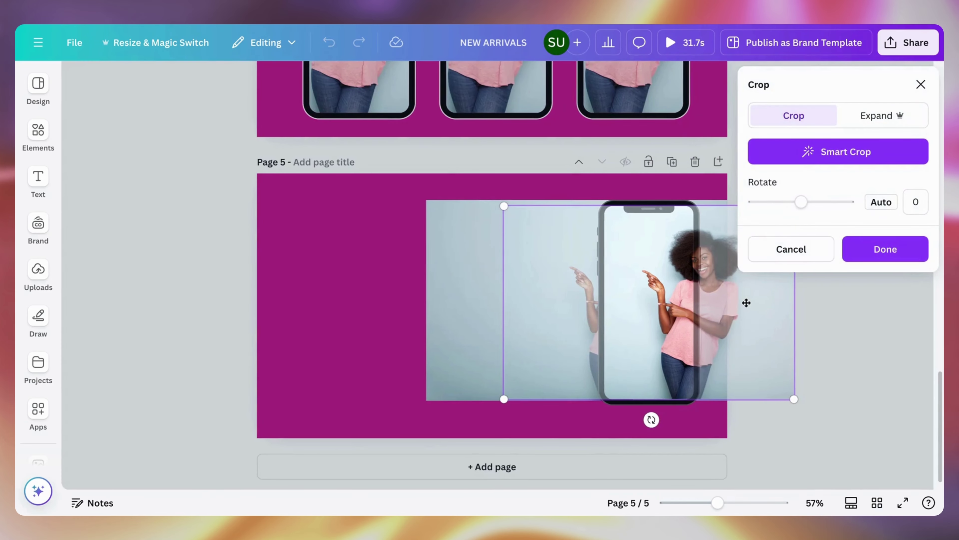
pyautogui.moveTo(743, 295); pyautogui.dragTo(660, 258)
pyautogui.moveTo(626, 286); pyautogui.dragTo(629, 252)
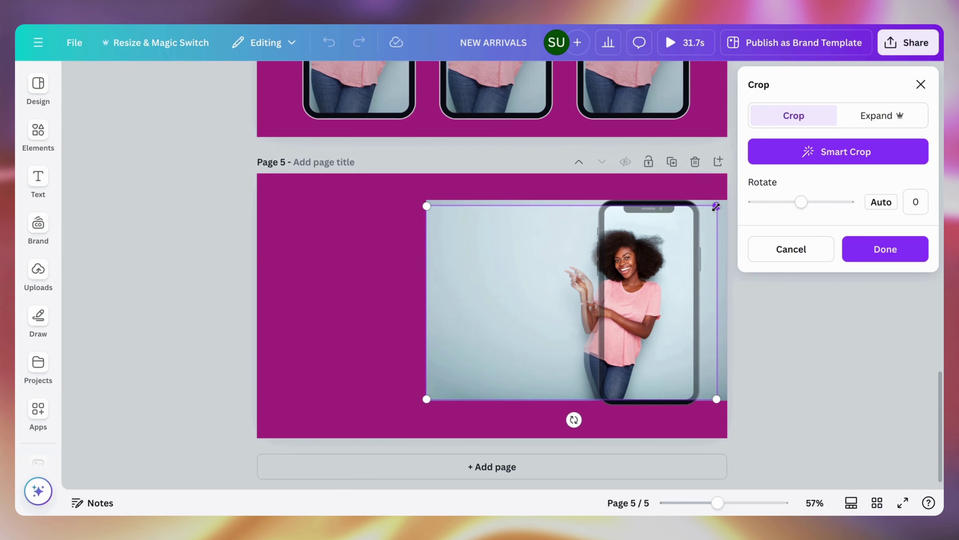
pyautogui.moveTo(716, 206); pyautogui.dragTo(727, 203)
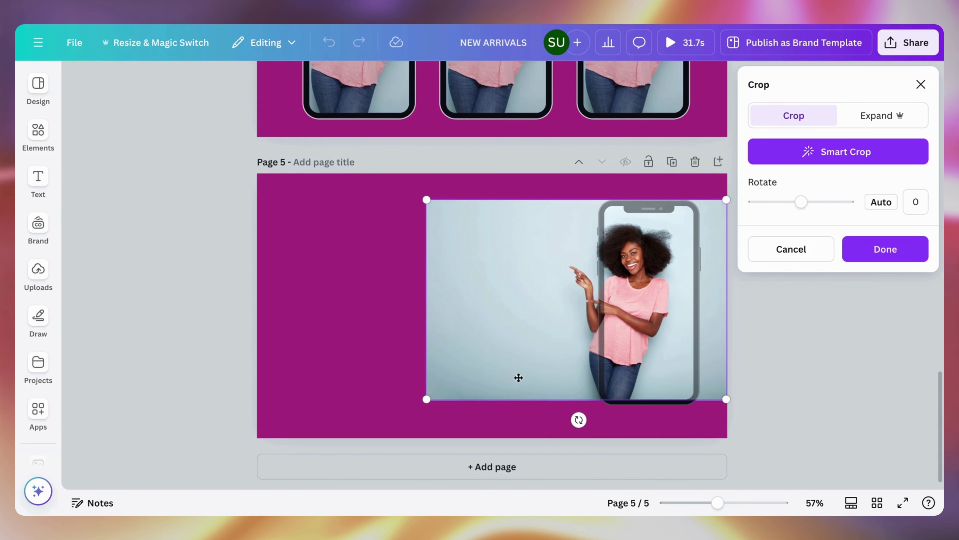
pyautogui.moveTo(468, 366)
pyautogui.mouseDown()
pyautogui.moveTo(480, 366)
pyautogui.moveTo(471, 365)
pyautogui.mouseUp()
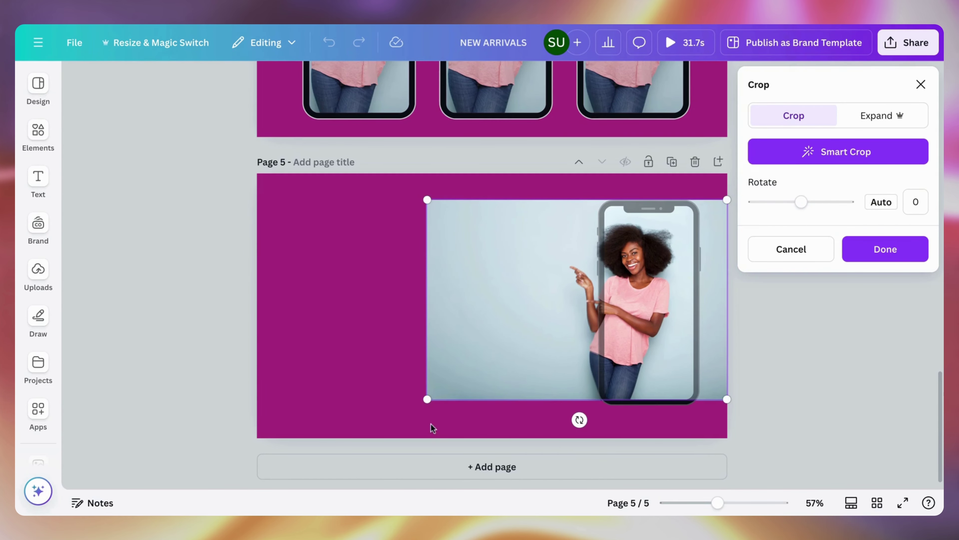
pyautogui.moveTo(427, 405); pyautogui.dragTo(453, 411)
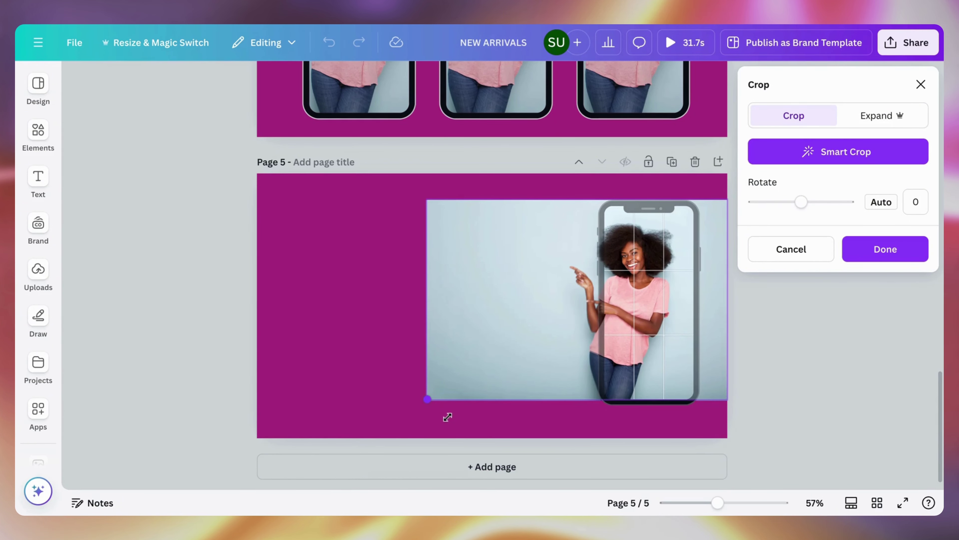
pyautogui.moveTo(448, 417); pyautogui.dragTo(447, 414)
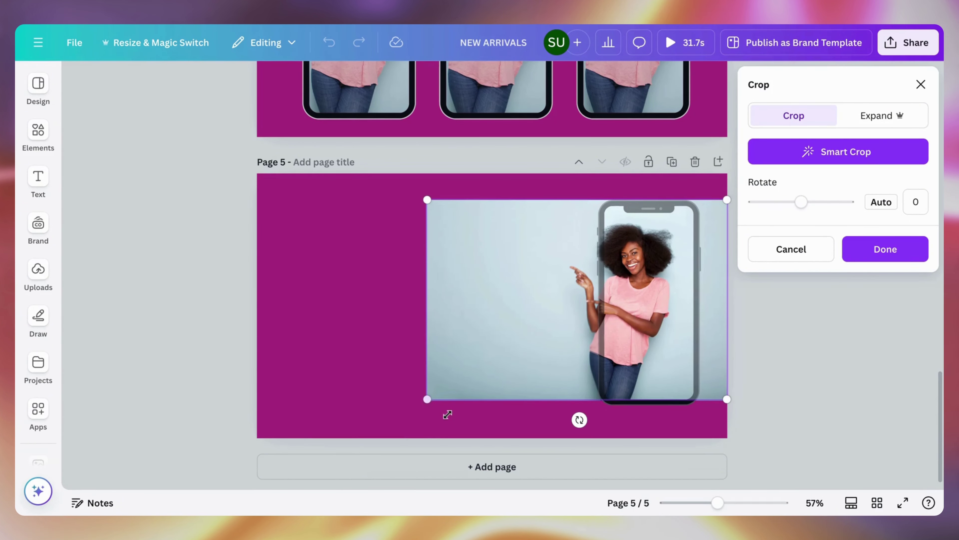
pyautogui.click(855, 260)
pyautogui.click(812, 331)
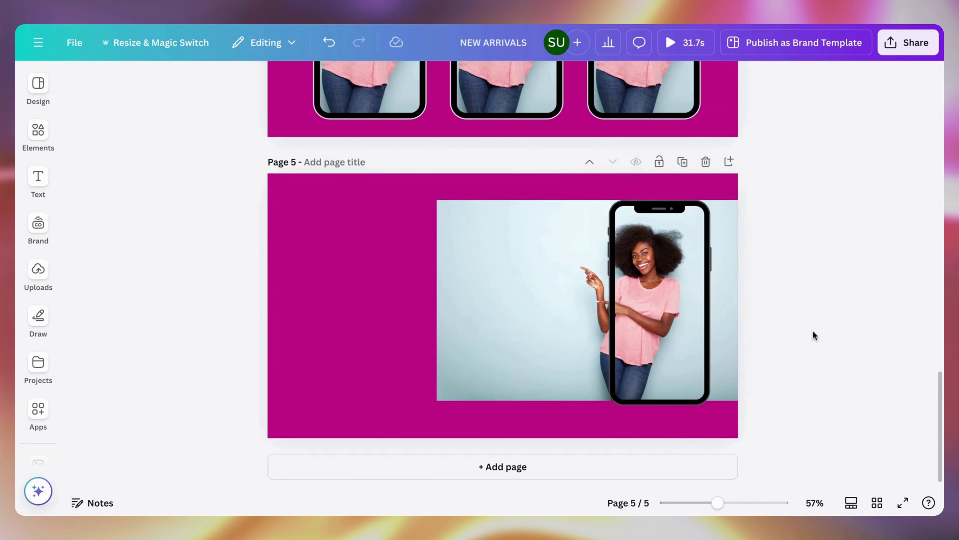
# - Bring the wide photo of the woman in front of the phone frame and remove its background
pyautogui.click(523, 286)
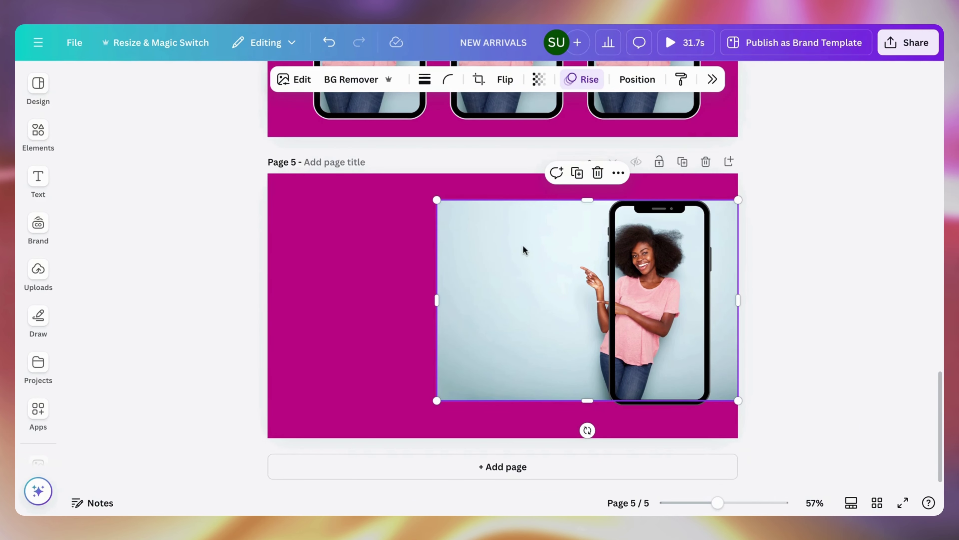
pyautogui.click(637, 79)
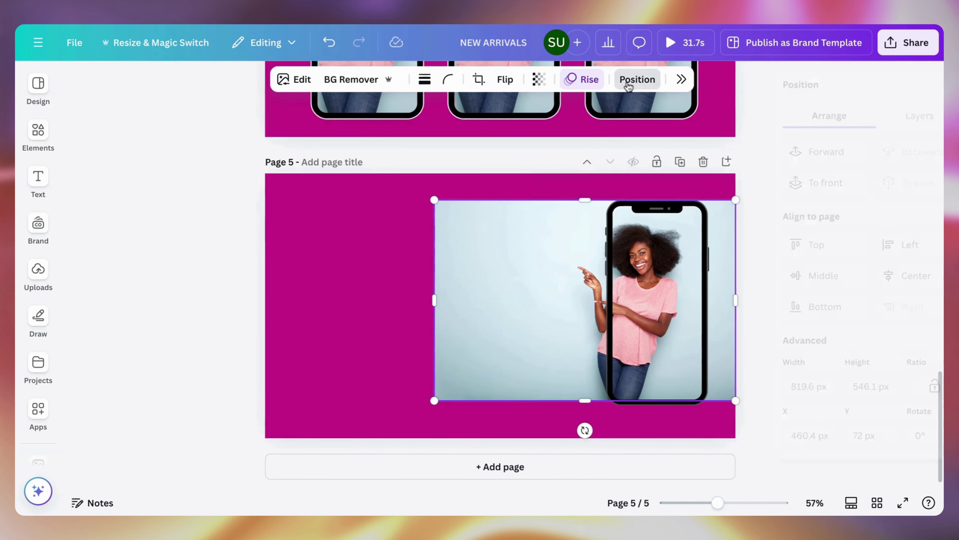
pyautogui.click(781, 183)
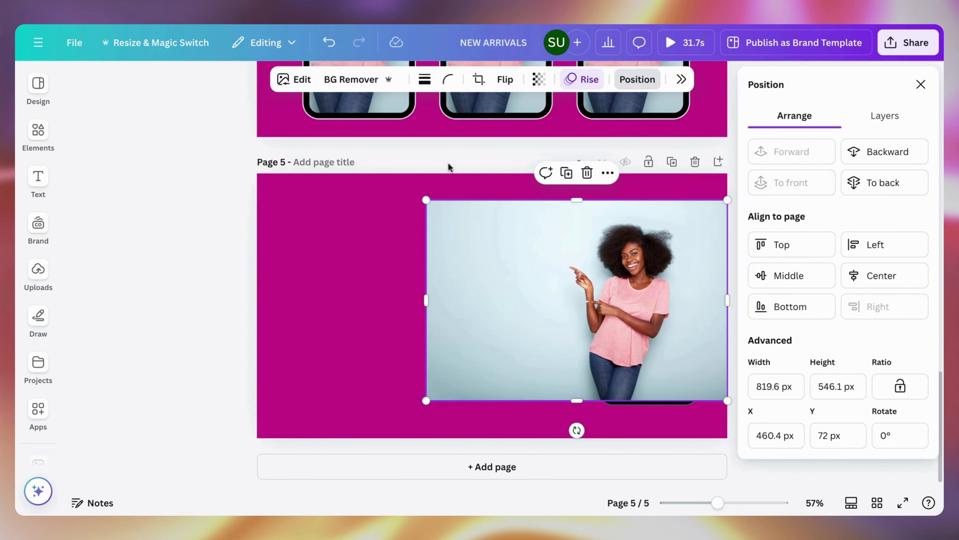
pyautogui.click(351, 79)
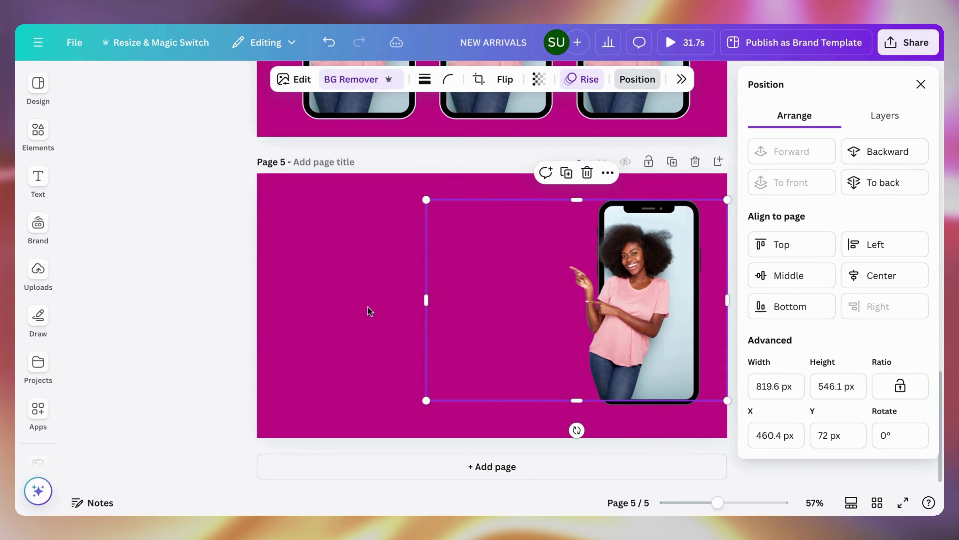
# - Crop the cutout's lower edge to the woman's waist and its empty side toward her pointing hand, to about 467 × 379 px
pyautogui.click(377, 312)
pyautogui.click(607, 342)
pyautogui.moveTo(610, 401); pyautogui.dragTo(615, 337)
pyautogui.click(568, 391)
pyautogui.click(644, 309)
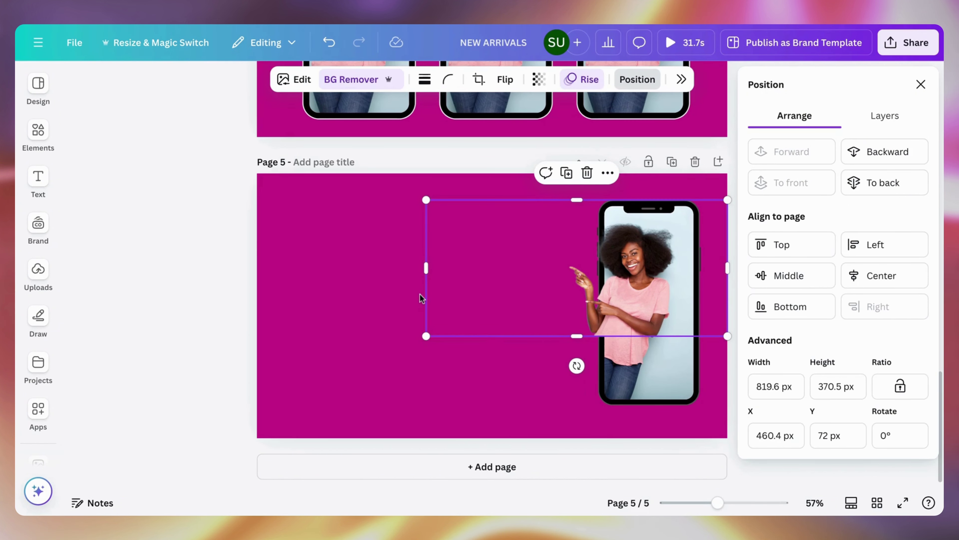
pyautogui.moveTo(426, 298); pyautogui.dragTo(555, 302)
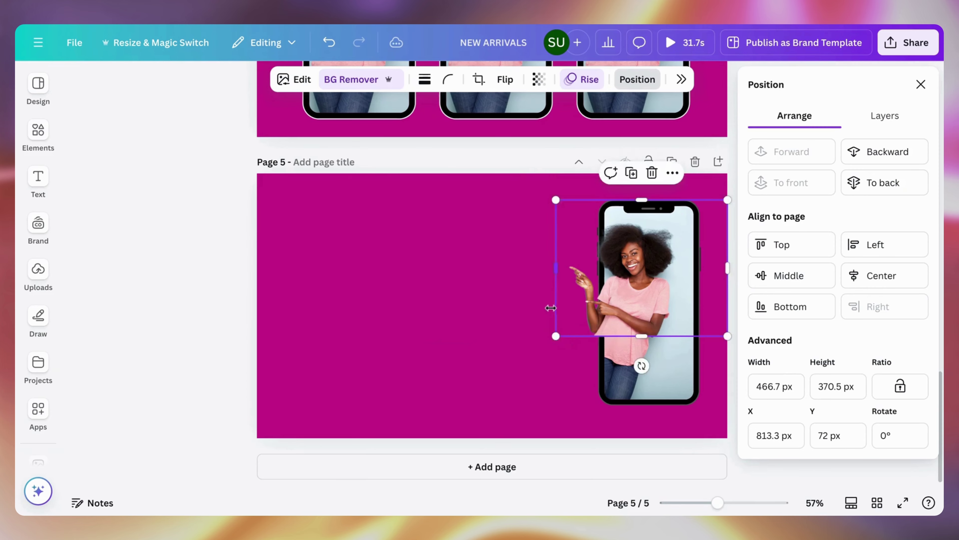
pyautogui.click(497, 333)
pyautogui.click(612, 320)
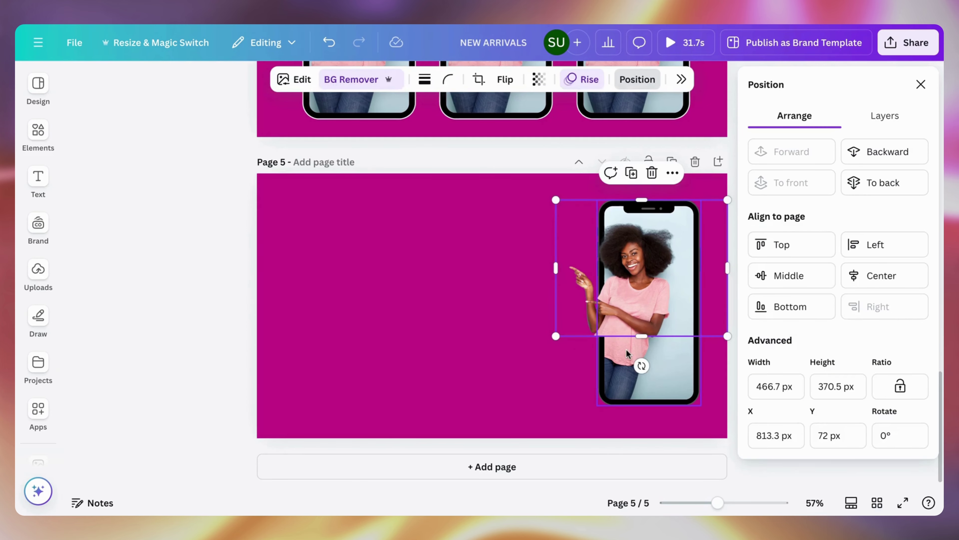
pyautogui.moveTo(640, 340); pyautogui.dragTo(642, 336)
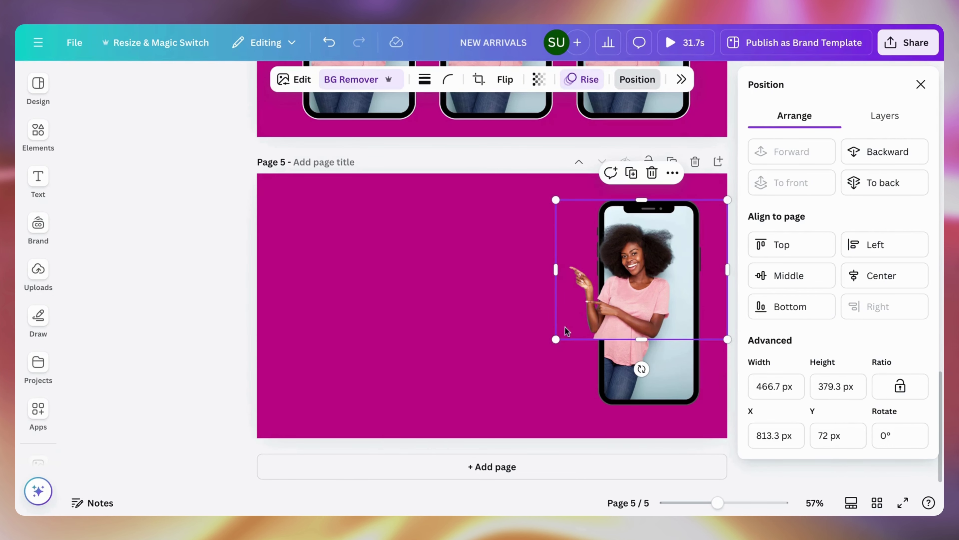
pyautogui.click(543, 346)
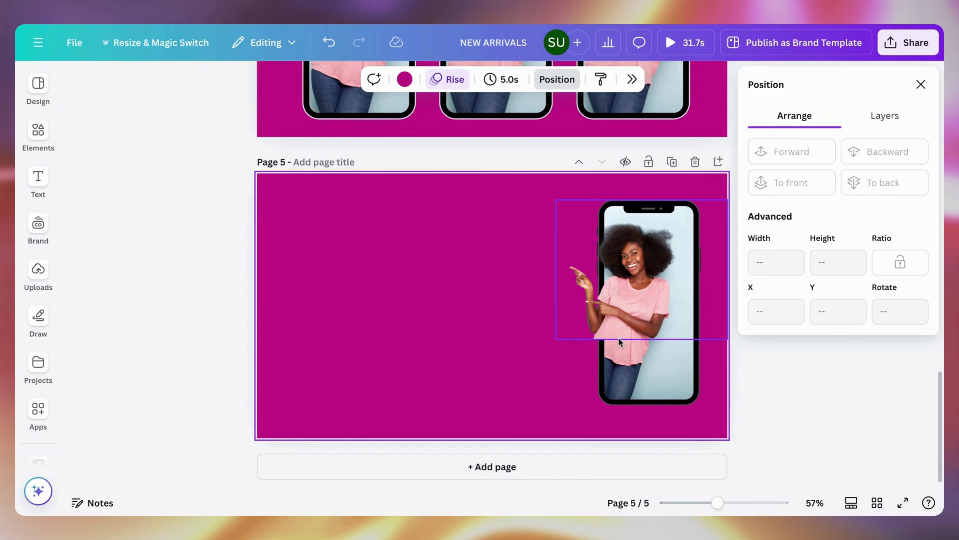
# - Undo the cropping, background removal and layer change on the wide photo
pyautogui.click(329, 43)
pyautogui.click(329, 42)
pyautogui.click(329, 43)
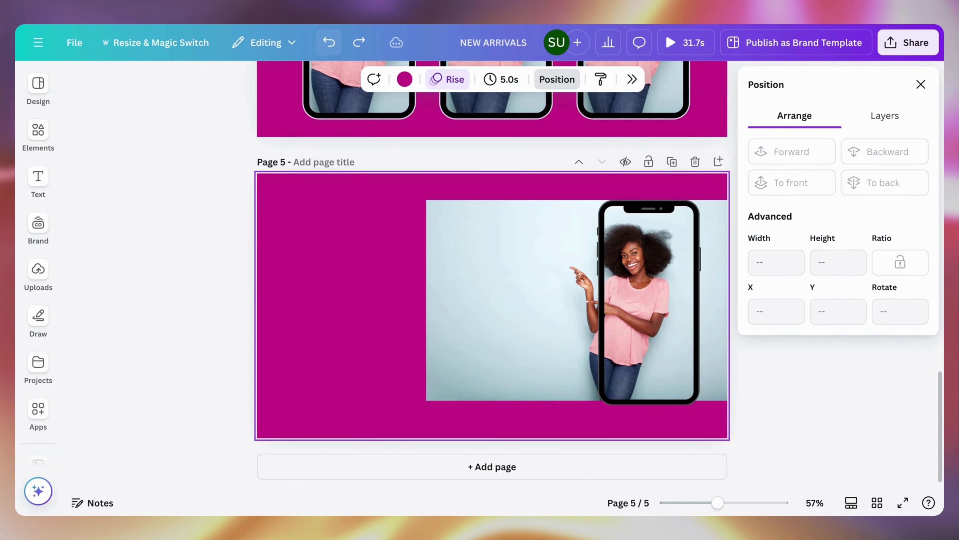
# - Enlarge the photo behind the phone to about 928 × 618 px and shift it sideways so the pointing hand extends outside the phone
pyautogui.click(612, 267)
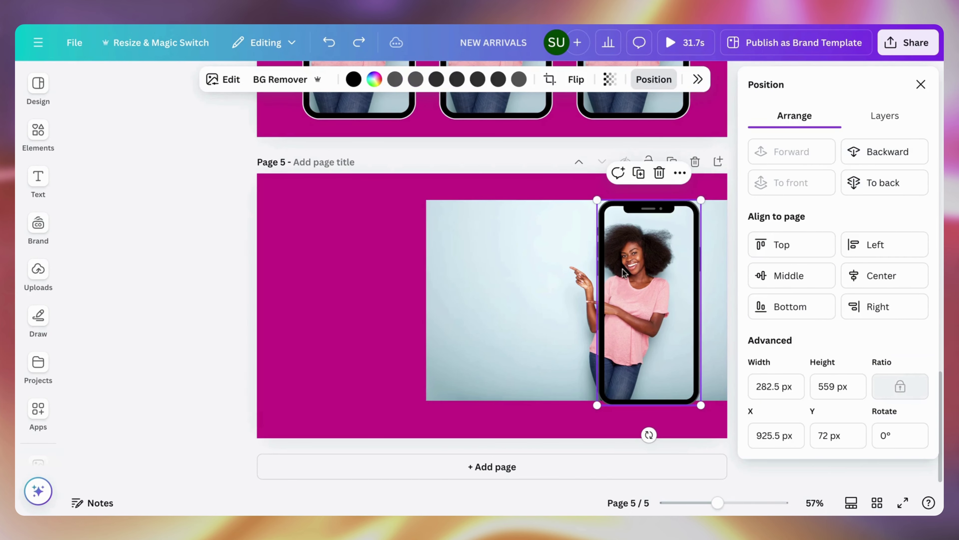
pyautogui.click(564, 273)
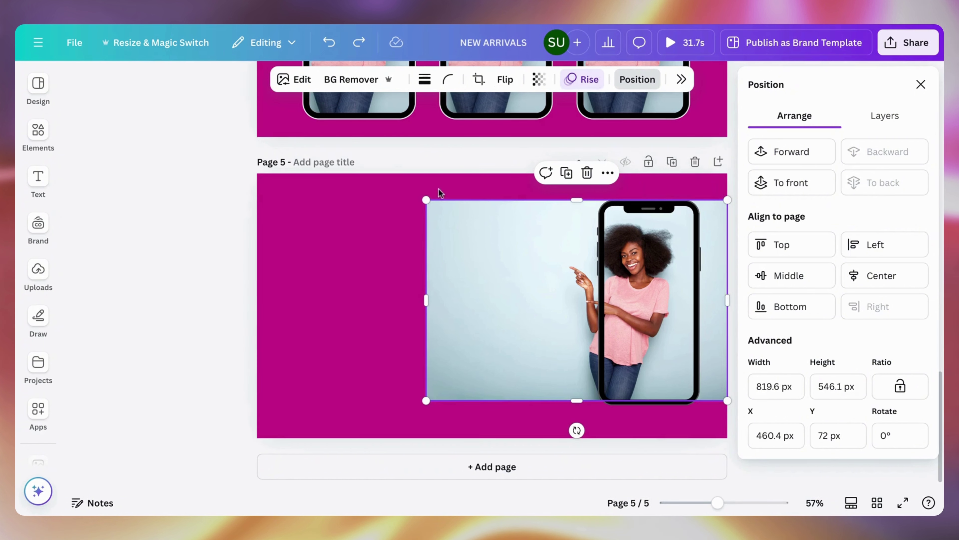
pyautogui.moveTo(425, 199); pyautogui.dragTo(375, 192)
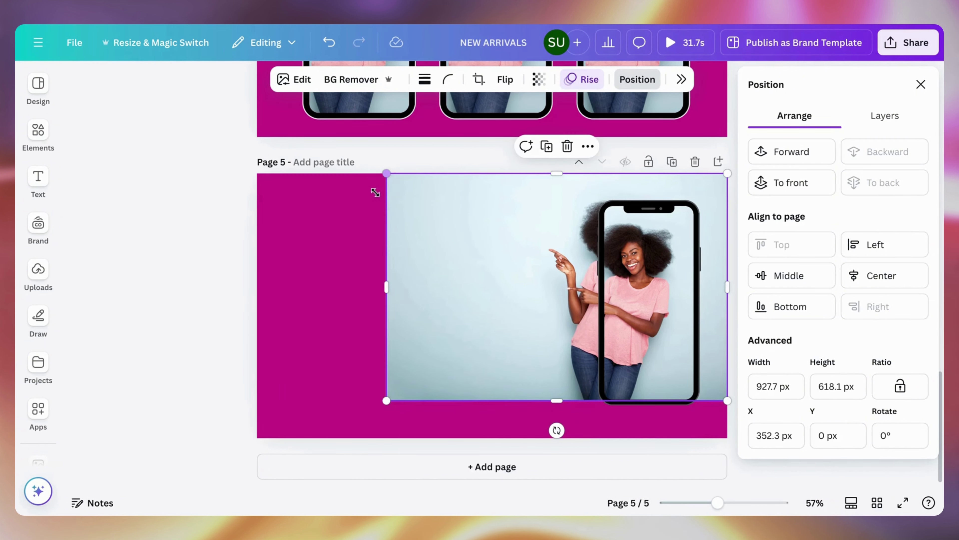
pyautogui.moveTo(444, 232); pyautogui.dragTo(470, 232)
pyautogui.click(386, 252)
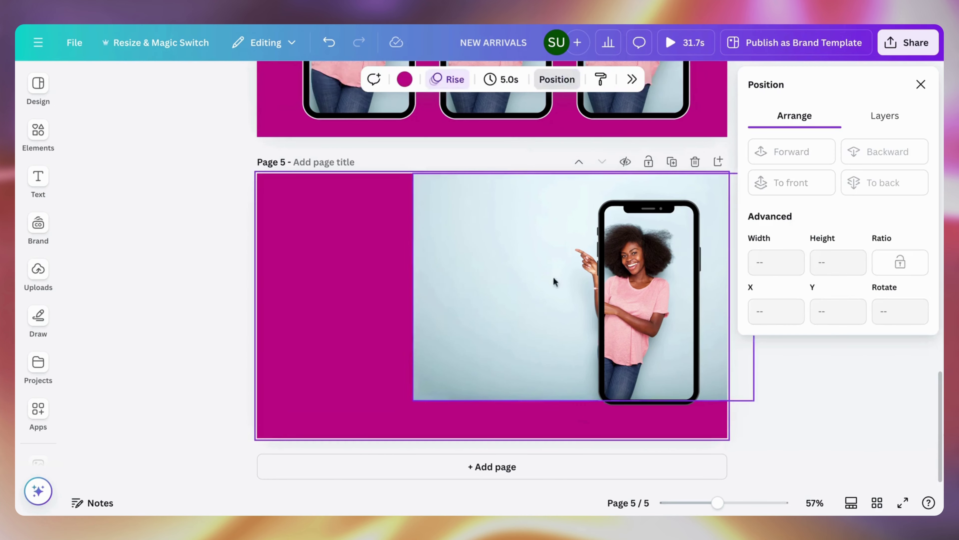
# - Enlarge the photo inside the phone frame to line up with the bigger background photo, and confirm the crop
pyautogui.click(641, 276)
pyautogui.doubleClick(642, 276)
pyautogui.click(416, 268)
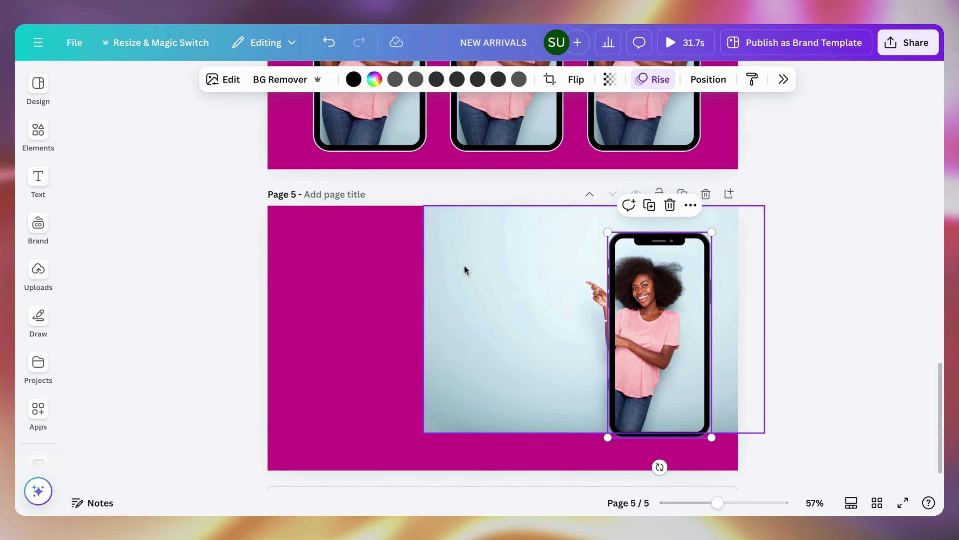
pyautogui.doubleClick(644, 300)
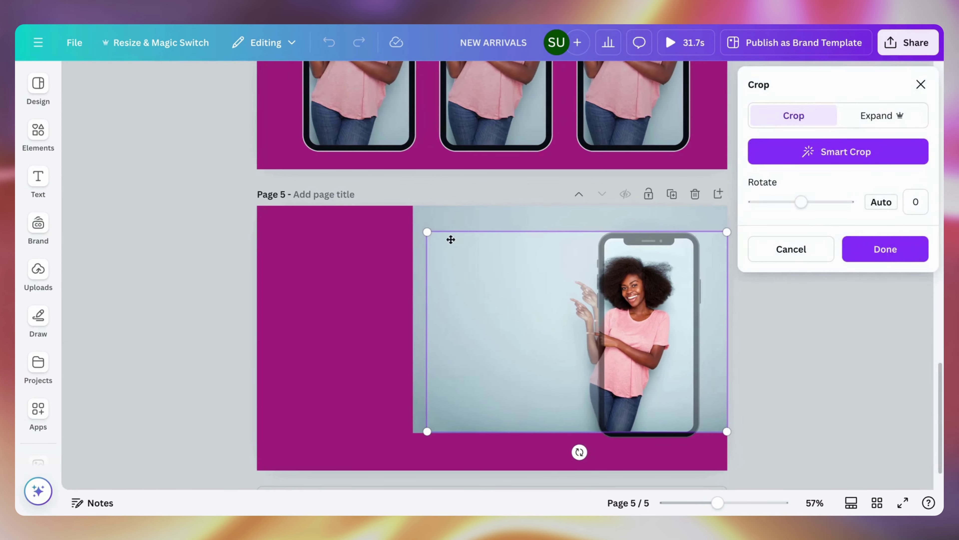
pyautogui.moveTo(426, 229); pyautogui.dragTo(414, 212)
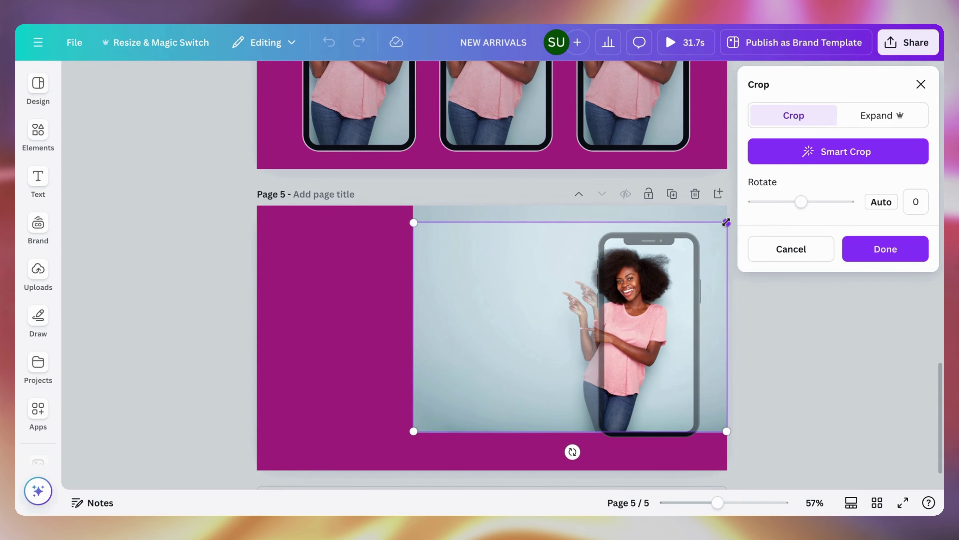
pyautogui.moveTo(726, 222); pyautogui.dragTo(754, 210)
pyautogui.click(785, 359)
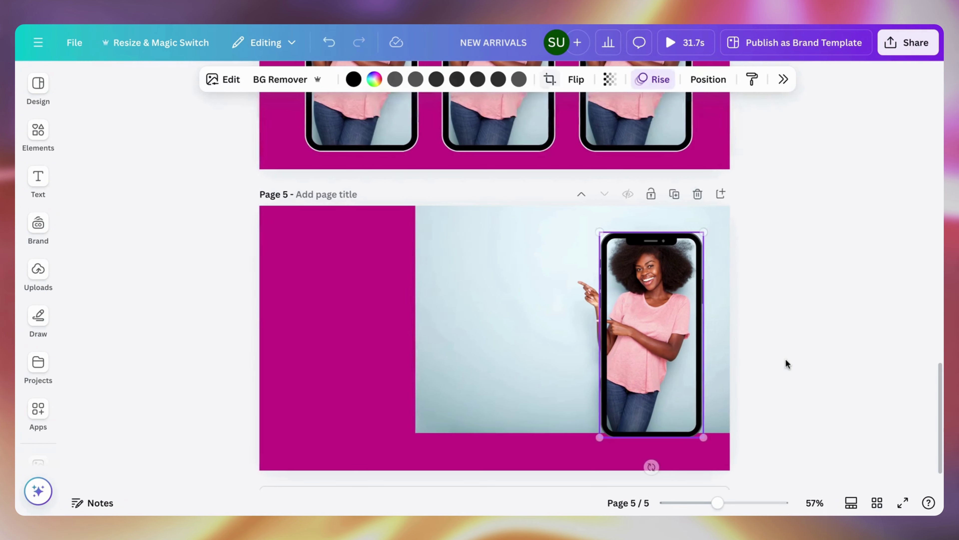
# - Bring the enlarged background photo to the front, over the phone, and remove its background
pyautogui.click(576, 340)
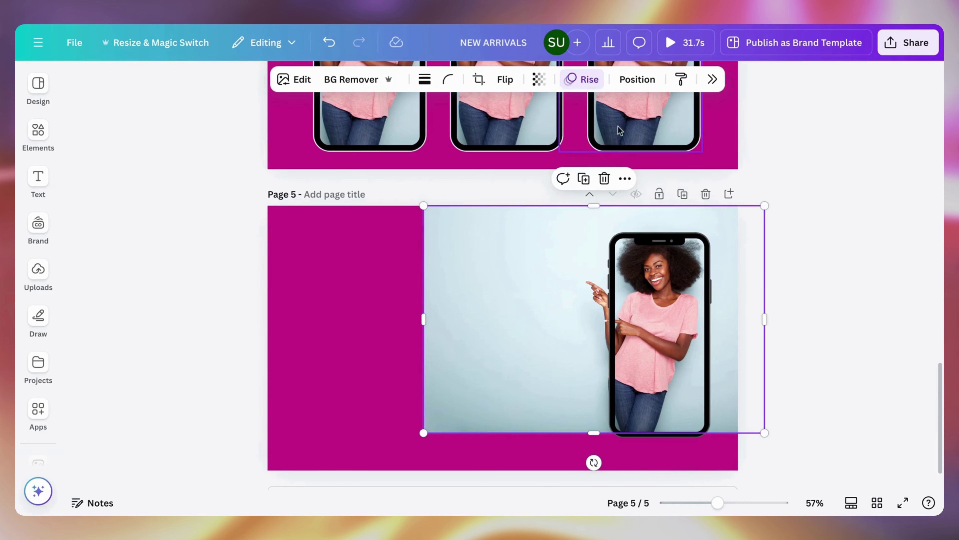
pyautogui.click(637, 79)
pyautogui.click(826, 187)
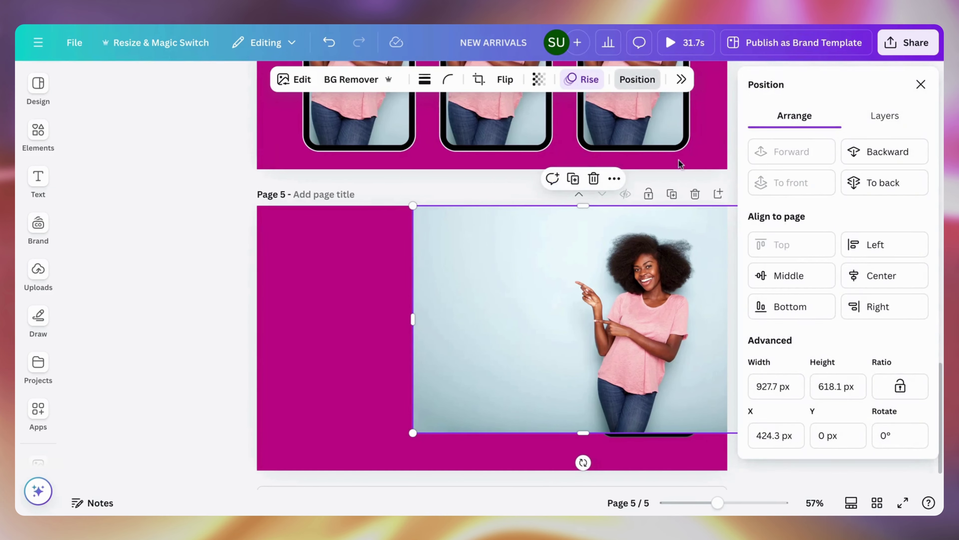
pyautogui.click(350, 80)
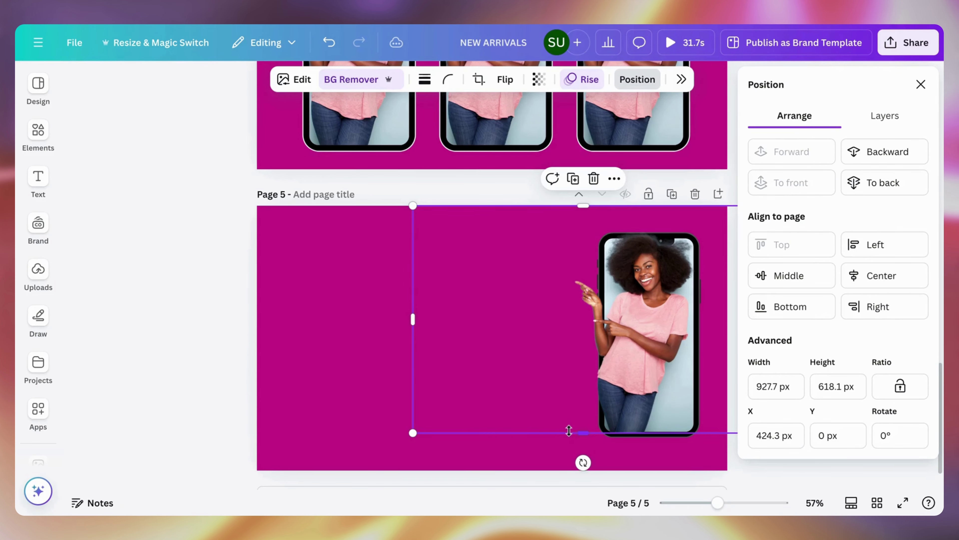
# - Crop the lower part of the enlarged cutout up to the woman's waist, at a height of about 414 px
pyautogui.moveTo(569, 431); pyautogui.dragTo(586, 363)
pyautogui.click(511, 418)
pyautogui.click(511, 347)
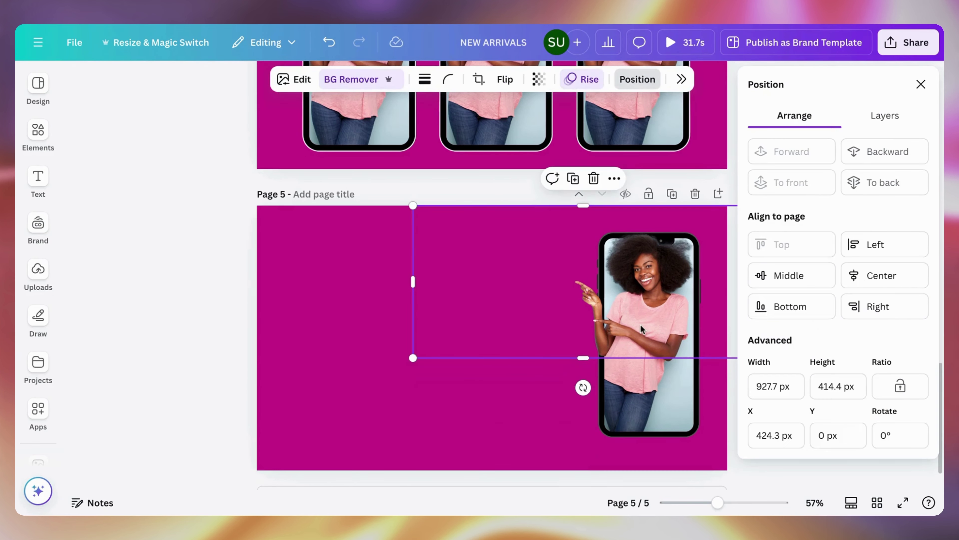
pyautogui.click(551, 397)
pyautogui.click(665, 330)
pyautogui.click(920, 84)
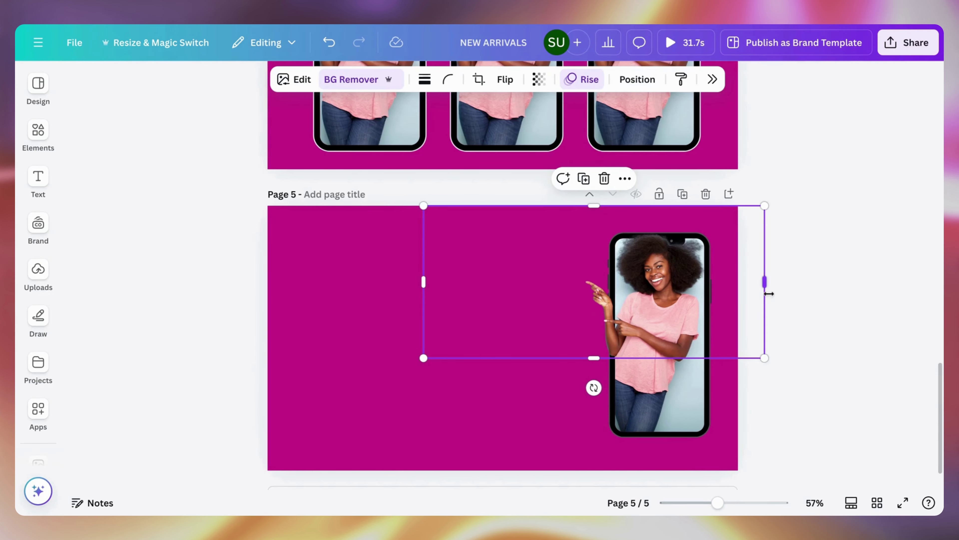
# - Crop both empty sides of the cutout in toward the woman's hair and pointing hand
pyautogui.moveTo(769, 293); pyautogui.dragTo(710, 294)
pyautogui.click(825, 254)
pyautogui.click(661, 288)
pyautogui.moveTo(424, 291); pyautogui.dragTo(554, 291)
# - Select the phone and cutout together, enlarge them, and reposition them so the phone runs off the page's lower edge
pyautogui.moveTo(487, 351); pyautogui.dragTo(707, 294)
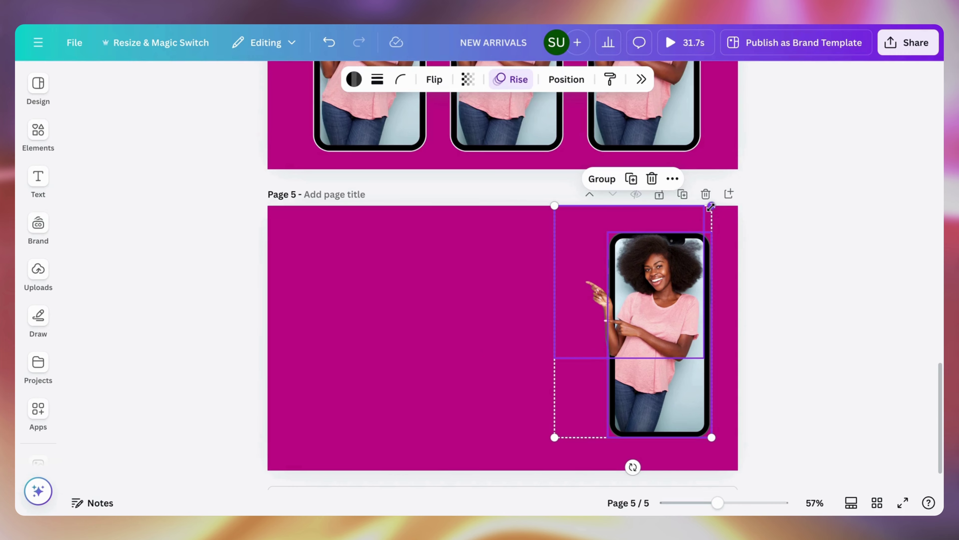
pyautogui.moveTo(711, 206); pyautogui.dragTo(824, 177)
pyautogui.moveTo(650, 307); pyautogui.dragTo(639, 371)
pyautogui.click(758, 312)
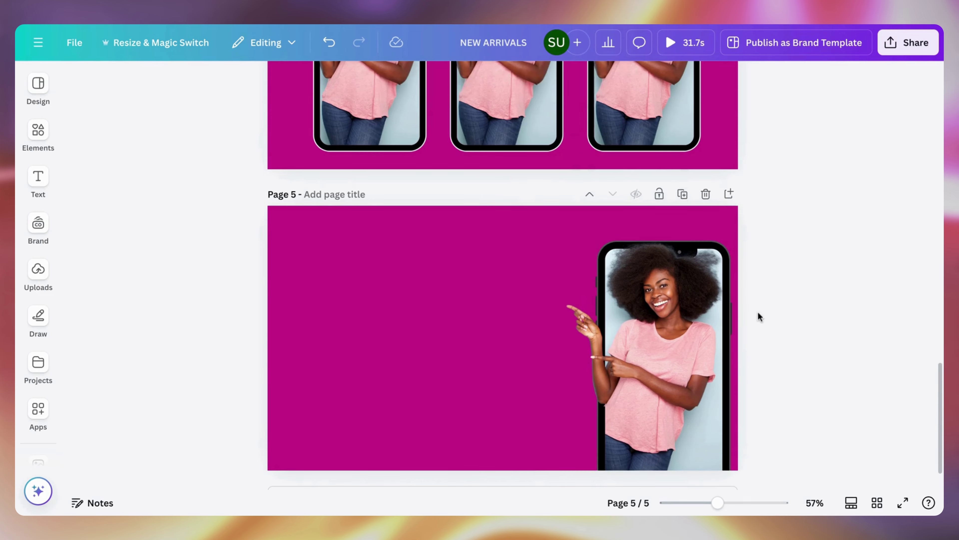
# - Shrink the cutout very slightly so it lines up with the photo inside the phone
pyautogui.click(688, 367)
pyautogui.click(681, 452)
pyautogui.click(720, 397)
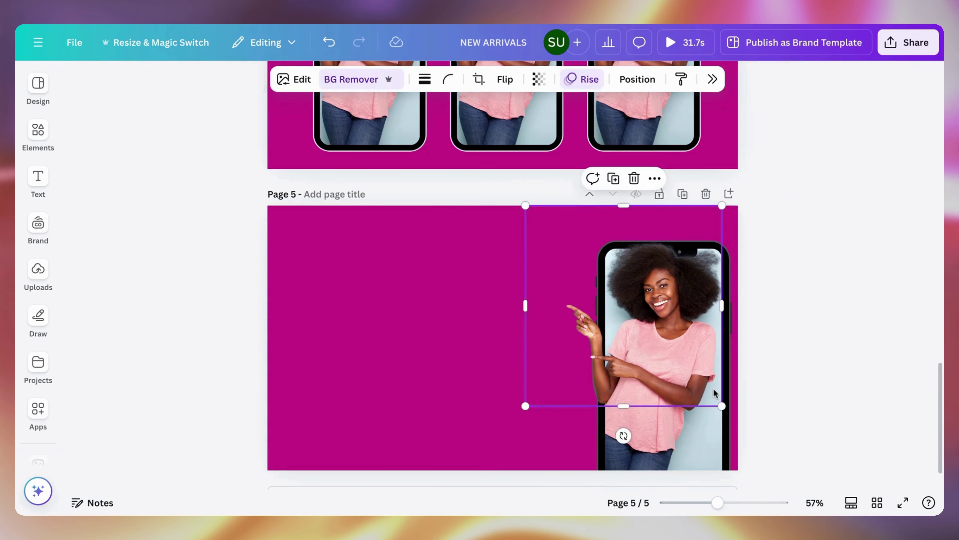
pyautogui.moveTo(722, 406); pyautogui.dragTo(721, 405)
pyautogui.click(769, 378)
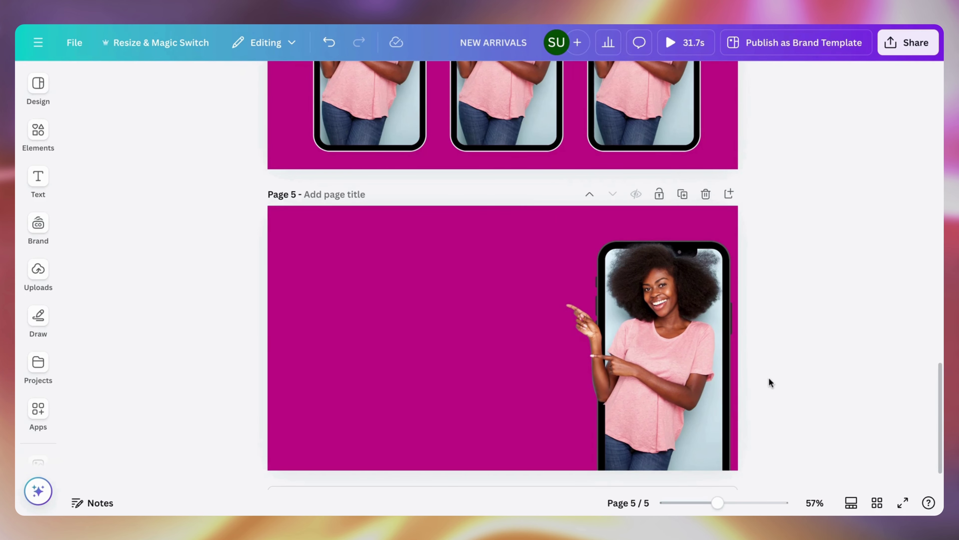
# - Enlarge the phone and cutout together a little more, and move them down near the page's right edge
pyautogui.keyDown('shift'); pyautogui.click(685, 360); pyautogui.keyUp('shift')
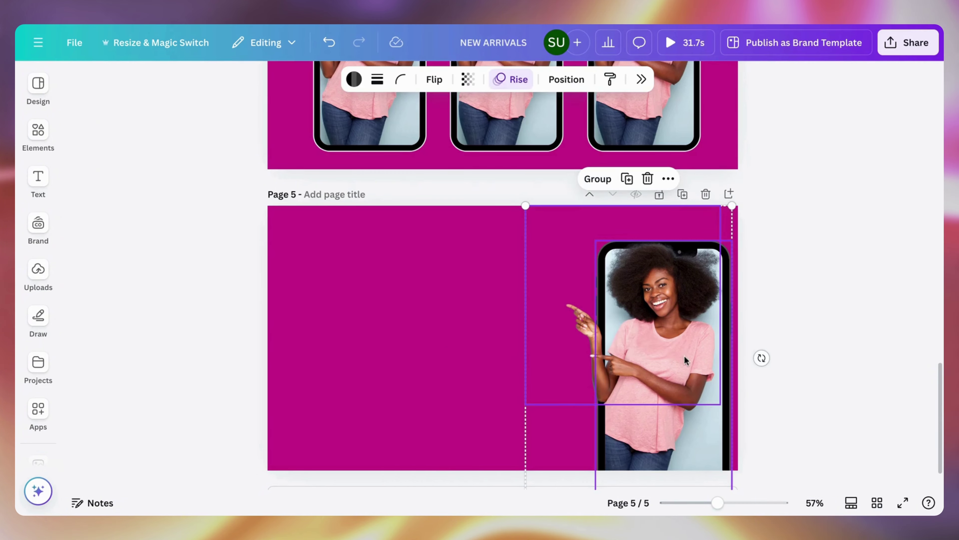
pyautogui.moveTo(526, 205); pyautogui.dragTo(474, 195)
pyautogui.moveTo(585, 274); pyautogui.dragTo(582, 298)
pyautogui.click(778, 270)
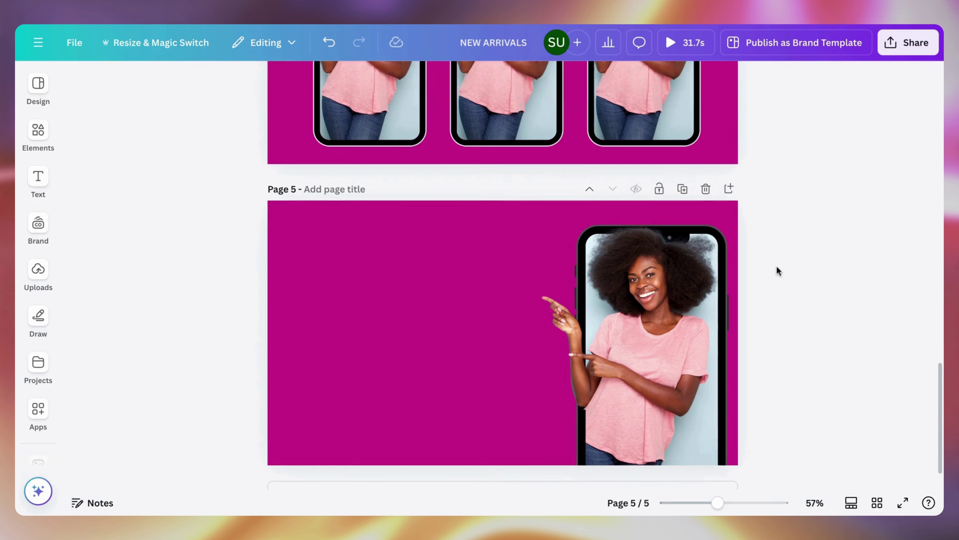
# - Add a text box reading "Shop new arrivals" to page 5
pyautogui.scroll(-1, 777, 264)
pyautogui.click(464, 289)
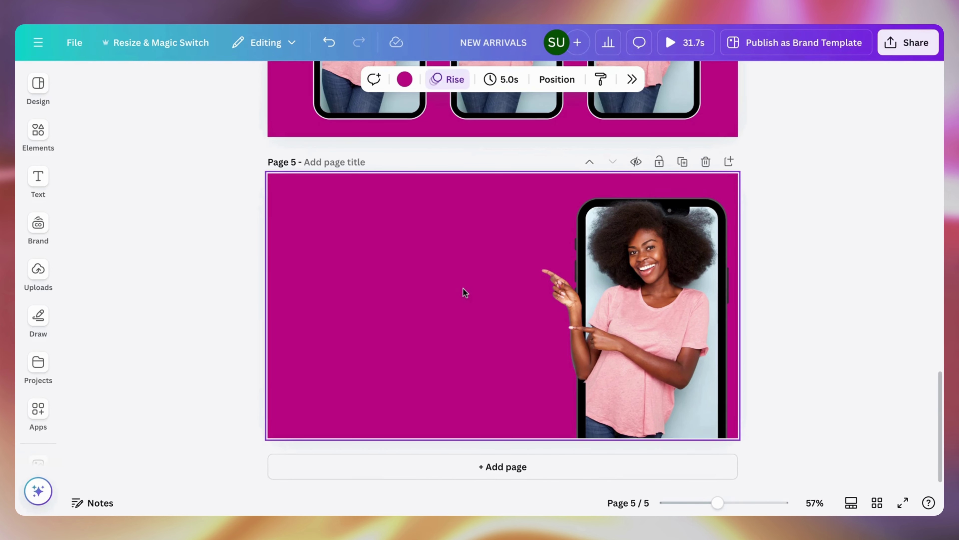
pyautogui.press('t')
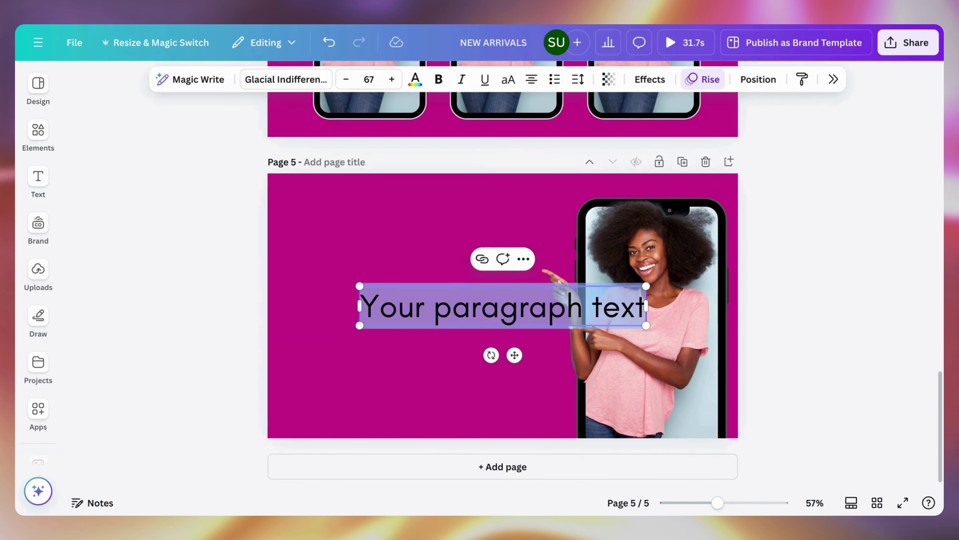
pyautogui.press('Escape')
pyautogui.press('Escape')
pyautogui.click(431, 318)
pyautogui.click(433, 317)
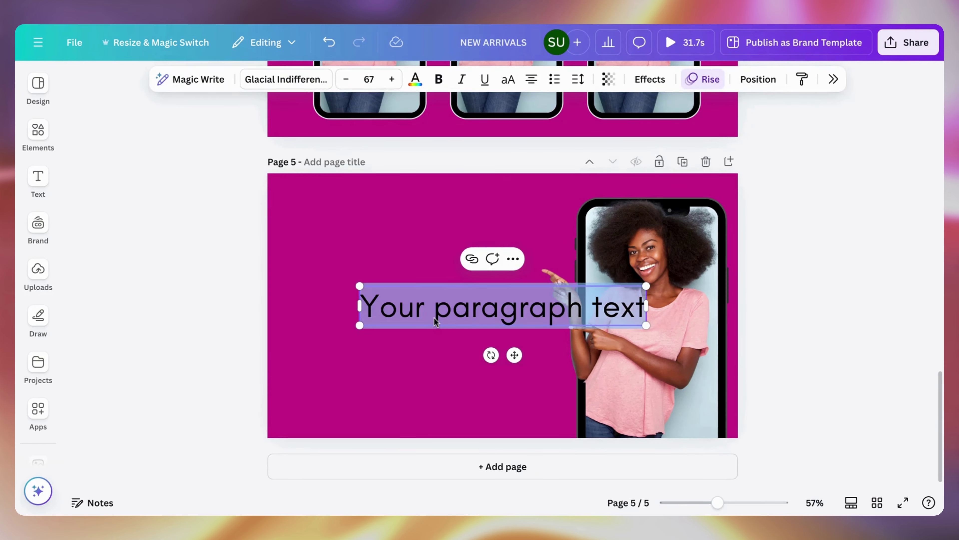
pyautogui.write('S')
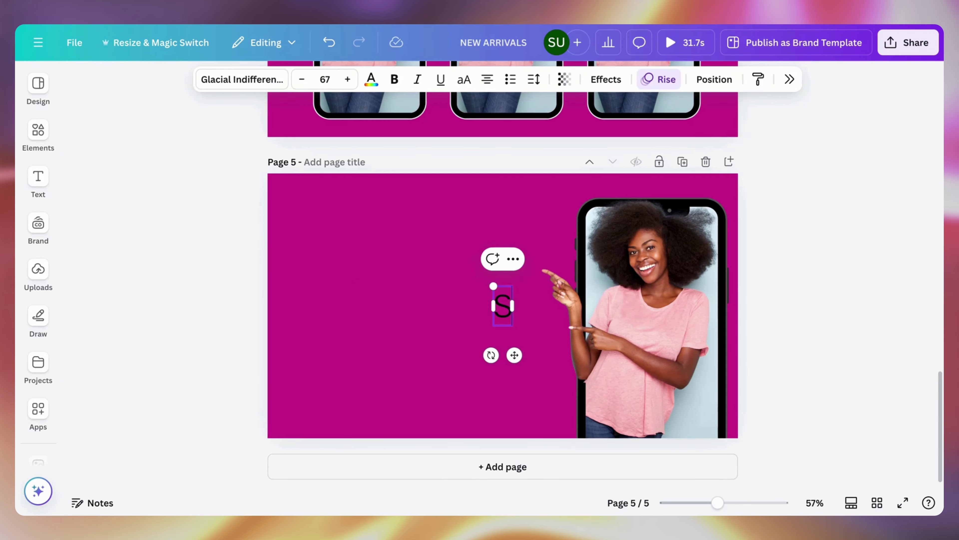
pyautogui.write('hop')
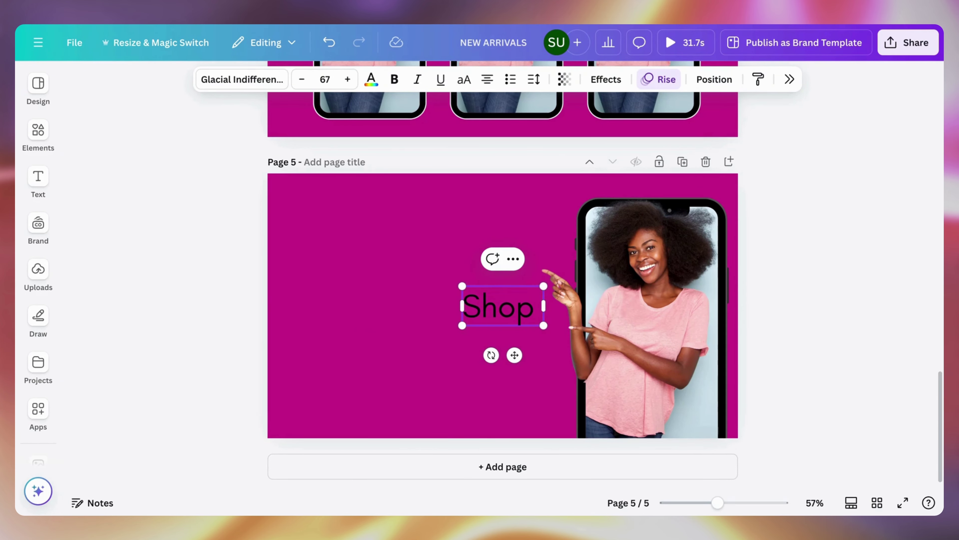
pyautogui.write(' new ar')
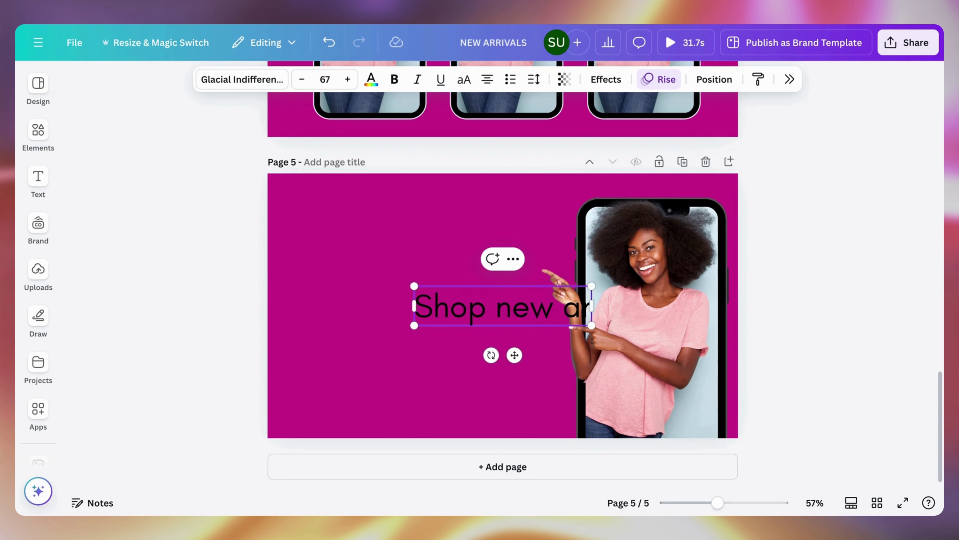
pyautogui.write('rivals')
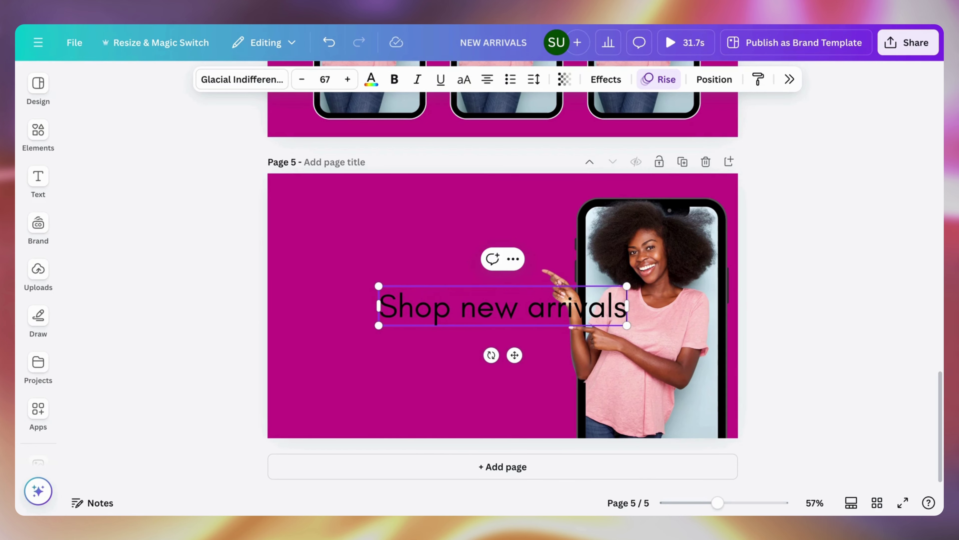
# - Narrow the text box so each word sits on its own line, and make the text bold, white, uppercase and left-aligned
pyautogui.moveTo(626, 305); pyautogui.dragTo(517, 321)
pyautogui.click(437, 275)
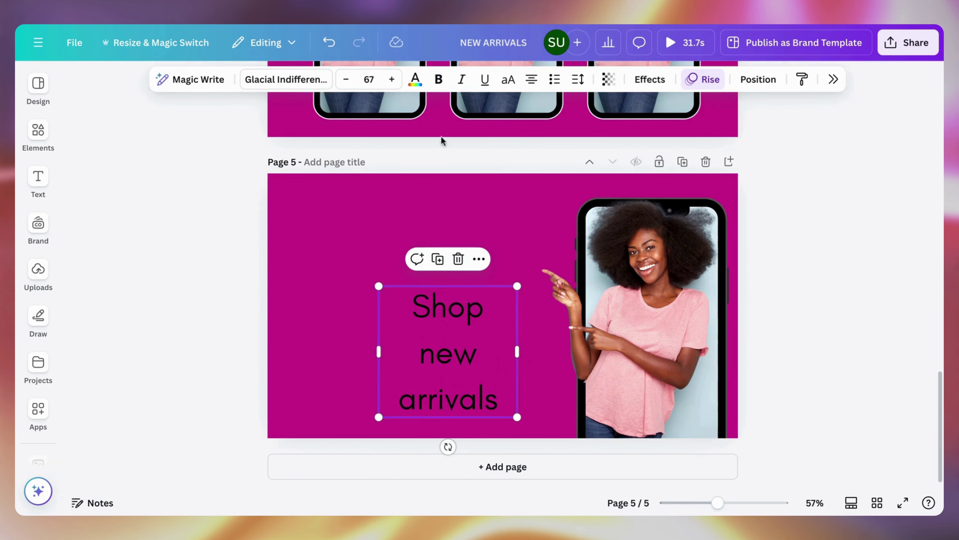
pyautogui.click(420, 83)
pyautogui.click(440, 81)
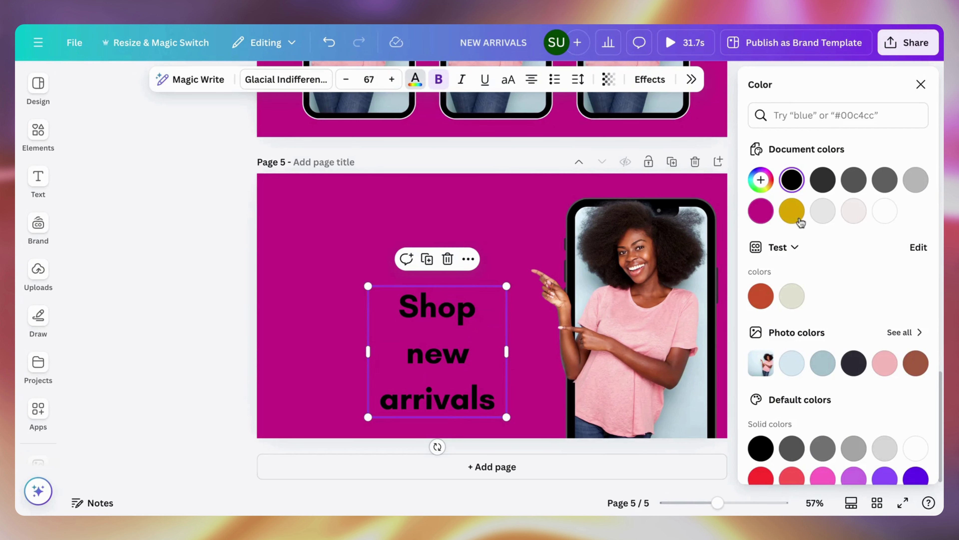
pyautogui.click(917, 450)
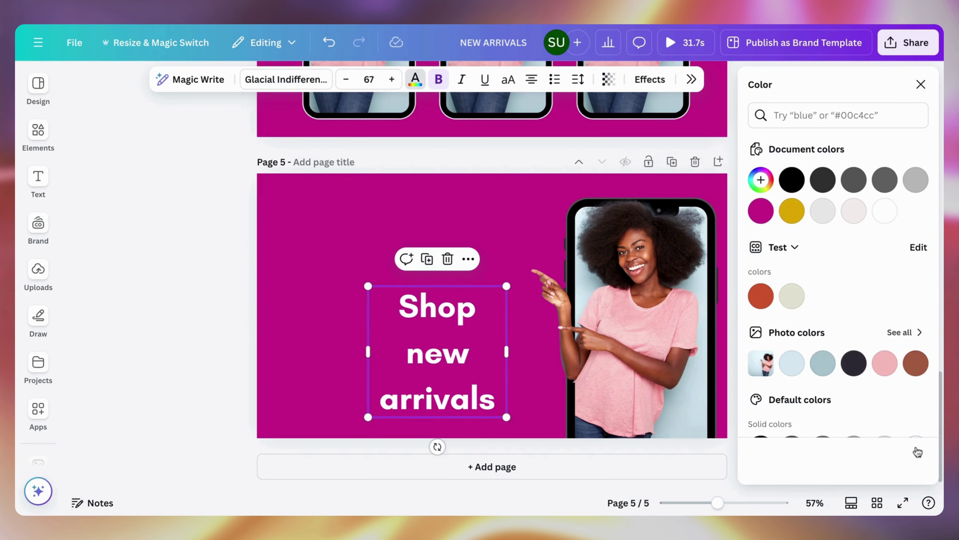
pyautogui.click(508, 79)
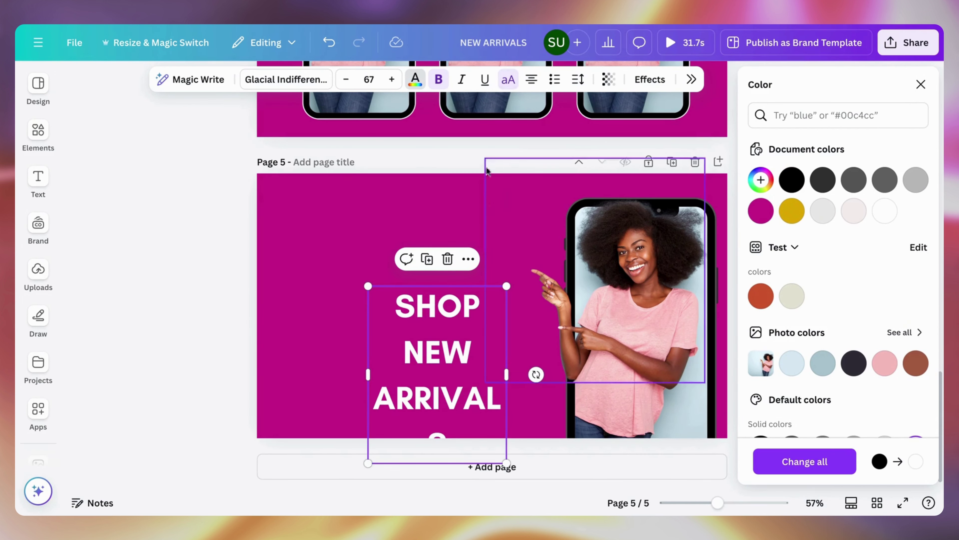
pyautogui.click(532, 81)
# - Move the headline into the empty area beside the phone, widen it to two lines, and enlarge it to font size 82
pyautogui.click(353, 232)
pyautogui.moveTo(493, 353); pyautogui.dragTo(388, 300)
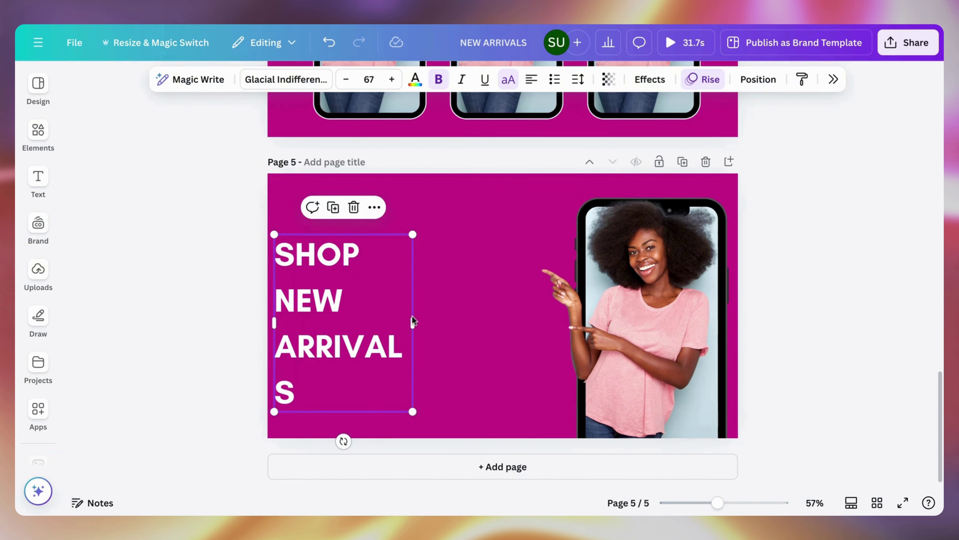
pyautogui.click(413, 327)
pyautogui.moveTo(412, 322); pyautogui.dragTo(478, 321)
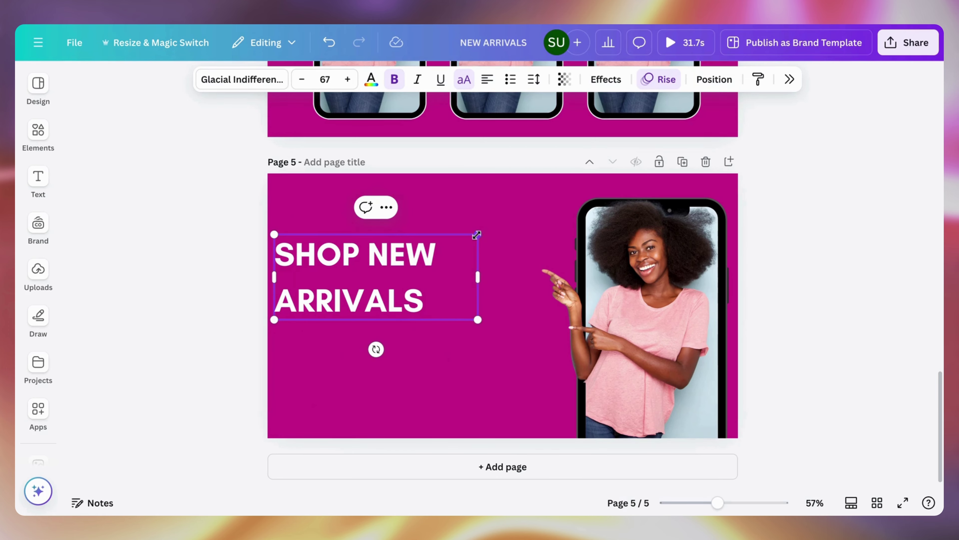
pyautogui.moveTo(477, 235); pyautogui.dragTo(523, 215)
pyautogui.click(518, 350)
pyautogui.click(441, 303)
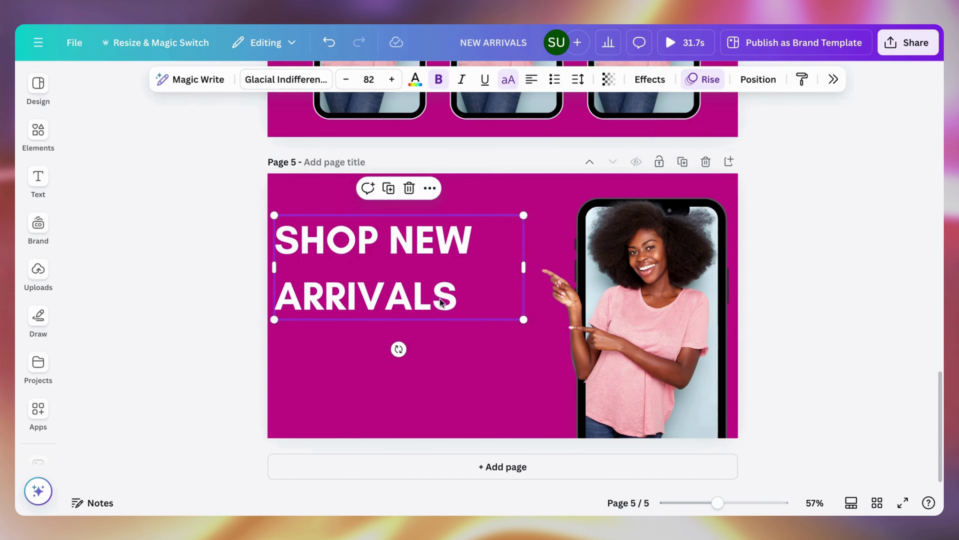
pyautogui.moveTo(441, 302); pyautogui.dragTo(467, 340)
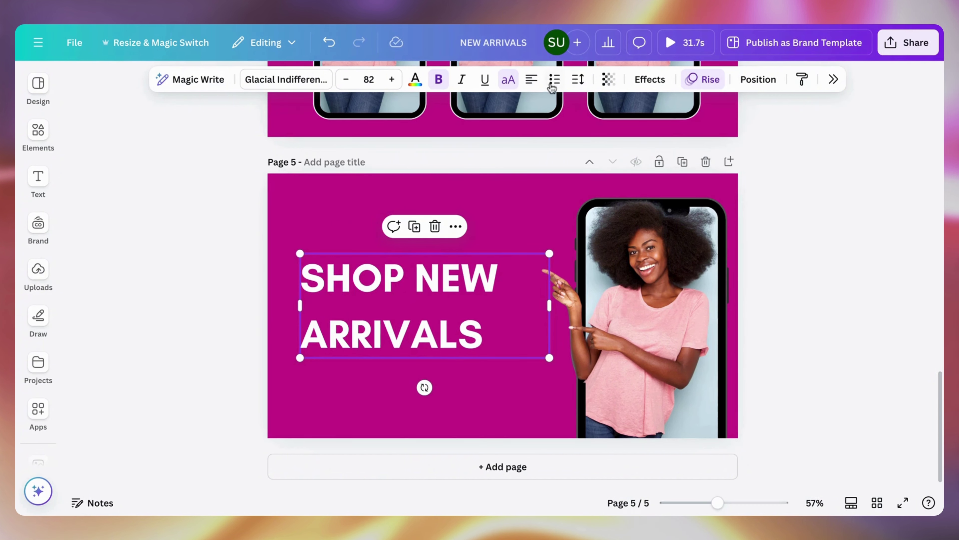
# - Tighten the line spacing of the SHOP NEW ARRIVALS headline
pyautogui.click(585, 80)
pyautogui.moveTo(563, 177); pyautogui.dragTo(532, 177)
pyautogui.click(374, 208)
# - Enlarge the headline to font size 106 on three lines, and position it closer to the page's left edge
pyautogui.click(393, 272)
pyautogui.moveTo(549, 295); pyautogui.dragTo(558, 241)
pyautogui.moveTo(394, 342); pyautogui.dragTo(407, 348)
pyautogui.click(240, 331)
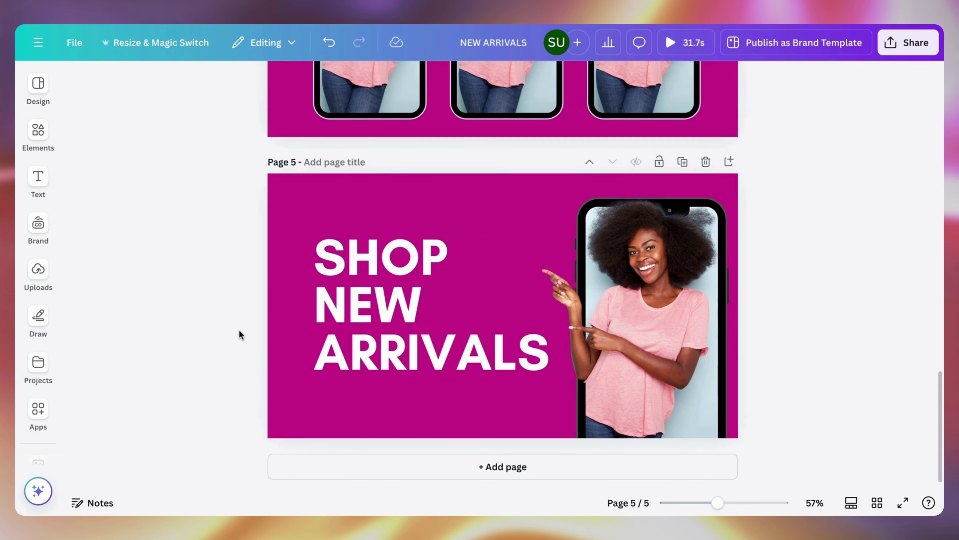
pyautogui.moveTo(355, 311); pyautogui.dragTo(337, 307)
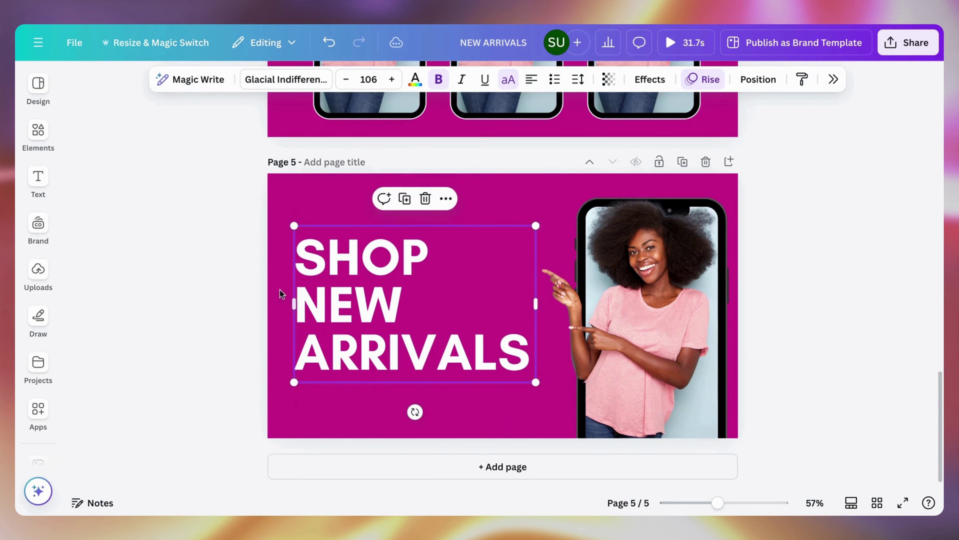
# - Search the elements library for "Boutique" and limit the results to photos
pyautogui.click(278, 291)
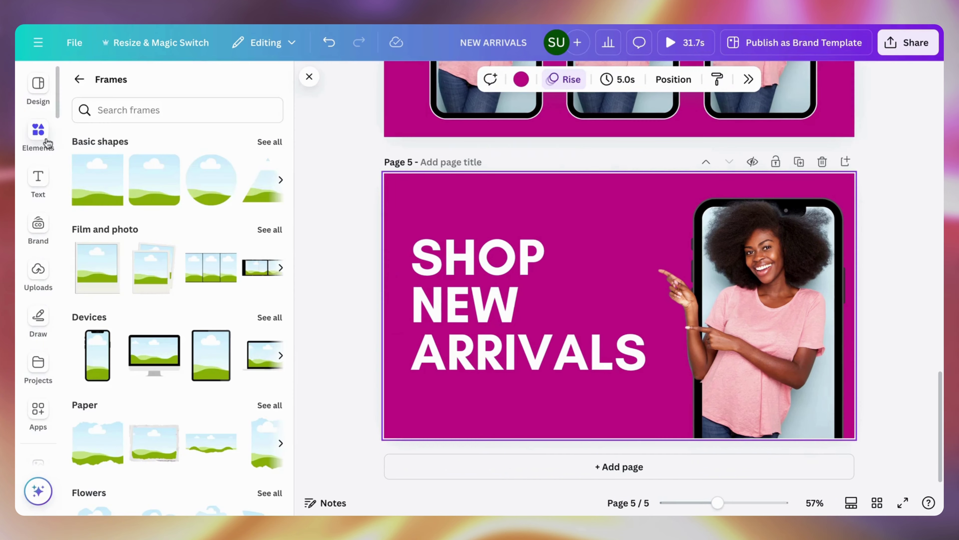
pyautogui.click(118, 111)
pyautogui.click(78, 80)
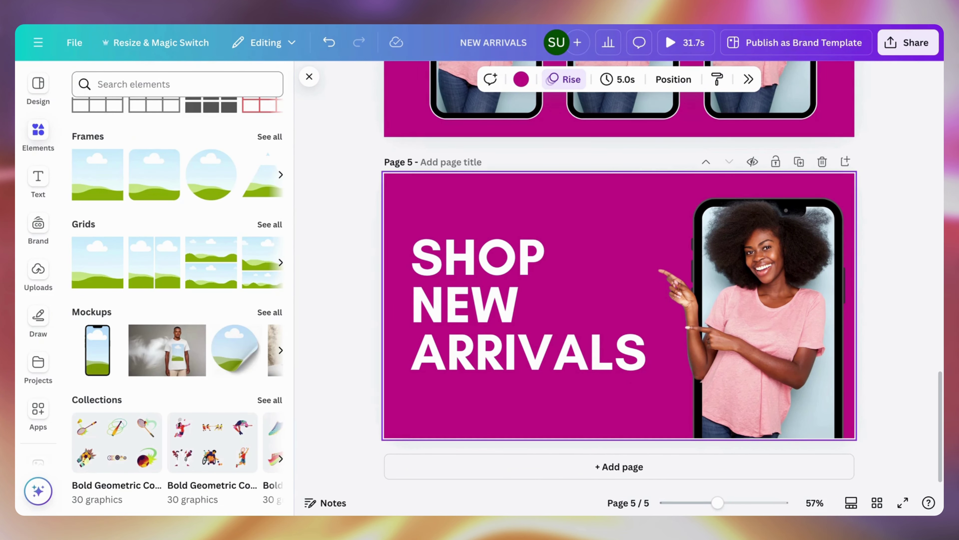
pyautogui.click(163, 84)
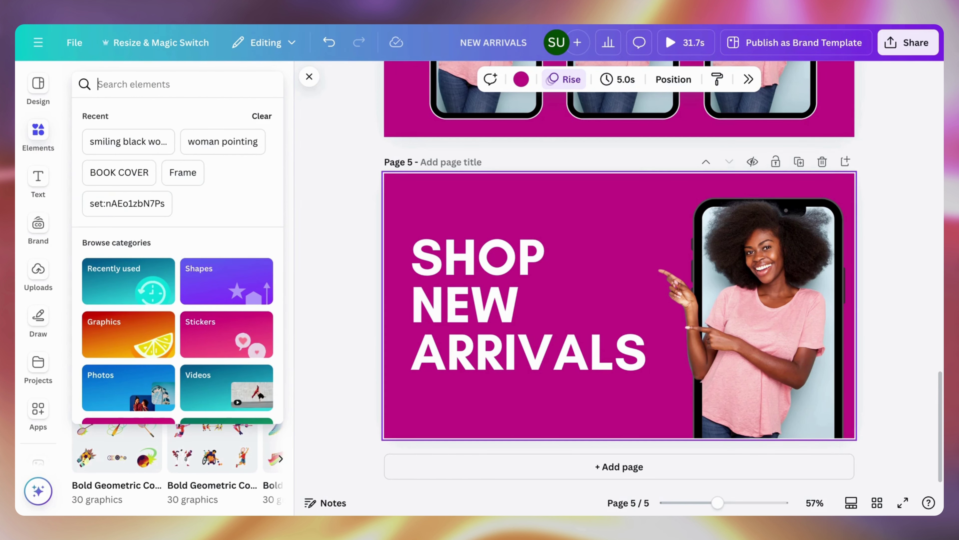
pyautogui.write('bou')
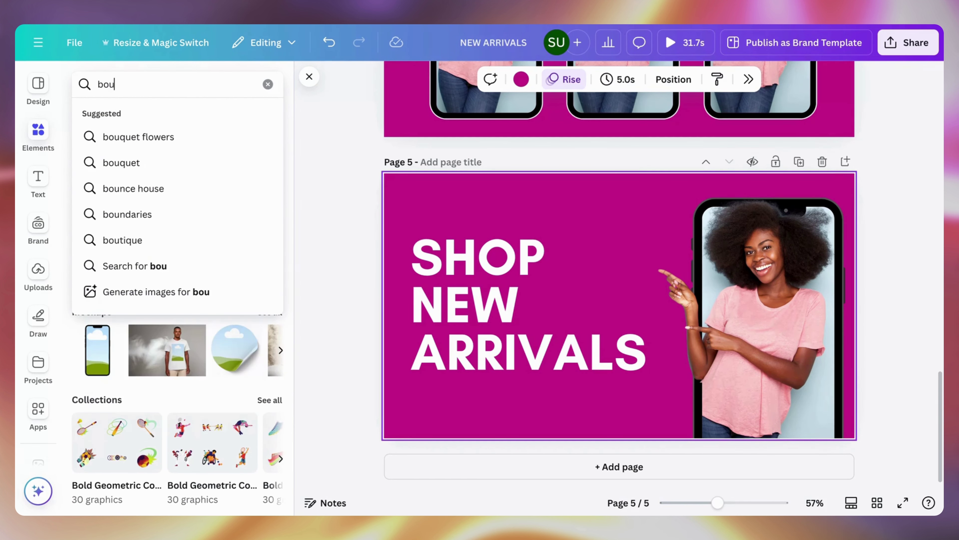
pyautogui.write('t')
pyautogui.hotkey('ctrl', 'a')
pyautogui.write('Boutique')
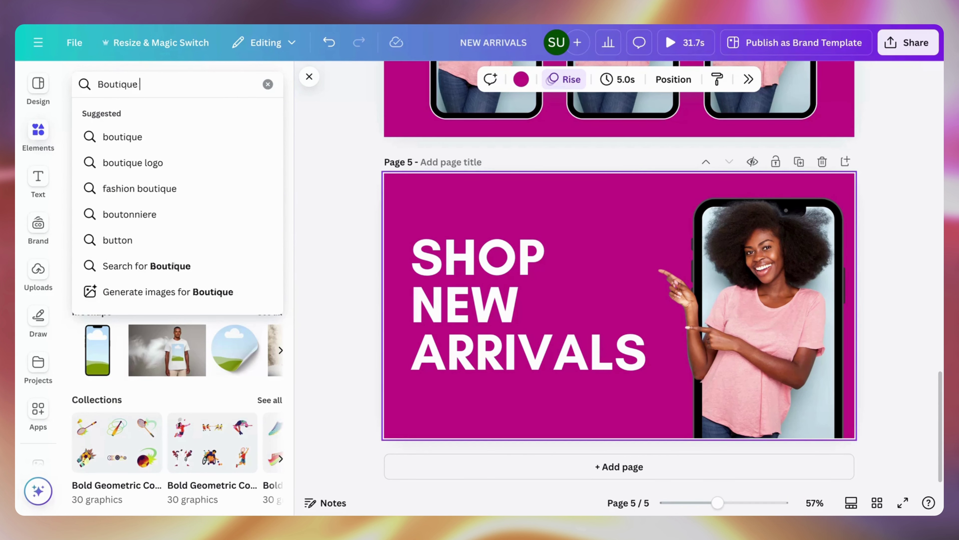
pyautogui.click(172, 266)
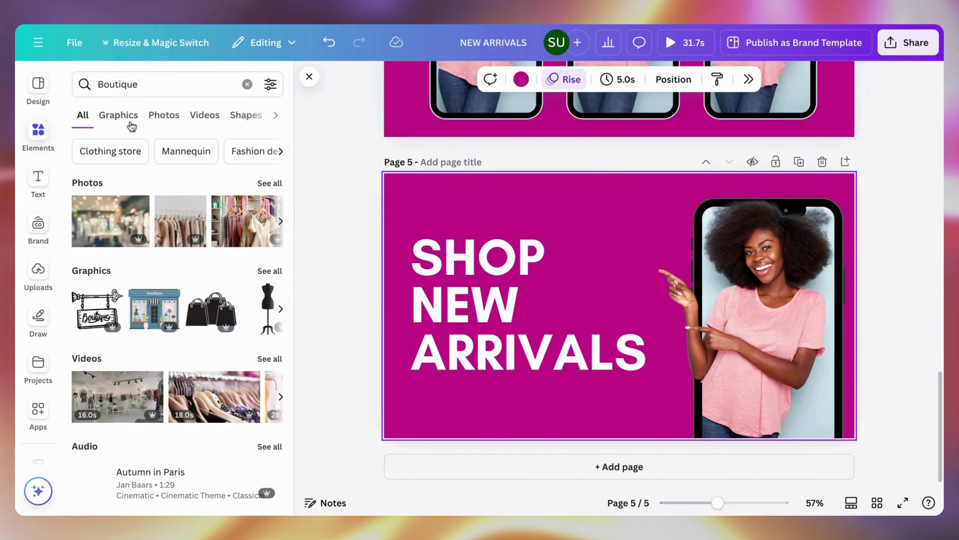
pyautogui.click(157, 118)
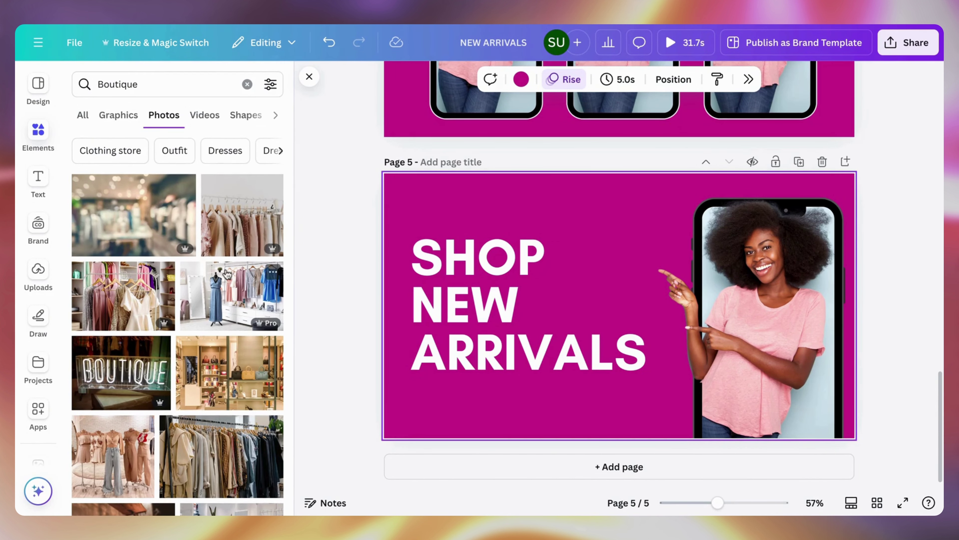
# - Add the photo of colourful purple and red clothes on wooden hangers and make it page 5's background
pyautogui.scroll(-4, 229, 272)
pyautogui.scroll(-2, 228, 275)
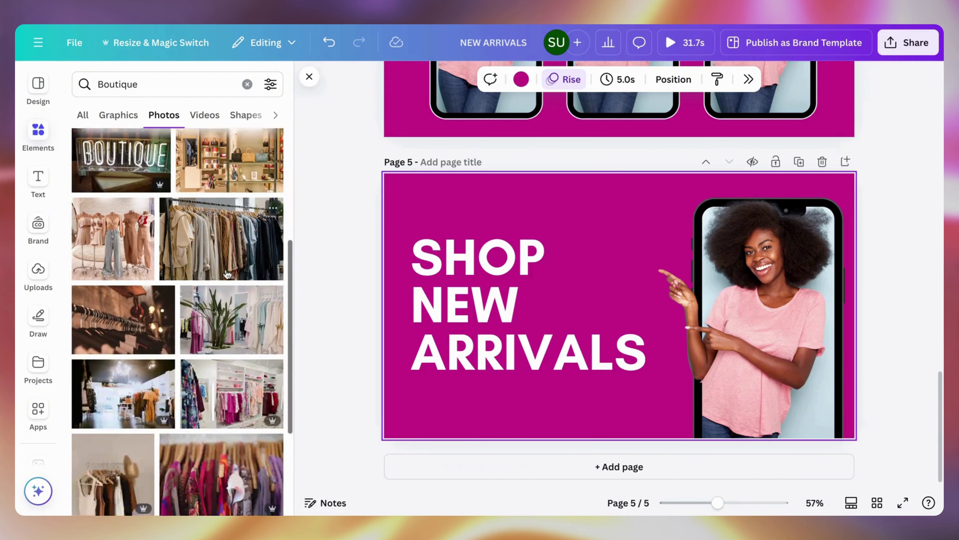
pyautogui.scroll(-2, 229, 322)
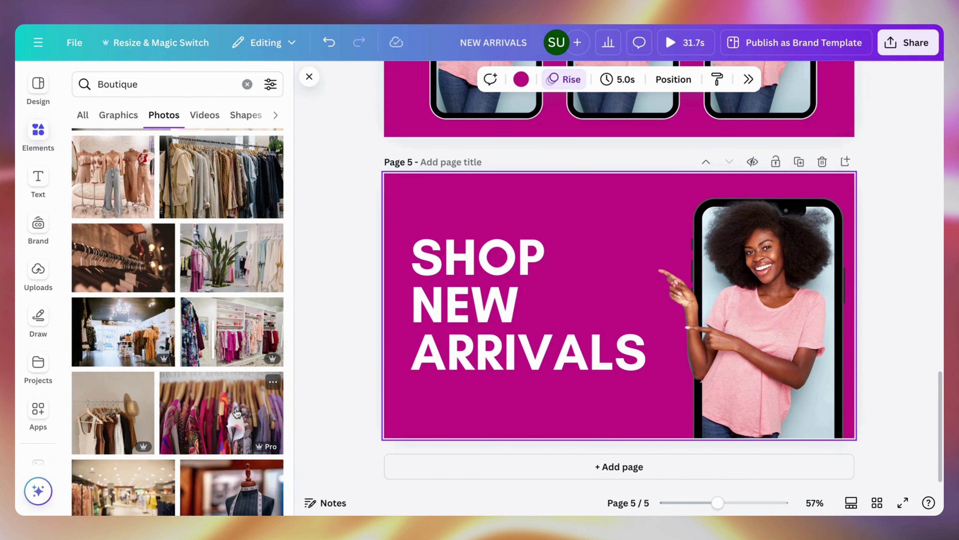
pyautogui.click(222, 410)
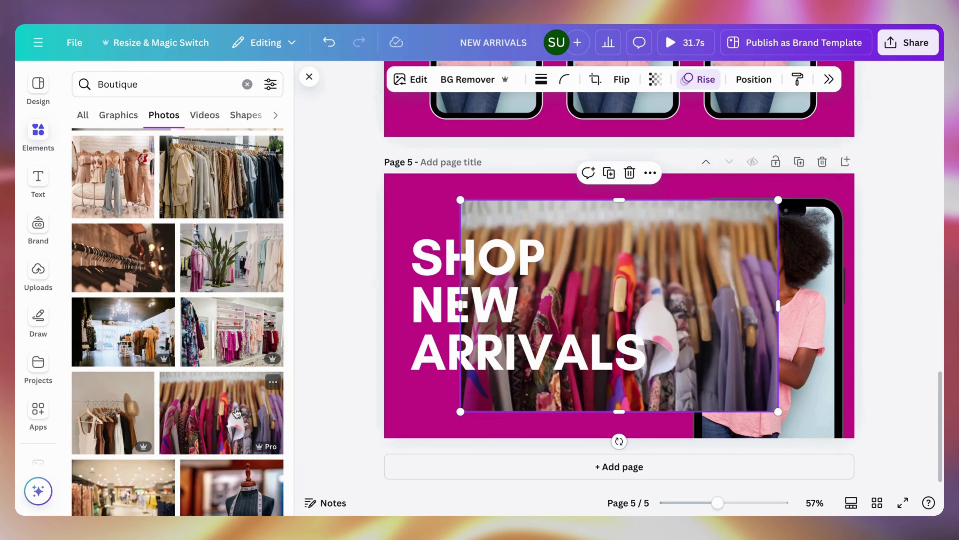
pyautogui.rightClick(683, 233)
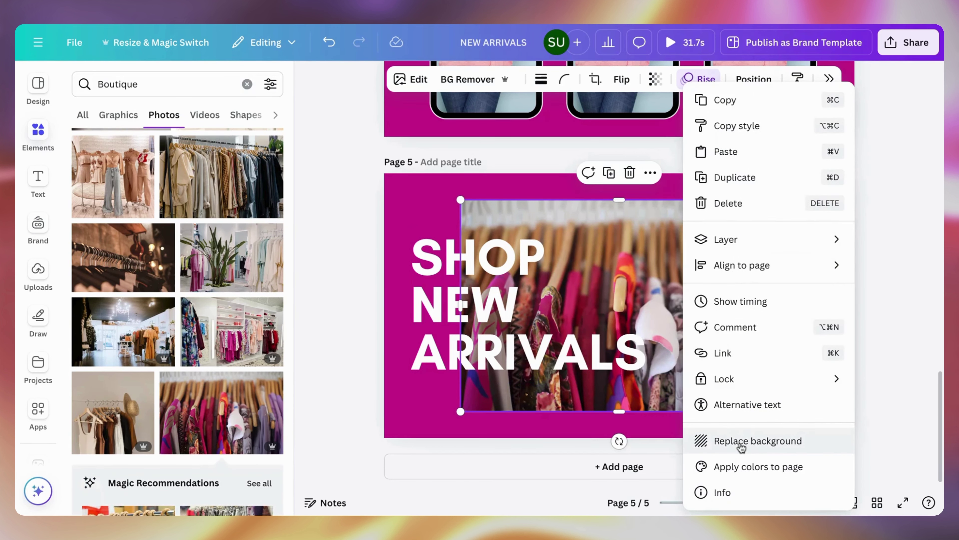
pyautogui.click(741, 447)
pyautogui.click(589, 209)
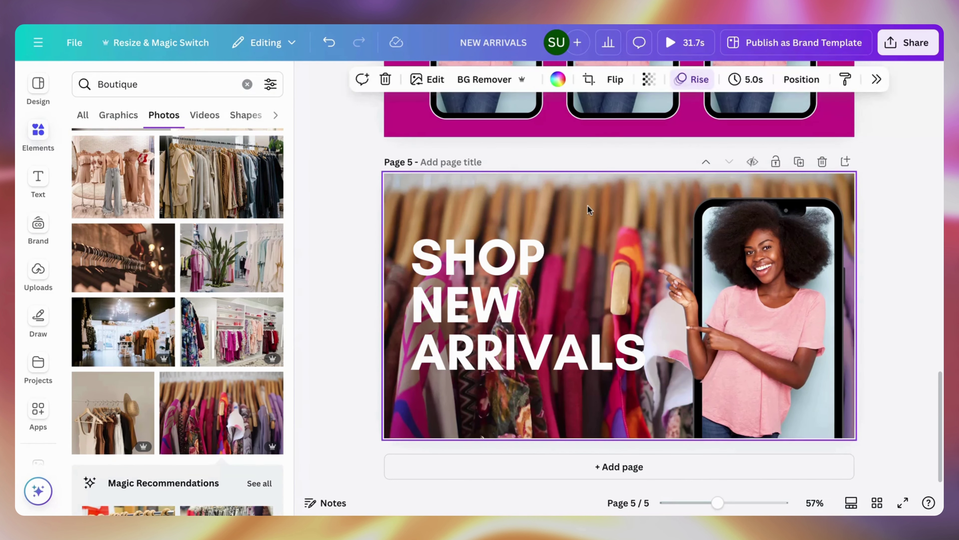
# - Lower the background photo's opacity until it is only a faint texture over the magenta
pyautogui.click(648, 80)
pyautogui.moveTo(683, 132); pyautogui.dragTo(596, 148)
pyautogui.click(365, 288)
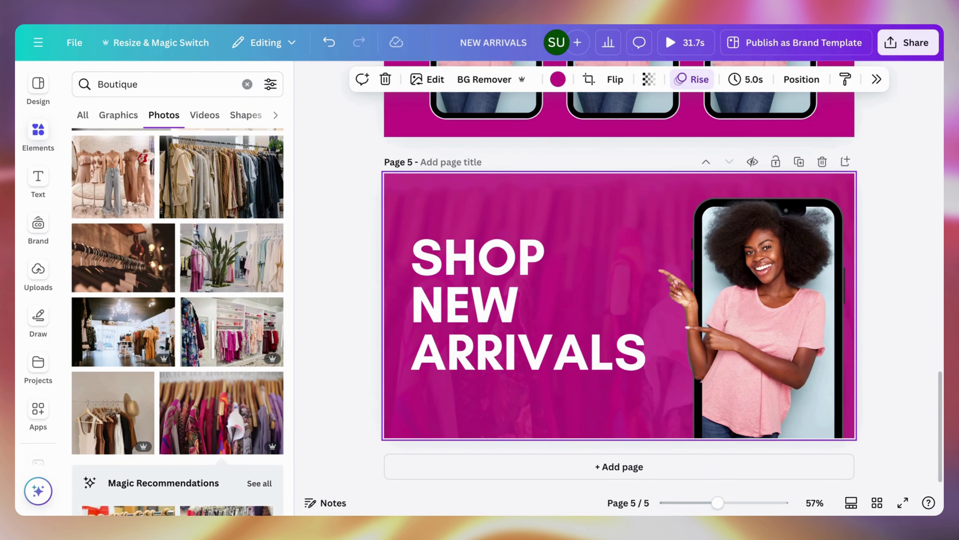
# - Nudge the SHOP NEW ARRIVALS headline slightly toward the woman's pointing hand
pyautogui.hotkey('ctrl', '-')
pyautogui.scroll(3, 619, 288)
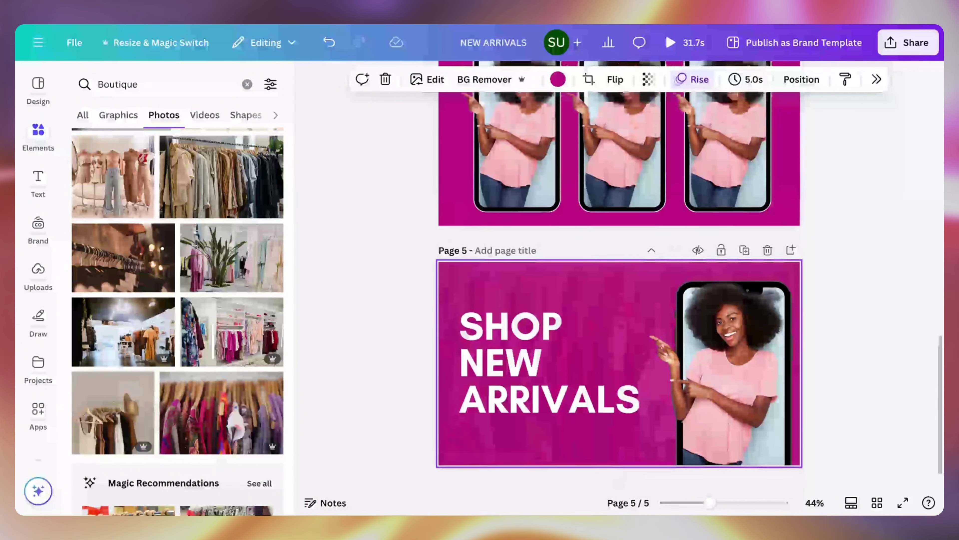
pyautogui.click(304, 87)
pyautogui.scroll(-3, 317, 329)
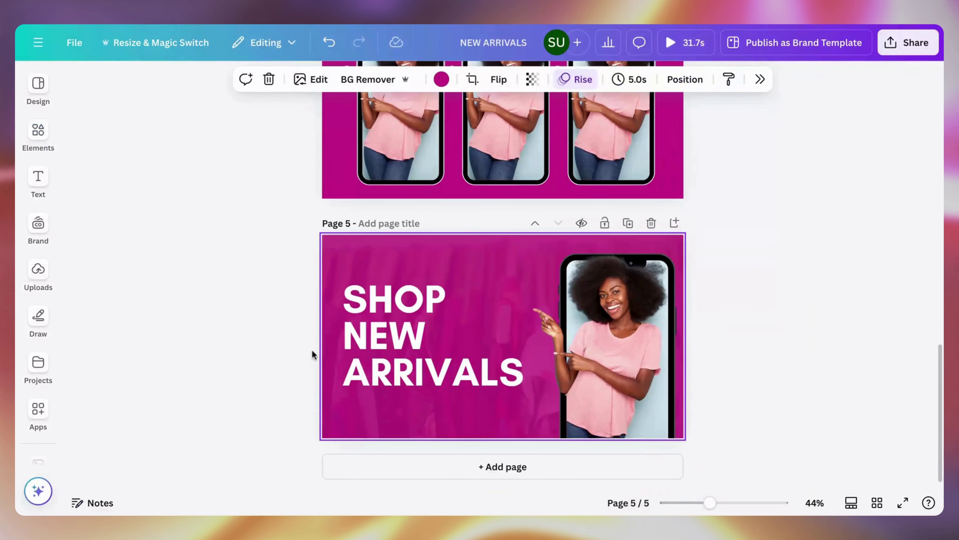
pyautogui.click(392, 344)
pyautogui.moveTo(391, 344); pyautogui.dragTo(403, 342)
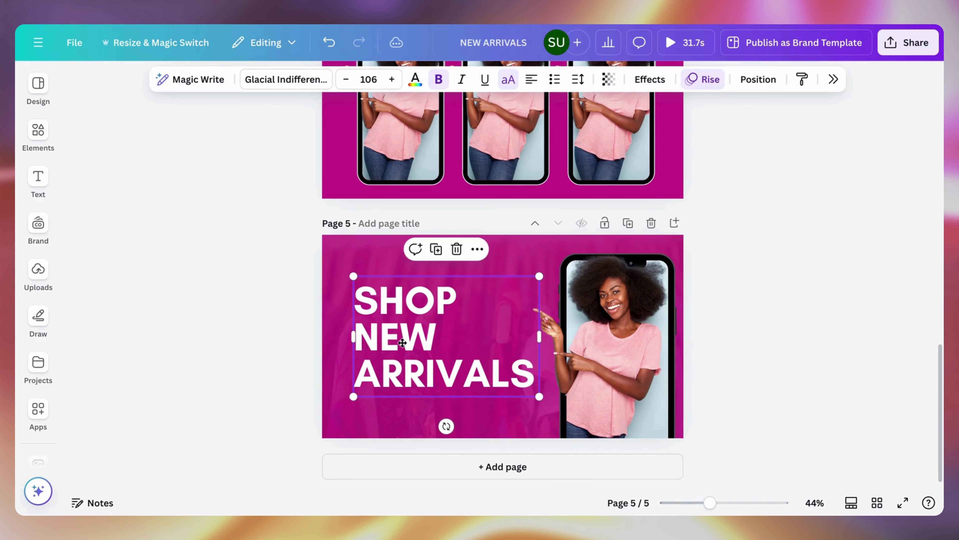
pyautogui.click(315, 350)
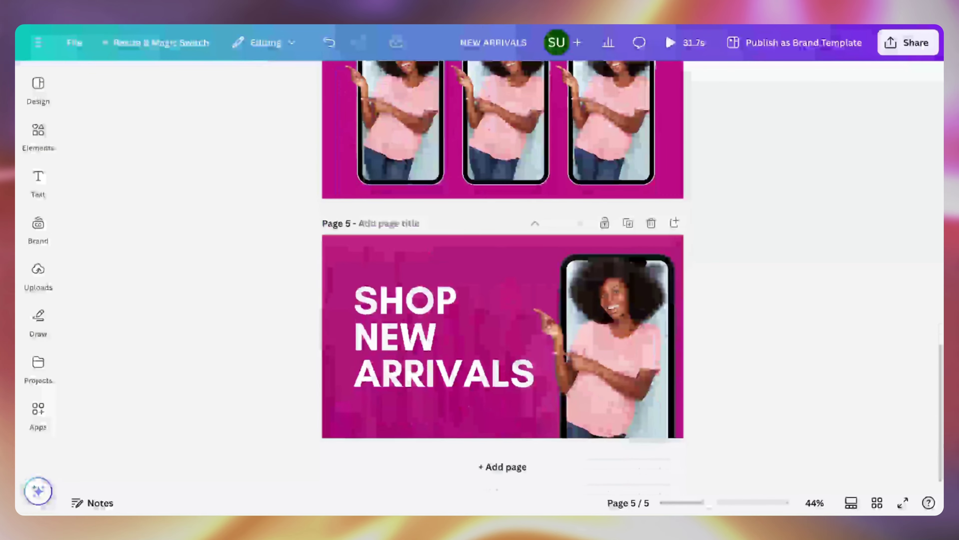
# - Go back through the presentation's pages from page 5 up to page 1
pyautogui.scroll(5, 502, 276)
pyautogui.scroll(15, 502, 276)
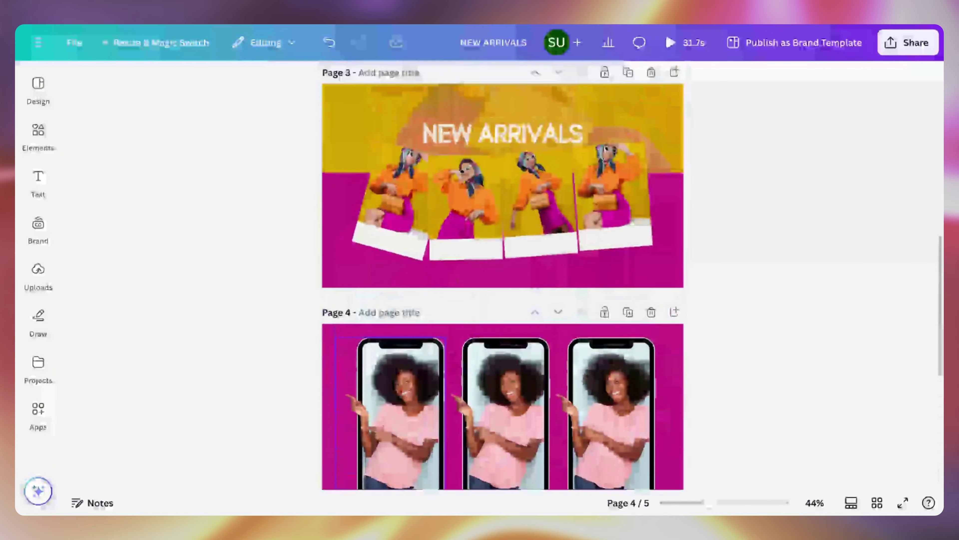
pyautogui.scroll(3, 358, 187)
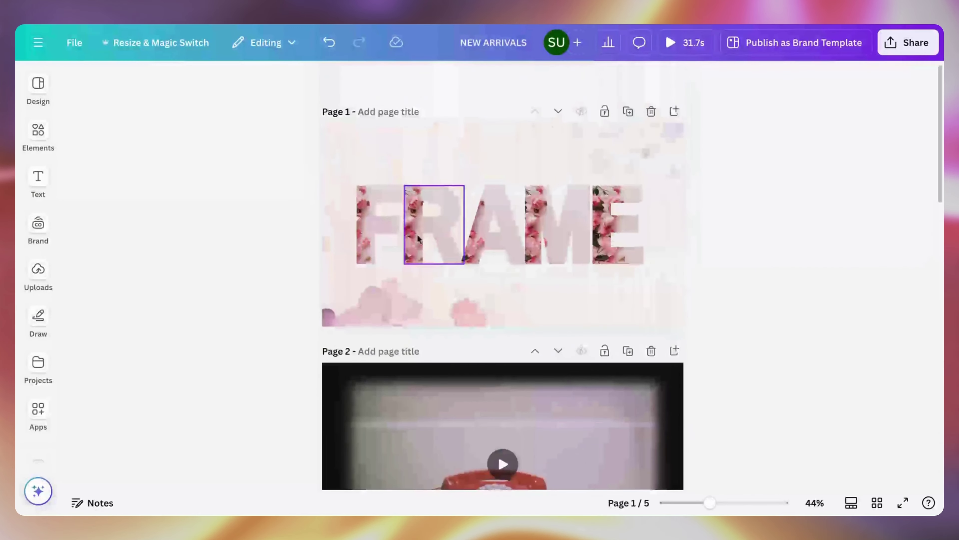